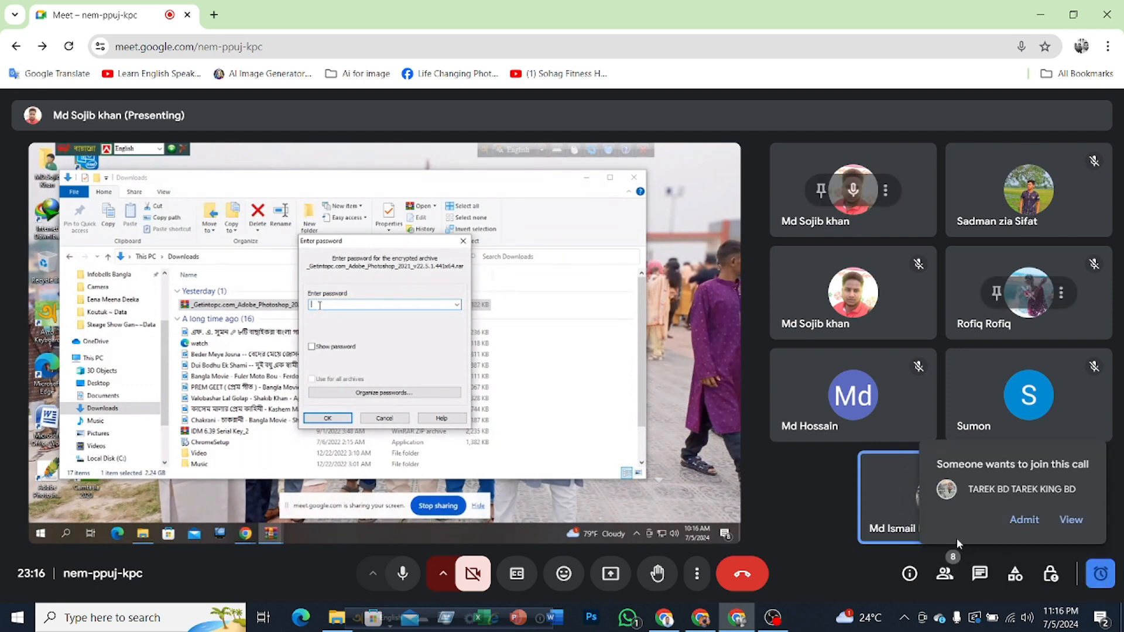
Step: Admit each participant waiting to join the meeting call
left_click(1026, 522)
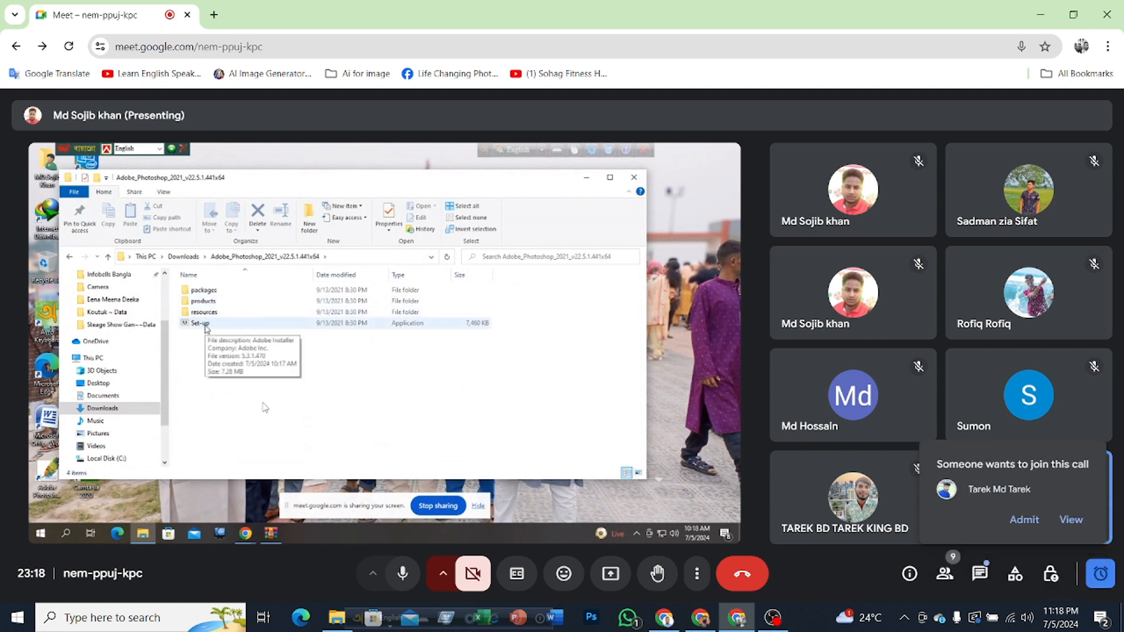
left_click(1024, 520)
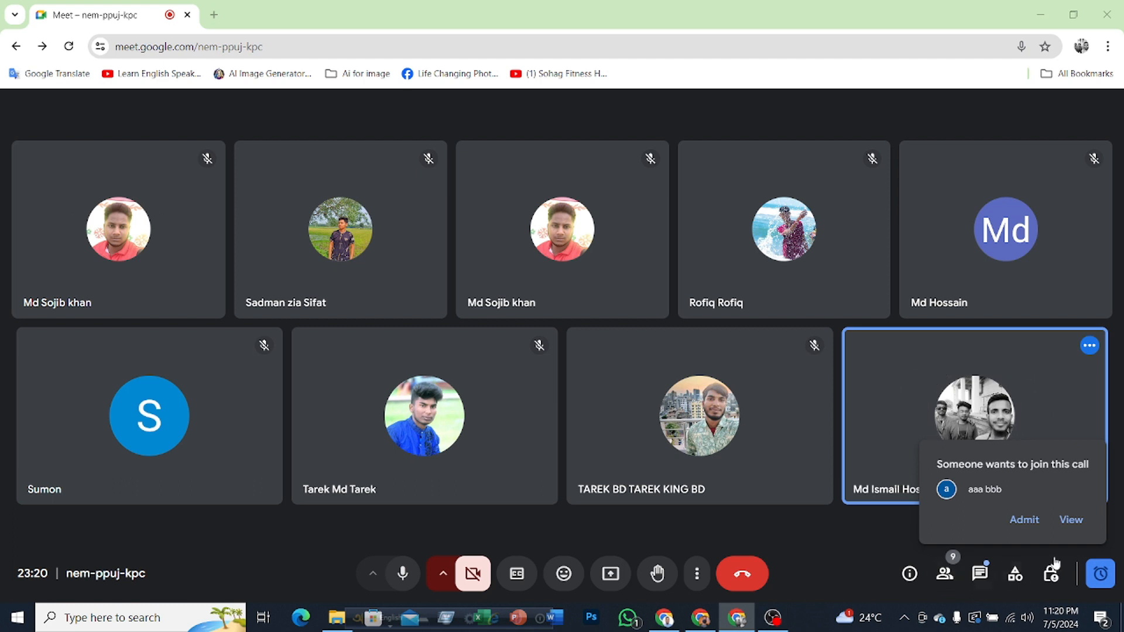
left_click(1026, 521)
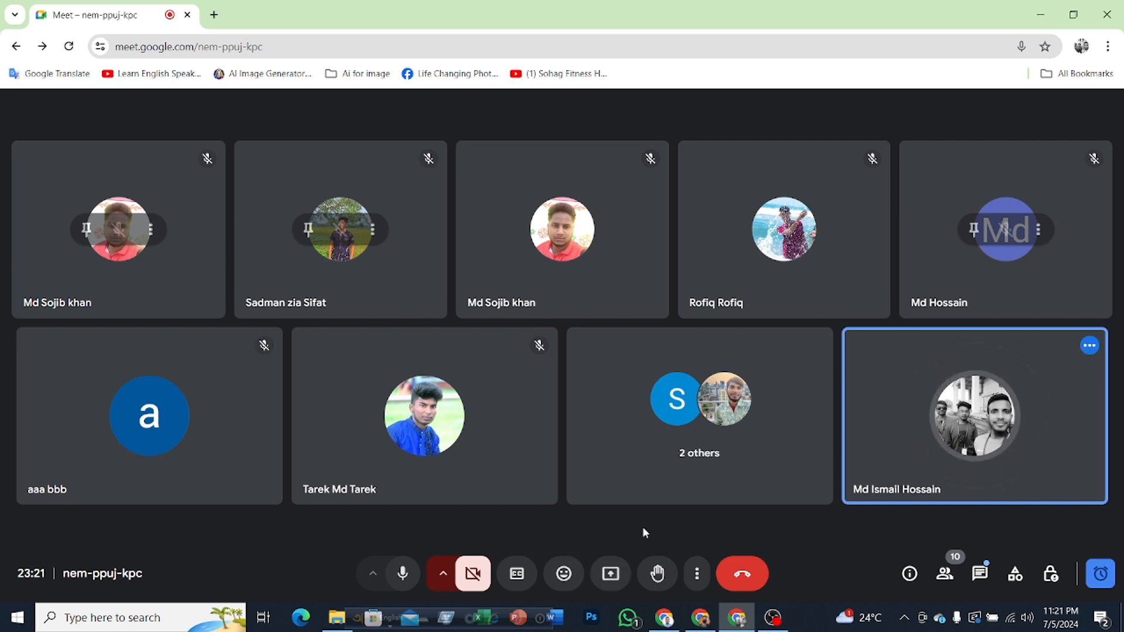
Step: Present the entire screen in the meeting and dismiss the infinity mirror notice
left_click(610, 577)
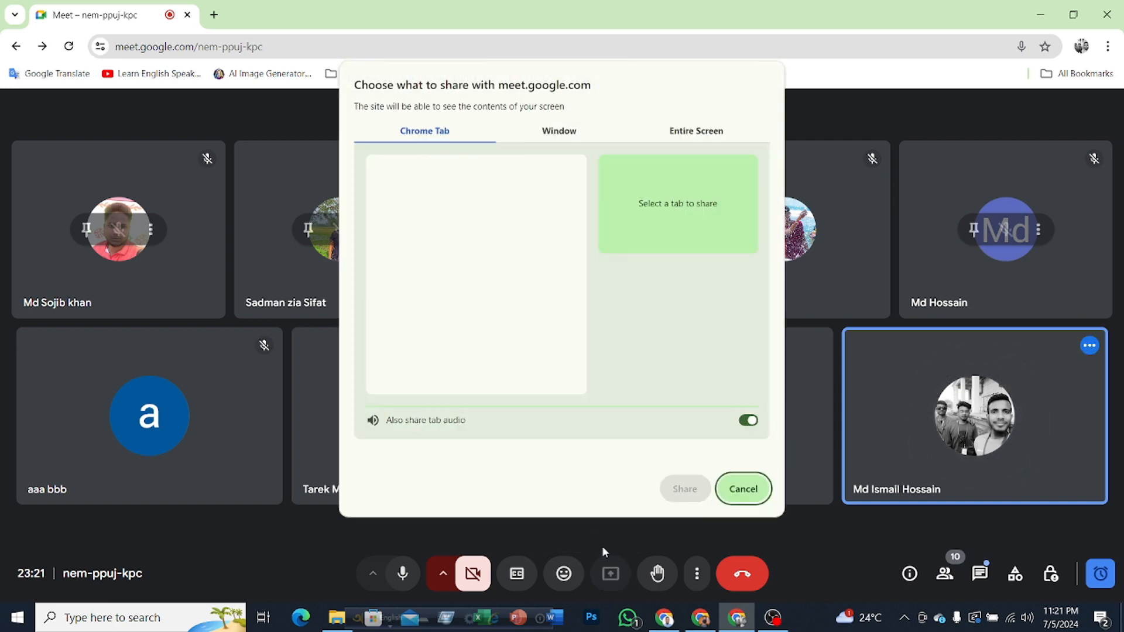
left_click(695, 132)
left_click(472, 225)
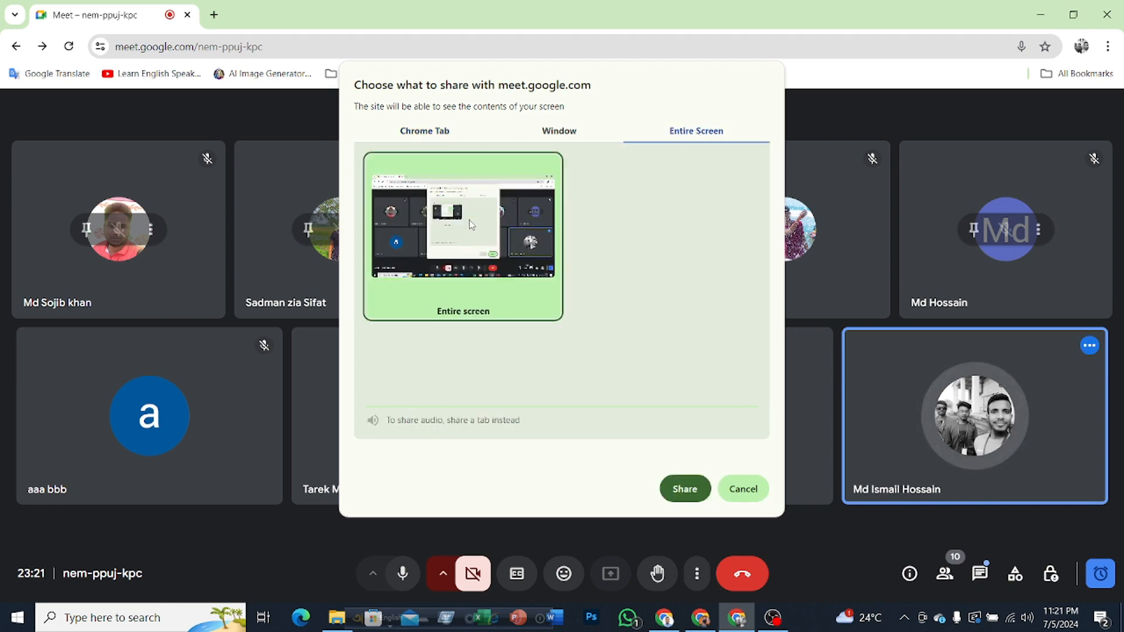
left_click(682, 489)
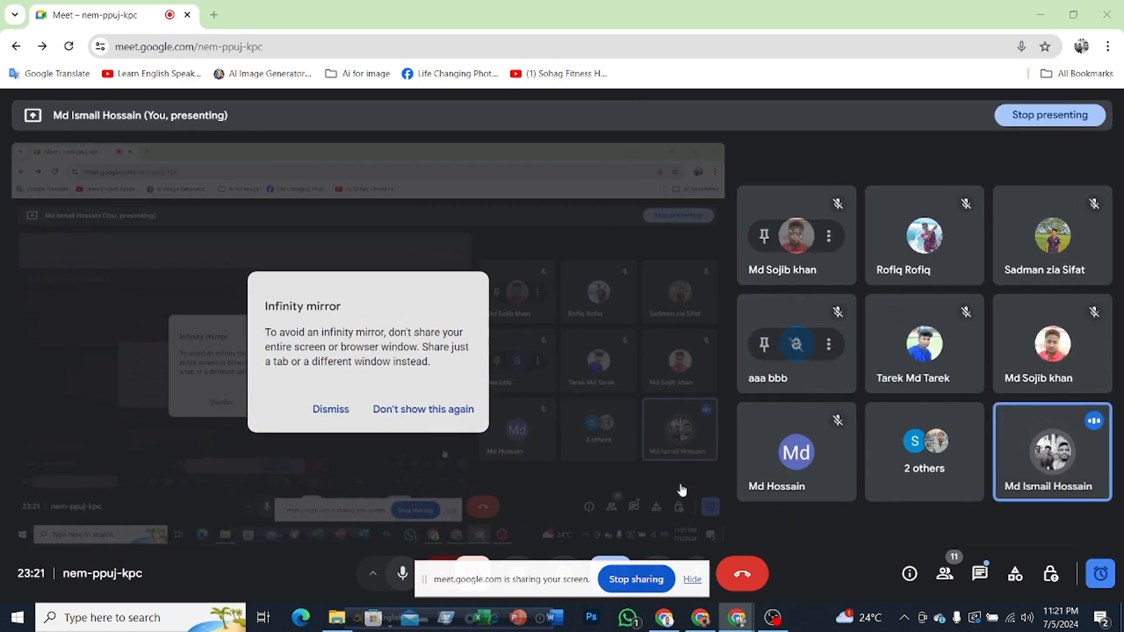
left_click(328, 417)
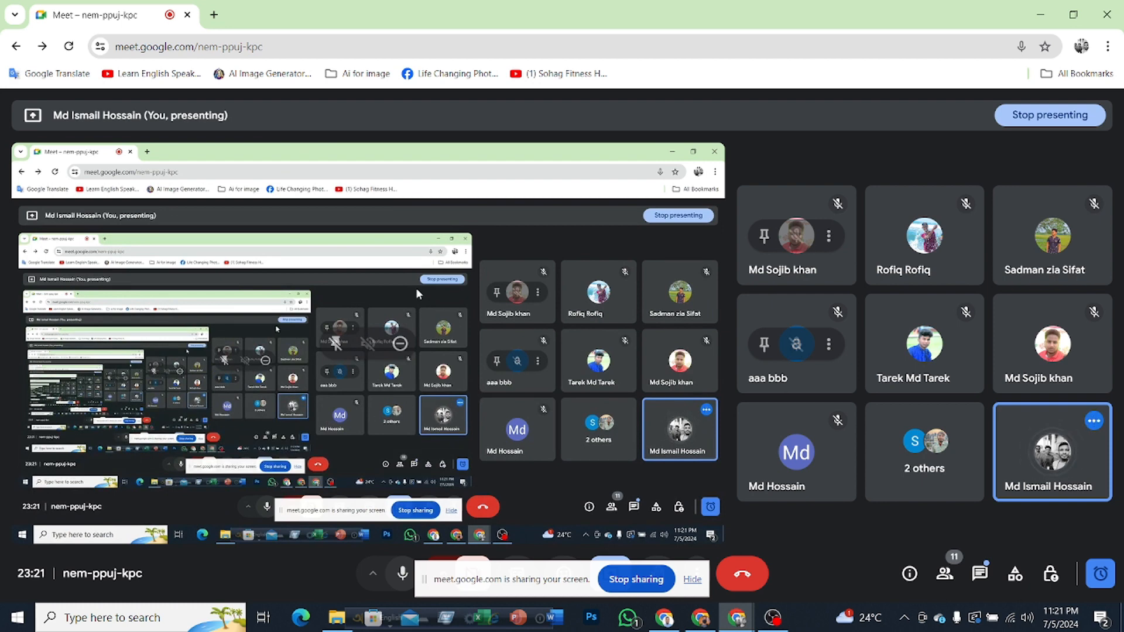
Step: Minimize the meeting window and hide the screen-sharing notice to clear the desktop
left_click(1041, 14)
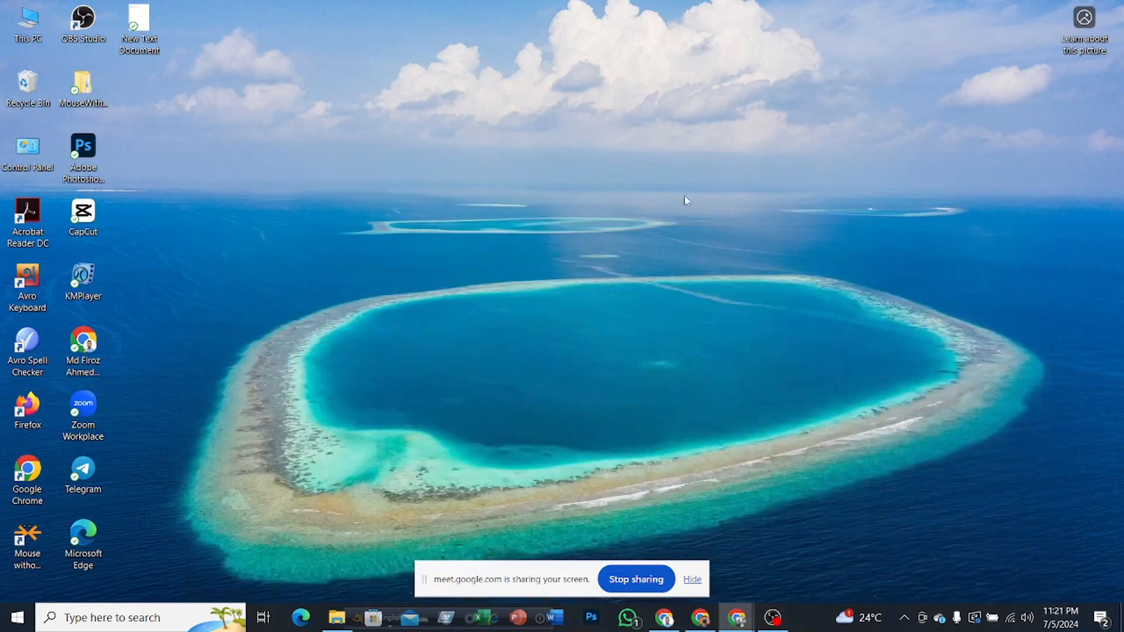
right_click(539, 225)
left_click(594, 265)
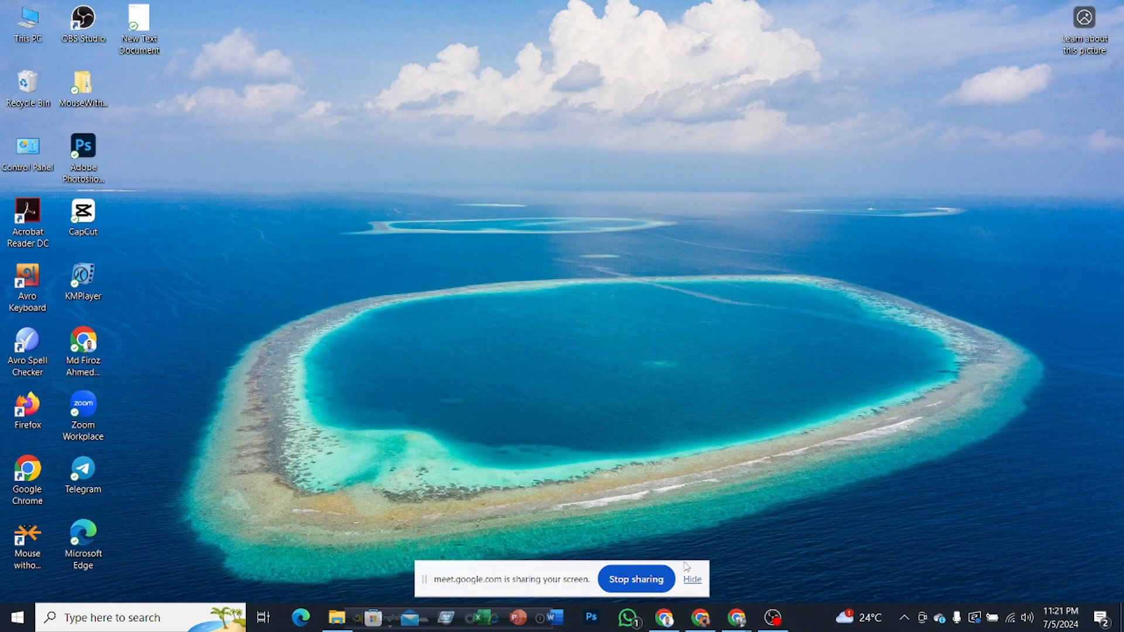
left_click(692, 579)
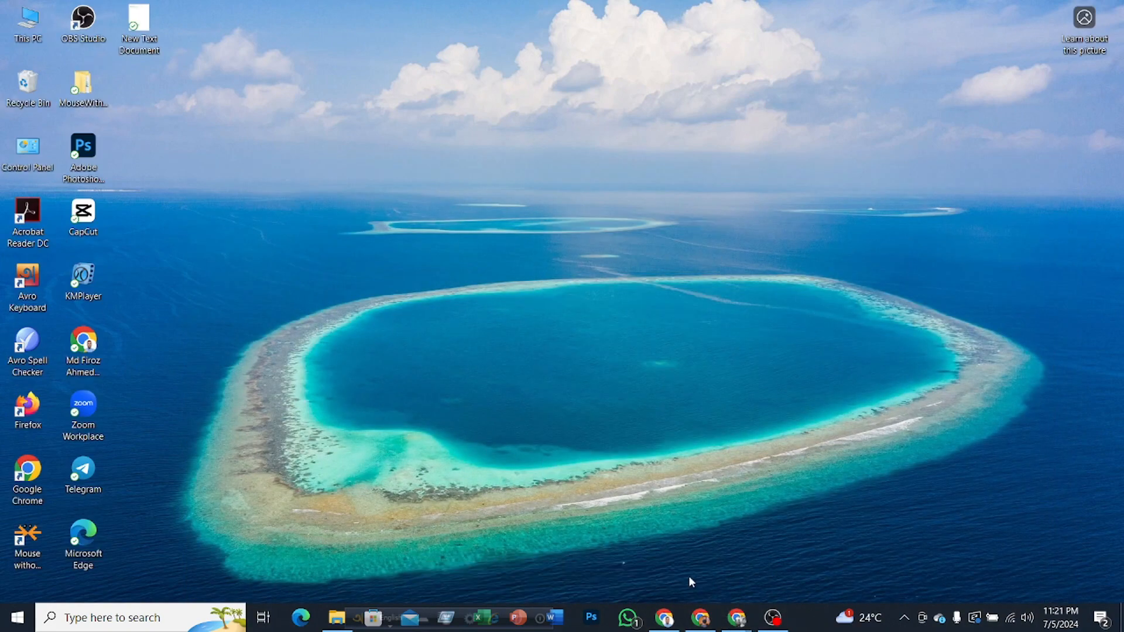
Step: Launch Photoshop and start creating a new document
left_click(591, 620)
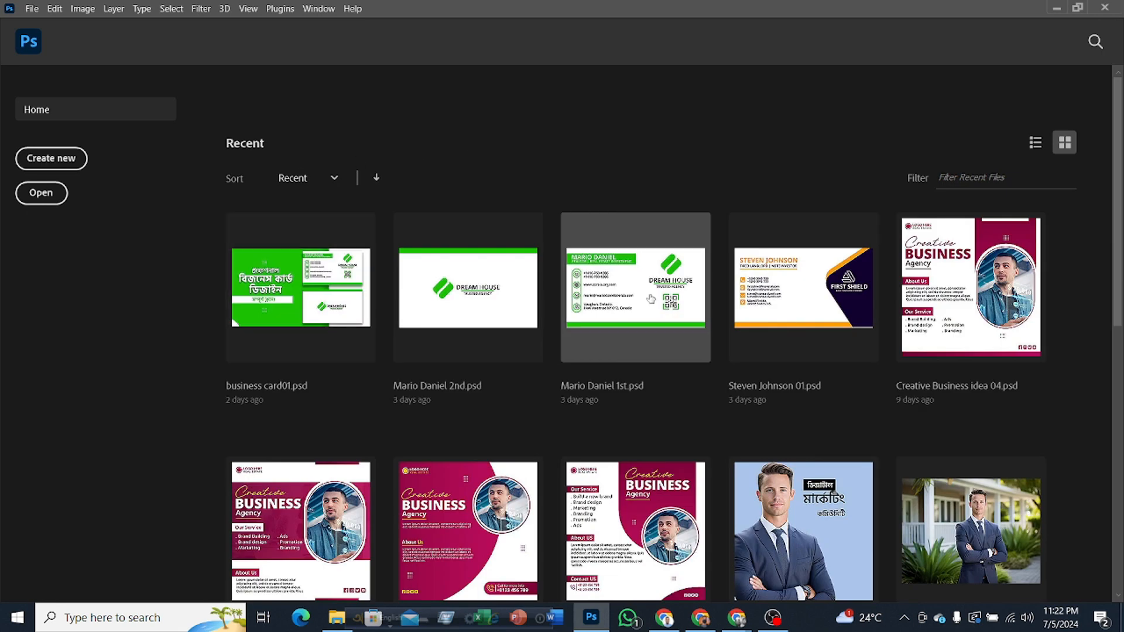
mouse_move(1117, 204)
left_mouse_down()
mouse_move(1113, 536)
mouse_move(1117, 277)
mouse_move(1104, 201)
left_mouse_up()
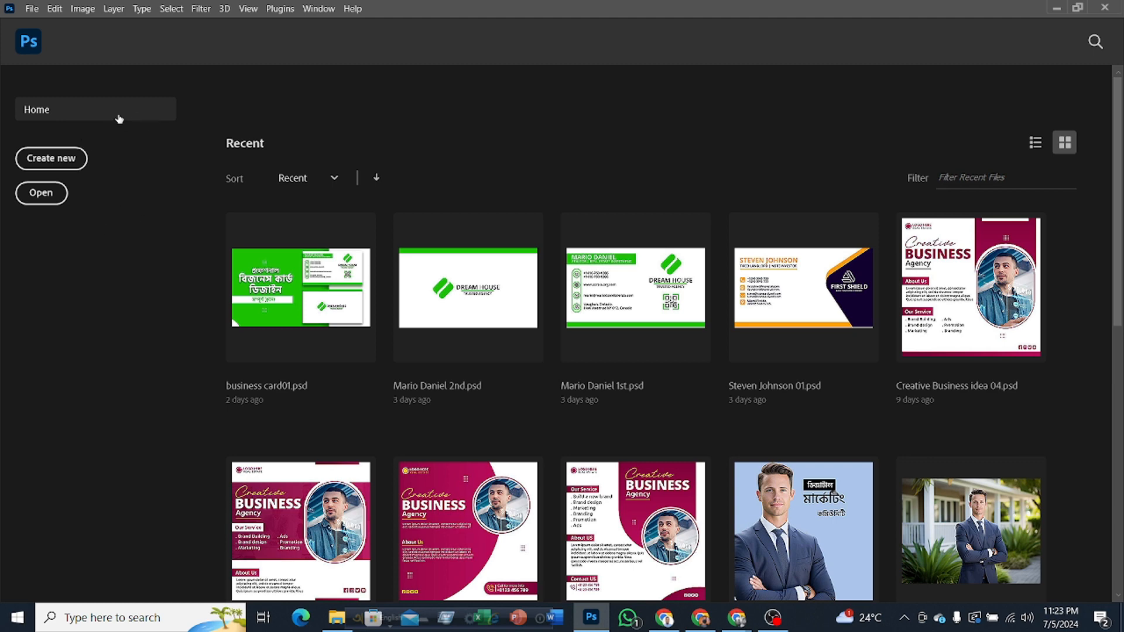
left_click(77, 162)
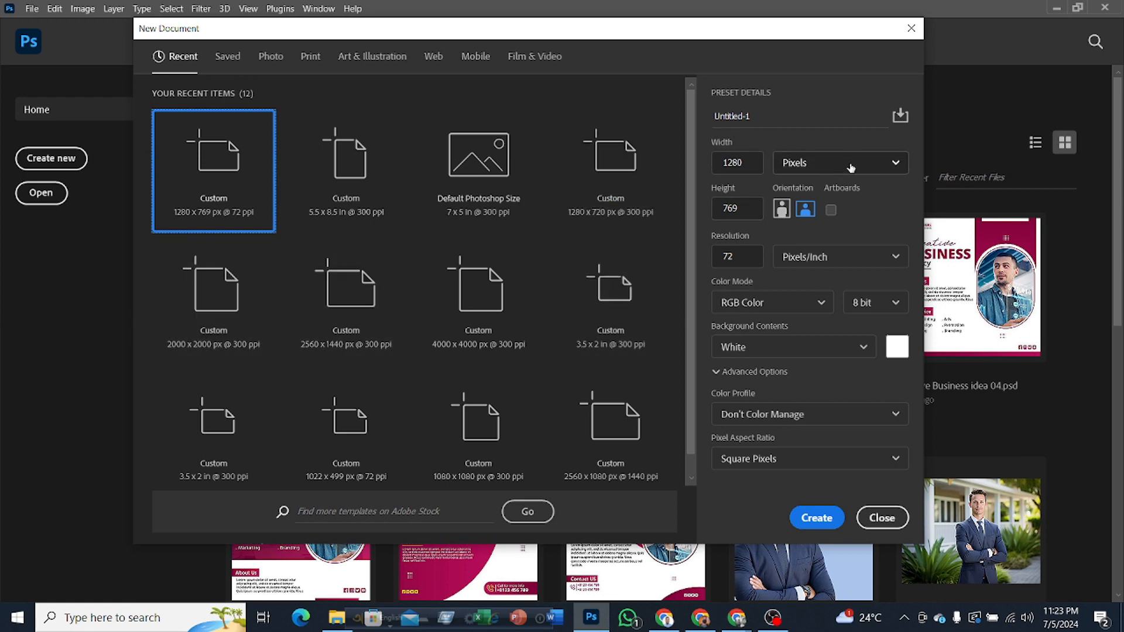
Step: Set the new document's size to 2000 pixels wide by 2000 pixels high
left_click(897, 165)
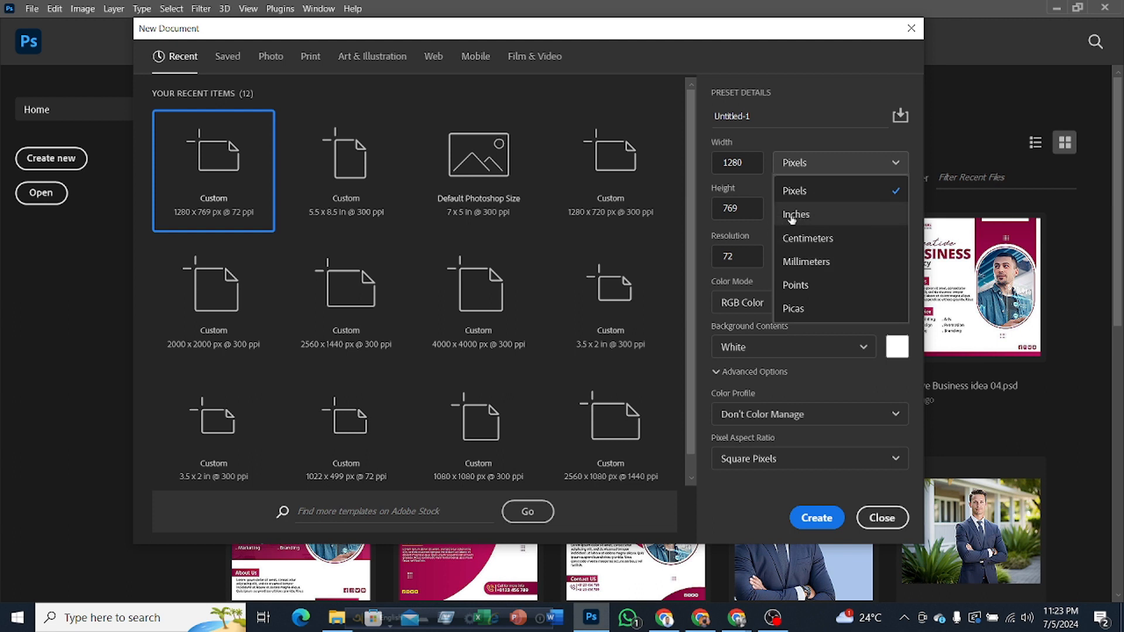
left_click(817, 197)
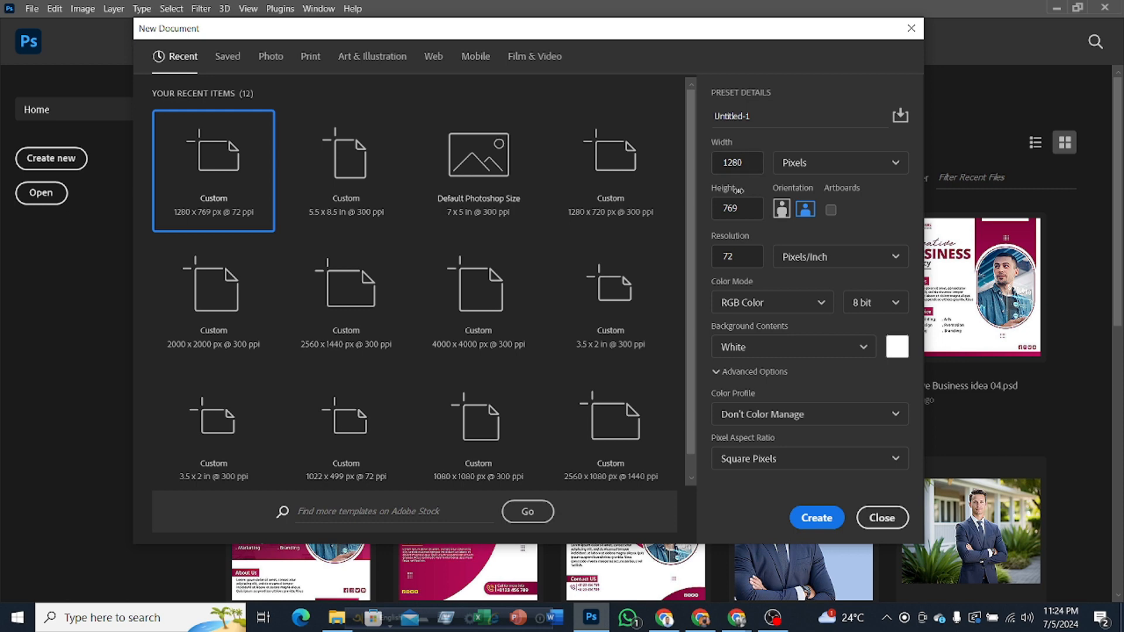
left_click(739, 208)
key("BackSpace")
key("BackSpace")
key("BackSpace")
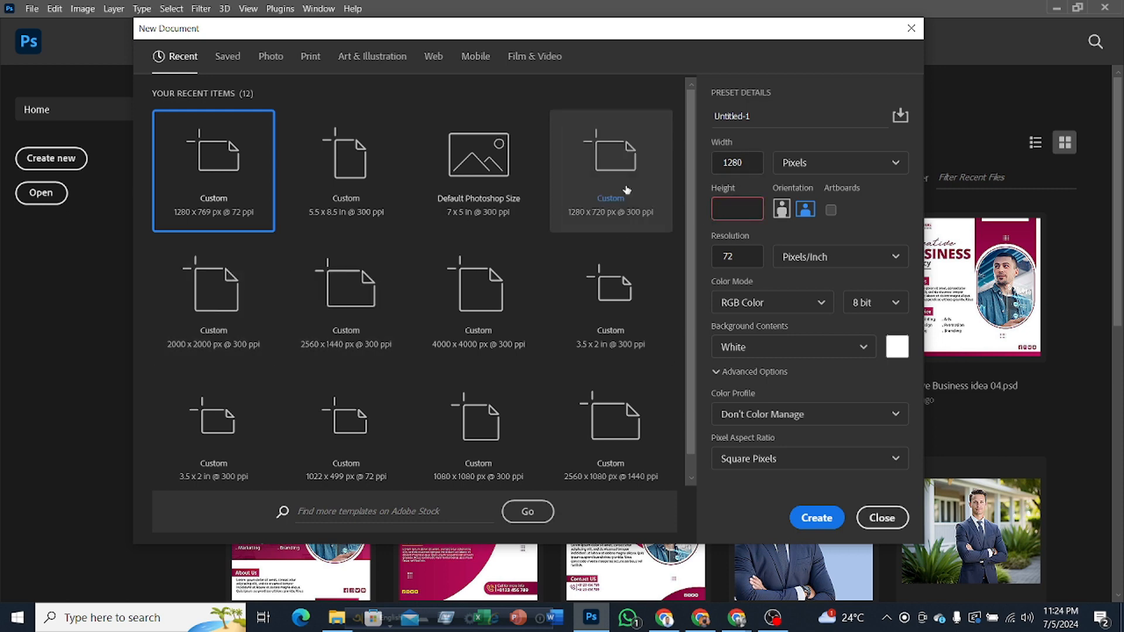
left_click(747, 162)
key("BackSpace")
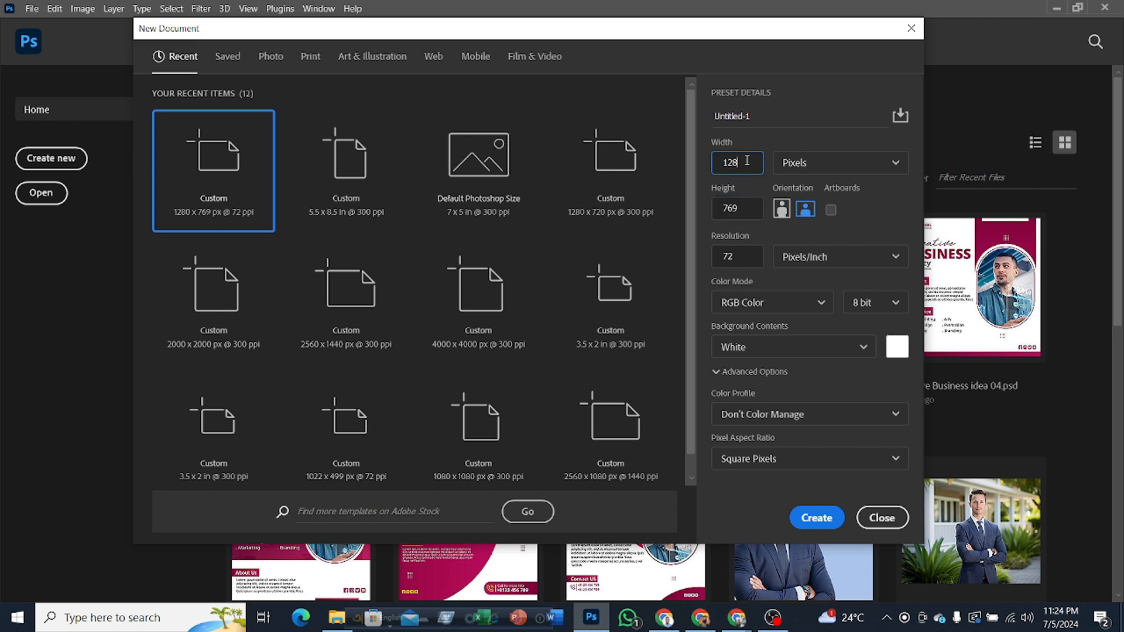
key("BackSpace")
key("BackSpace")
key("BackSpace")
type("2000")
double_click(744, 214)
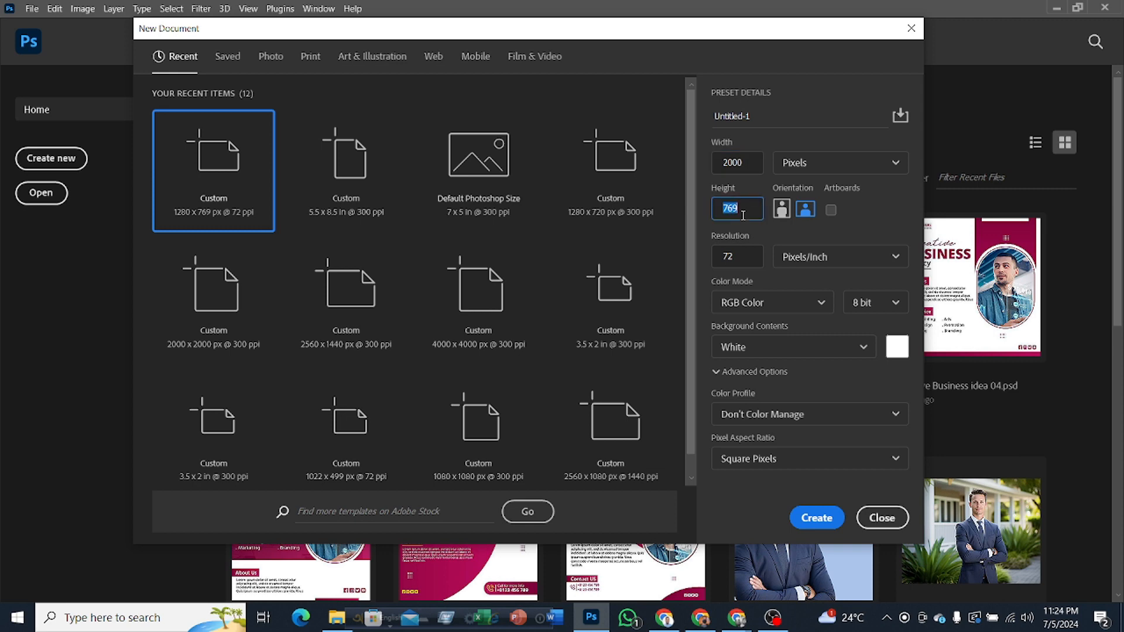
type("2000")
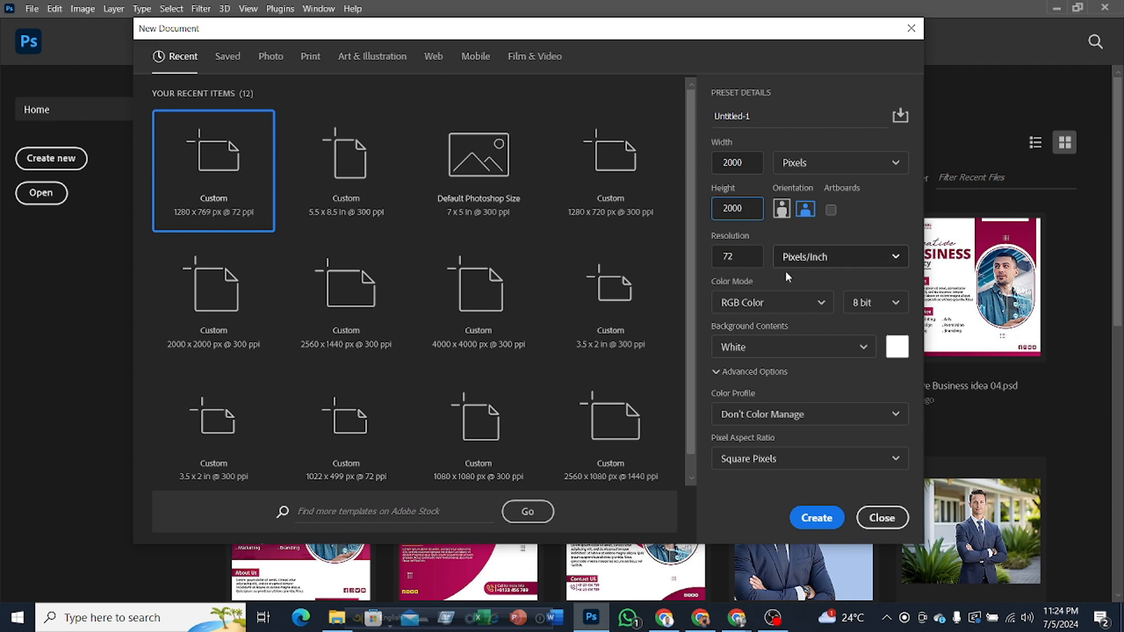
Step: Set the new document's resolution to 300 Pixels/Inch
left_click(743, 256)
key("BackSpace")
key("BackSpace")
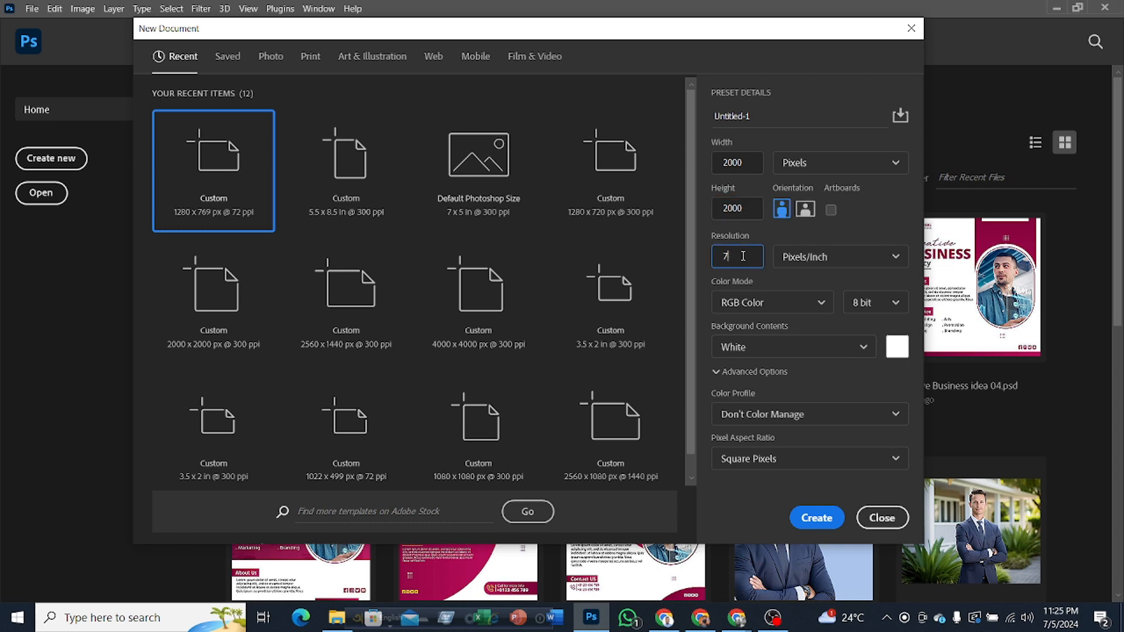
type("300")
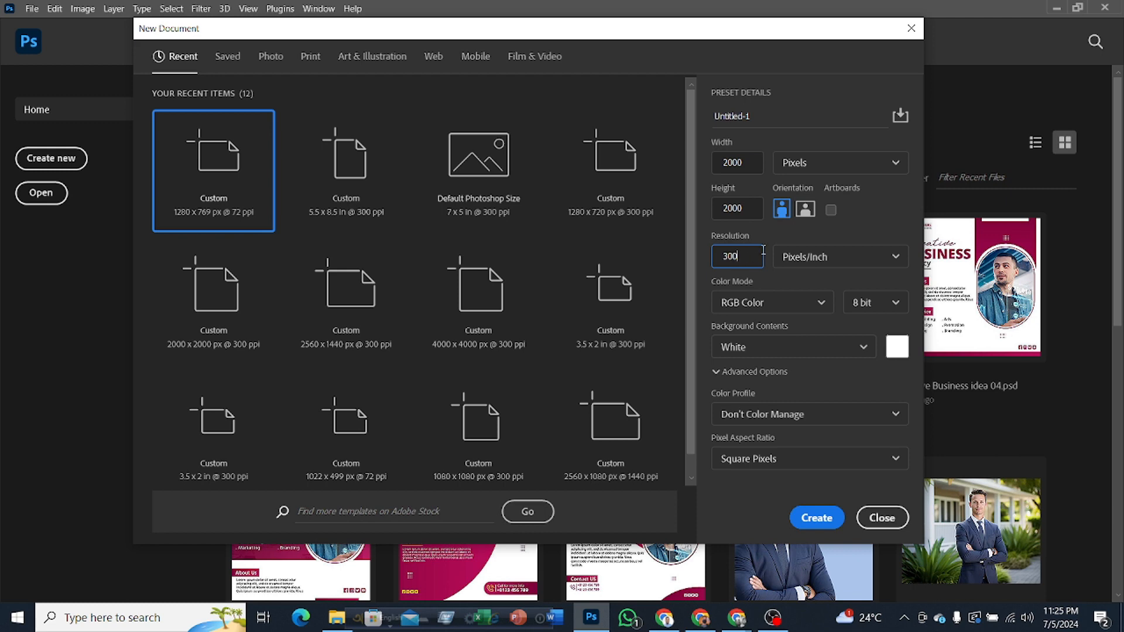
left_click(882, 259)
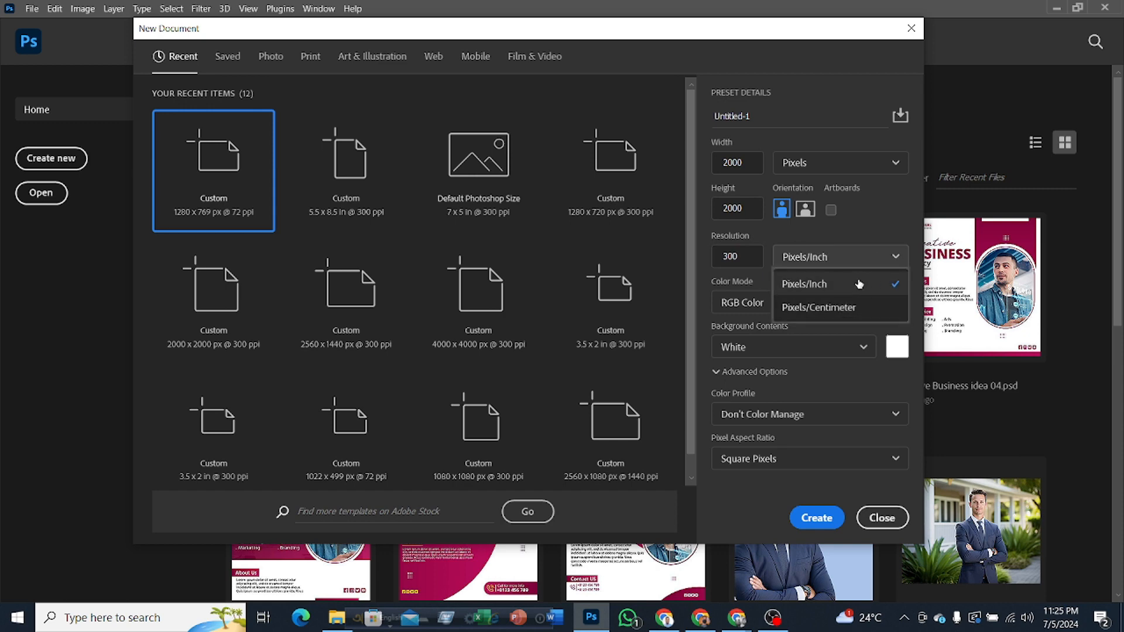
left_click(857, 285)
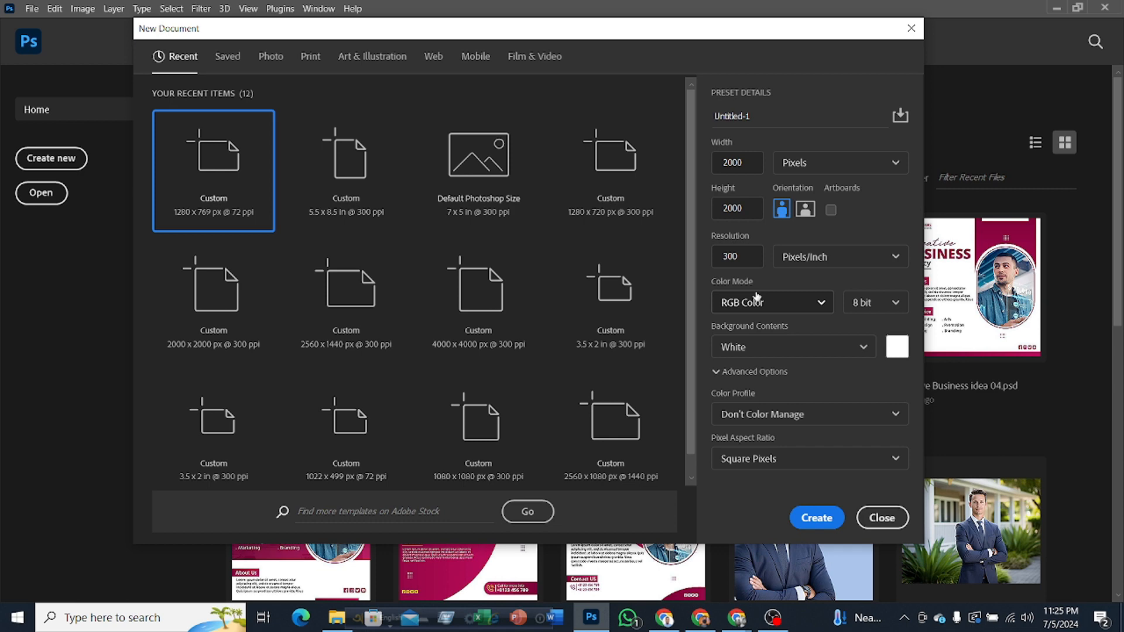
Step: Examine the available color modes for the new document and keep RGB Color
left_click(779, 304)
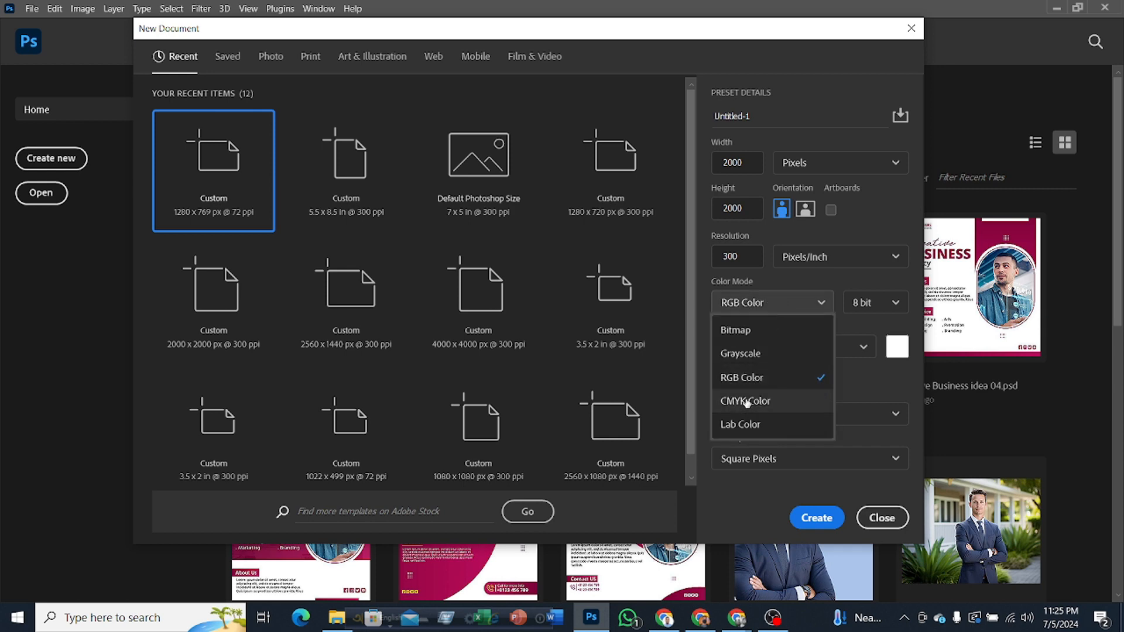
left_click(790, 304)
left_click(789, 304)
left_click(758, 380)
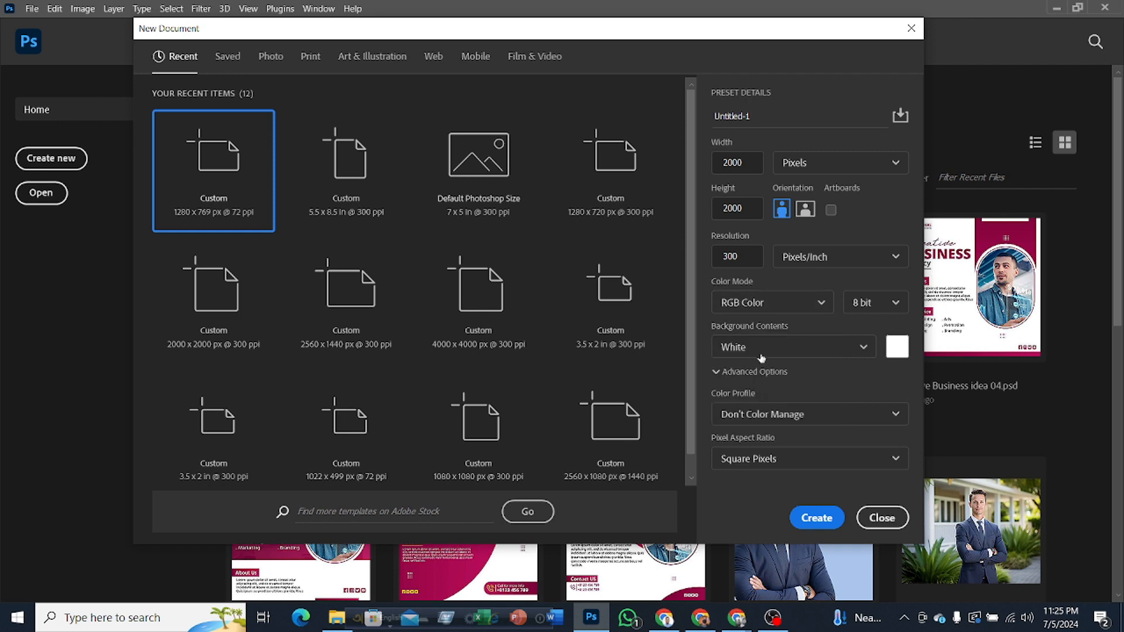
left_click(790, 305)
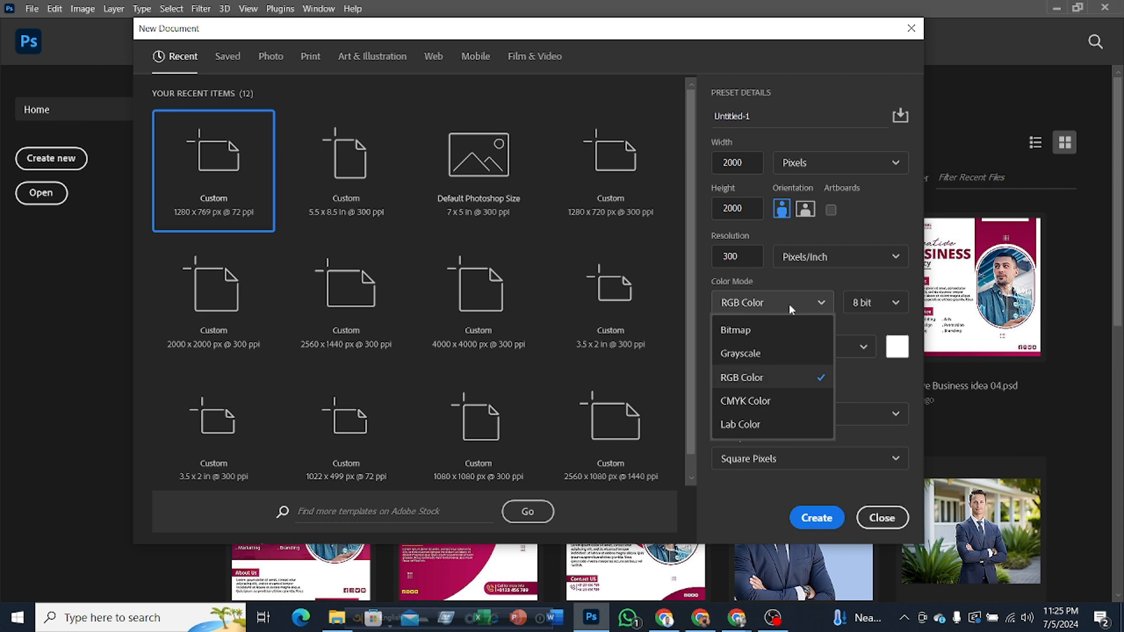
left_click(747, 380)
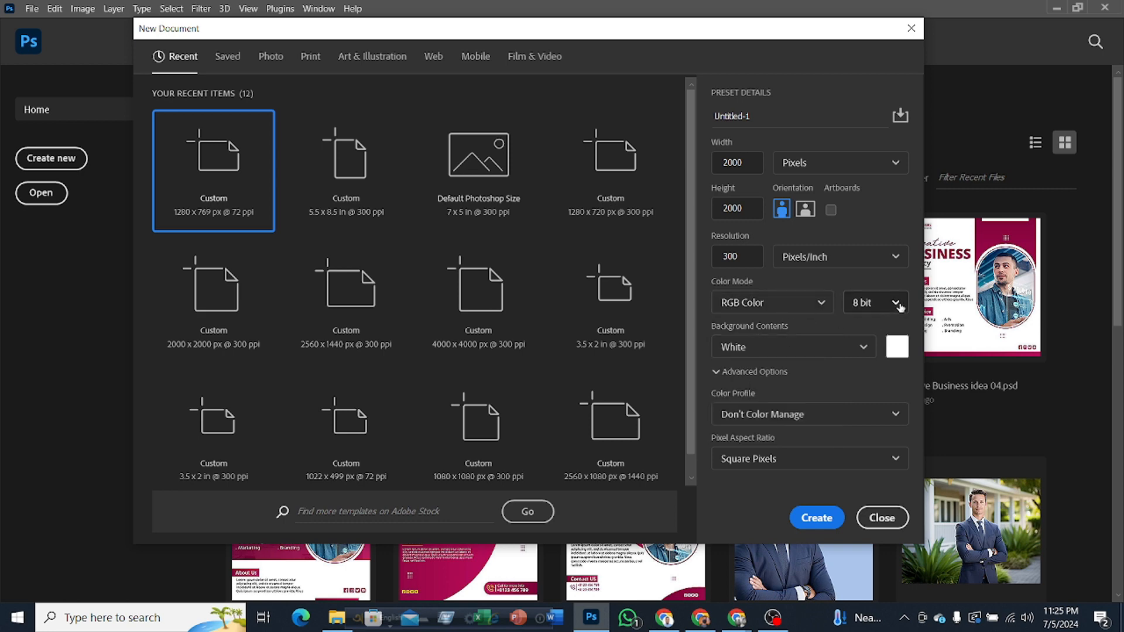
Step: Switch to the Google Meet window, admit the waiting participant, and return to the new document settings in Photoshop
left_click(737, 619)
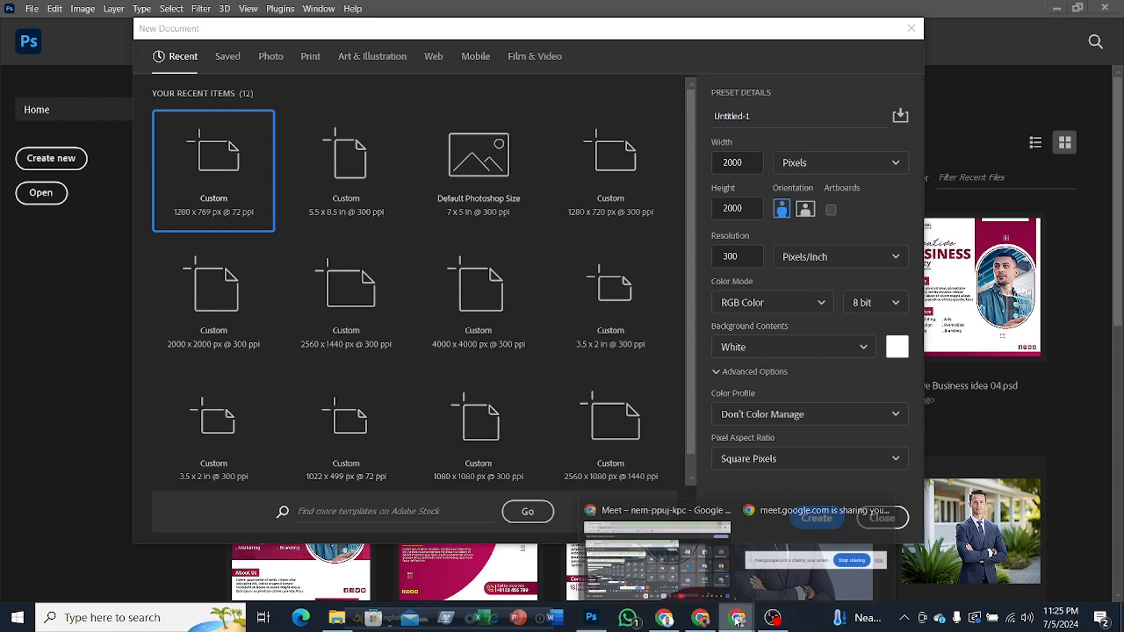
left_click(658, 556)
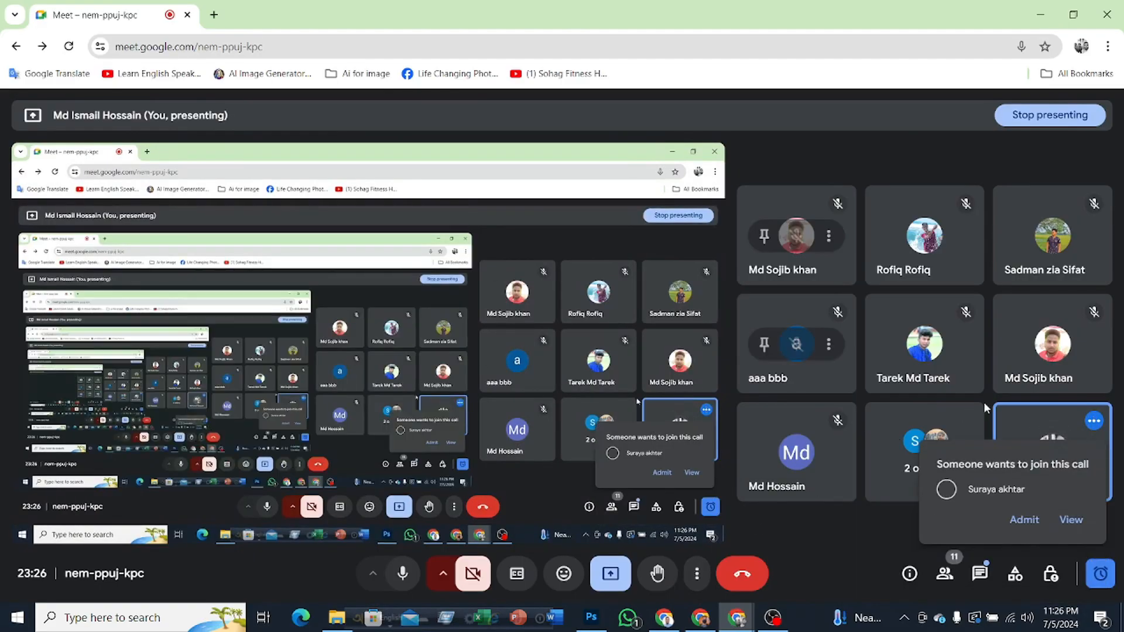
left_click(1025, 521)
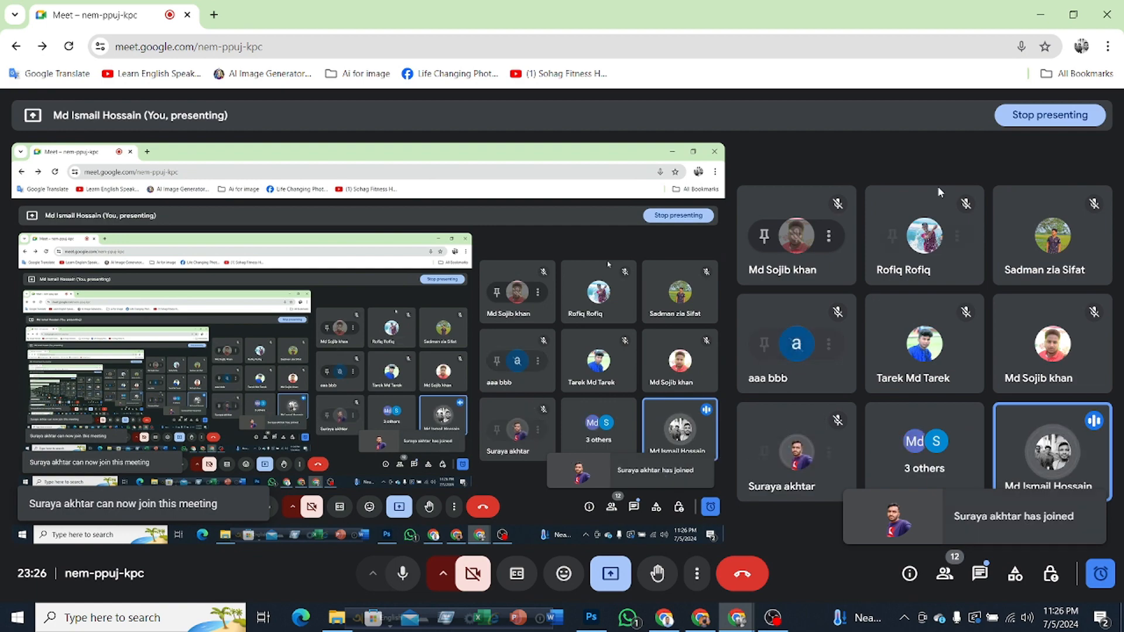
left_click(1040, 14)
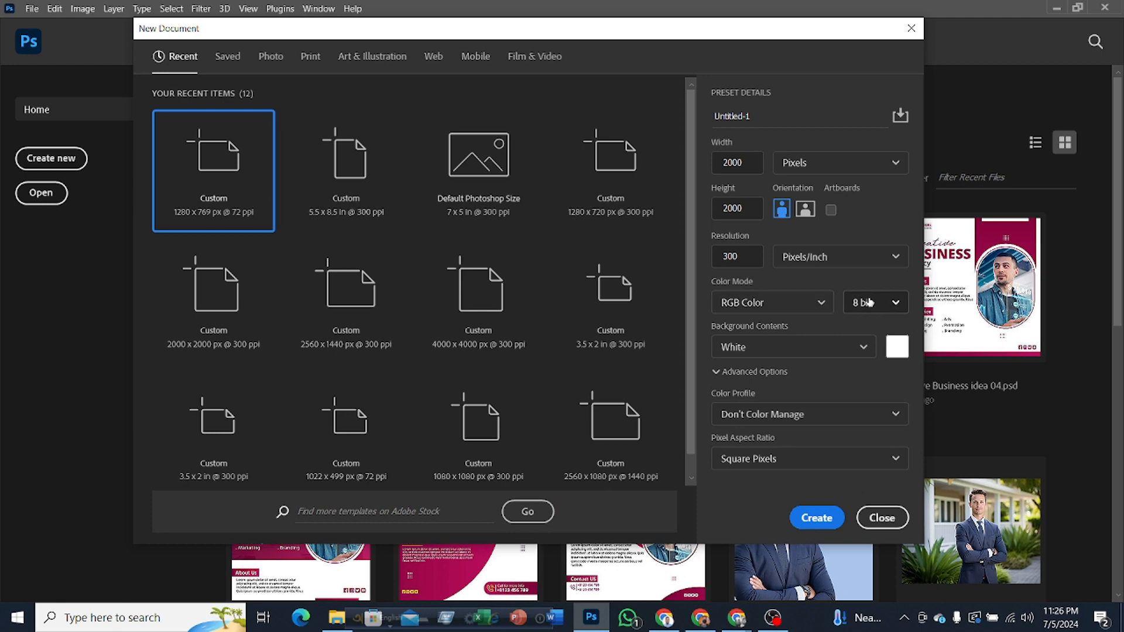
Step: Set the new document's color mode to CMYK Color with a 16 bit depth
left_click(754, 304)
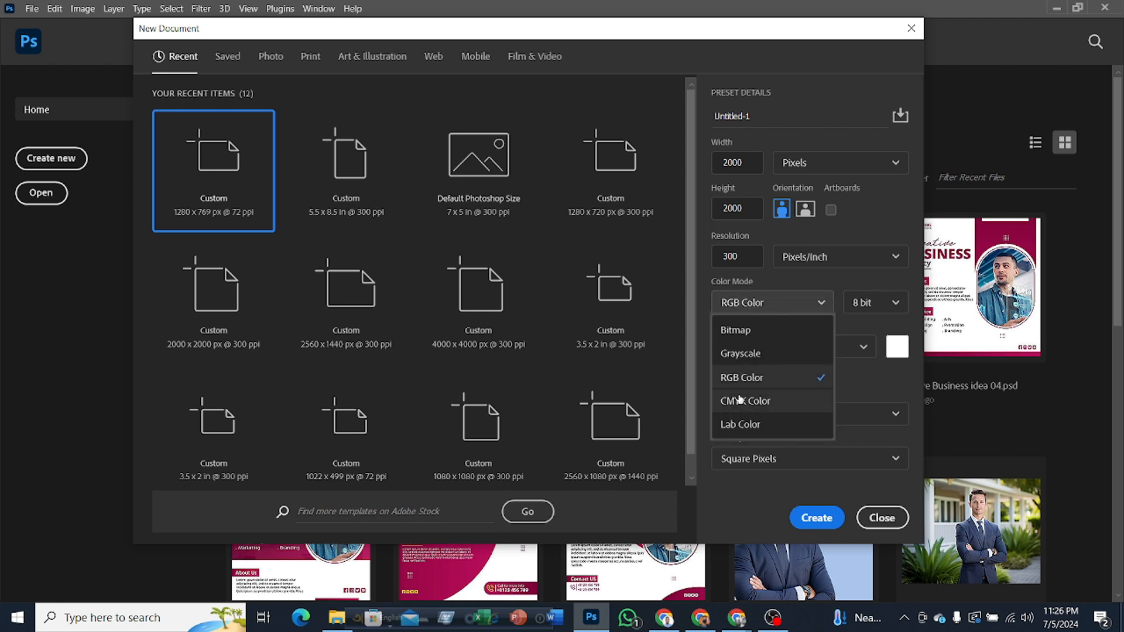
left_click(757, 404)
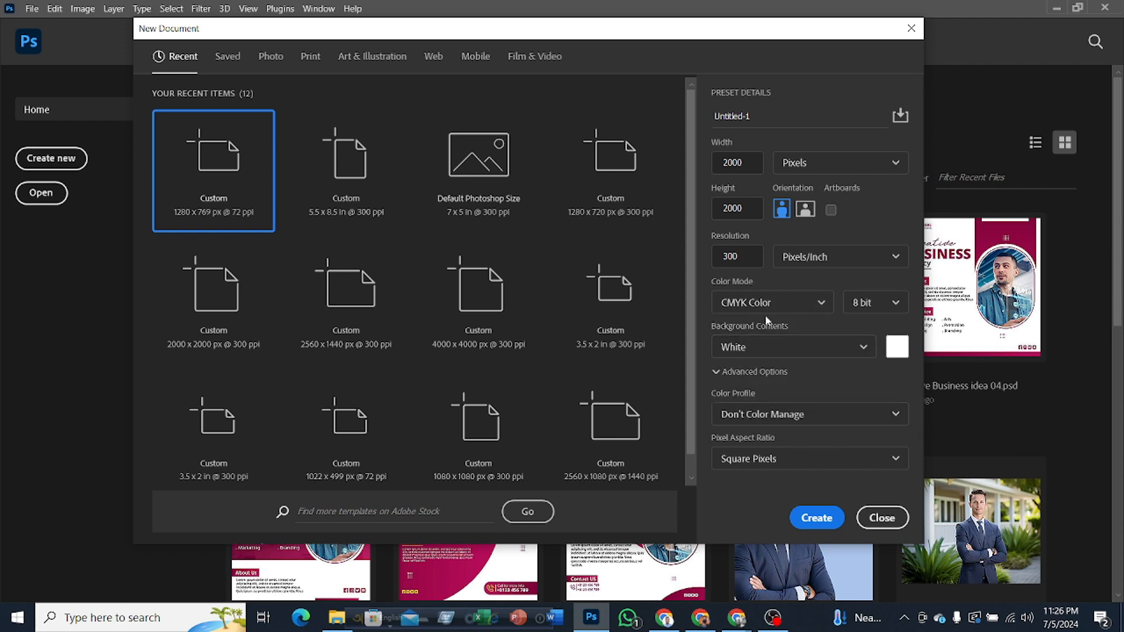
left_click(883, 307)
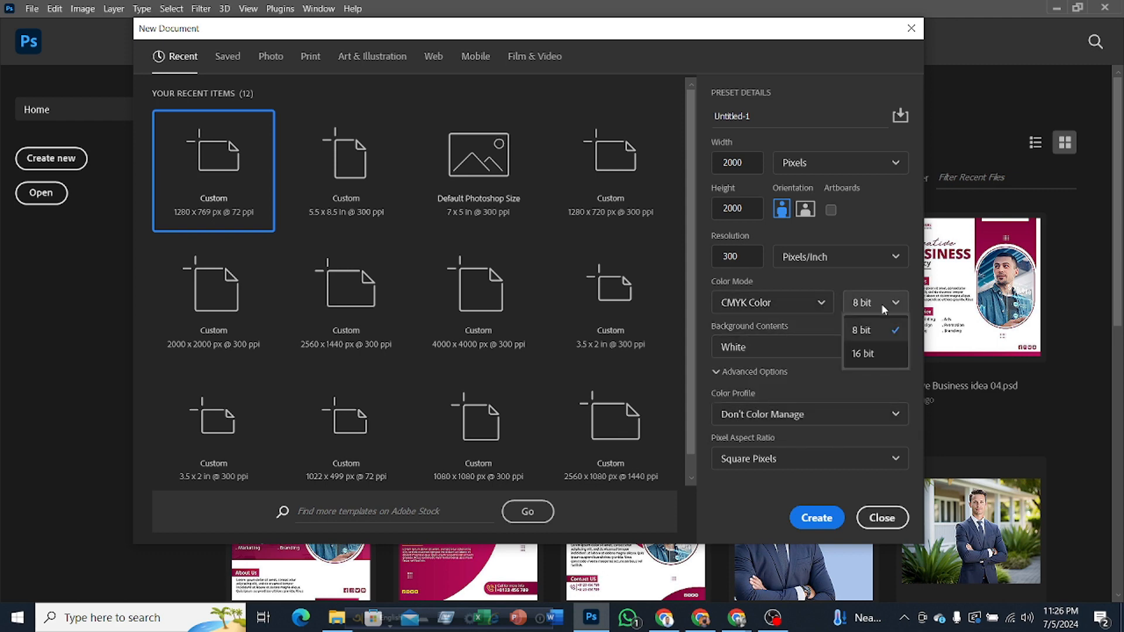
left_click(866, 353)
Step: Set the new document's color mode to RGB Color and review the other available modes without changing it further
left_click(782, 307)
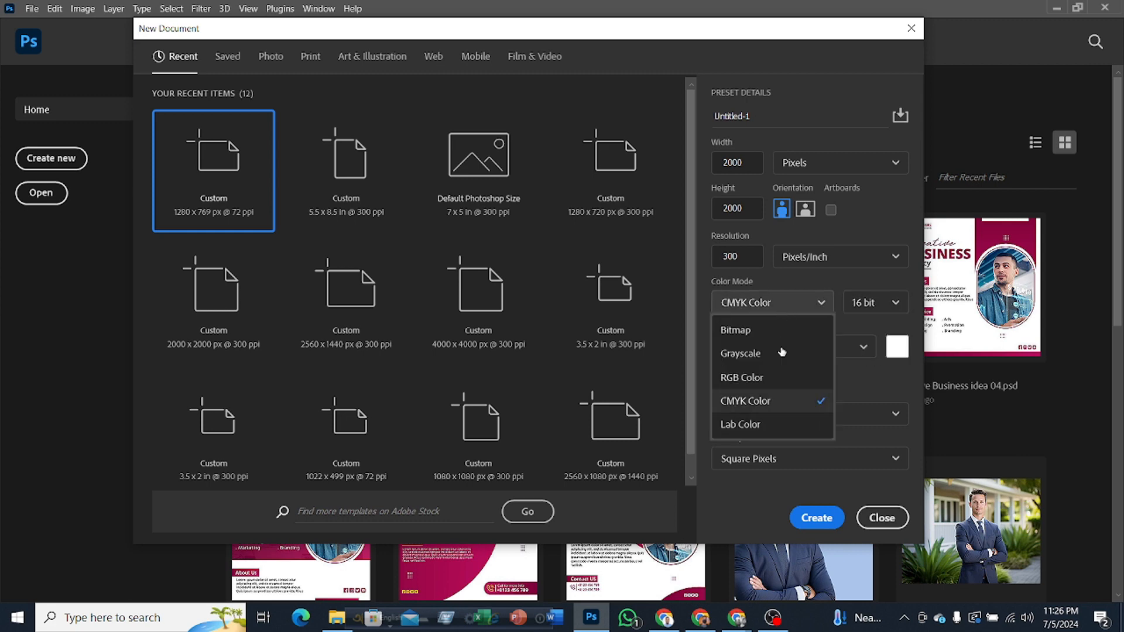
left_click(754, 376)
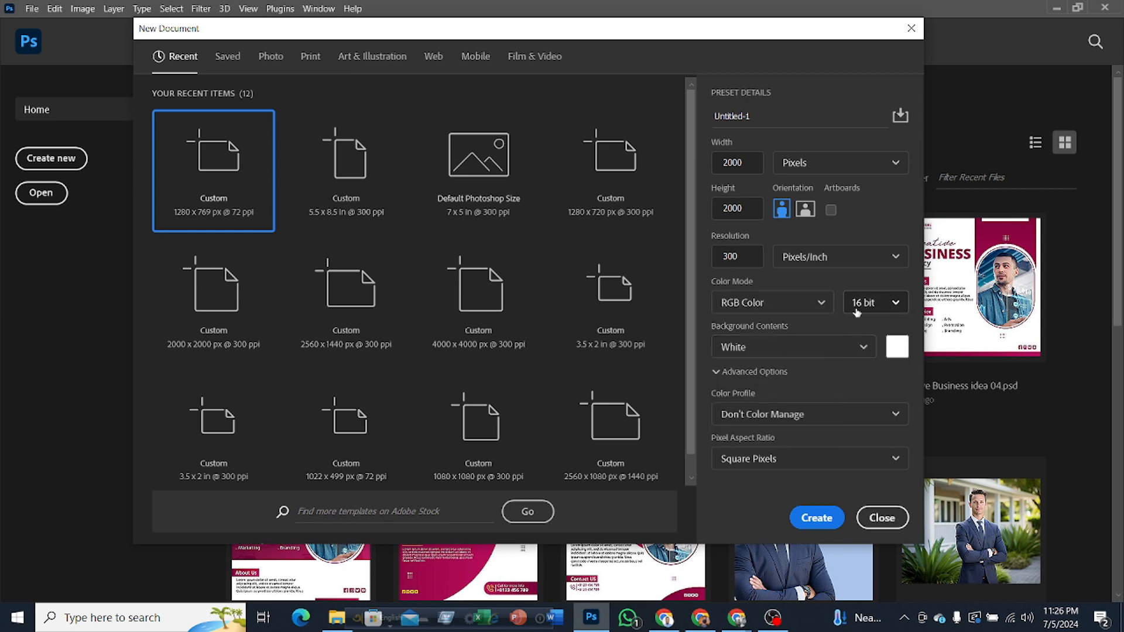
left_click(814, 309)
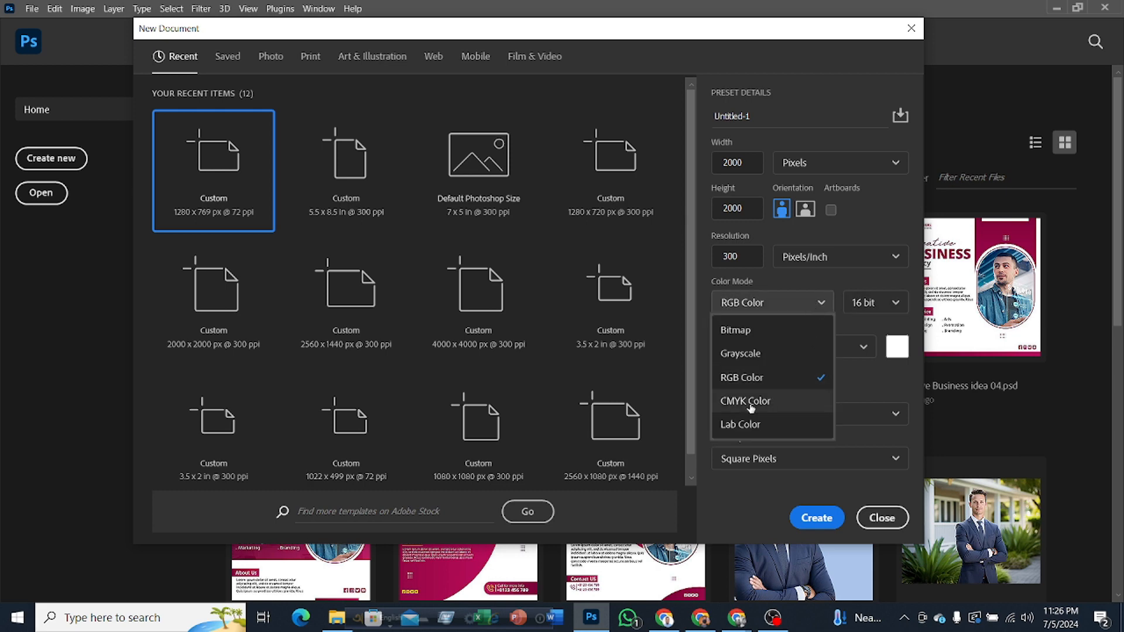
left_click(791, 309)
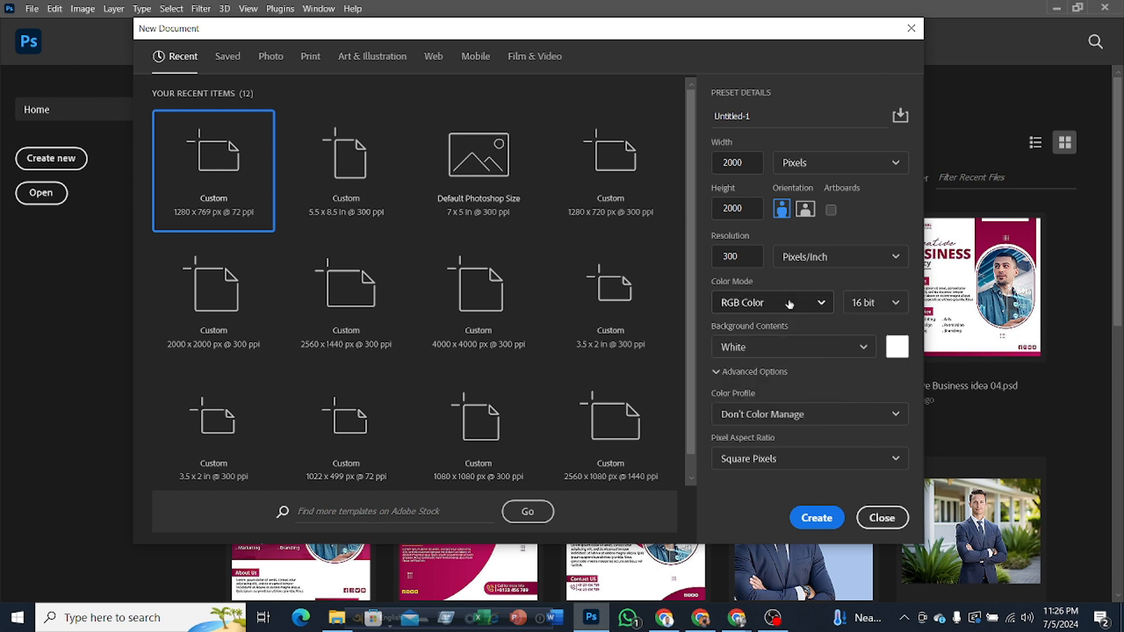
Step: Inspect the background color picker, keep the white background, and create the new document
left_click(897, 348)
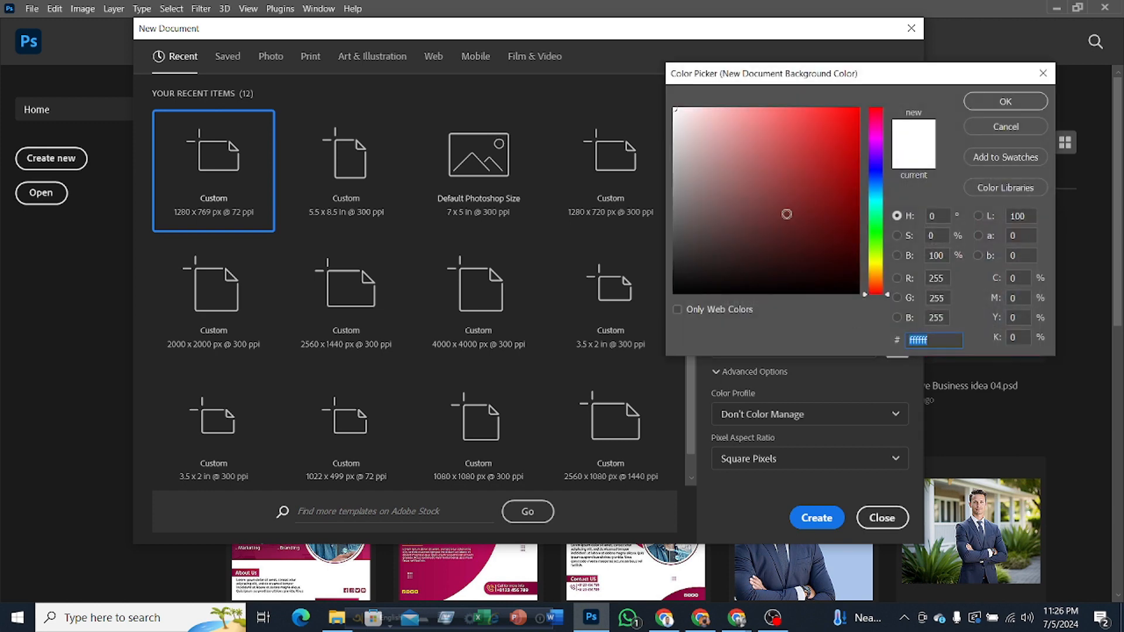
left_click(997, 126)
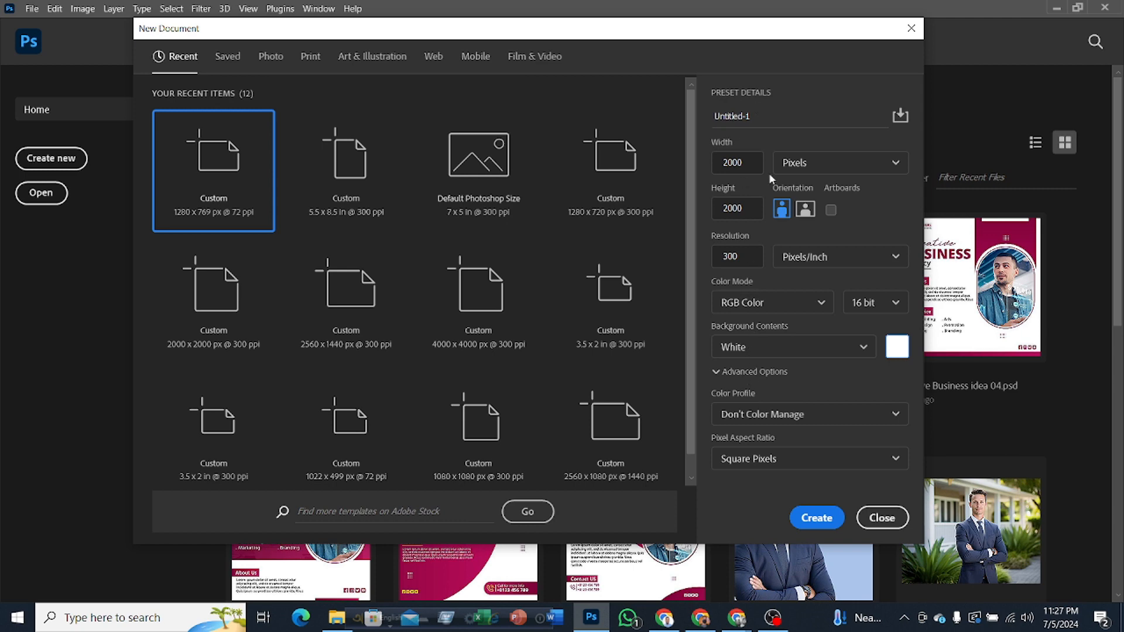
left_click(818, 517)
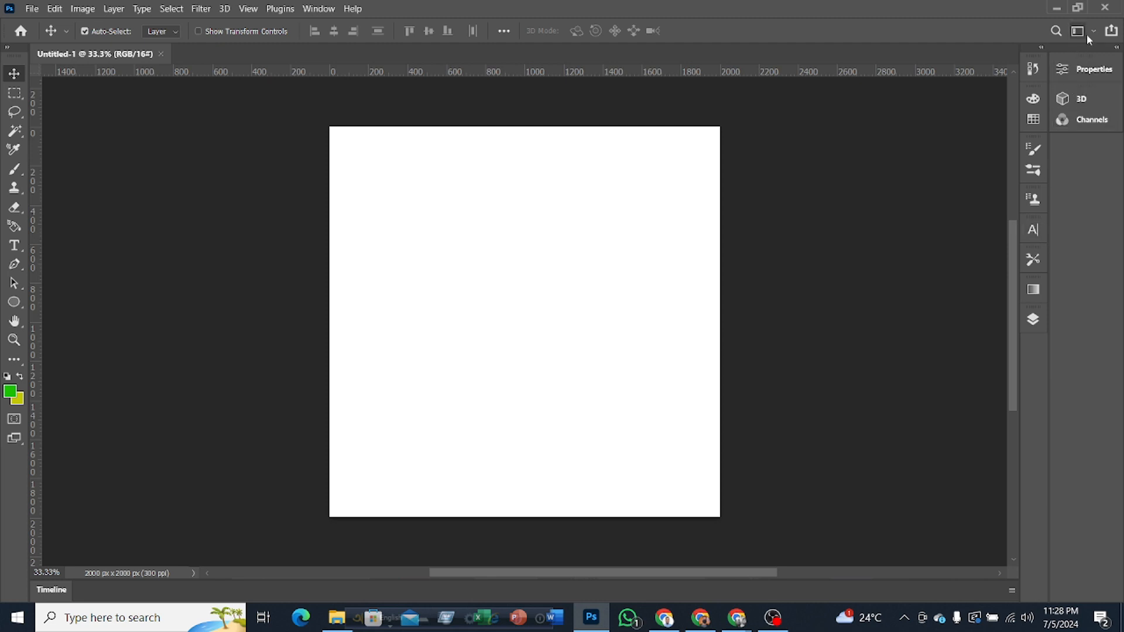
Step: Examine the Swatches and Color panels, and collapse them again
left_click(1033, 121)
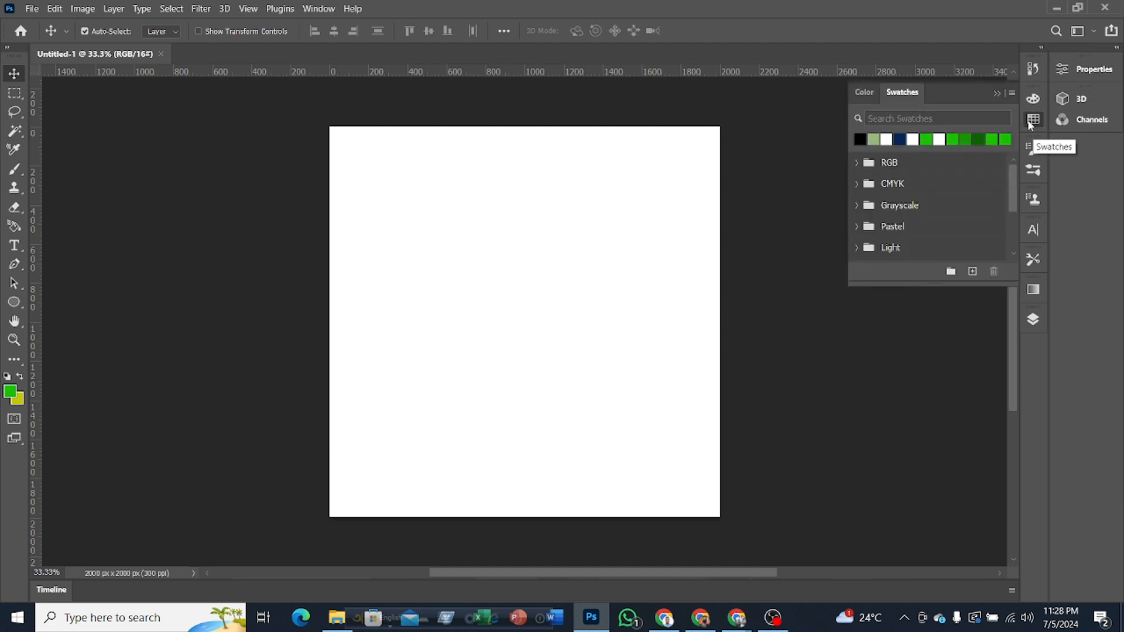
left_click(863, 93)
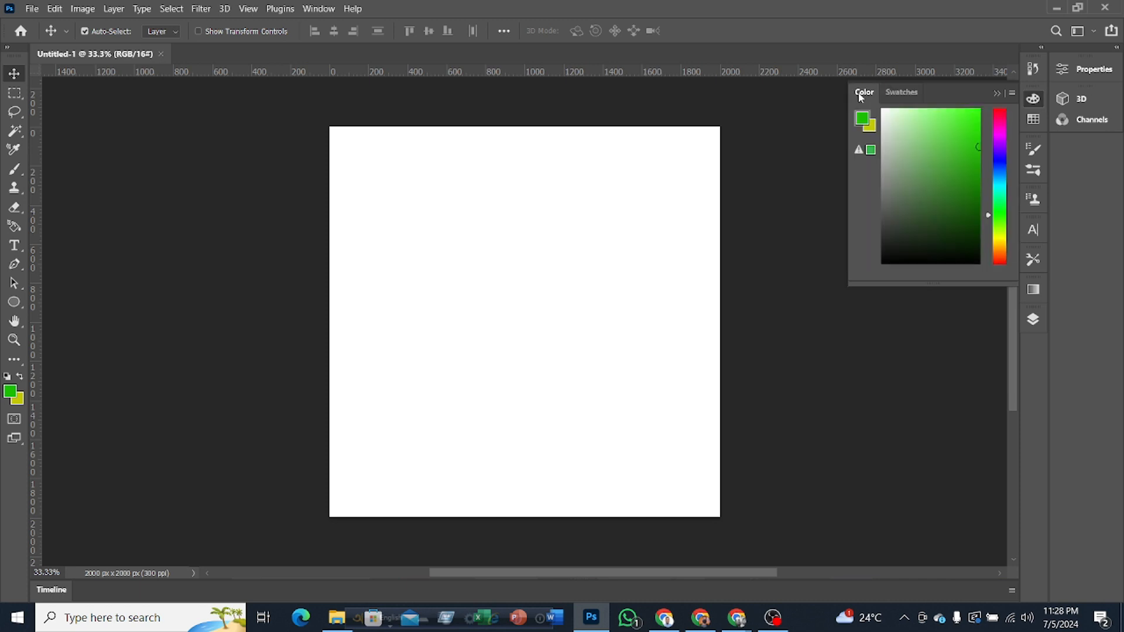
left_click(899, 95)
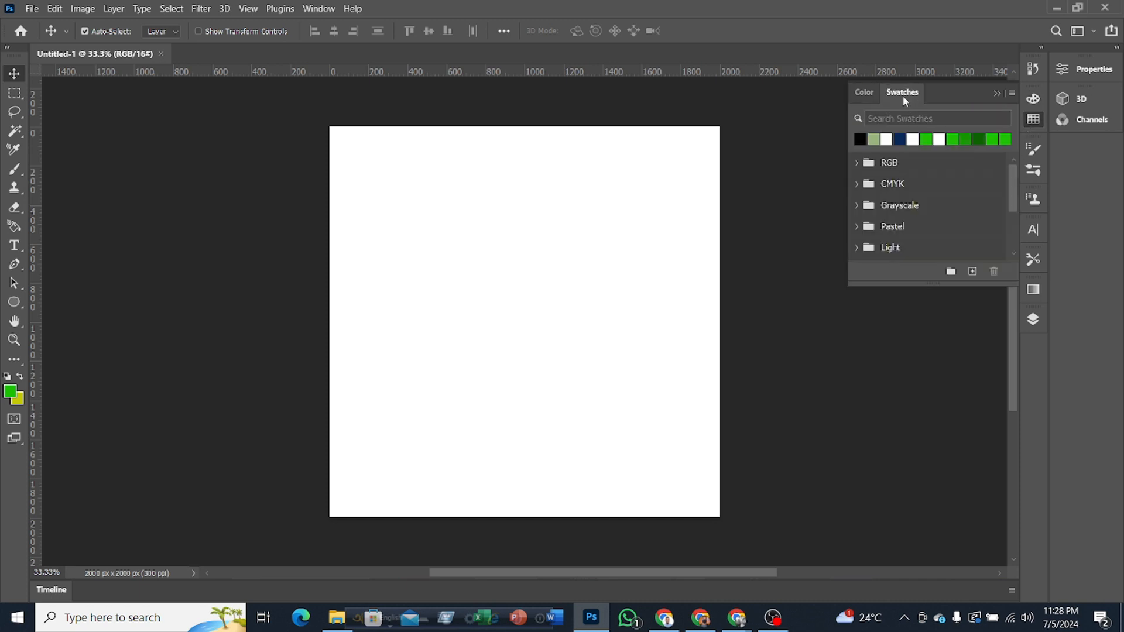
left_click(1034, 126)
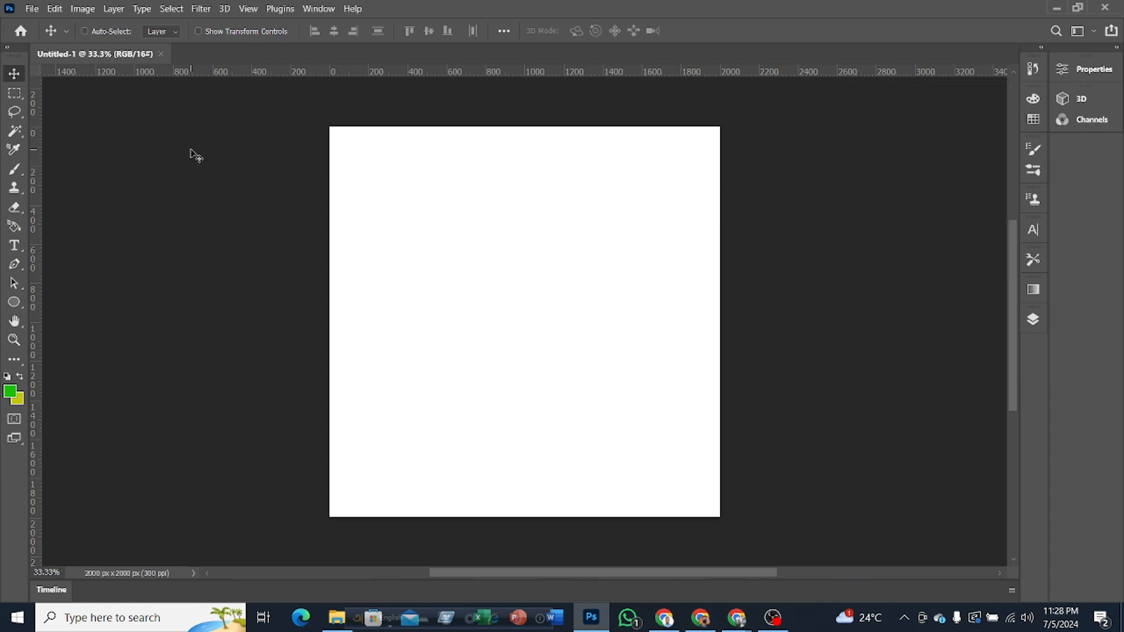
Step: Hide the rulers, and show the tools in two columns before returning them to a single column
key("ctrl+r")
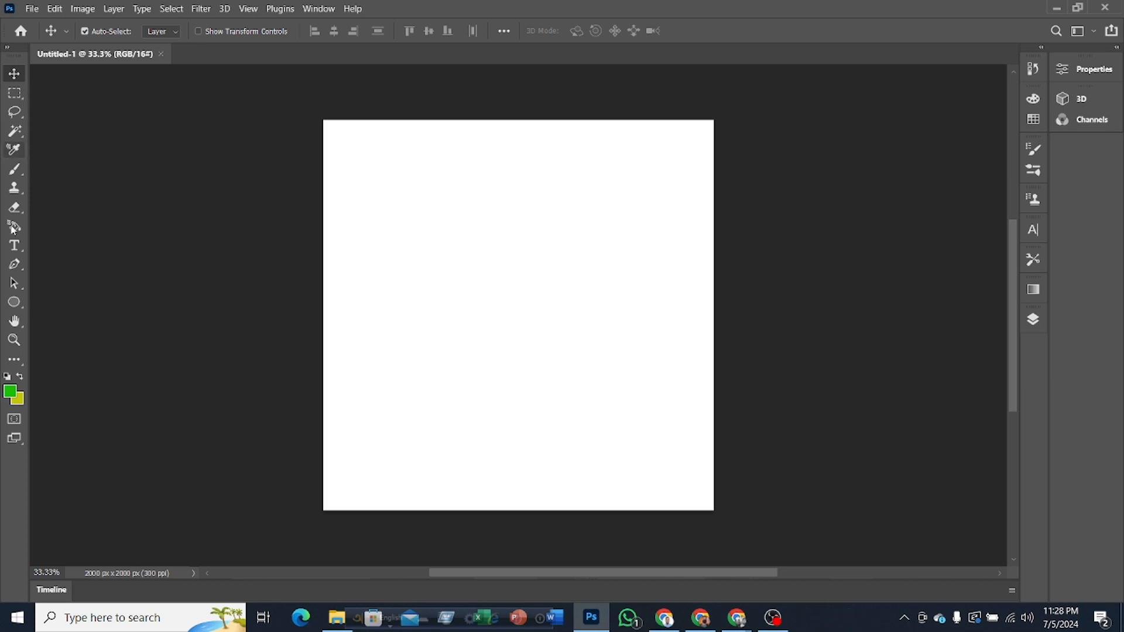
left_click(8, 47)
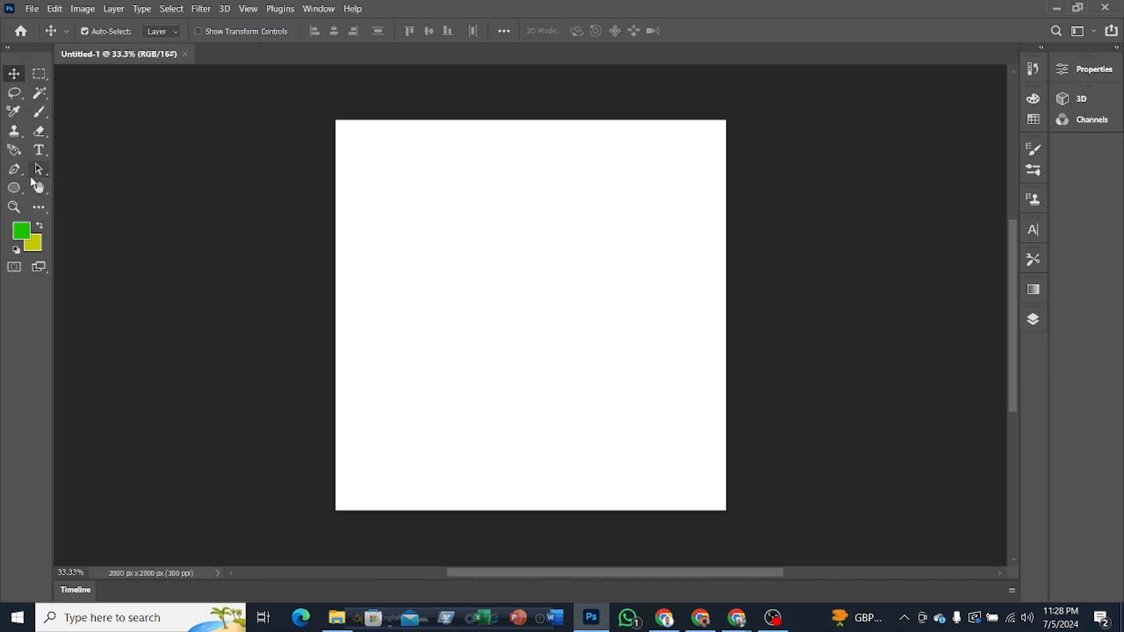
left_click(9, 50)
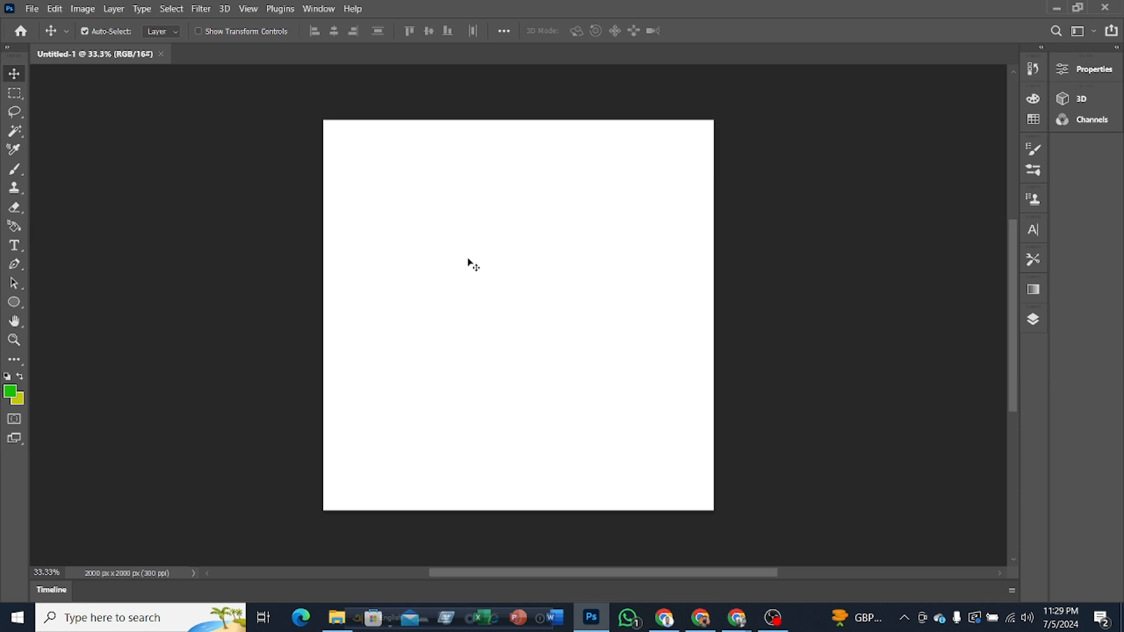
Step: Show and hide the Layers panel twice to demonstrate the ways of toggling it
left_click(1033, 320)
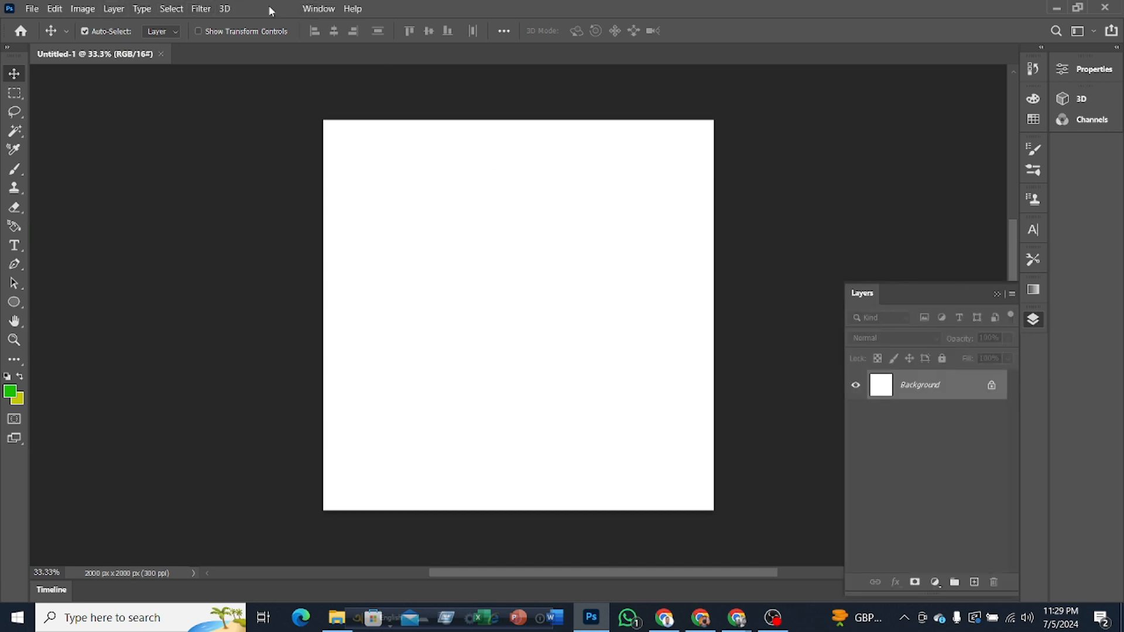
left_click(317, 9)
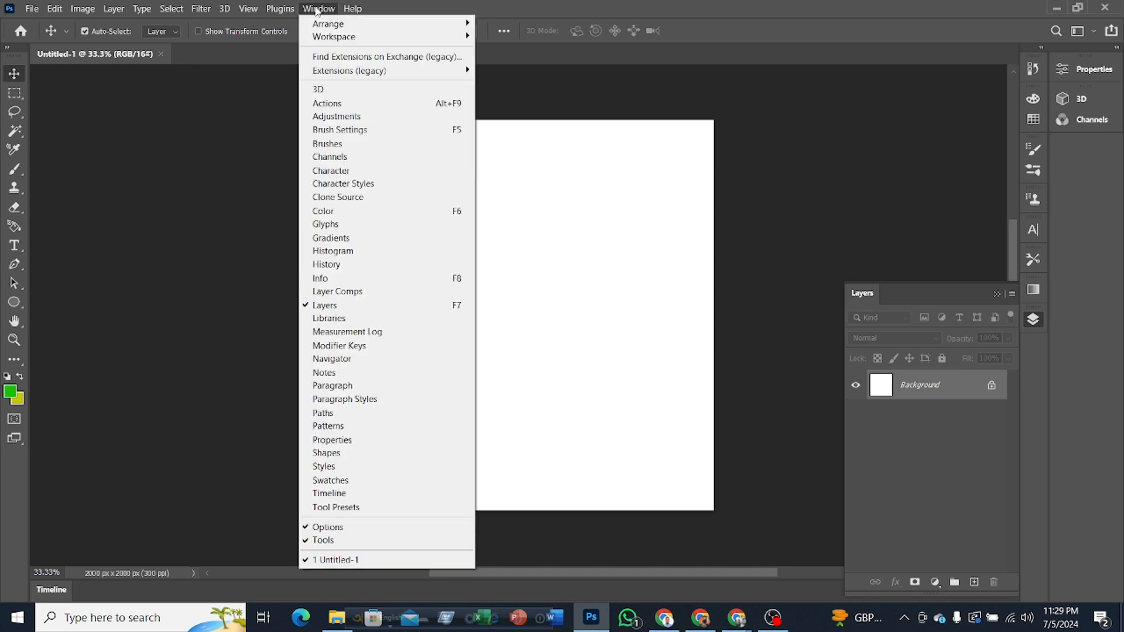
left_click(338, 309)
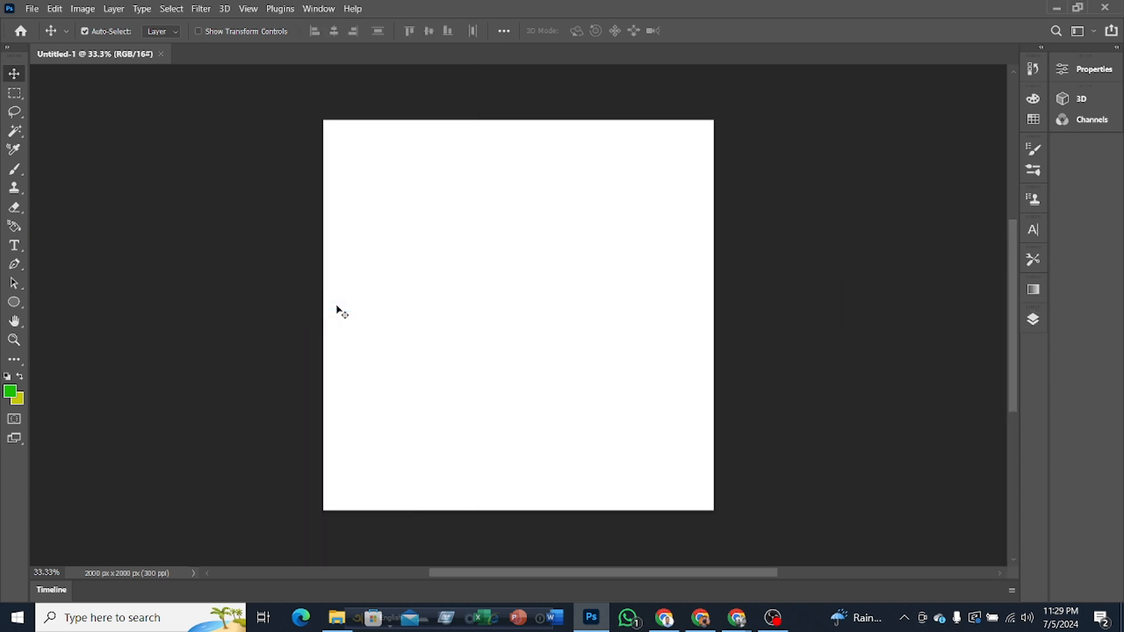
left_click(1034, 321)
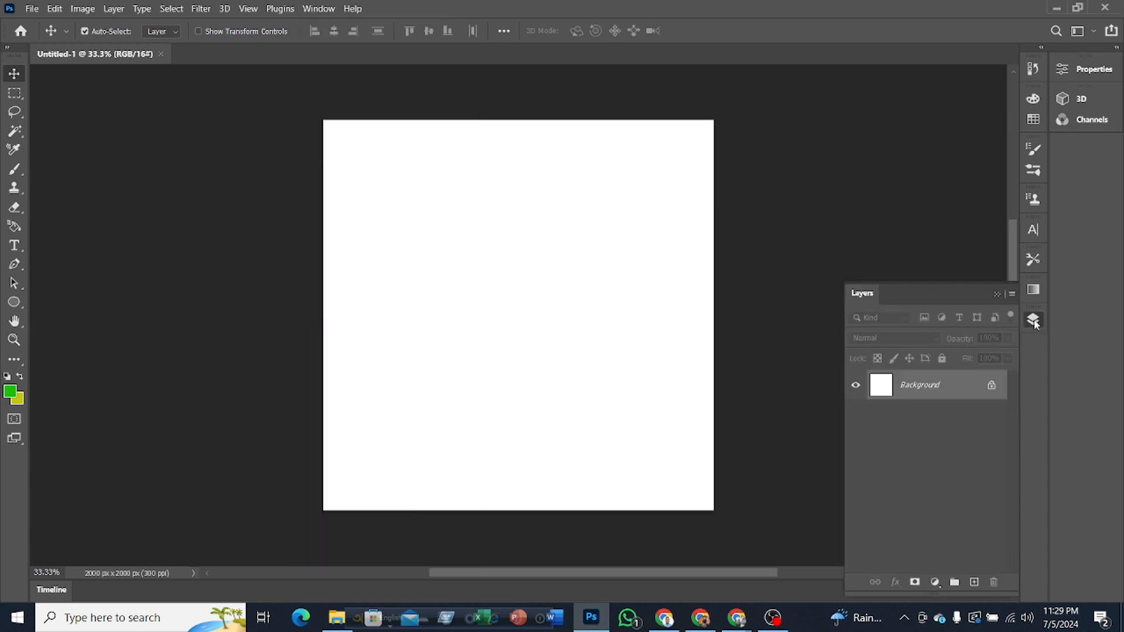
left_click(1034, 321)
Step: Bring back the Layers panel, collapse it once, and leave it expanded
left_click(318, 8)
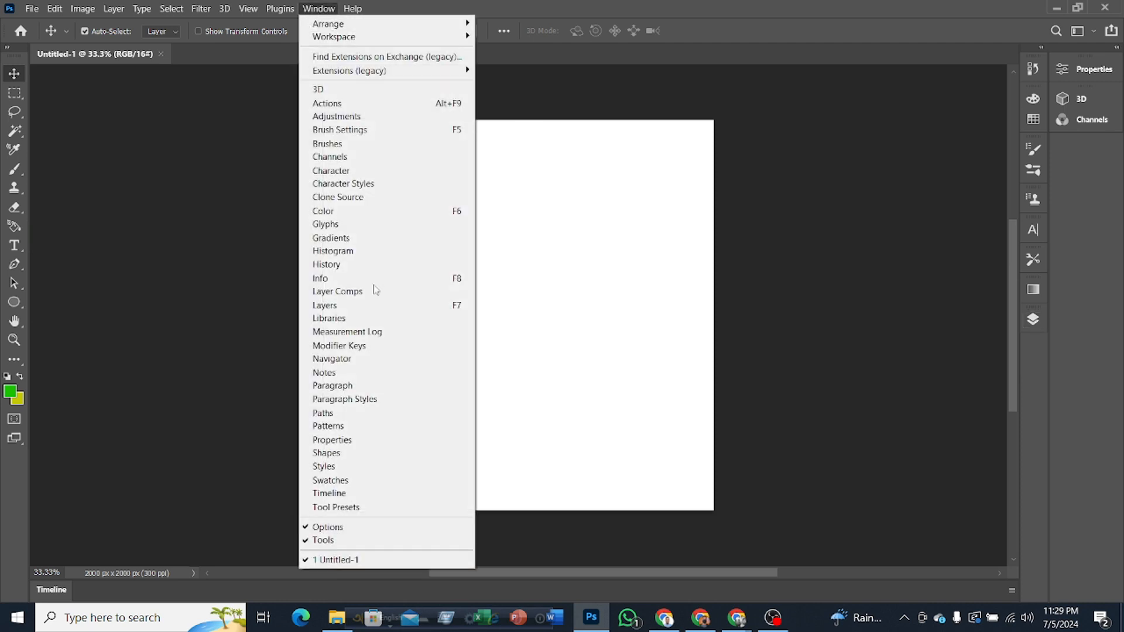
left_click(346, 305)
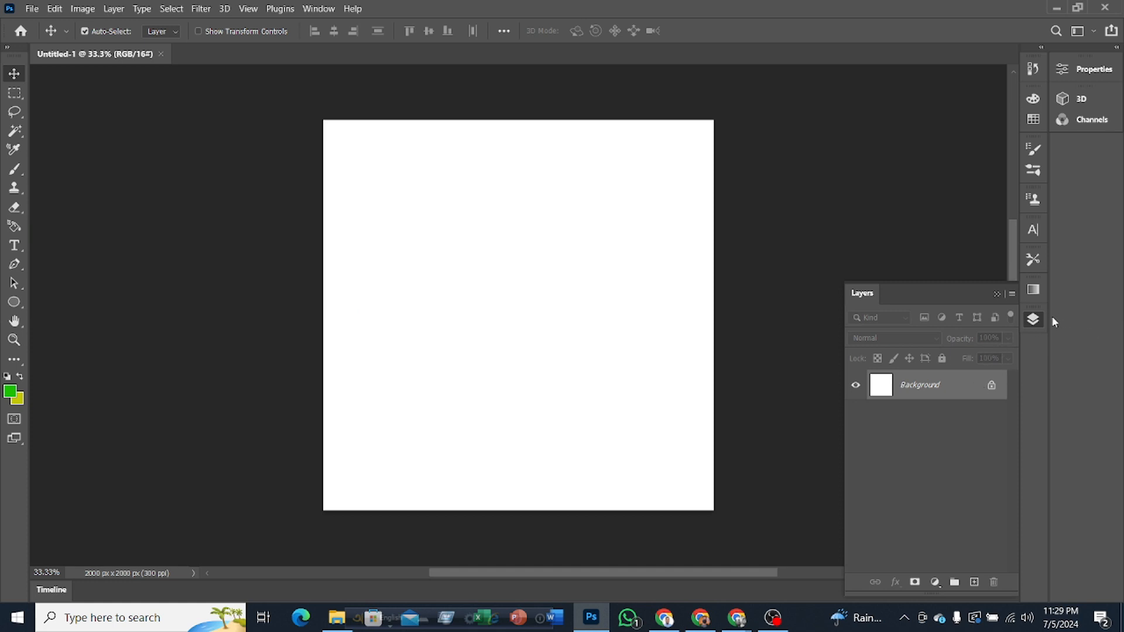
left_click(1033, 320)
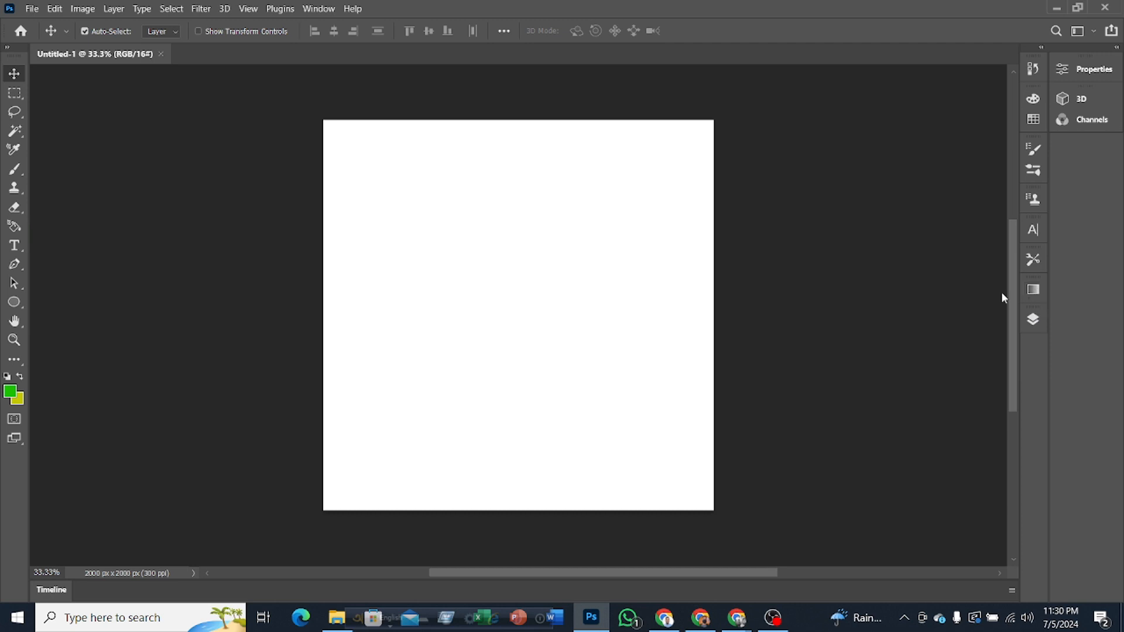
left_click(1035, 322)
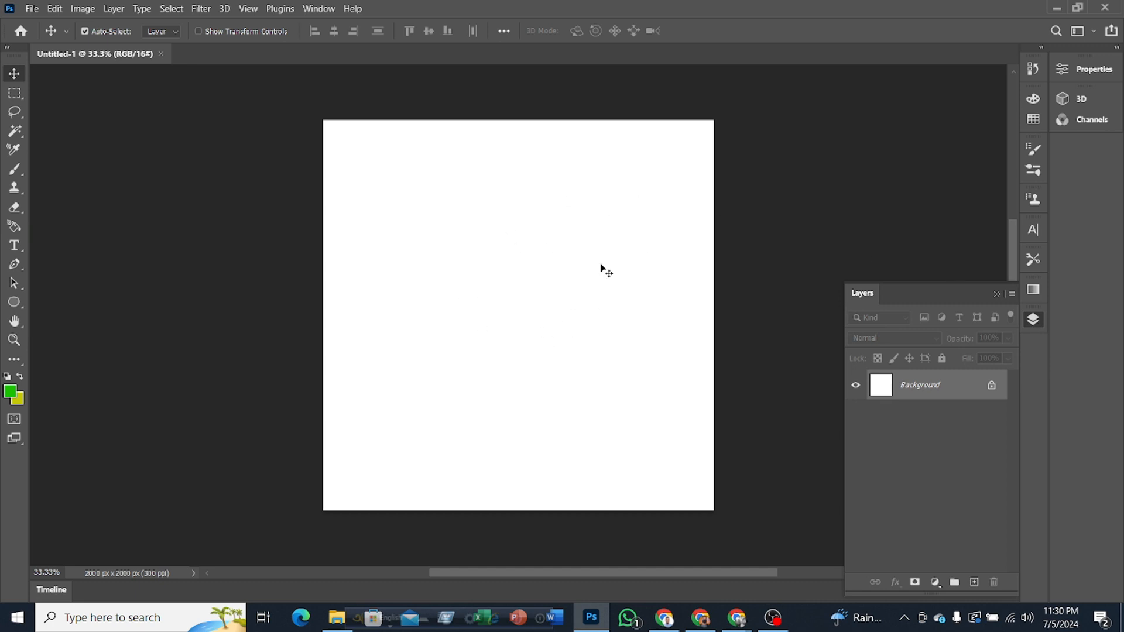
Step: Review the available fill and adjustment layer types and add a Solid Color fill layer above the Background
left_click(936, 584)
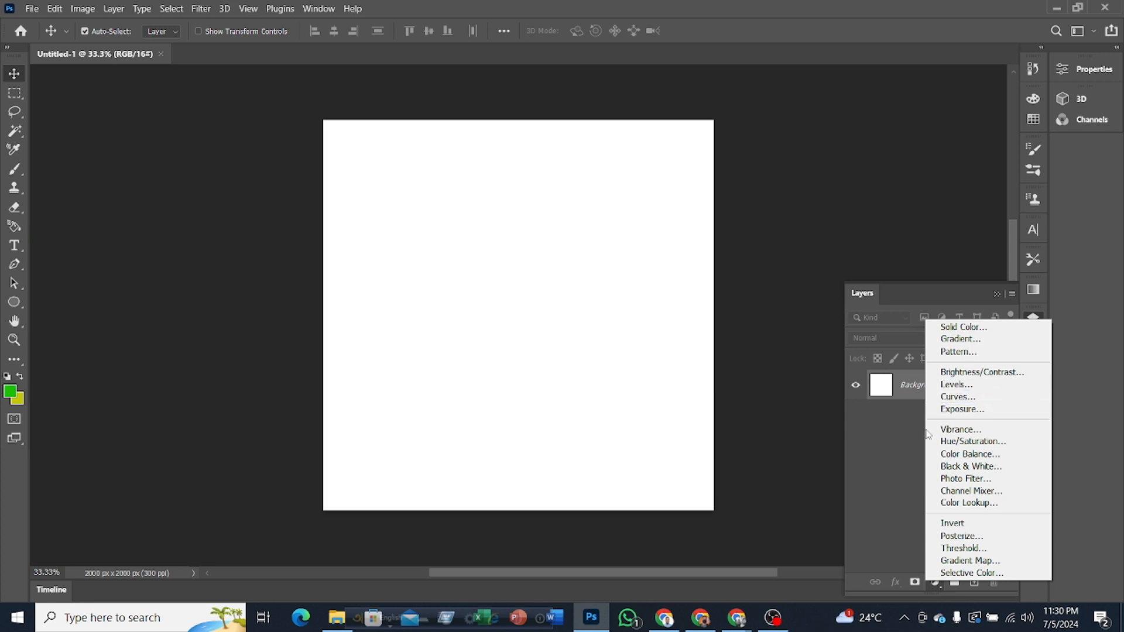
left_click(888, 501)
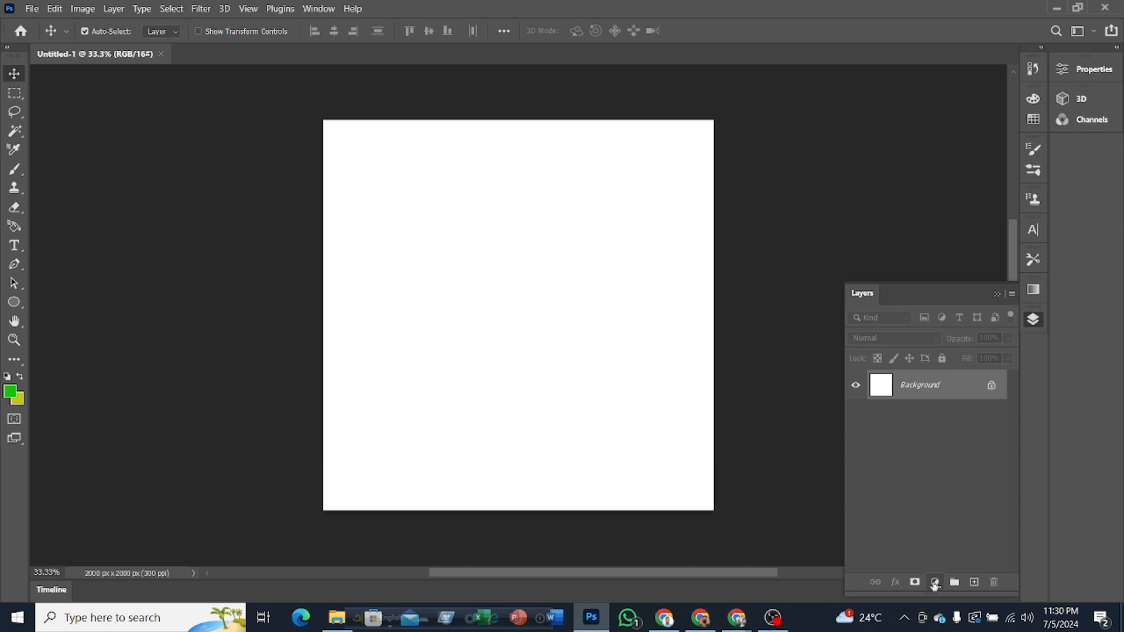
left_click(934, 584)
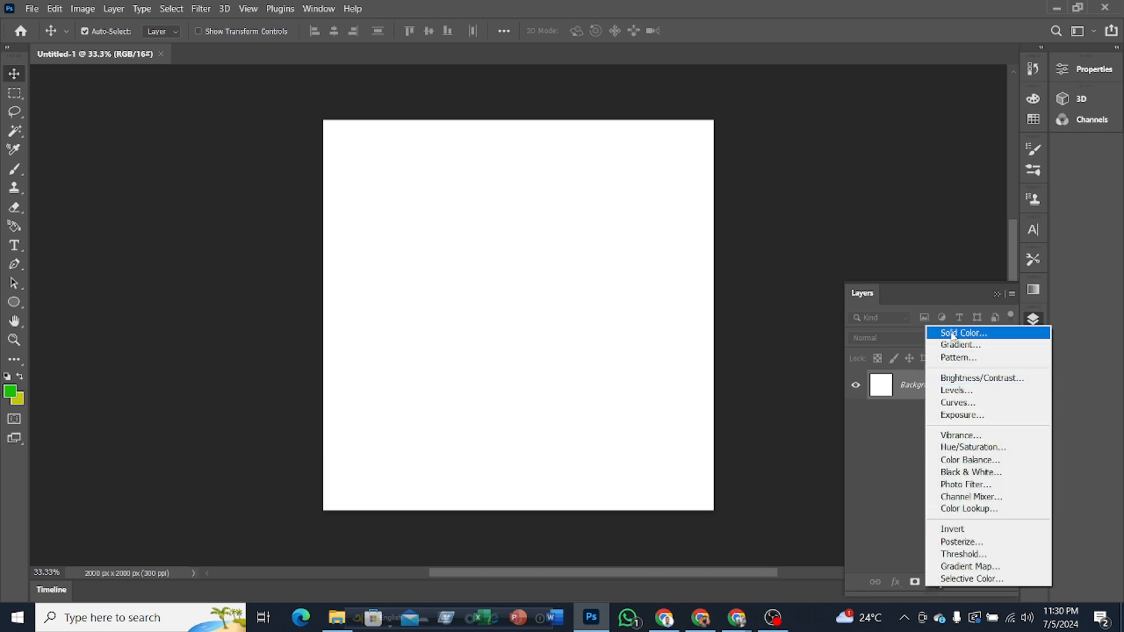
left_click(983, 336)
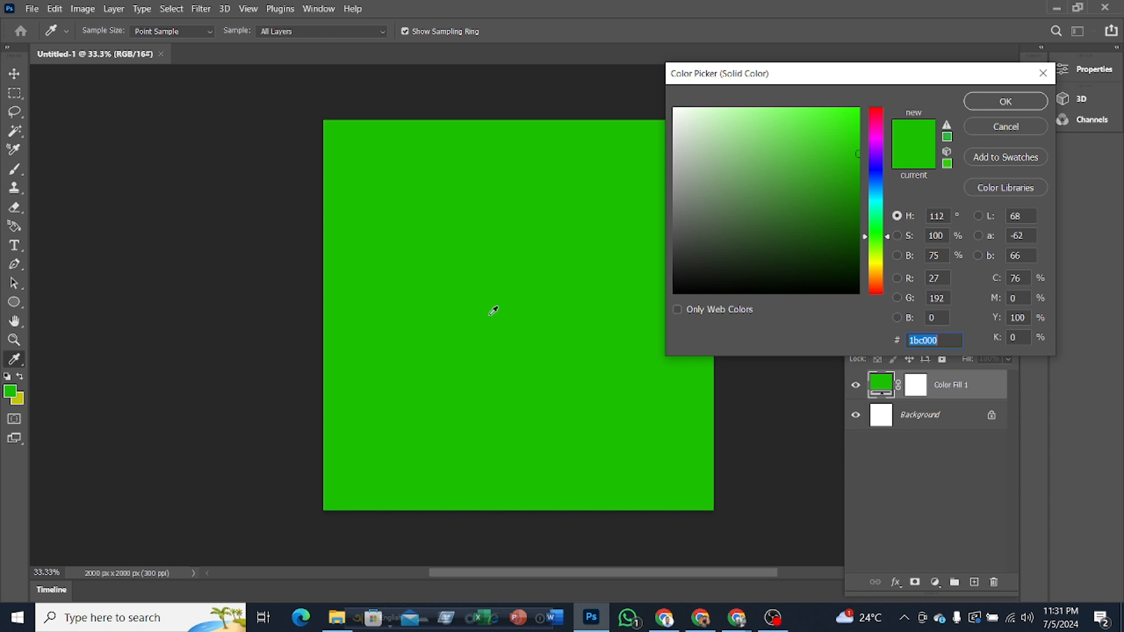
Step: Try pink, dark red, olive and navy colors for the solid fill, and apply bright yellow ffd800
left_click(873, 124)
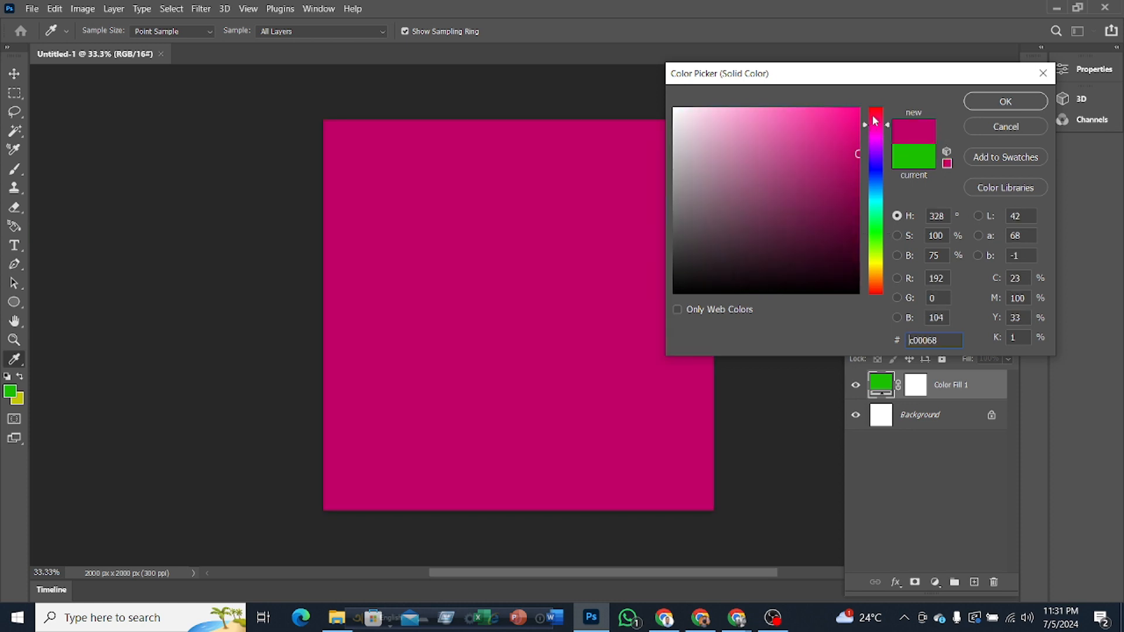
left_click(874, 116)
mouse_move(842, 150)
left_mouse_down()
mouse_move(796, 147)
mouse_move(773, 182)
mouse_move(720, 211)
mouse_move(757, 238)
mouse_move(731, 263)
mouse_move(821, 236)
left_mouse_up()
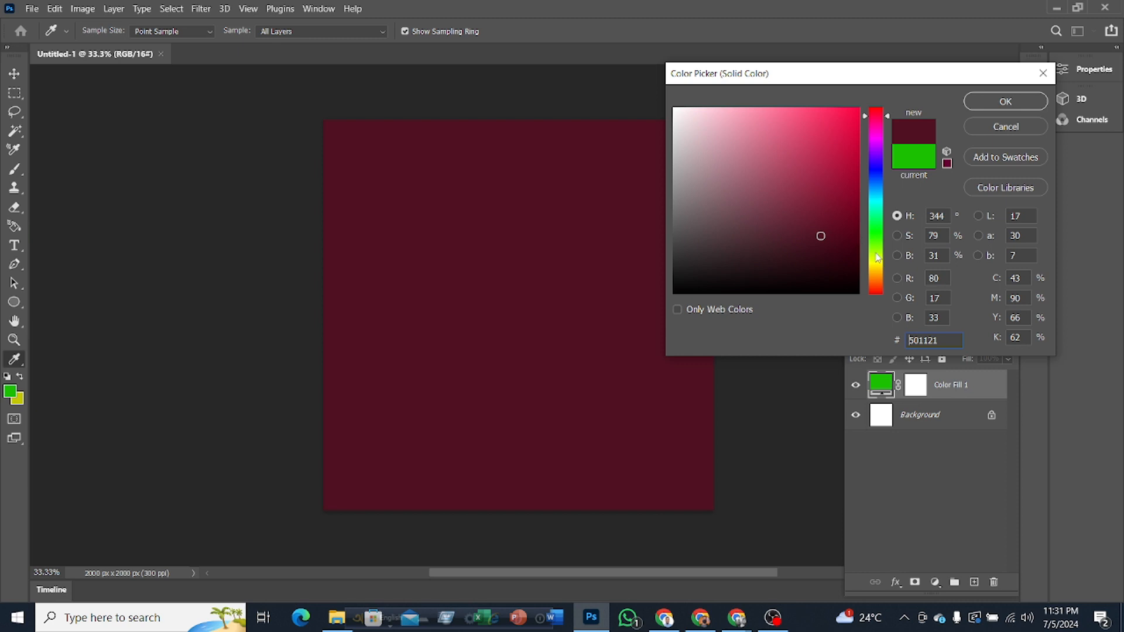
left_click(878, 258)
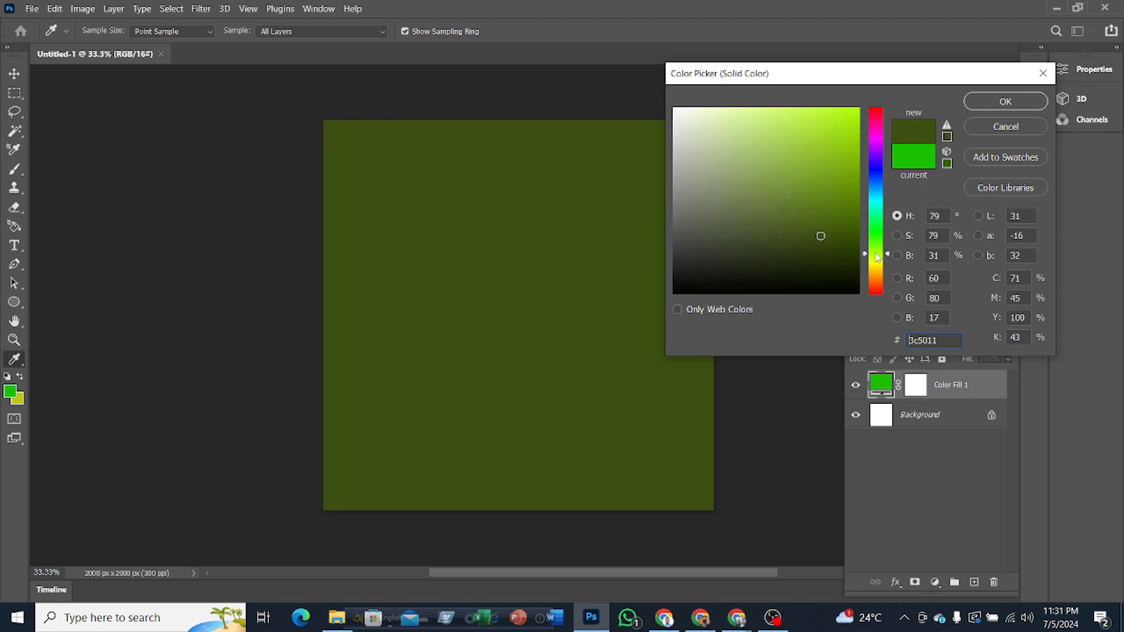
left_click(876, 176)
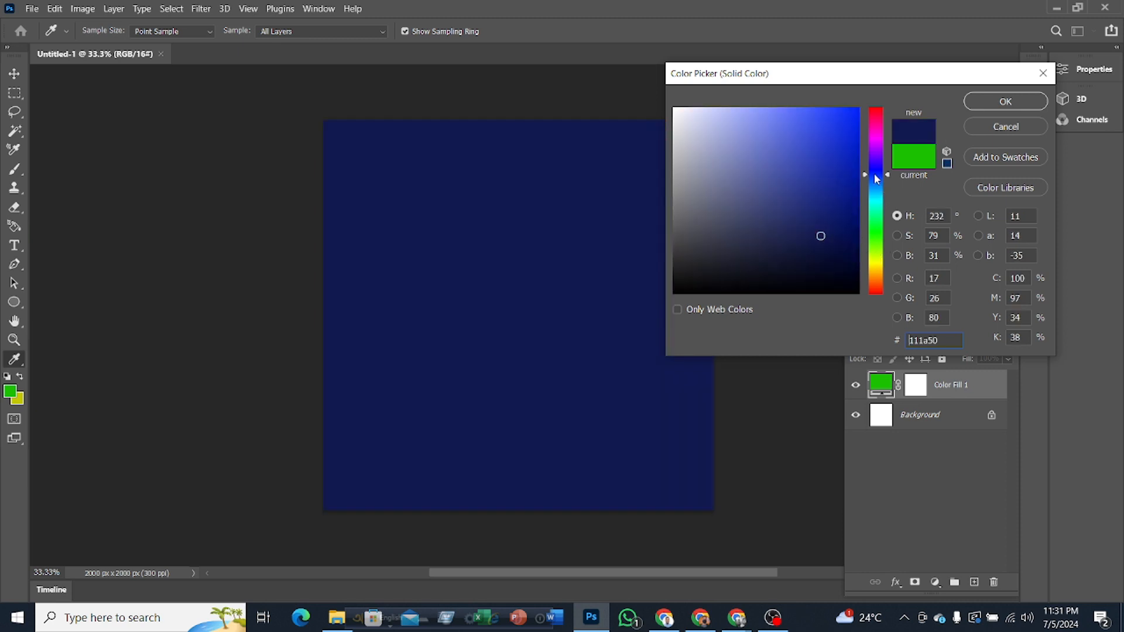
left_click(875, 269)
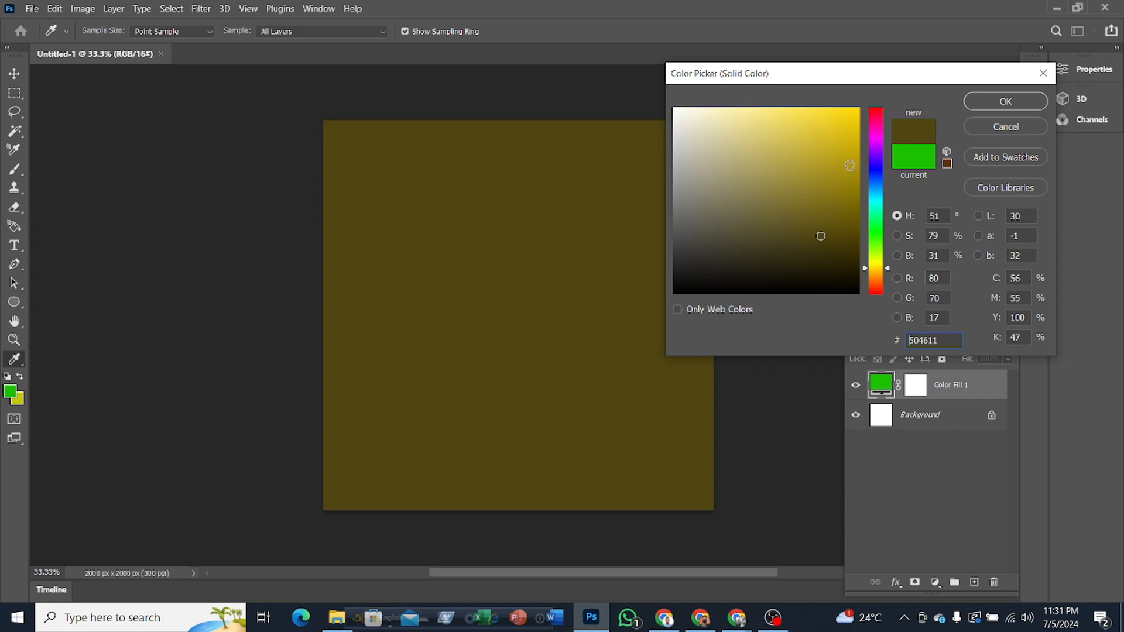
left_click_drag(848, 161, 866, 99)
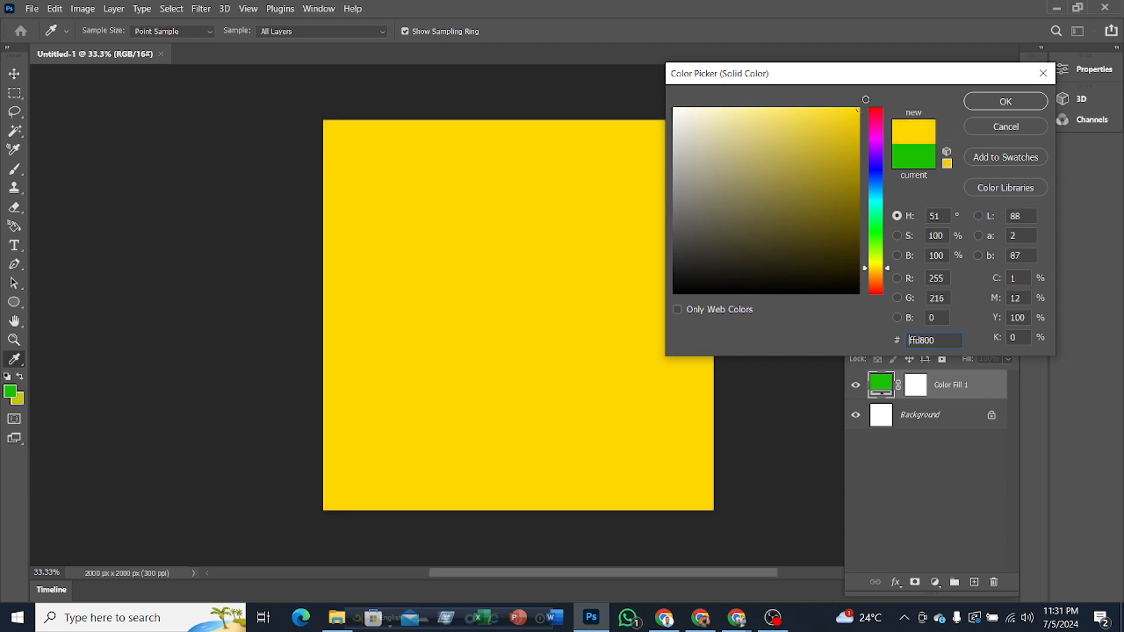
left_click(993, 102)
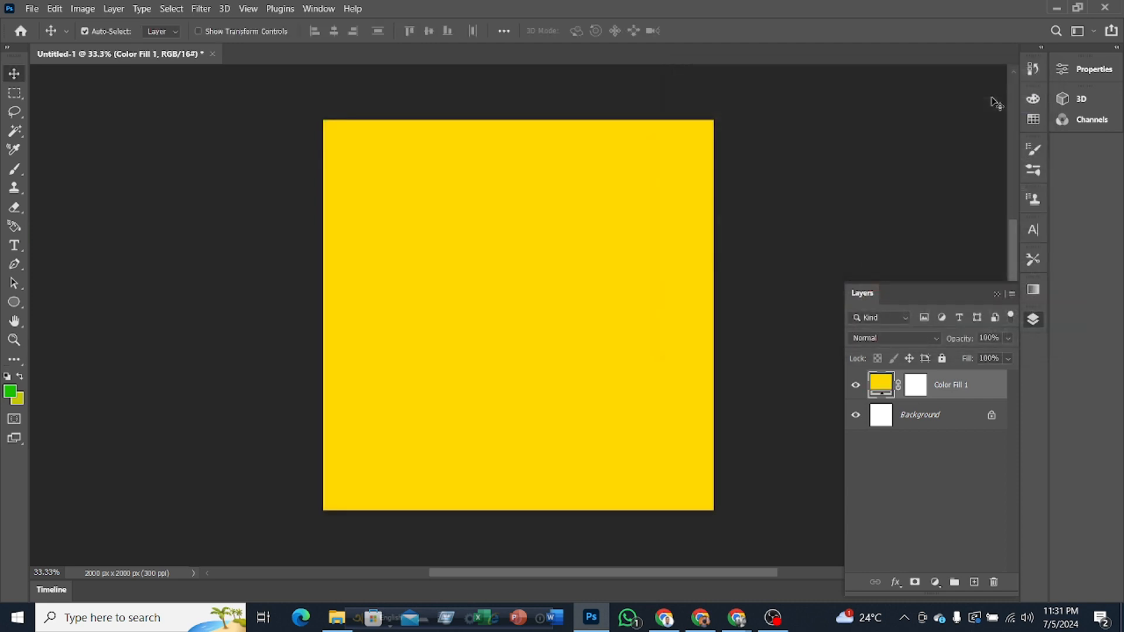
Step: Select the Background layer and hide the yellow color fill layer above it
left_click(923, 415)
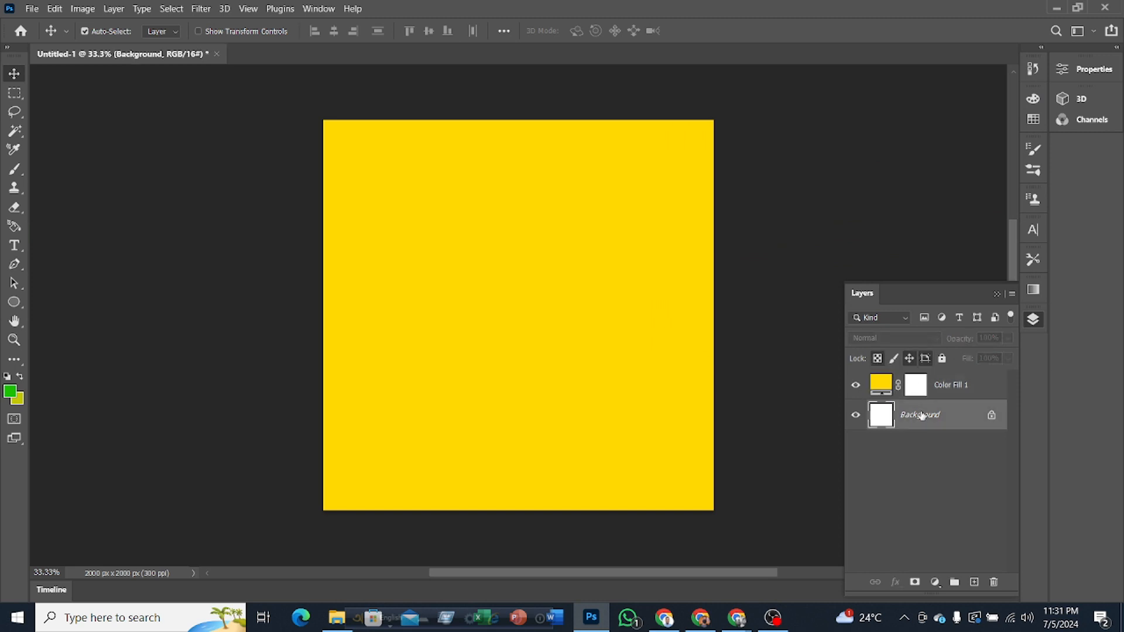
left_click(858, 385)
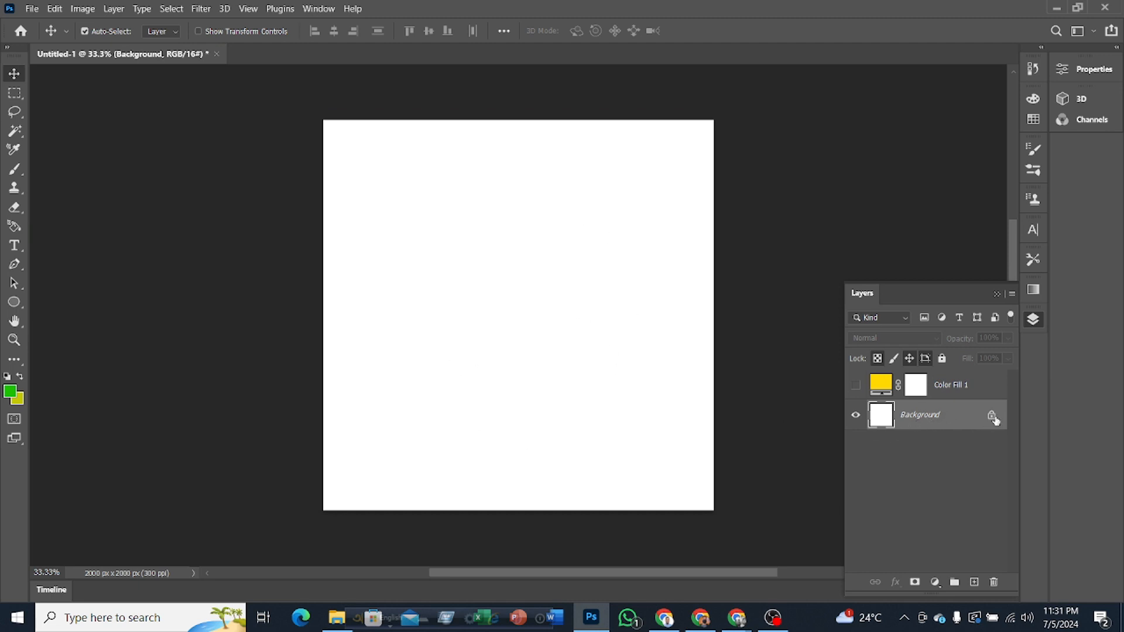
Step: Unlock the Background so it becomes a regular layer, and apply the Lock All setting to it
left_click_drag(994, 419, 994, 584)
left_click_drag(997, 584, 998, 585)
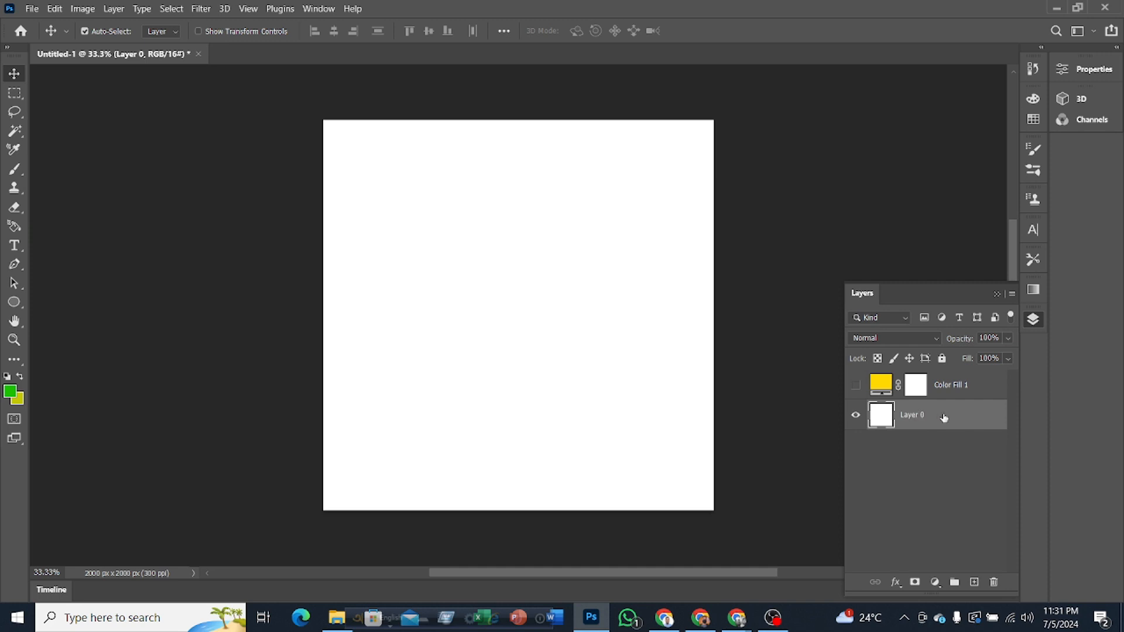
left_click(943, 359)
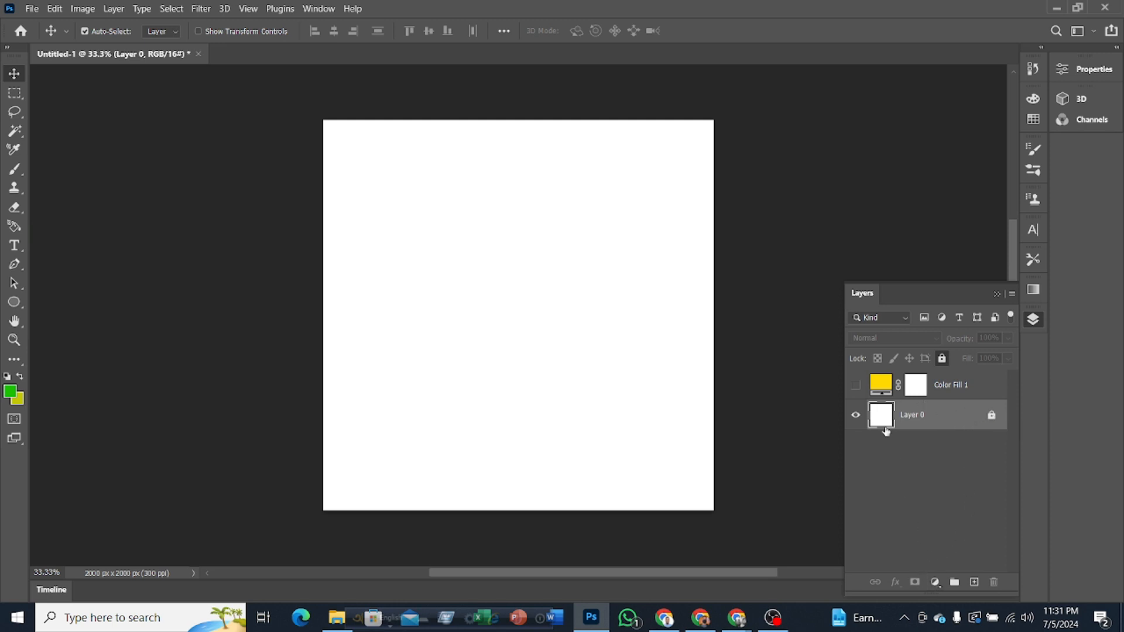
Step: Toggle the yellow color fill layer's visibility to compare the canvas with and without it, leaving it shown
left_click(857, 387)
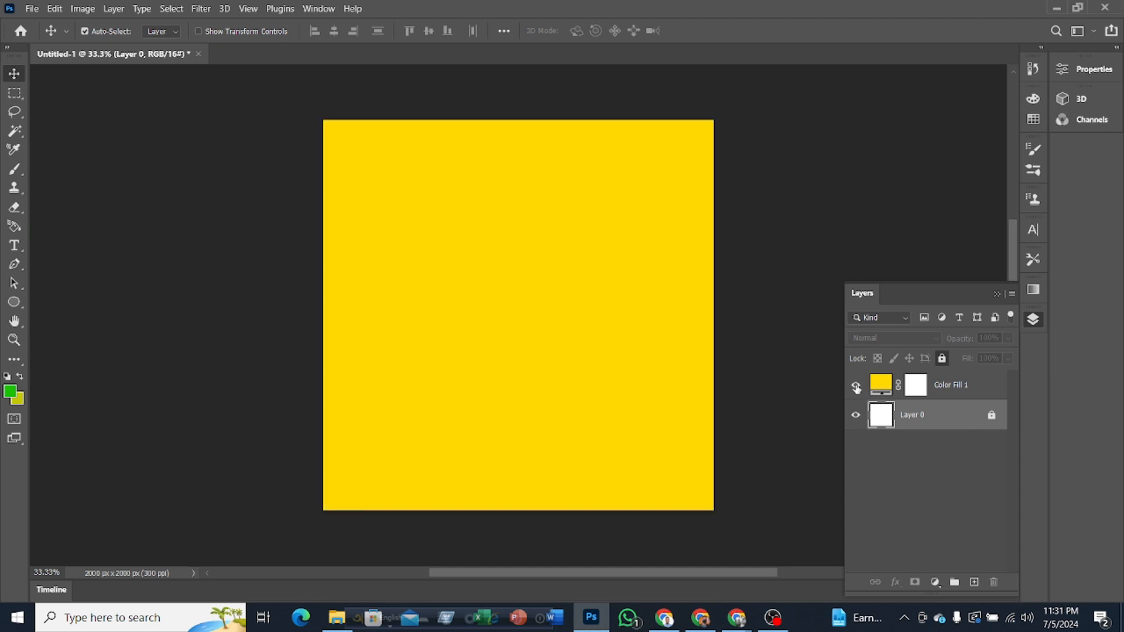
left_click(858, 388)
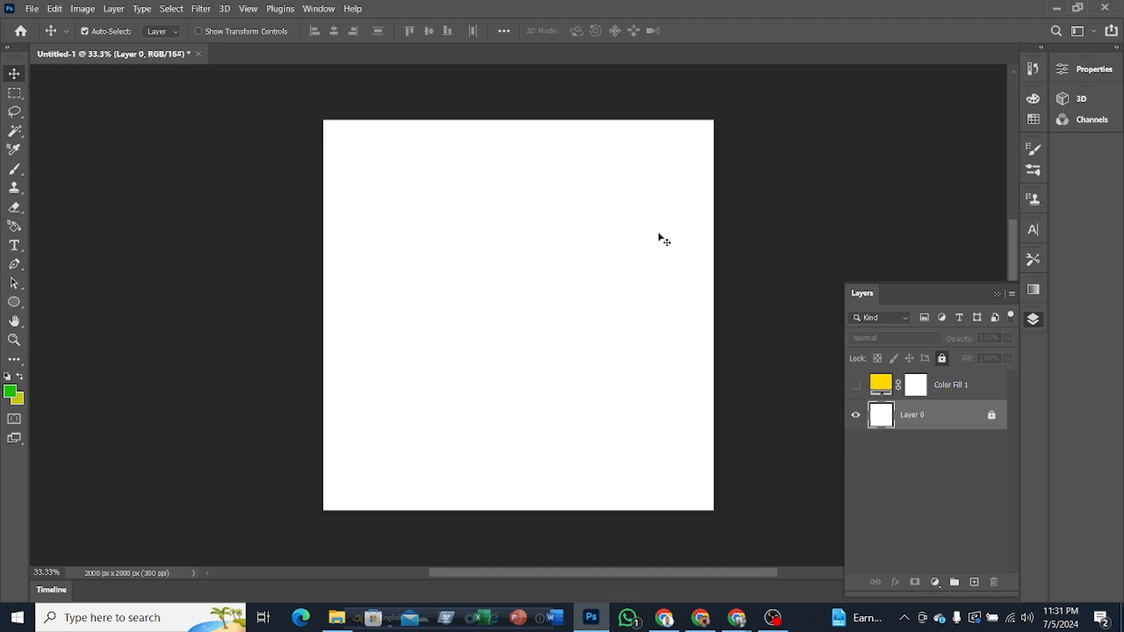
left_click(856, 386)
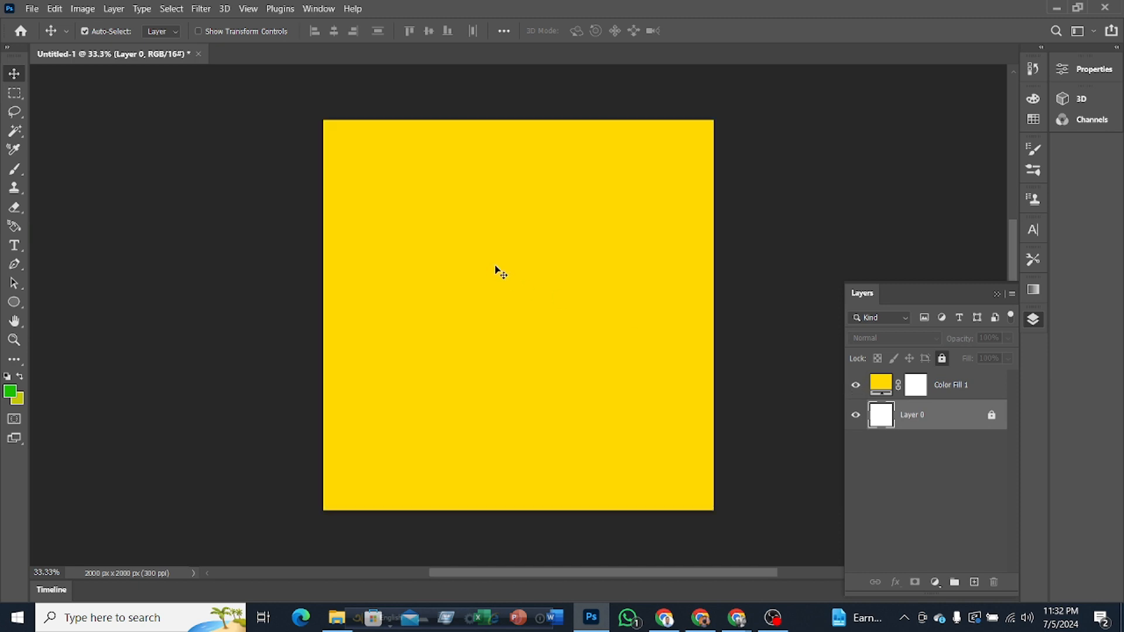
Step: Delete the yellow color fill layer and add a new empty layer above the locked white layer
left_click(955, 386)
key("Delete")
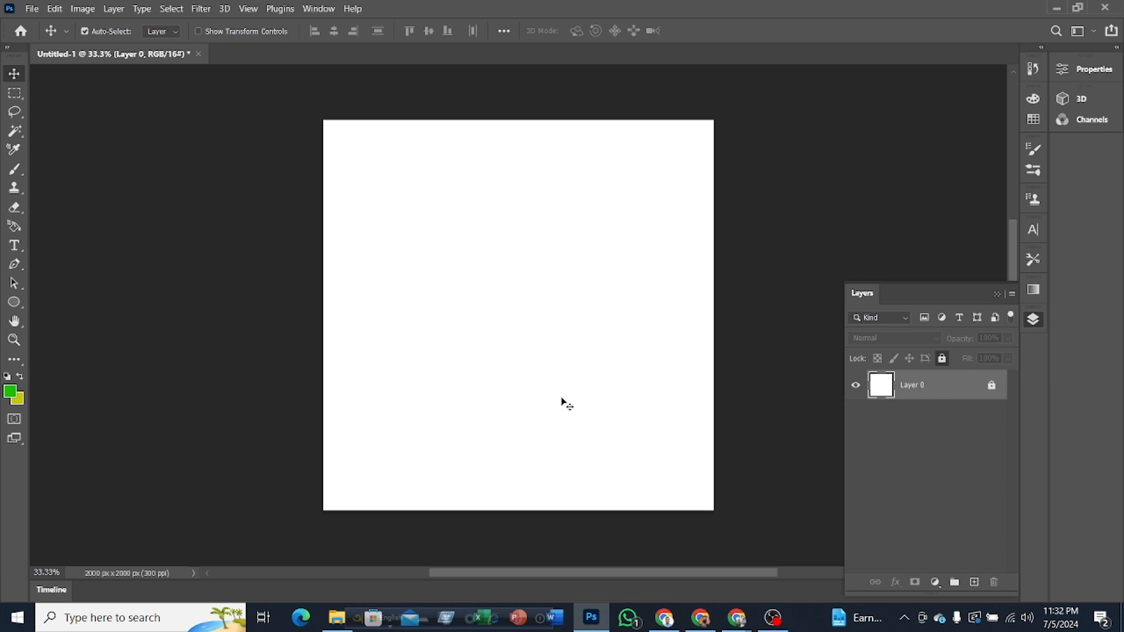
left_click(975, 583)
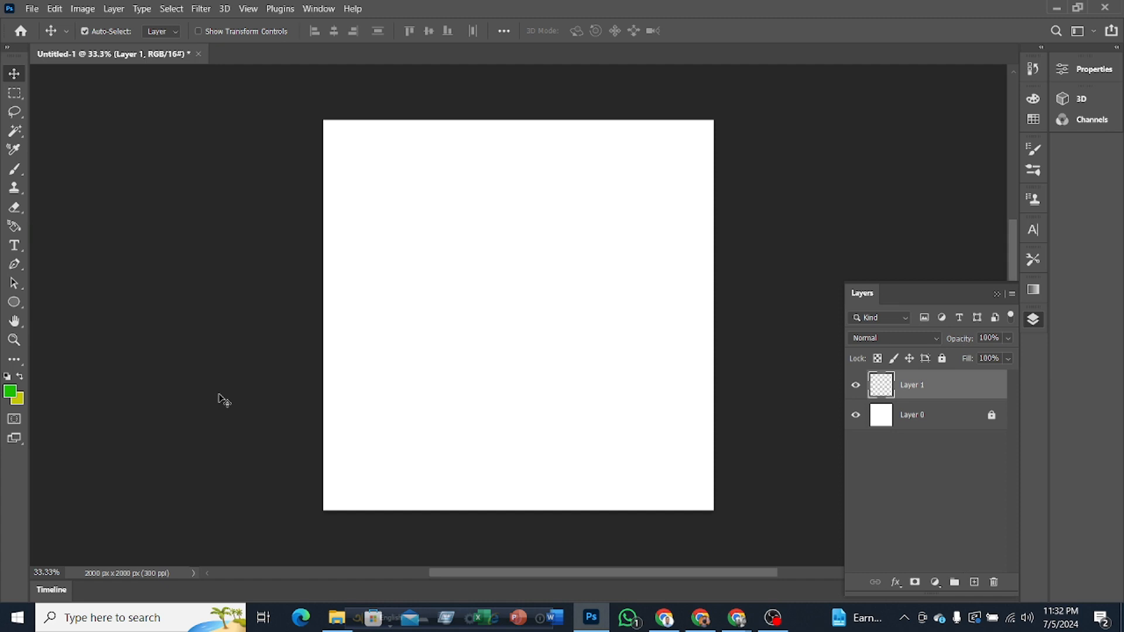
Step: Switch to Chrome and run a Google image search for "keyboard" in a new tab
left_click(664, 622)
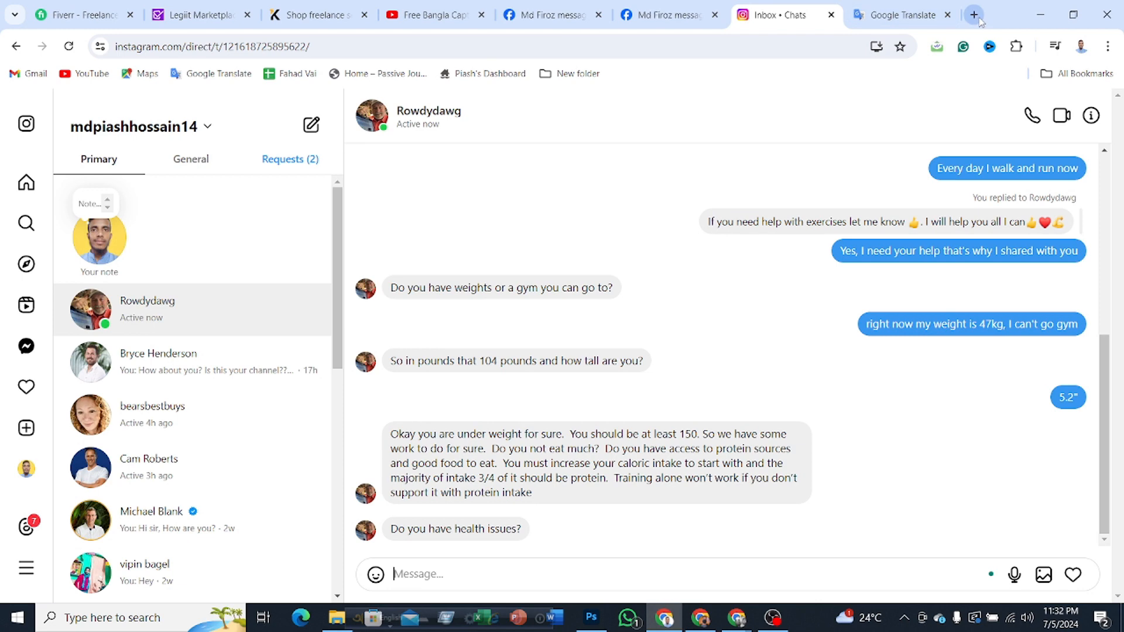
left_click(975, 16)
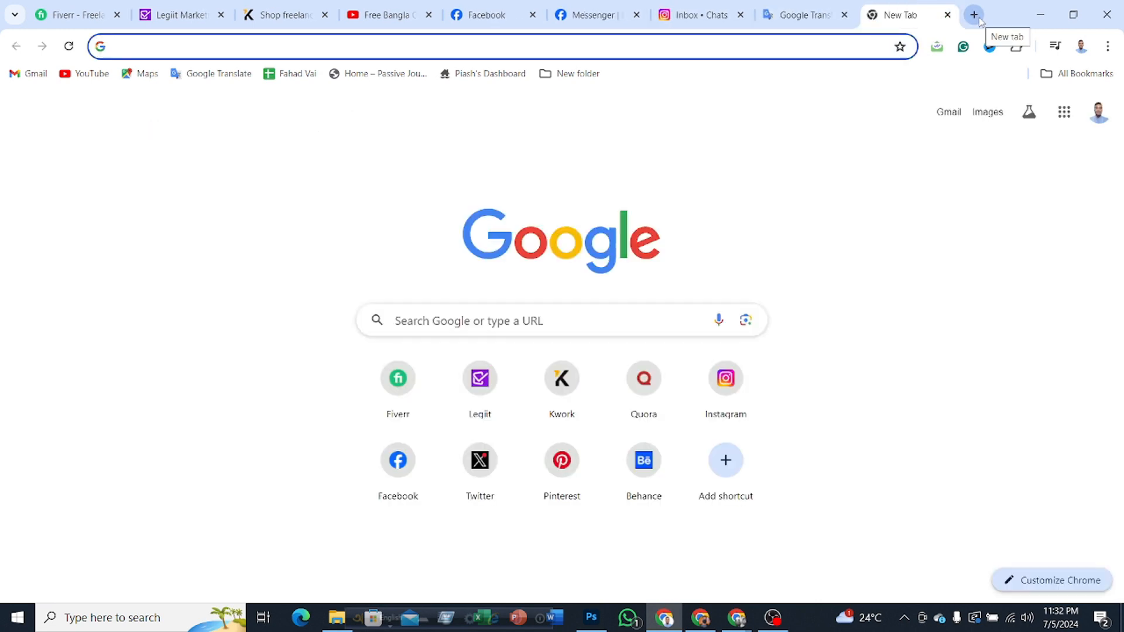
type("t")
key("BackSpace")
key("BackSpace")
type("key")
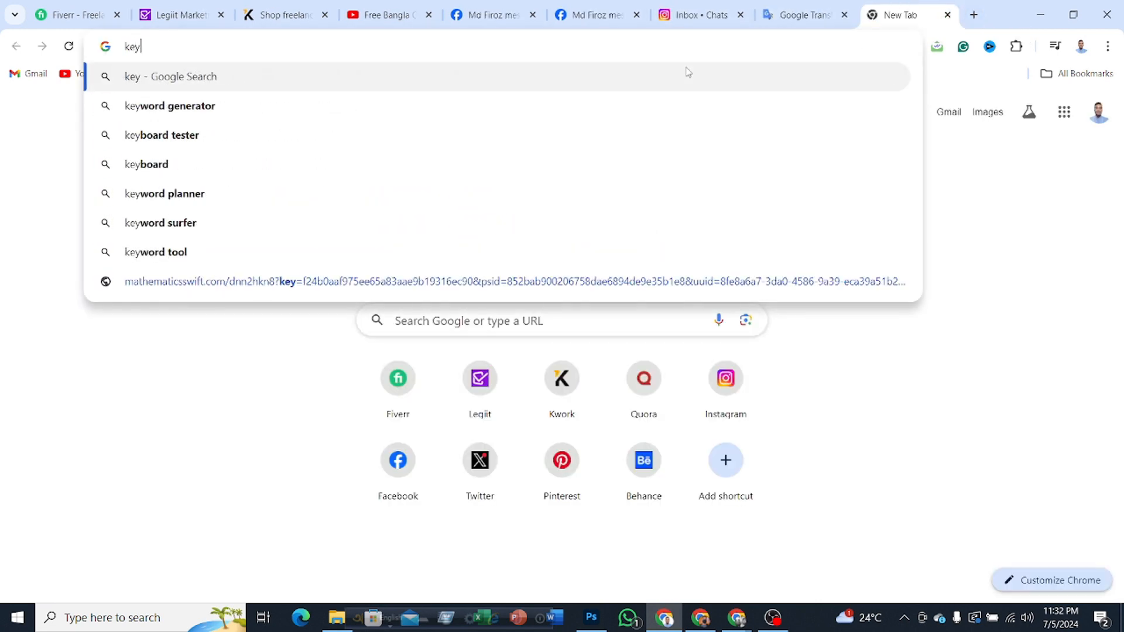
type("bo")
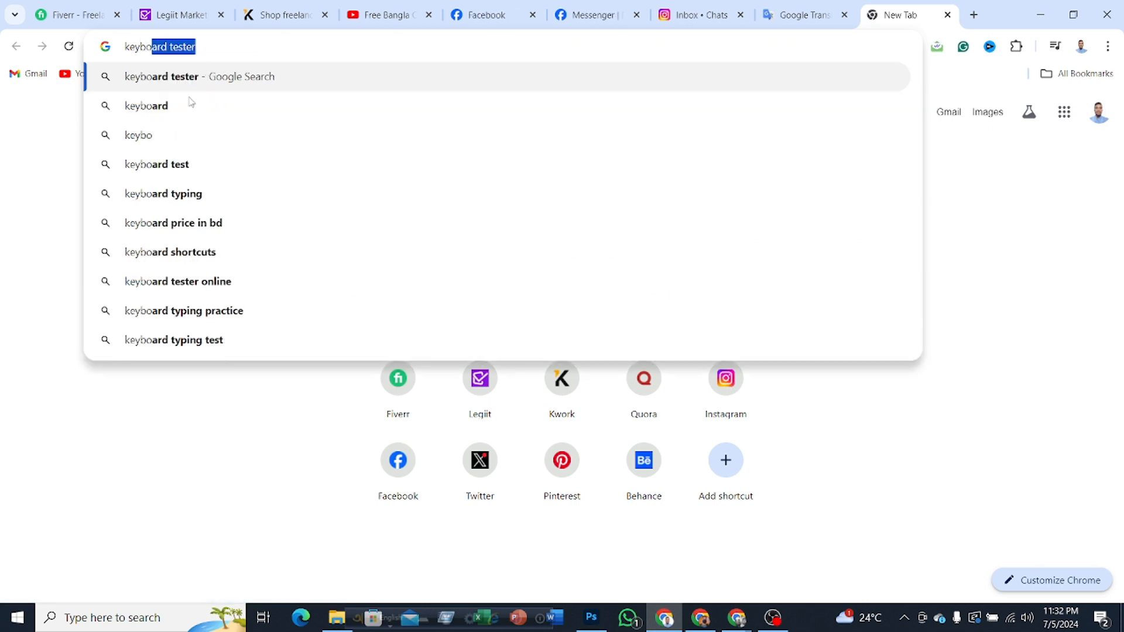
left_click(174, 109)
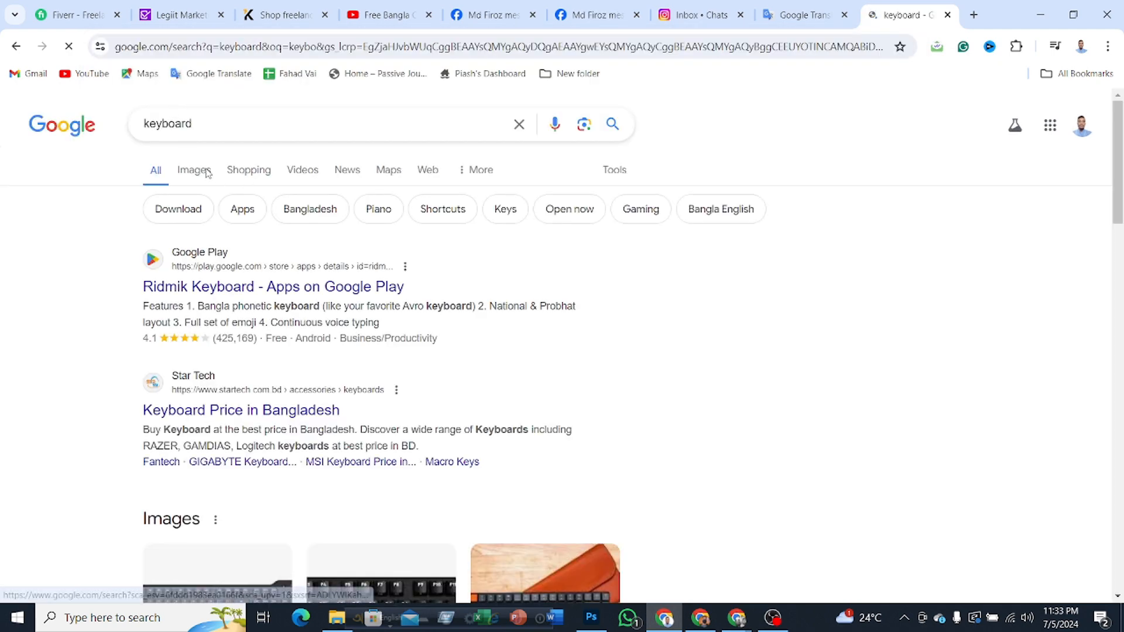
left_click(202, 171)
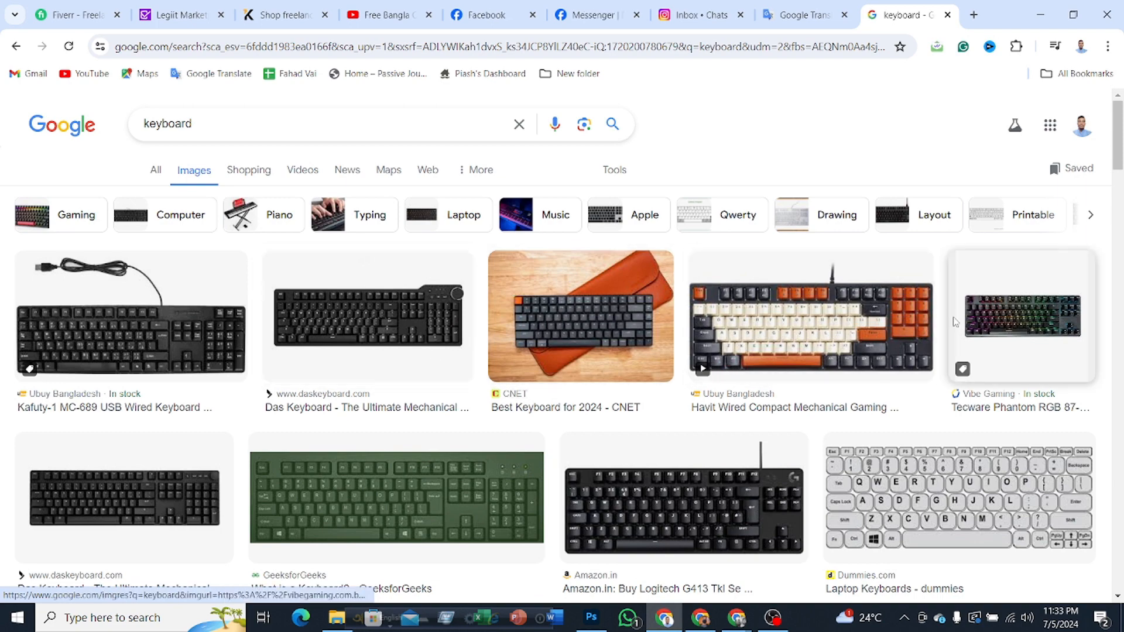
Step: Open the preview of the black full-size Das Keyboard image from daskeyboard.com and copy the image
scroll(1115, 155, "down", 3)
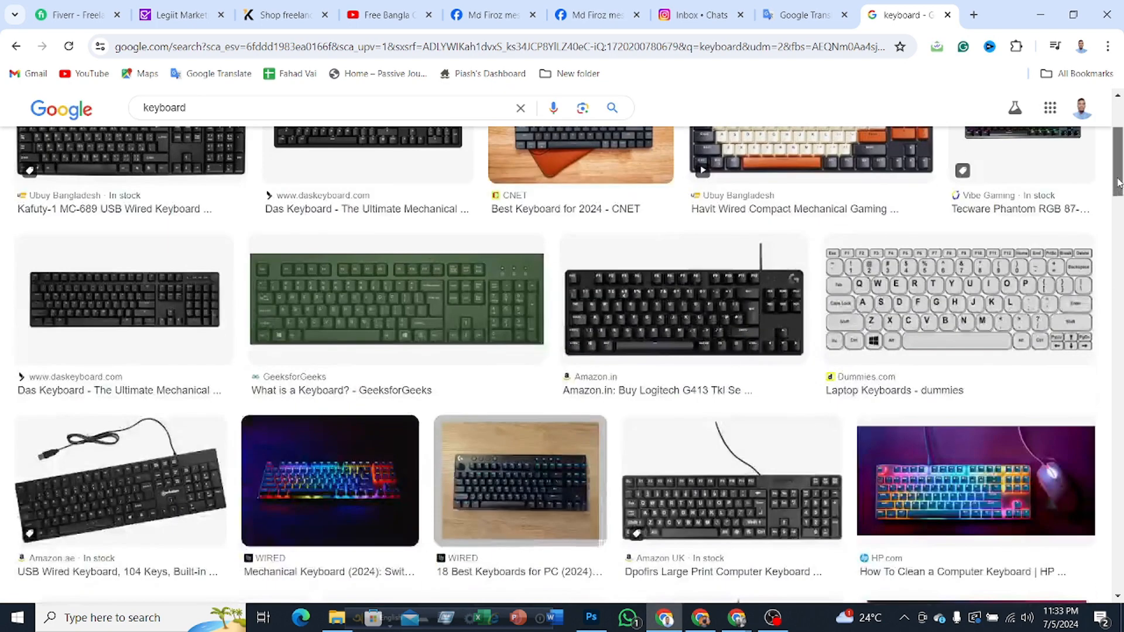
left_click(117, 316)
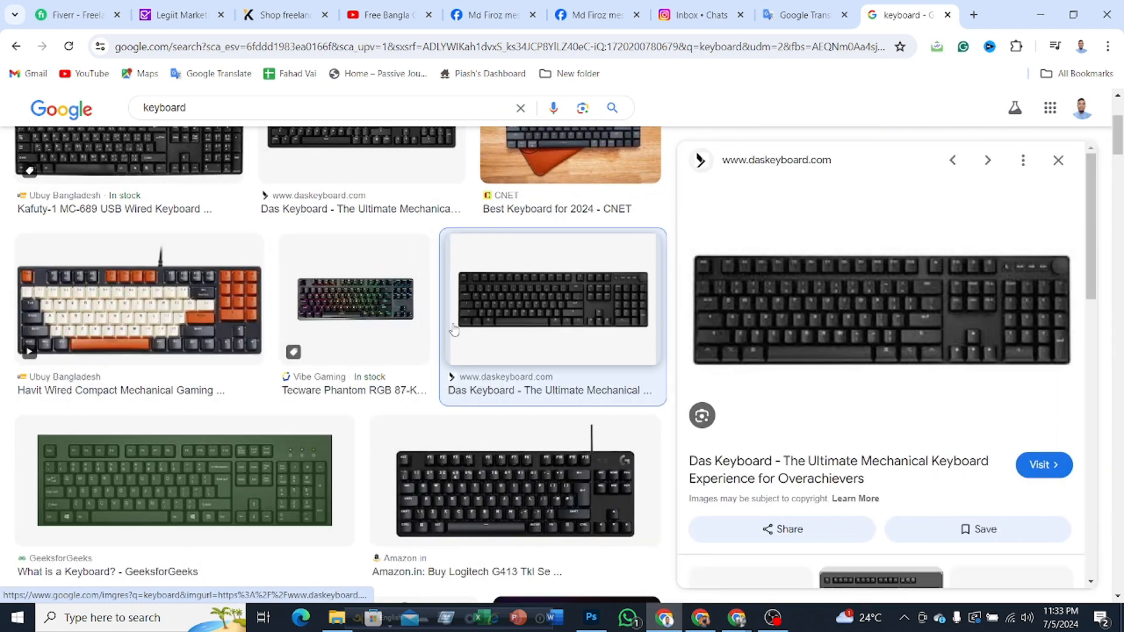
right_click(850, 306)
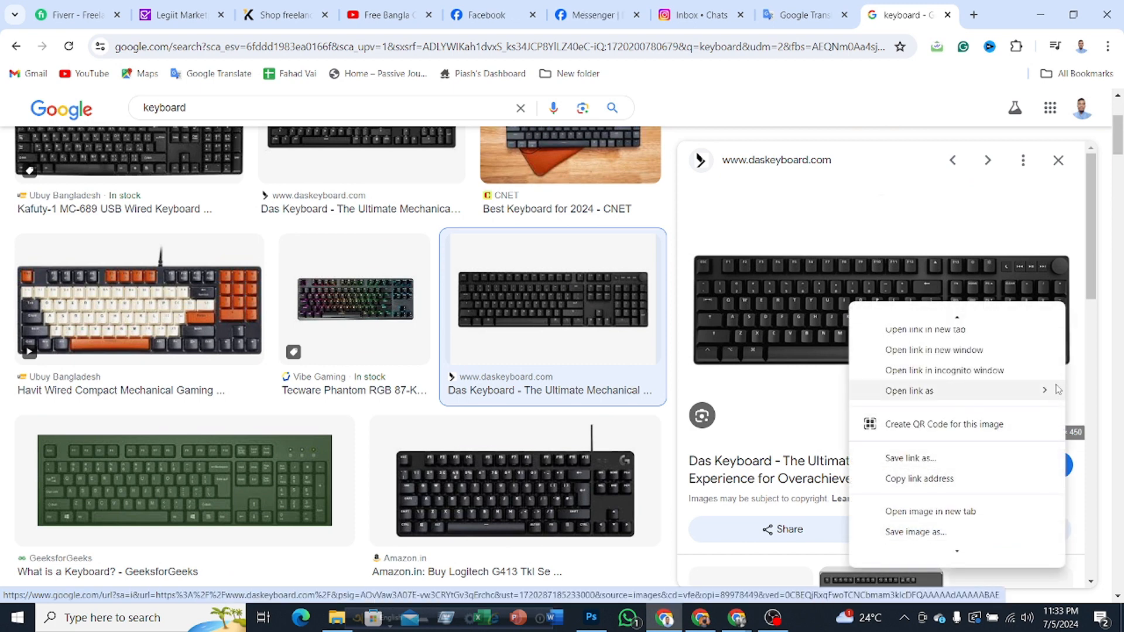
scroll(937, 504, "down", 3)
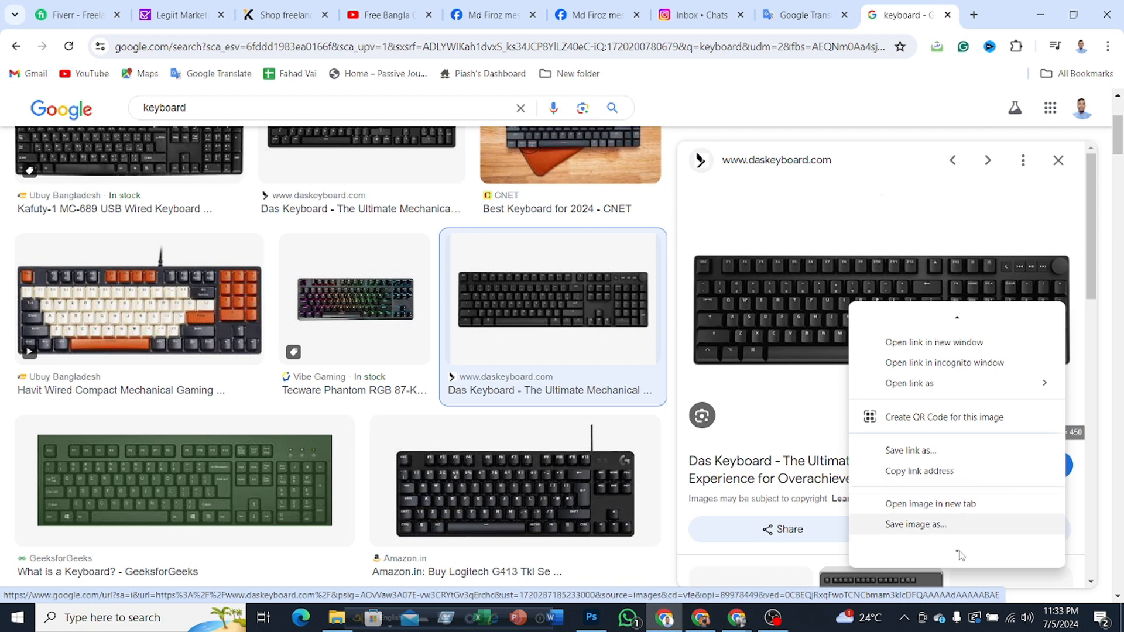
left_click(914, 448)
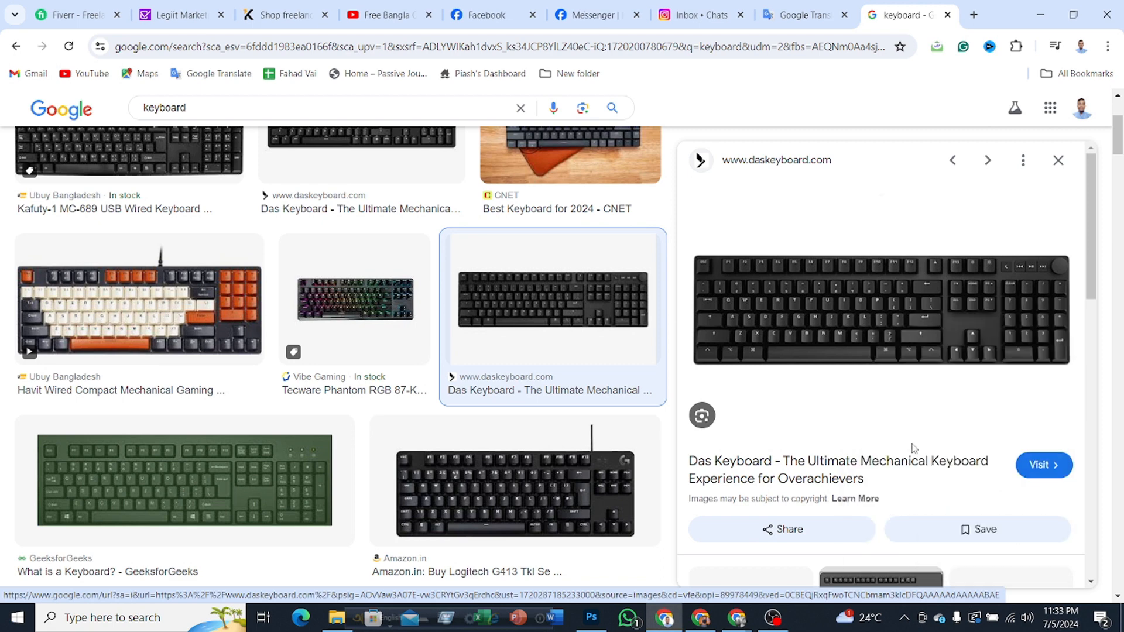
Step: Switch back to Photoshop, paste the keyboard image into Layer 1 and convert that layer to a smart object
left_click(1032, 12)
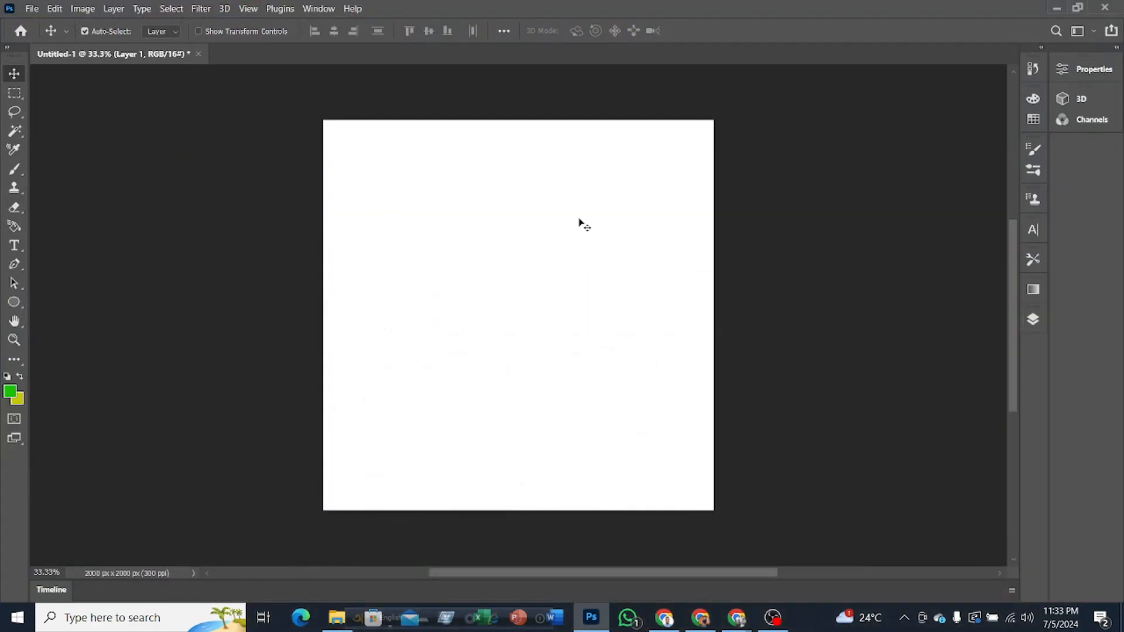
key("ctrl+v")
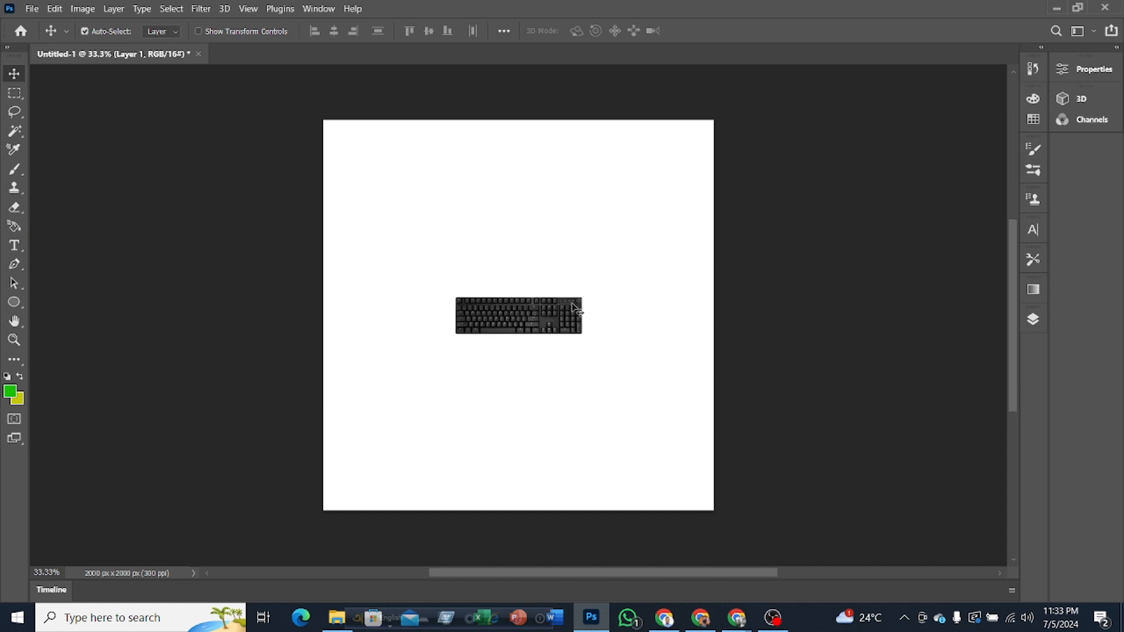
left_click(1033, 320)
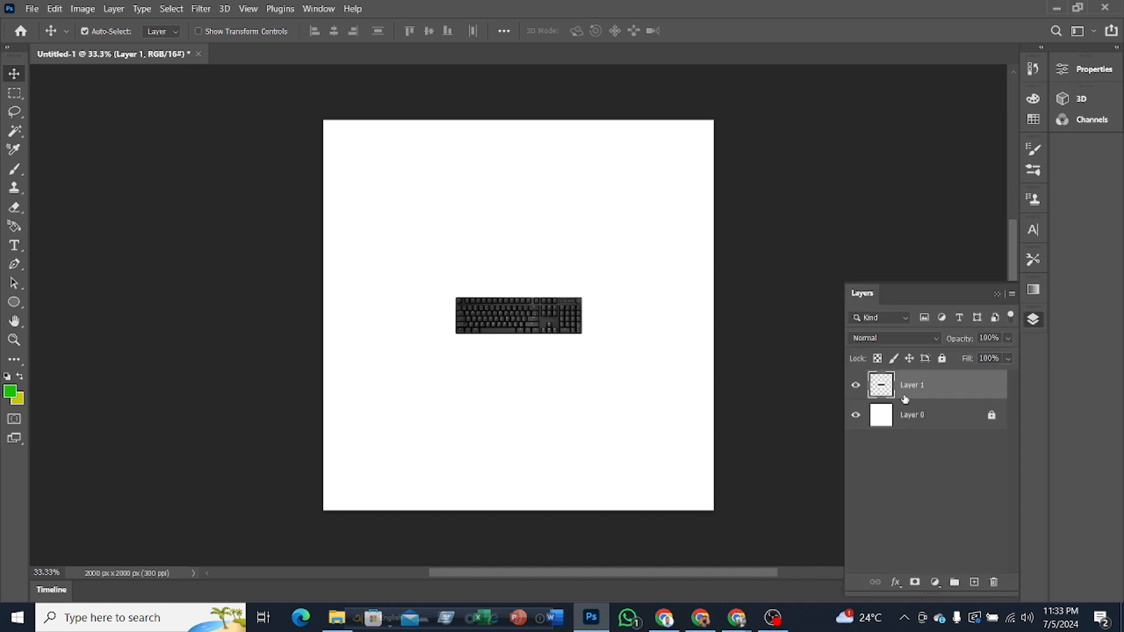
right_click(922, 389)
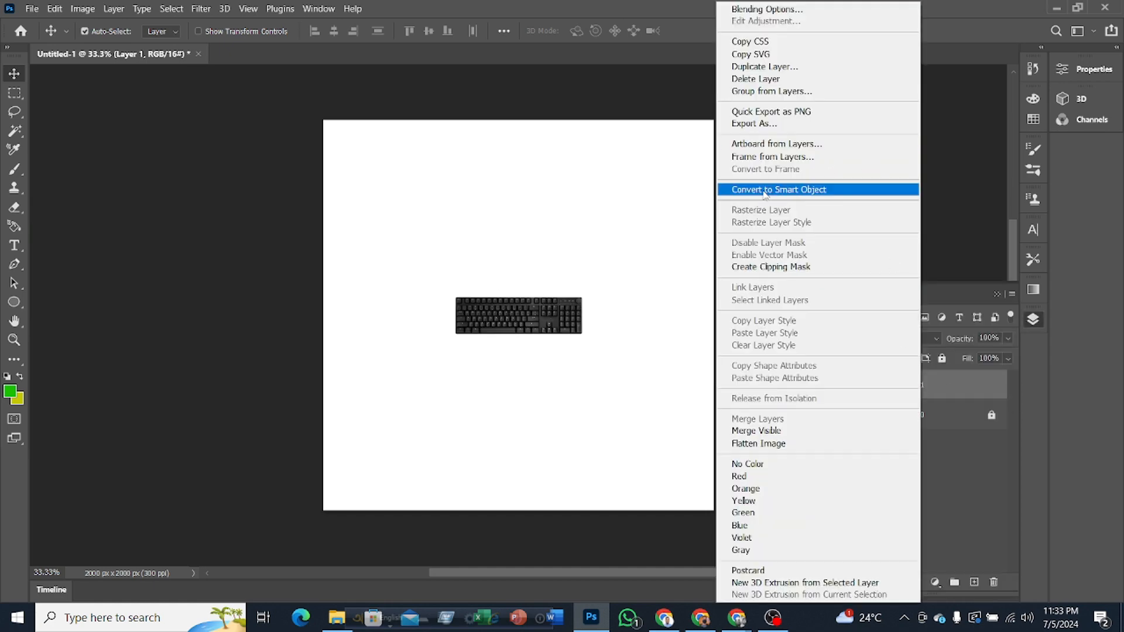
left_click(767, 190)
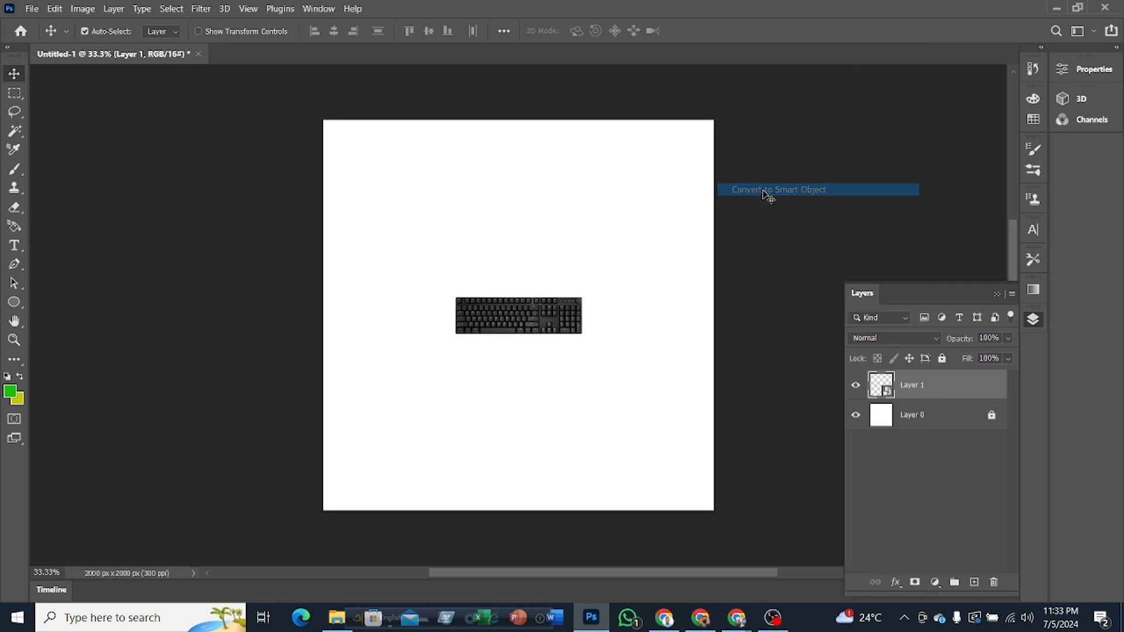
Step: Scale the keyboard to about 300% with Free Transform and center it horizontally so it nearly spans the canvas width
left_click(577, 375, "ctrl")
key("ctrl+t")
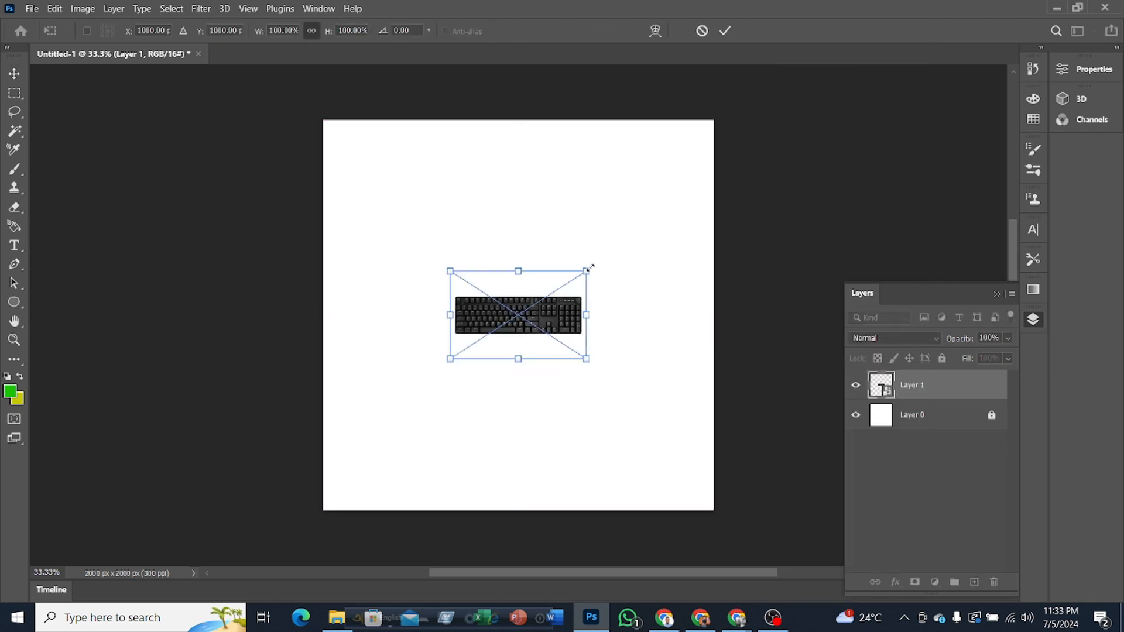
left_click_drag(587, 271, 861, 96)
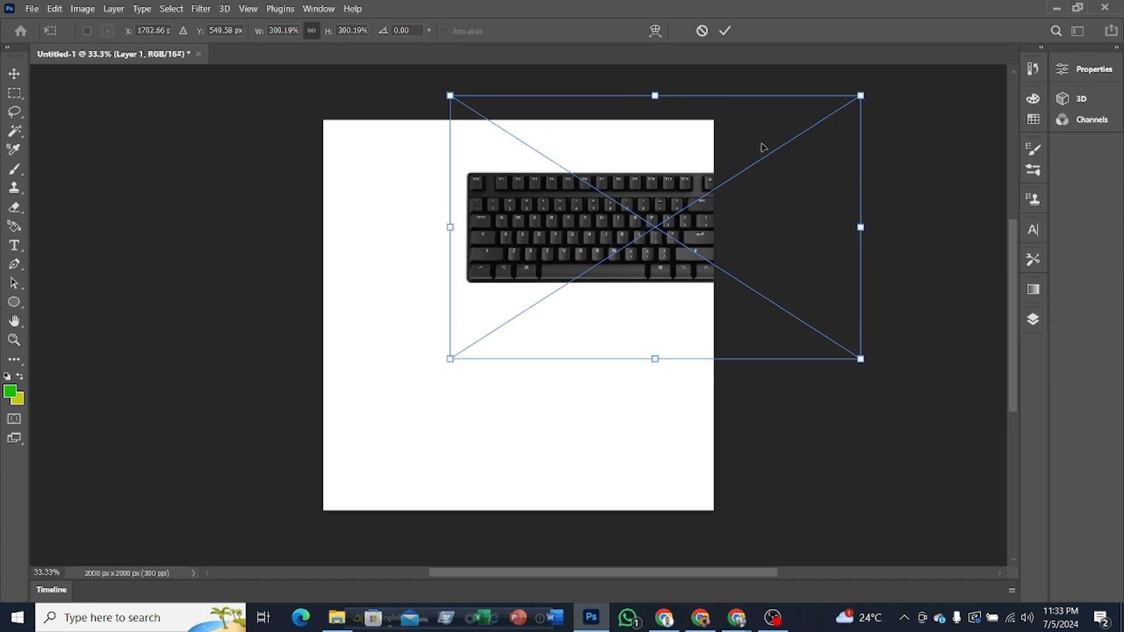
left_click_drag(620, 170, 477, 267)
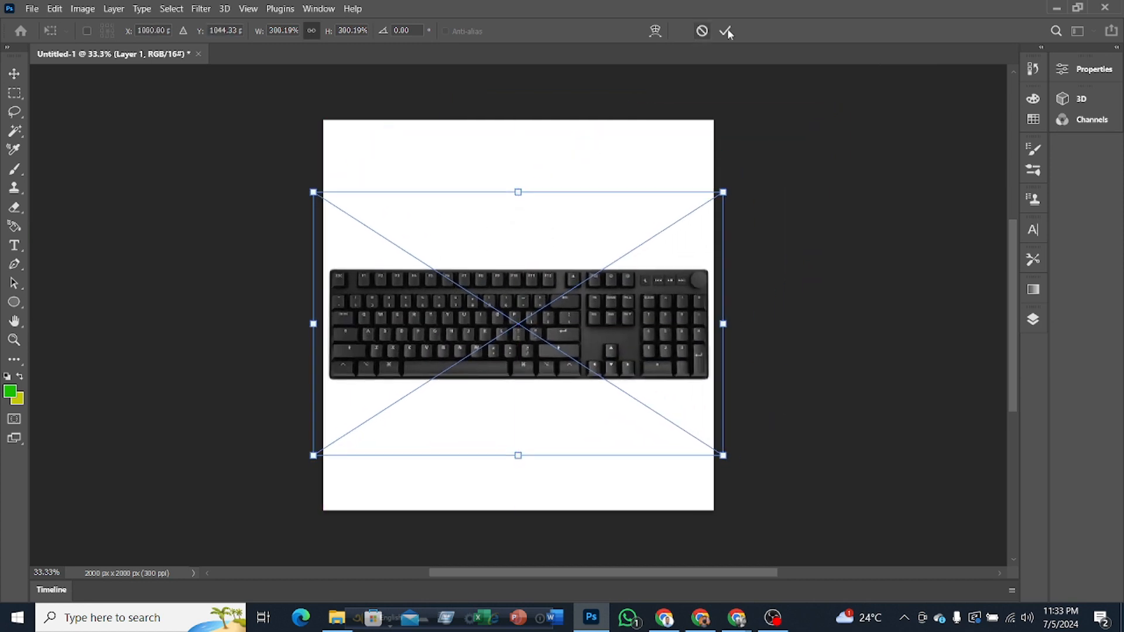
left_click(729, 30)
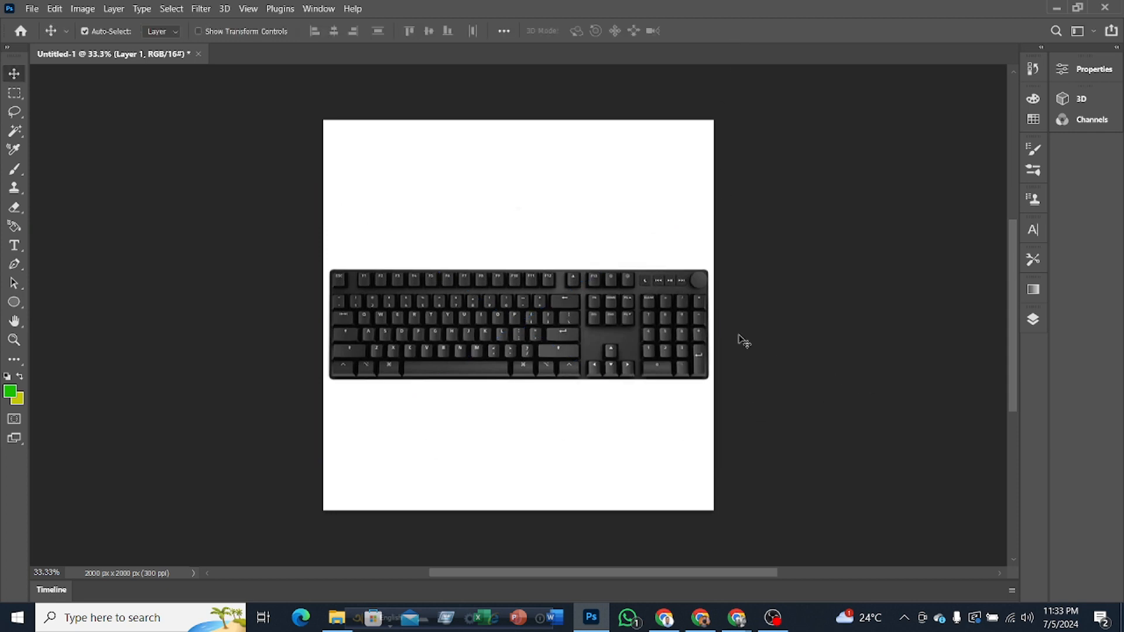
Step: Hide the keyboard smart object layer, leaving only the white layer visible
scroll(751, 344, "up", 2)
scroll(751, 344, "up", 1)
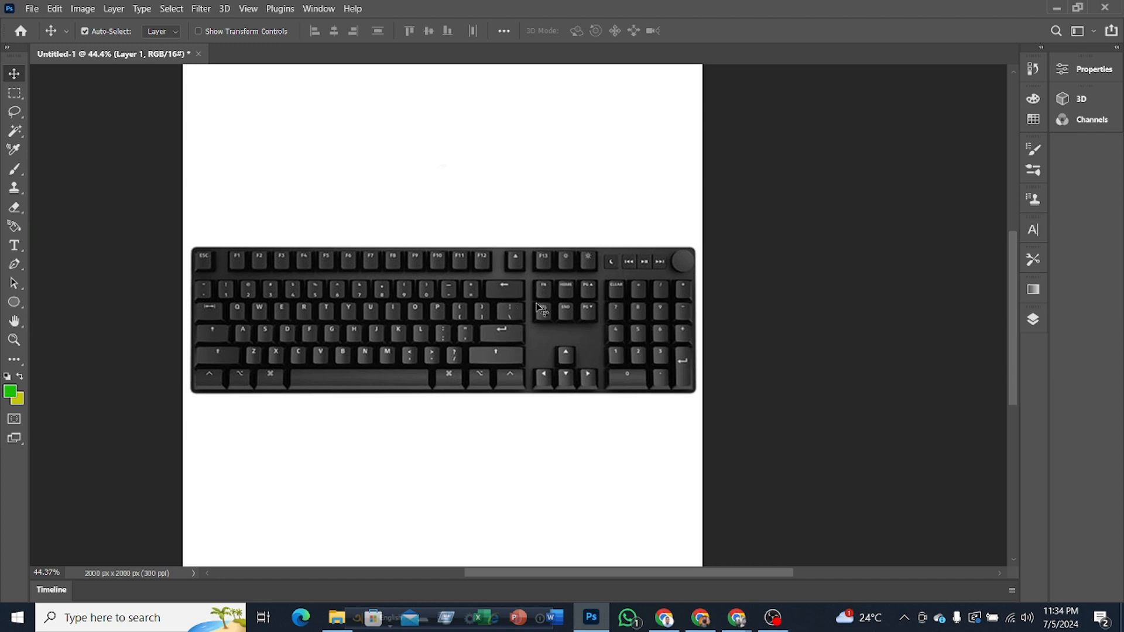
left_click(1033, 322)
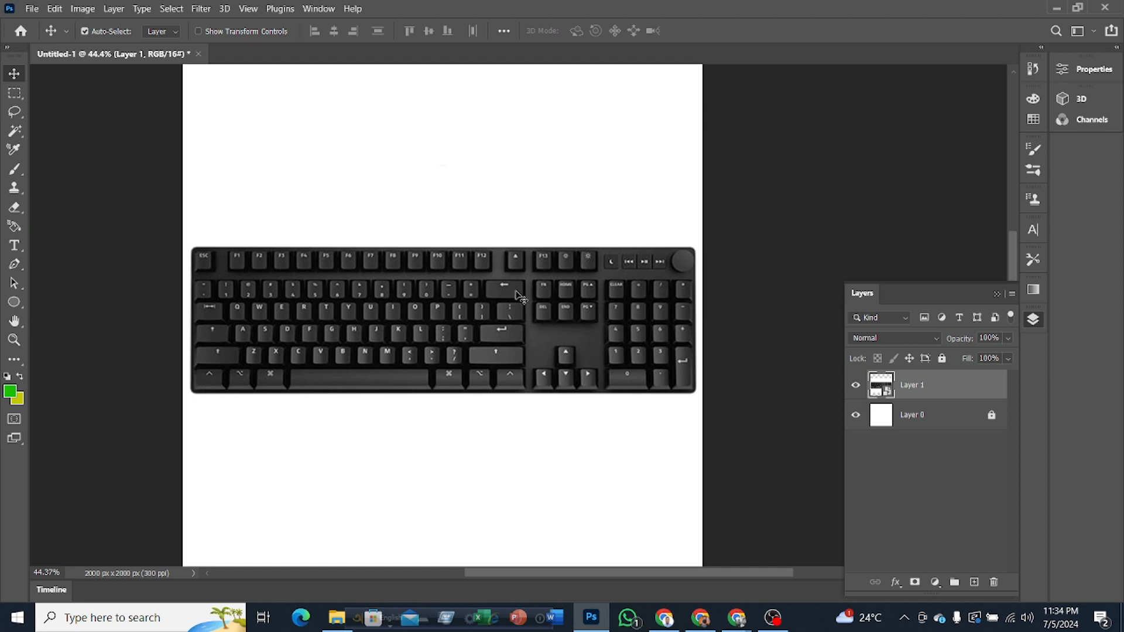
left_click(856, 386)
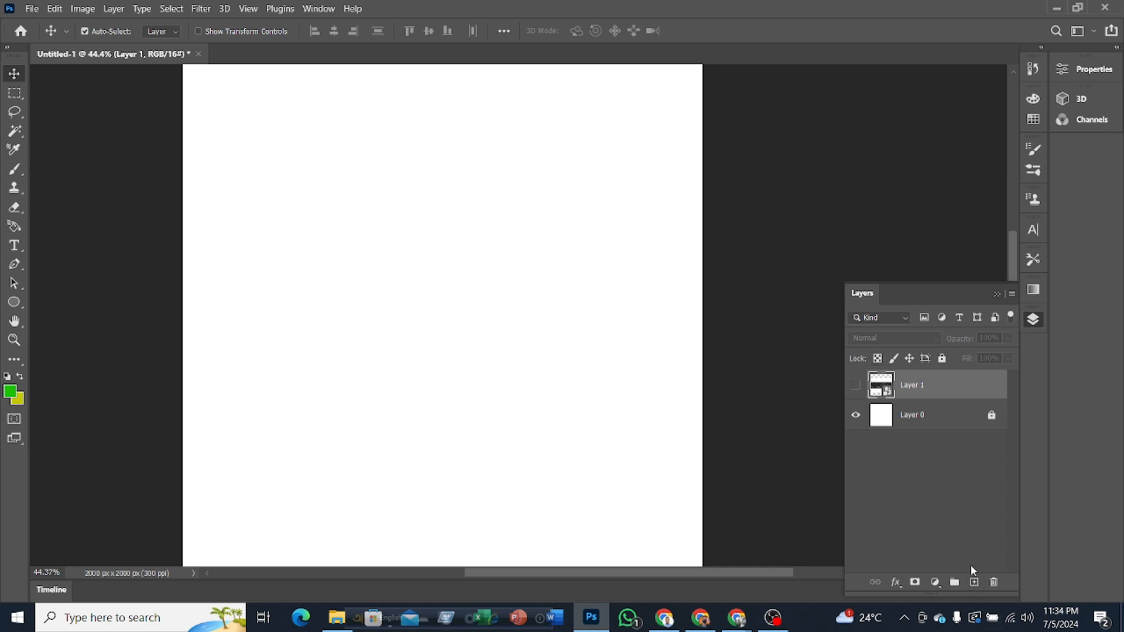
Step: Add a new layer above the keyboard layer and fill it with the olive-yellow background color c3c802
left_click(975, 583)
mouse_move(911, 393)
left_mouse_down()
mouse_move(911, 407)
mouse_move(908, 395)
left_mouse_up()
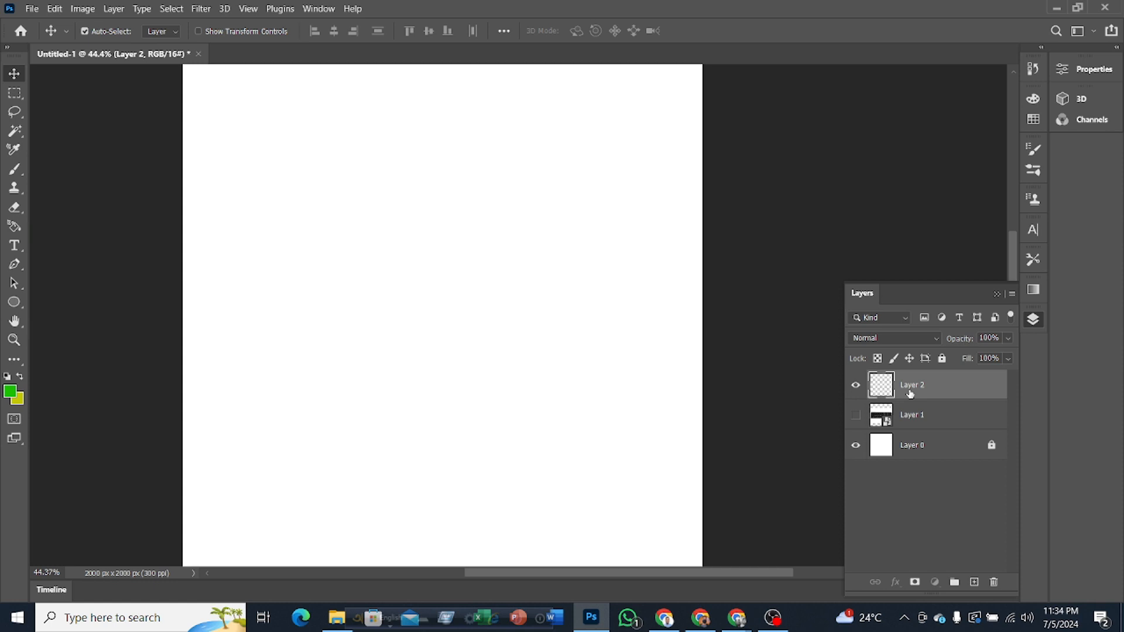
key("ctrl")
key("ctrl+BackSpace")
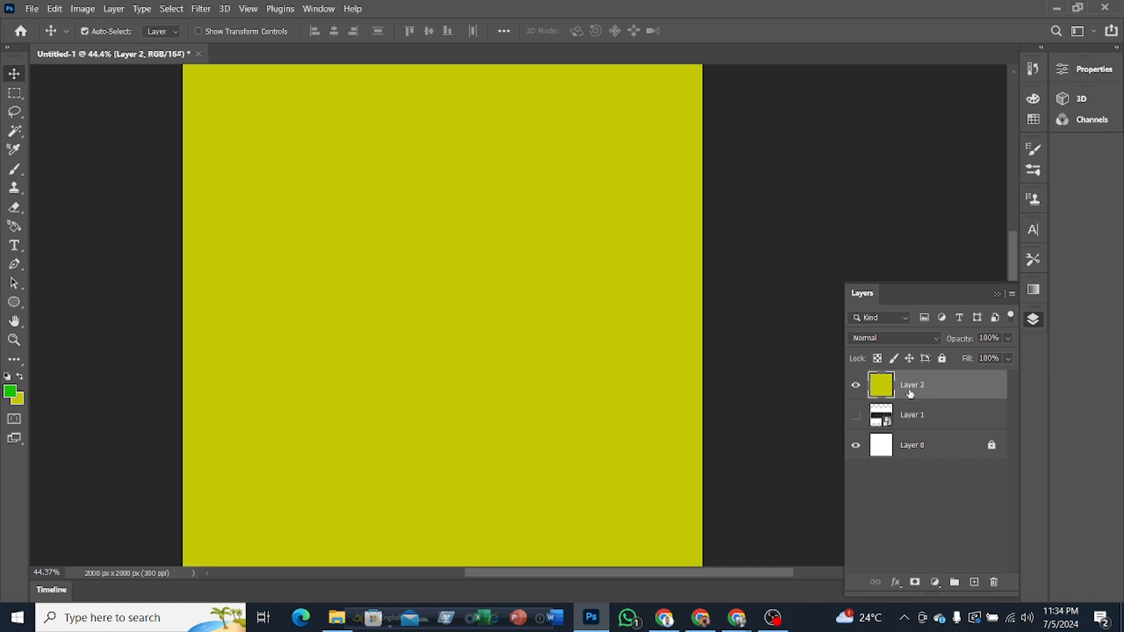
Step: Change the background color to bright red and fill Layer 2 with it
scroll(494, 341, "down", 1)
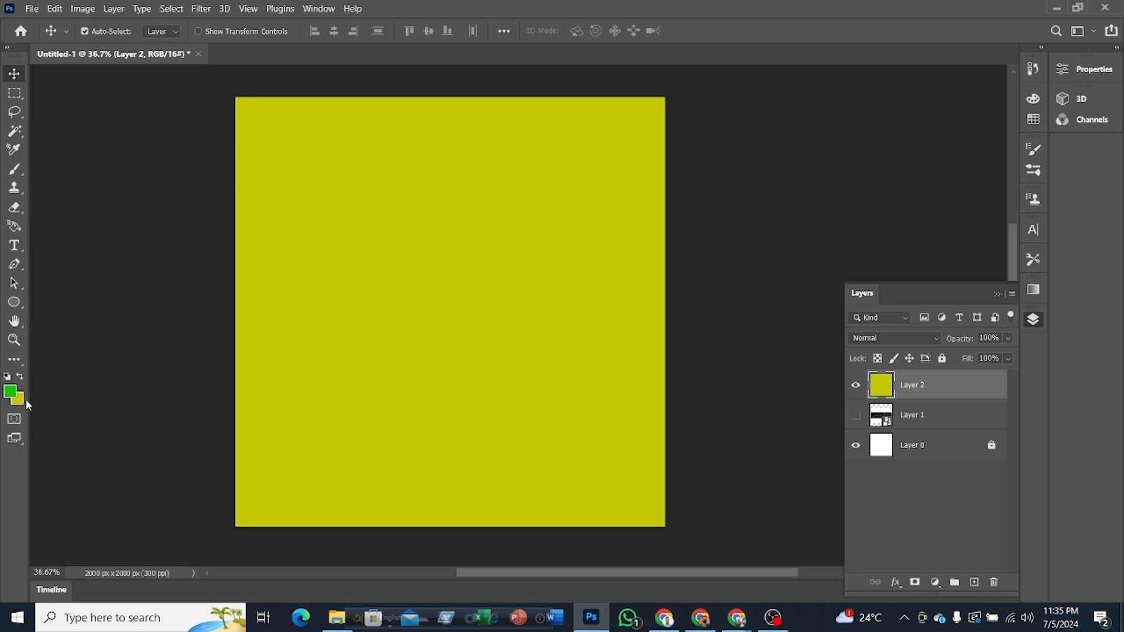
key("F7")
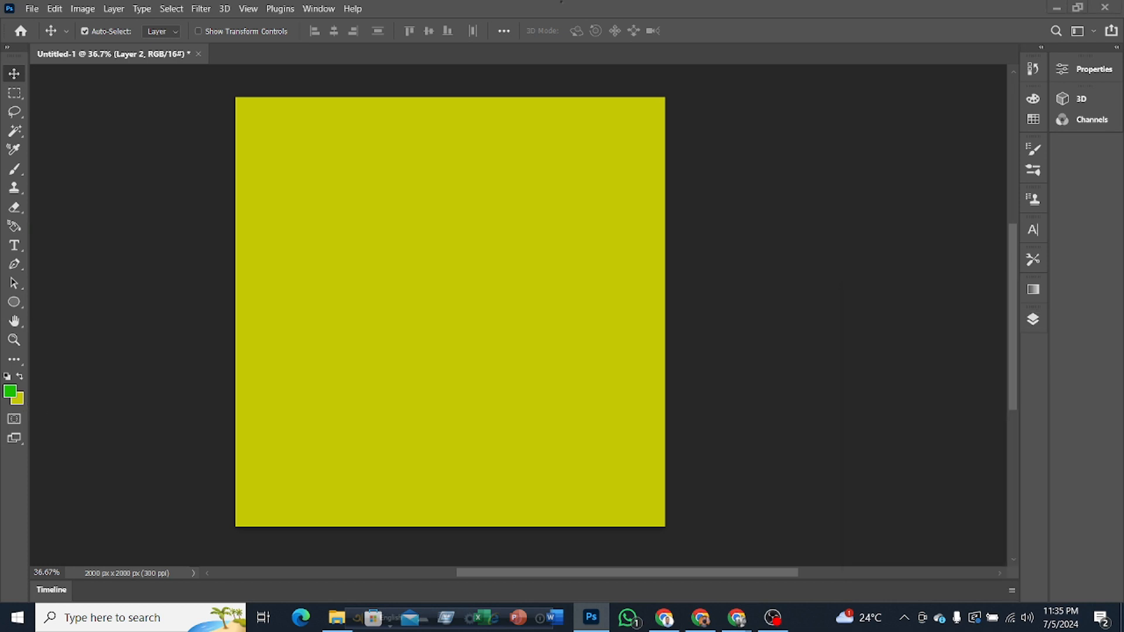
left_click(20, 405)
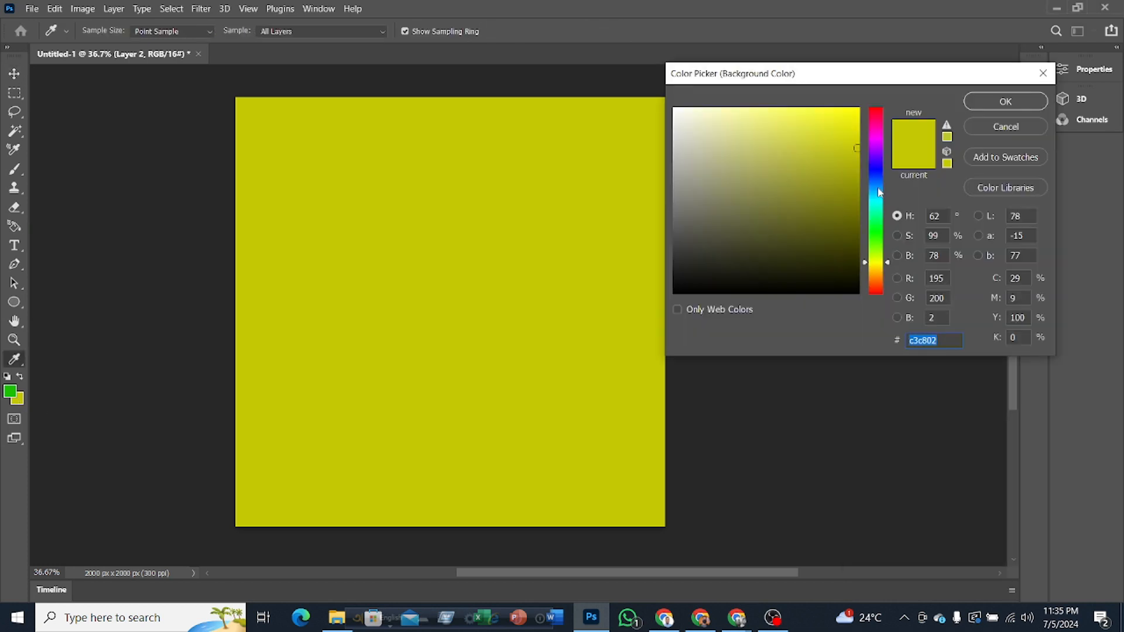
left_click(879, 124)
left_click_drag(850, 125, 882, 106)
left_click(1005, 102)
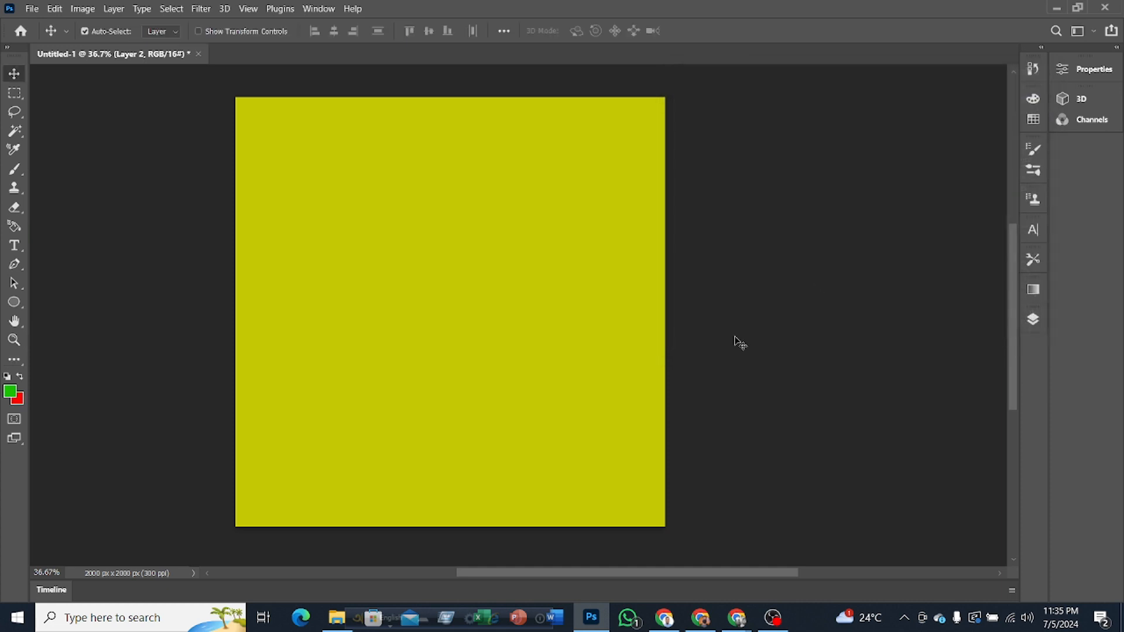
key("ctrl+BackSpace")
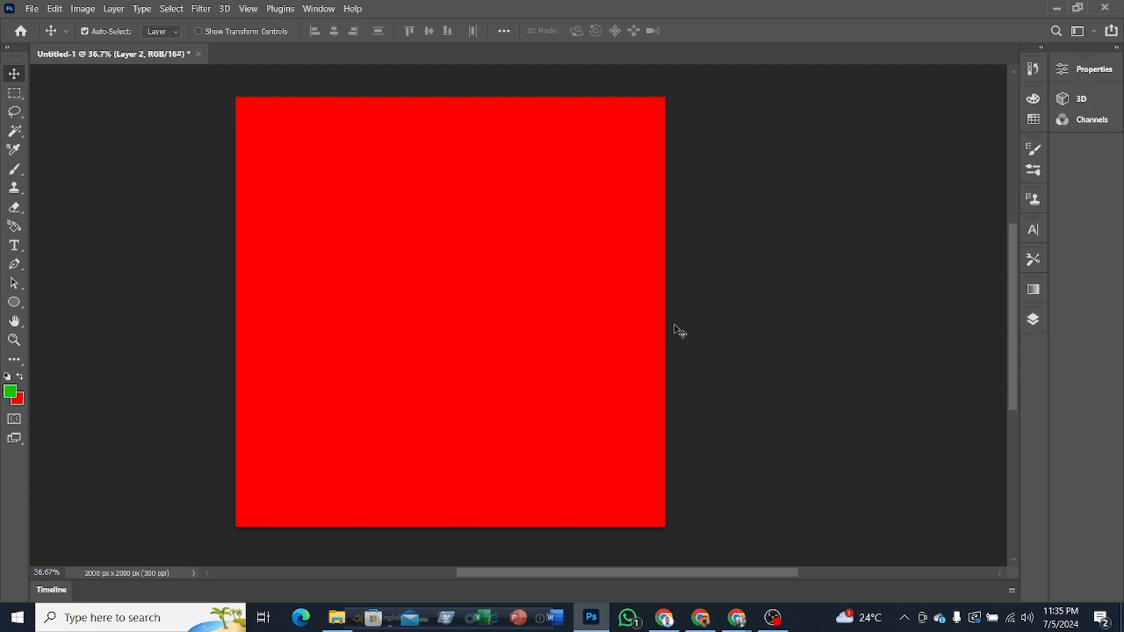
Step: Fill Layer 2 with the green foreground color 1bc000, alternating once with the red background color and ending on green
left_click(10, 392)
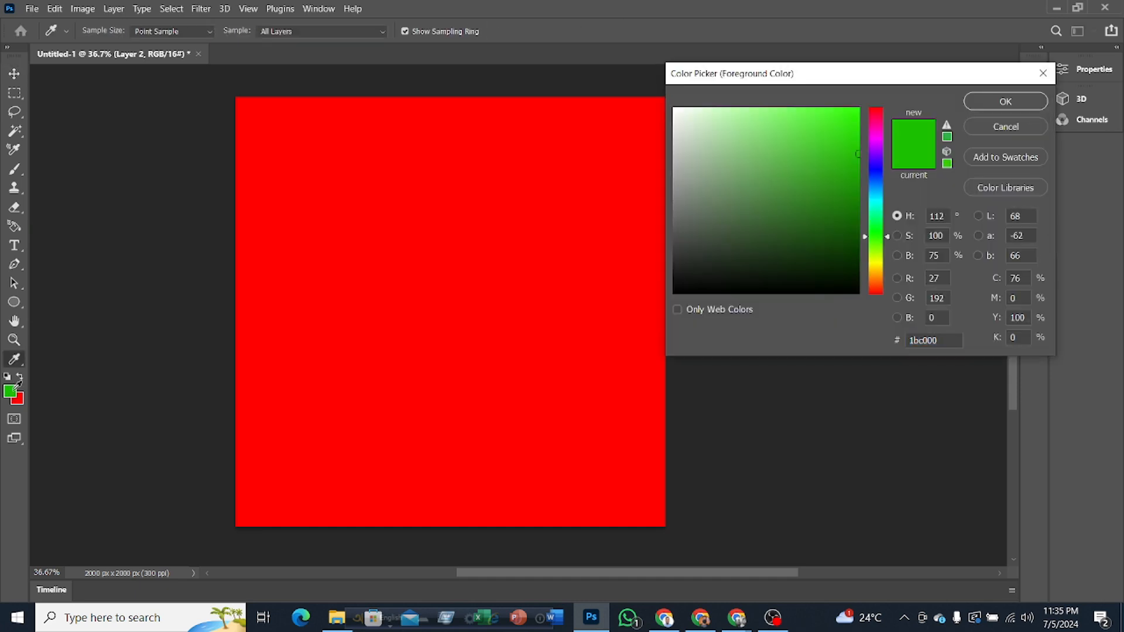
left_click(1006, 127)
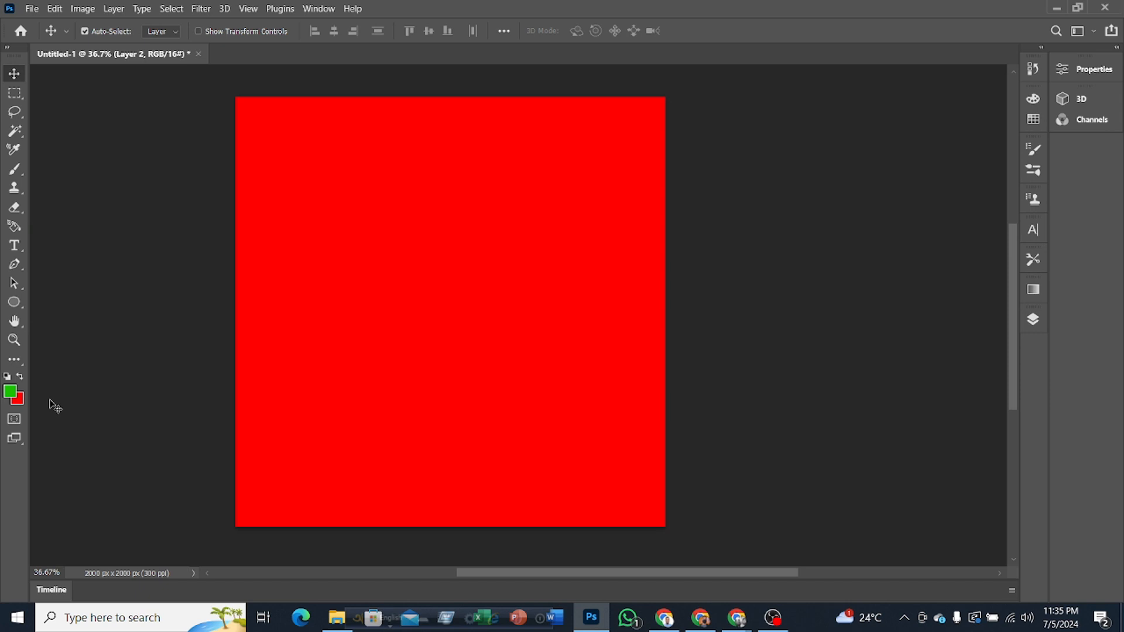
key("alt+BackSpace")
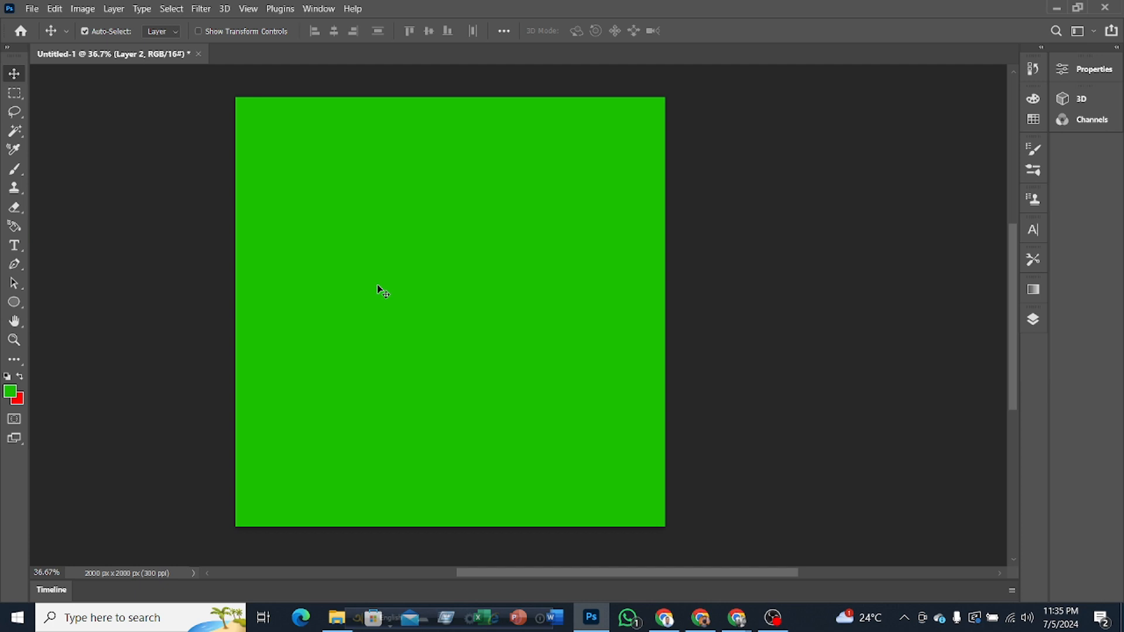
key("ctrl")
key("ctrl+bracketleft")
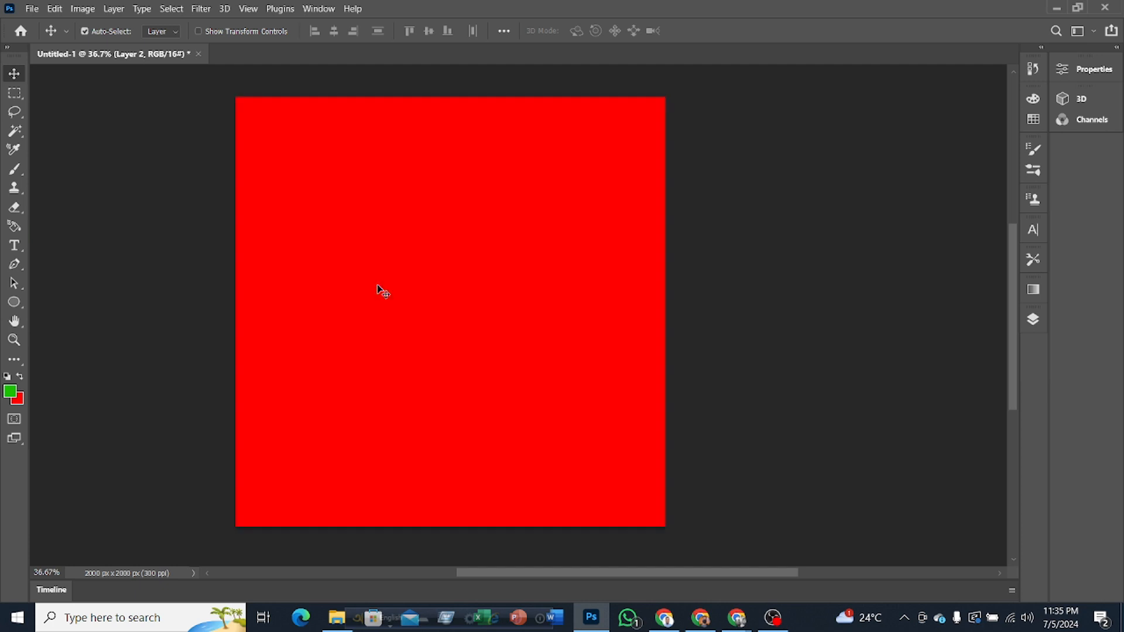
key("ctrl+bracketright")
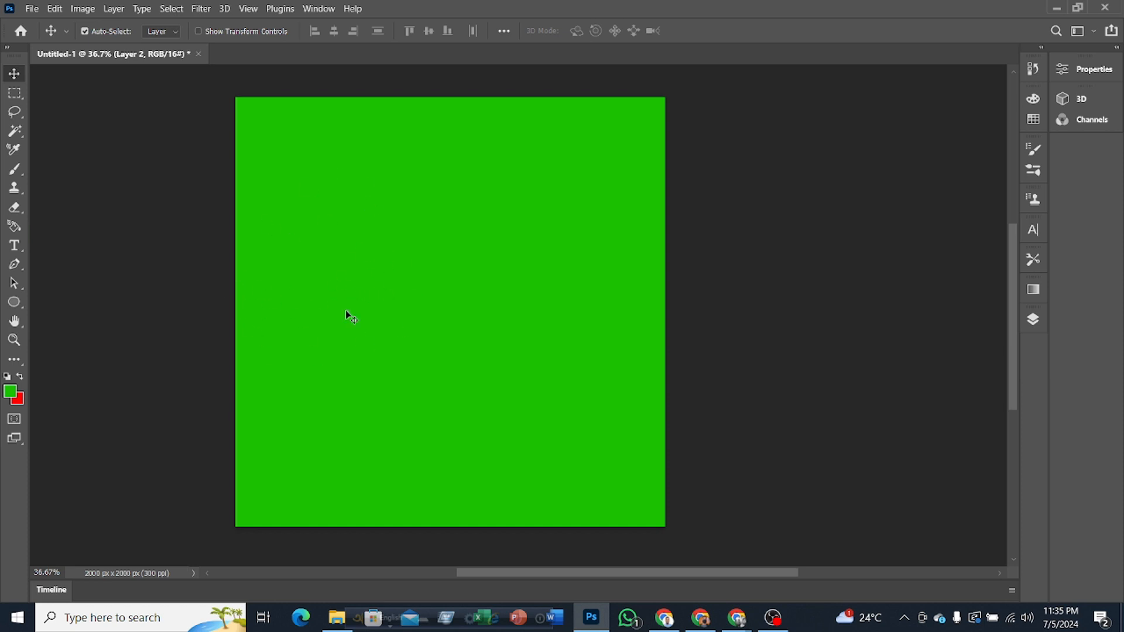
Step: Hide the green Layer 2 and delete it from the document
left_click(1033, 319)
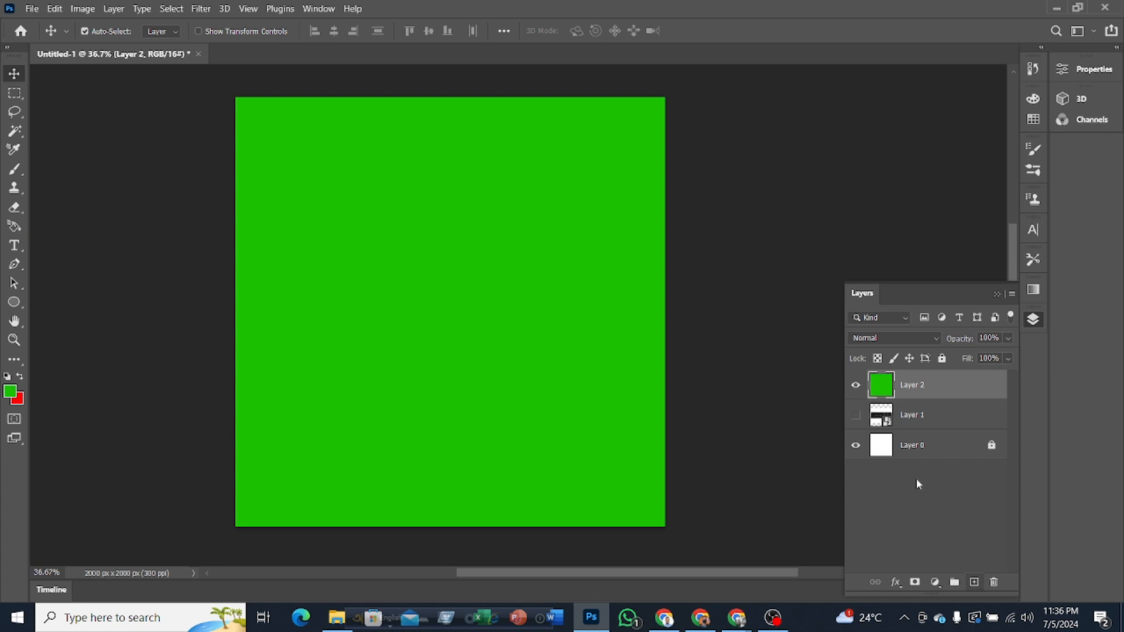
left_click(856, 384)
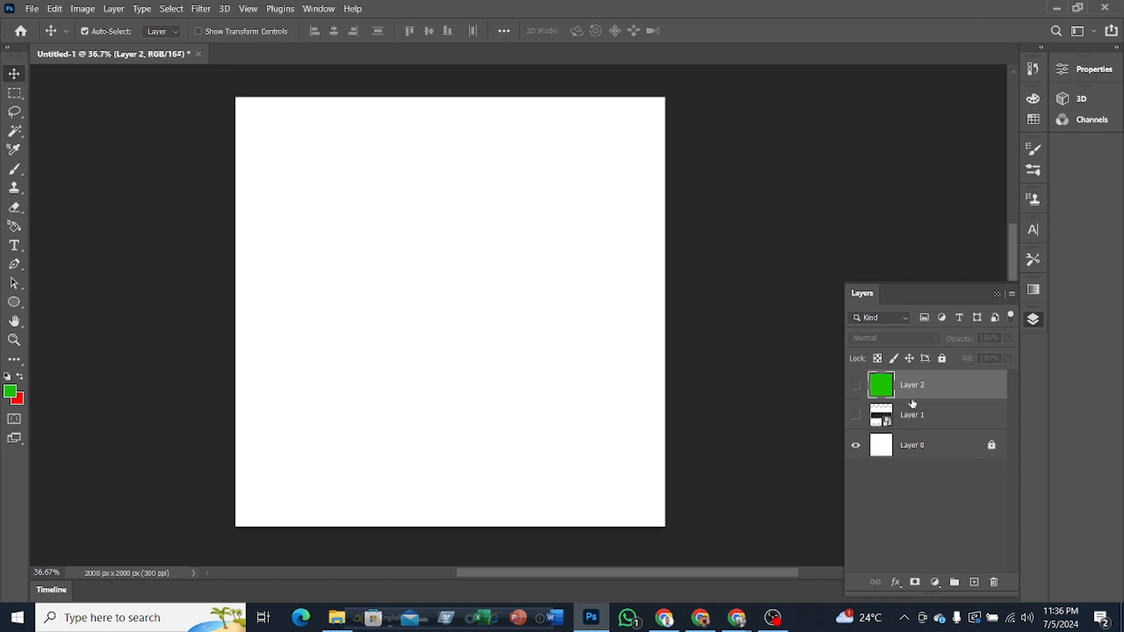
left_click(856, 385)
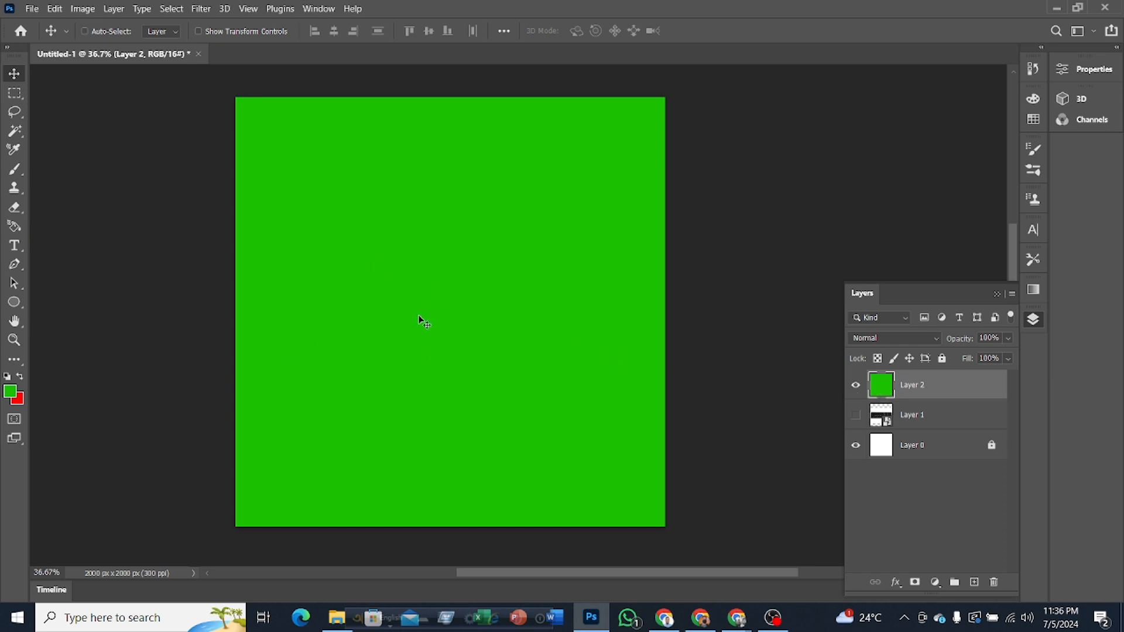
key("ctrl+BackSpace")
key("ctrl+z")
left_click(855, 386)
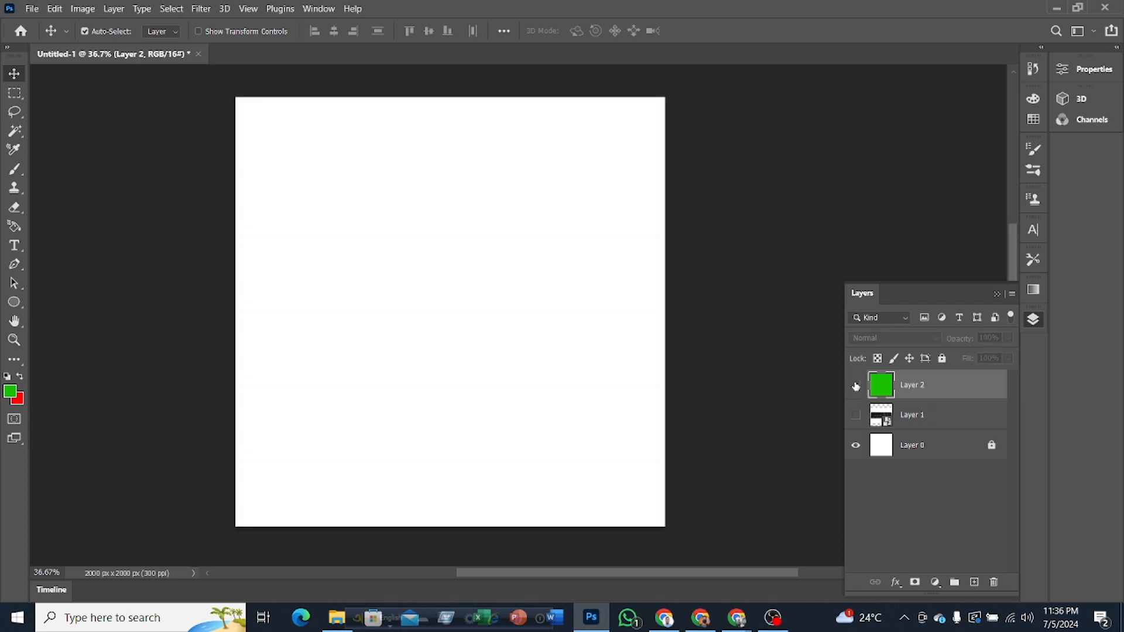
key("Delete")
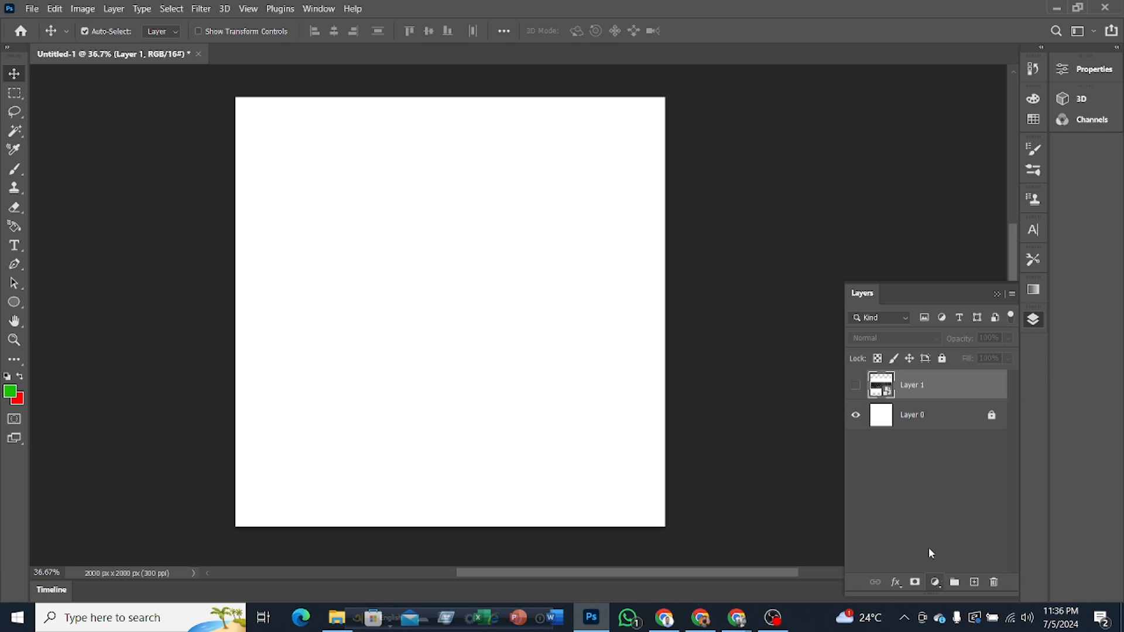
Step: Add a Solid Color fill layer in bright blue above the hidden keyboard layer
left_click(934, 582)
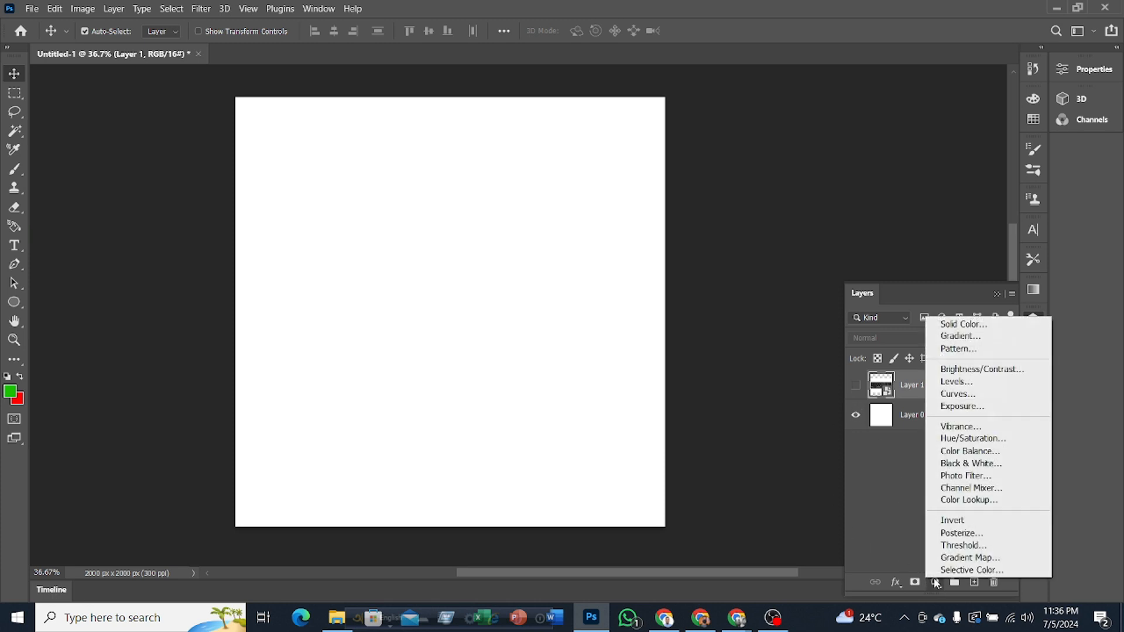
left_click(962, 325)
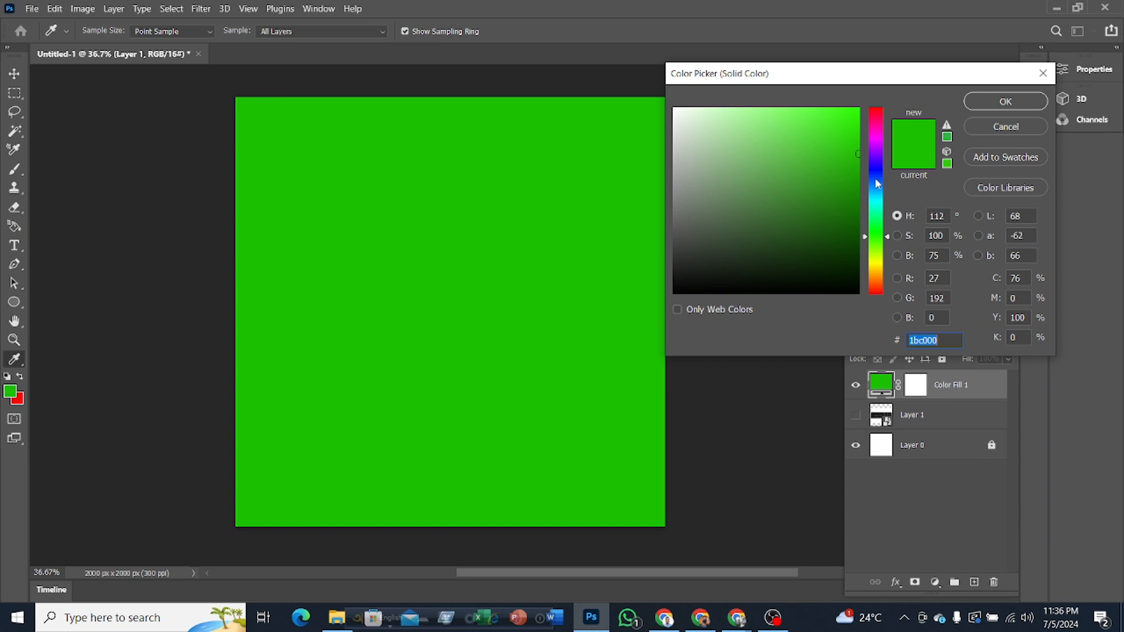
left_click(877, 183)
left_click_drag(825, 138, 924, 110)
left_click(976, 102)
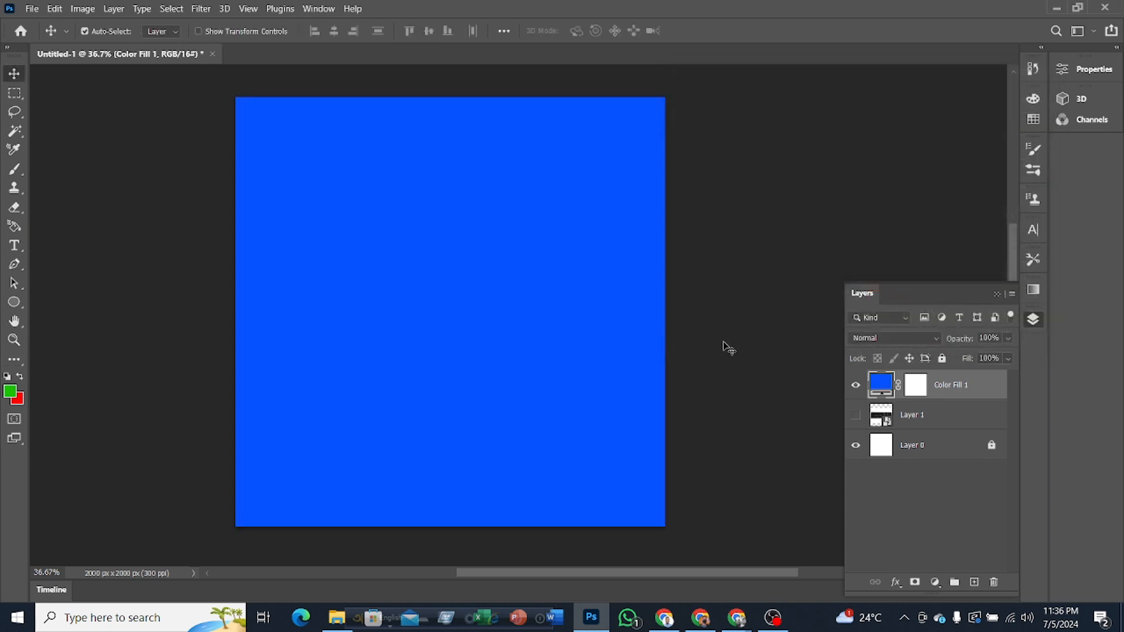
Step: Change the solid color fill layer's color to lime green 75ff06
double_click(881, 385)
left_click(876, 246)
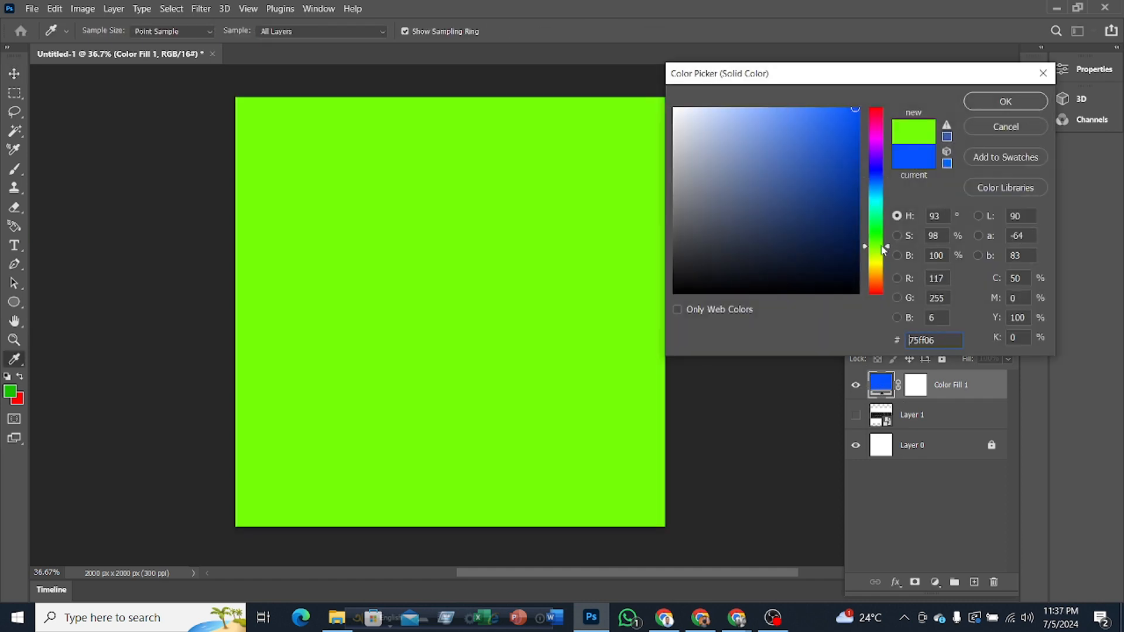
left_click(974, 101)
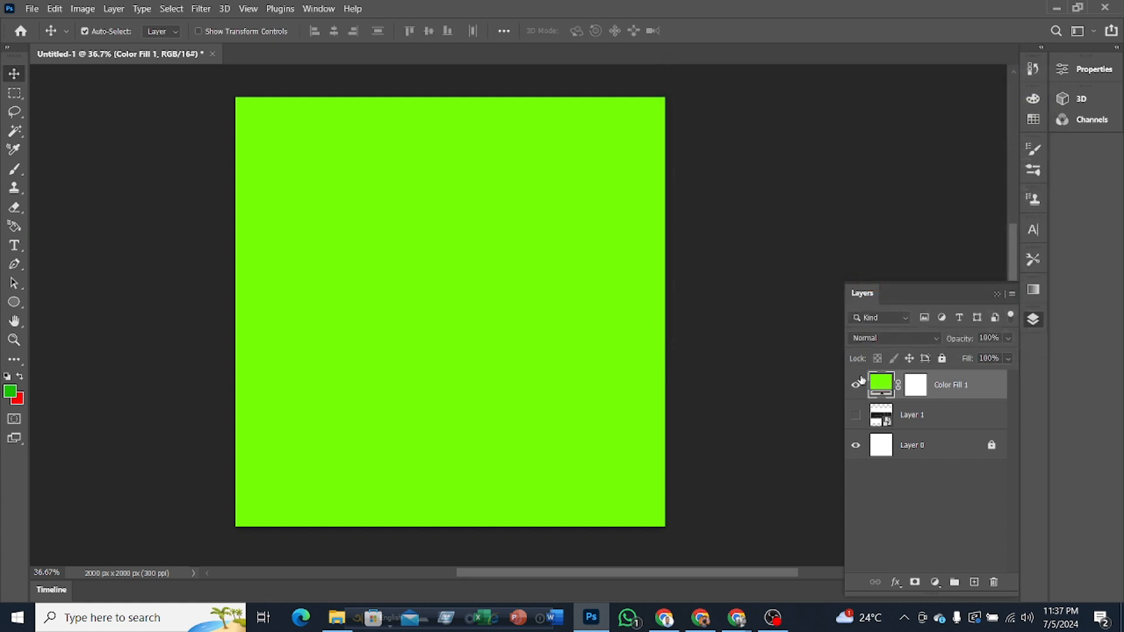
Step: Add a new layer above the color fill layer, hide the fill layer and fill the new layer with the green foreground color
left_click(974, 582)
left_click(855, 415)
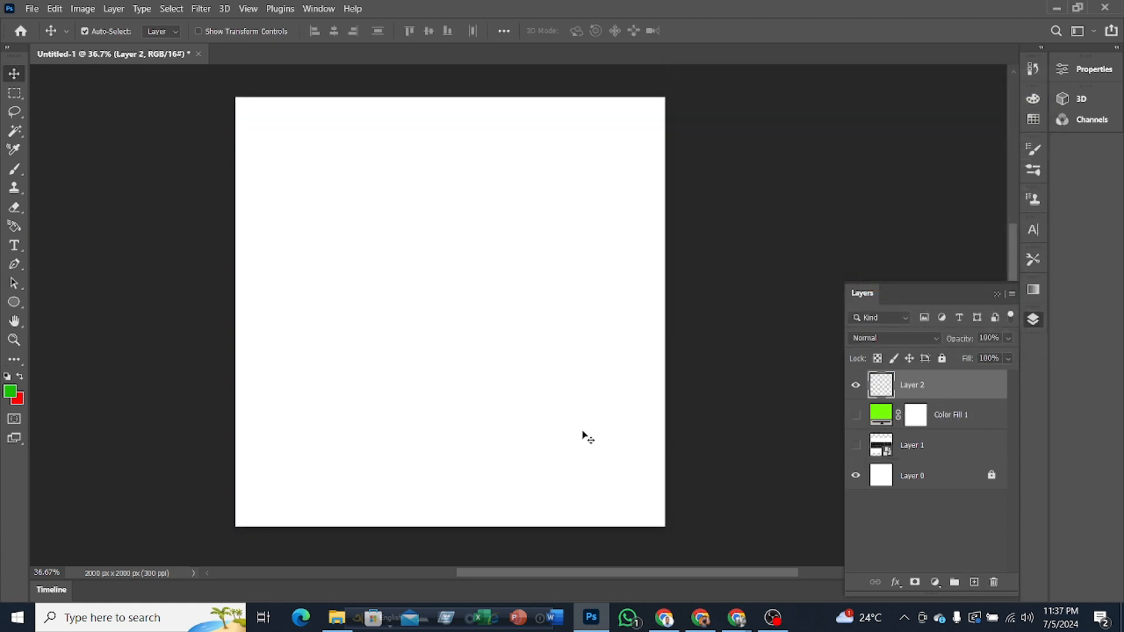
key("alt+BackSpace")
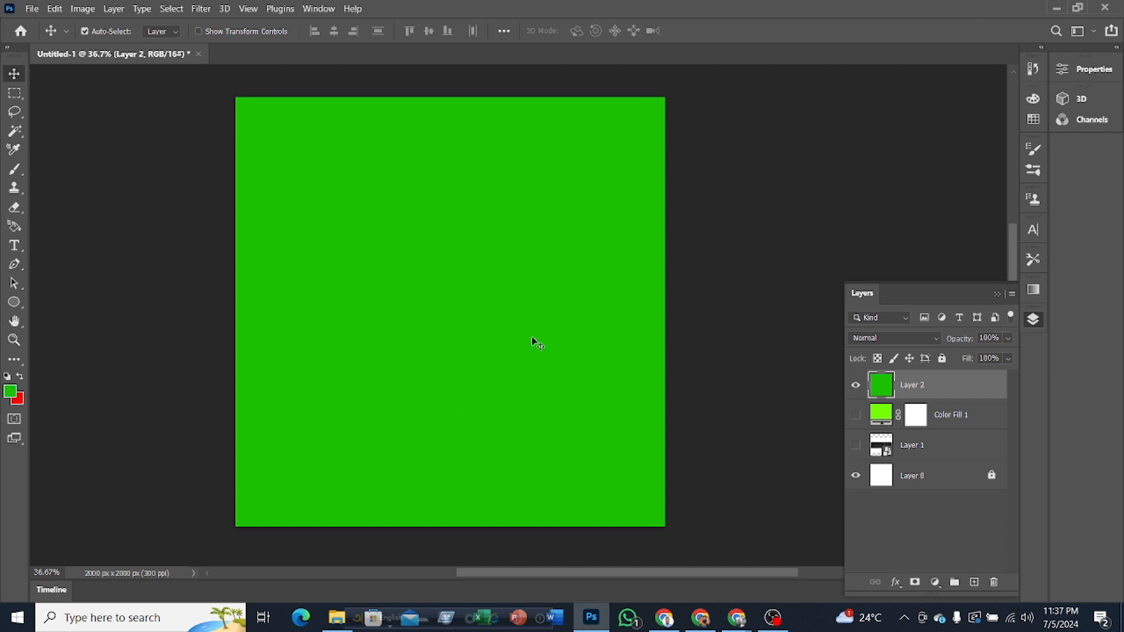
Step: Set the foreground color to blue 3a4dbc and refill the new layer with it
left_click(11, 393)
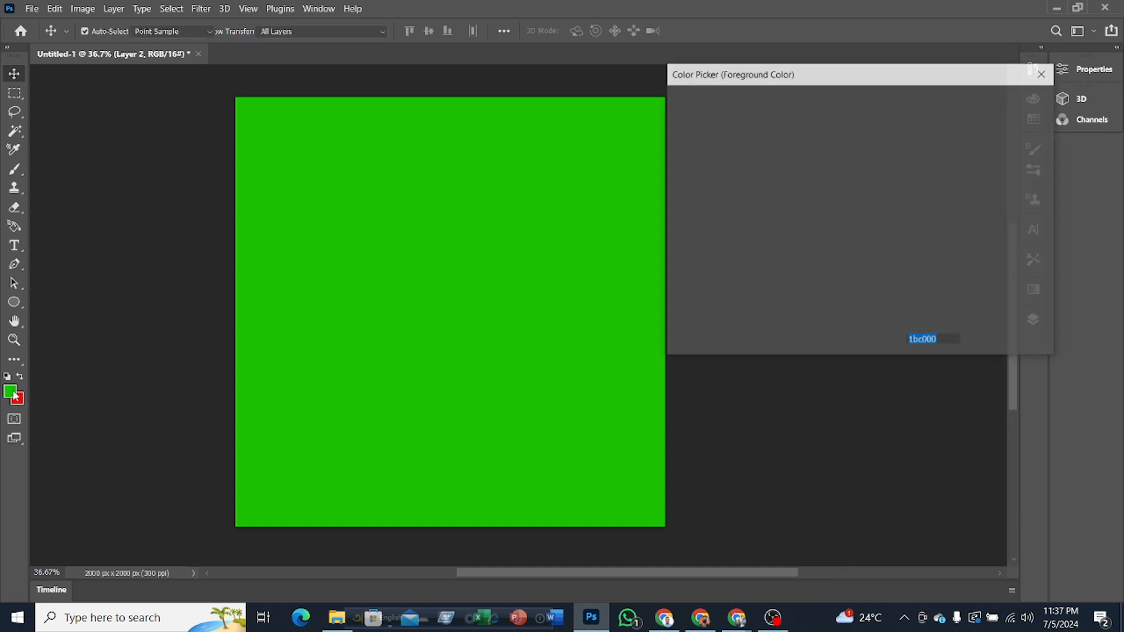
left_click(803, 157)
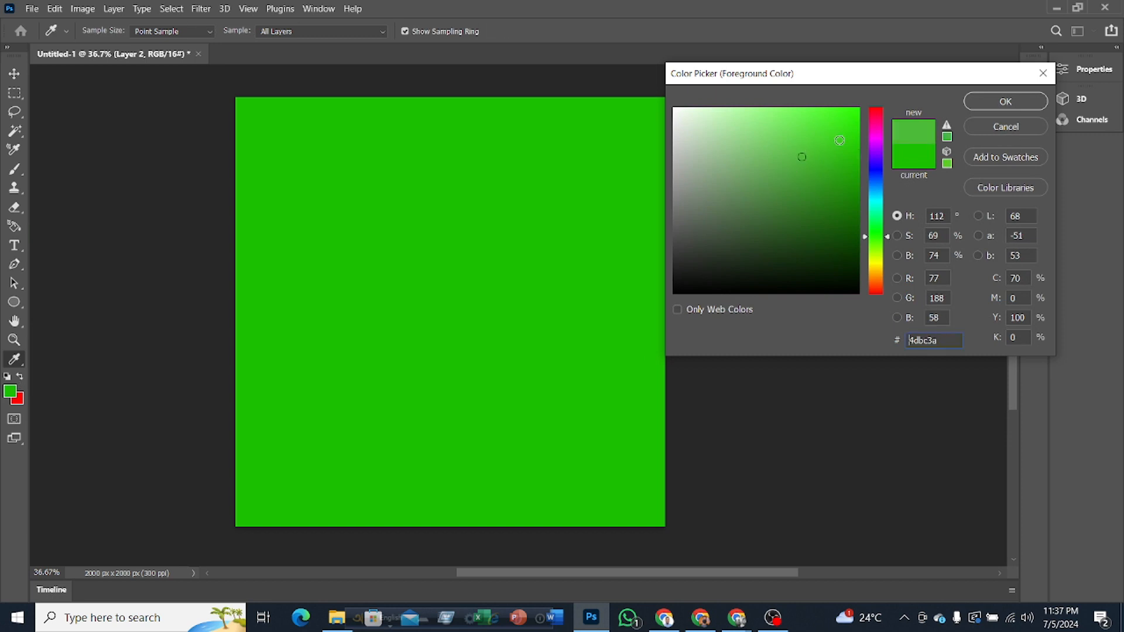
left_click(879, 174)
left_click(993, 100)
key("v")
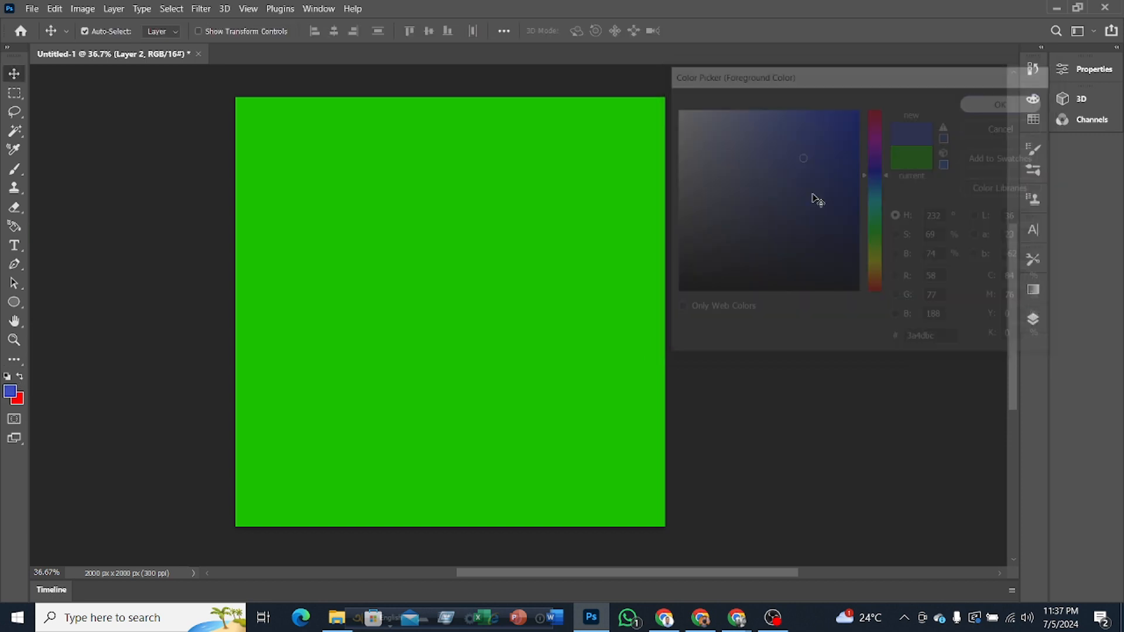
key("alt+BackSpace")
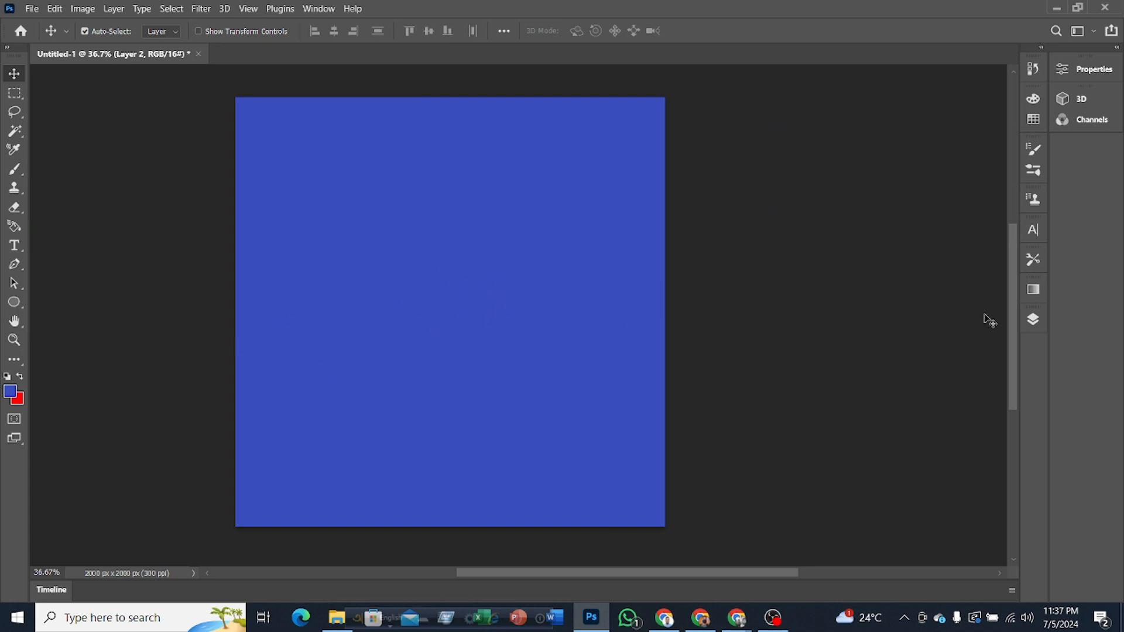
Step: Hide the blue Layer 2 and show the Color Fill 1 layer again
left_click(1033, 321)
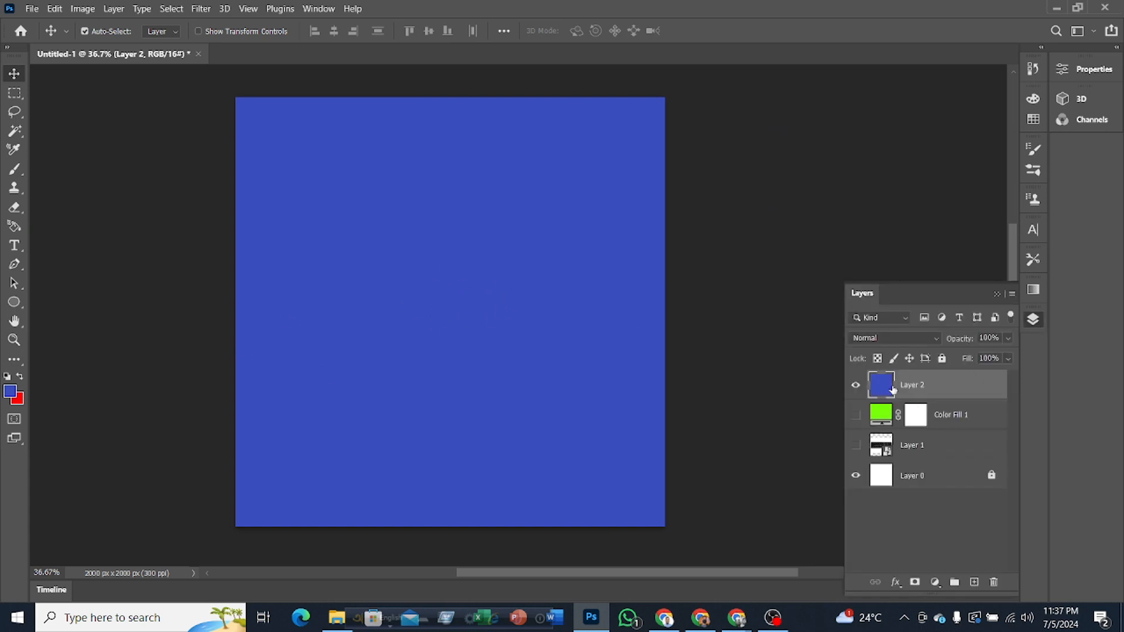
left_click(856, 385)
left_click(857, 415)
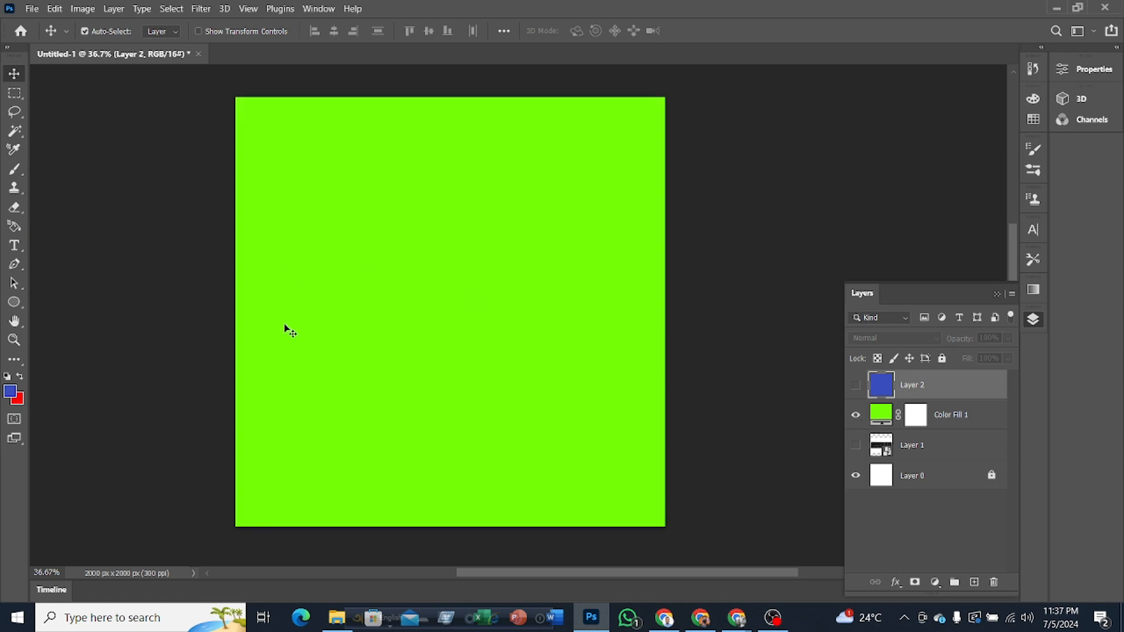
Step: Recolor the Color Fill 1 layer to light purple, trying cyan 06fff0 and violet 7b06ff on the way
double_click(881, 415)
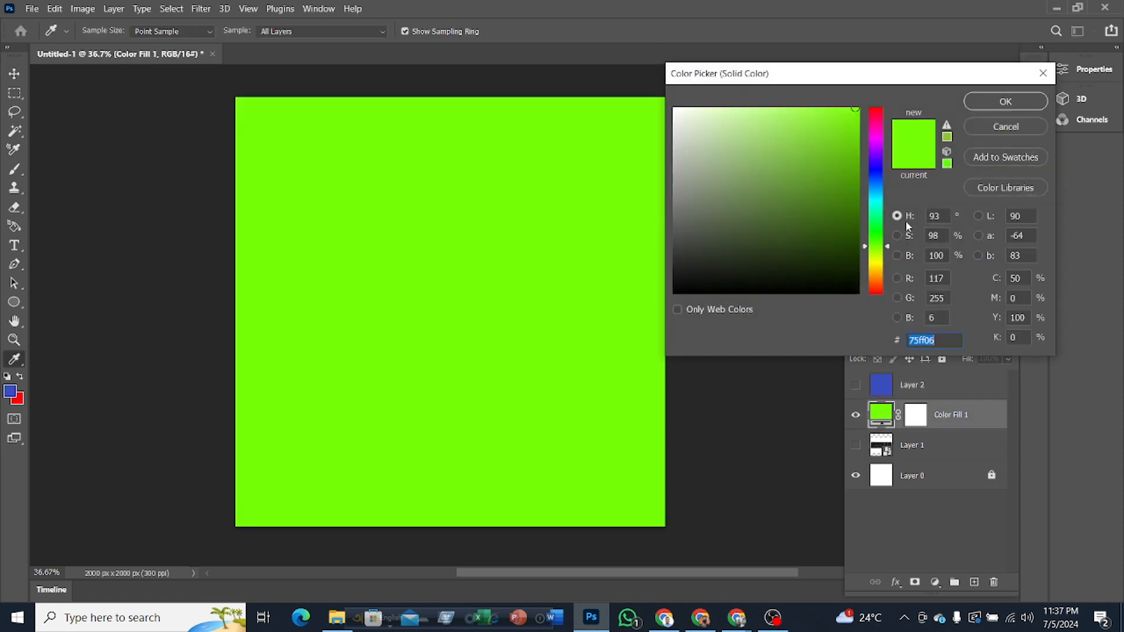
left_click(874, 202)
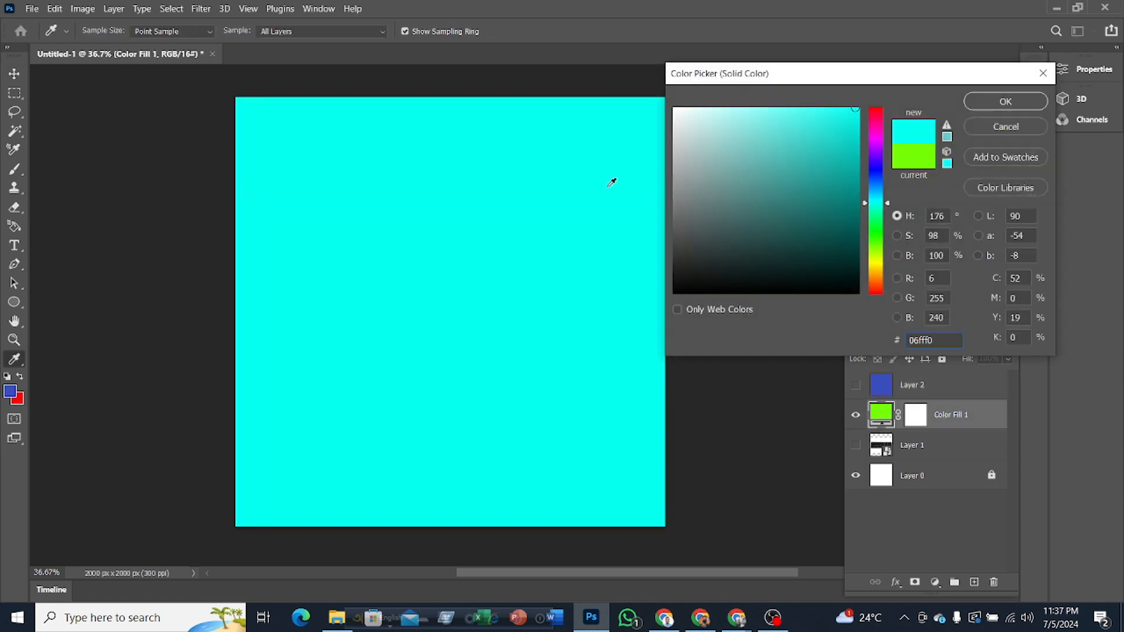
left_click(876, 154)
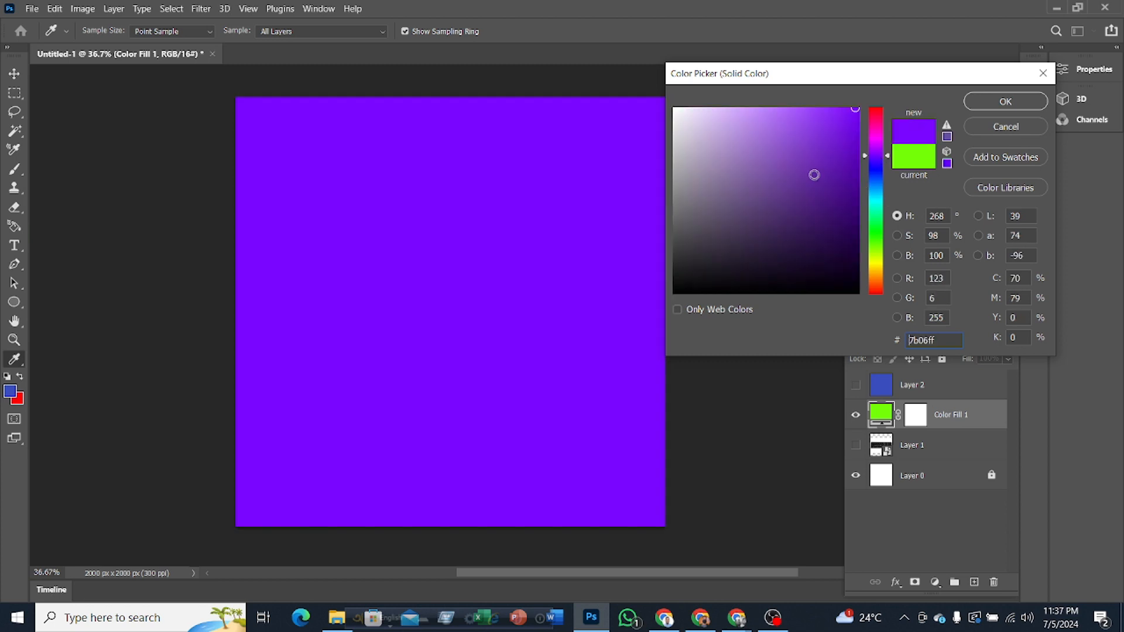
left_click(814, 175)
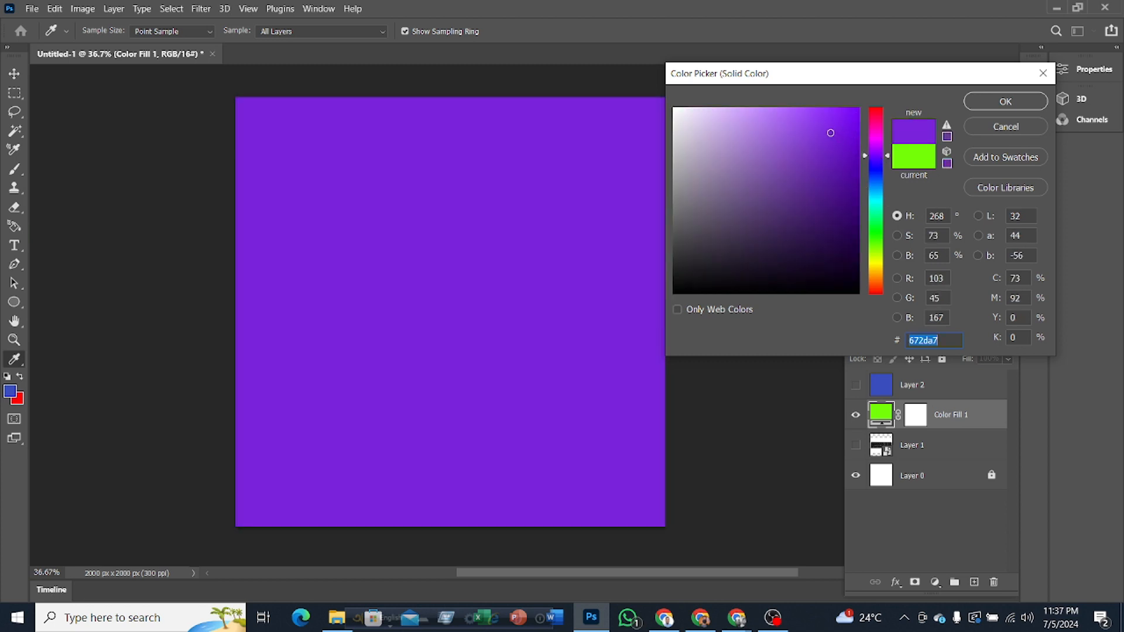
left_click(831, 133)
left_click_drag(813, 132, 794, 114)
left_click(999, 102)
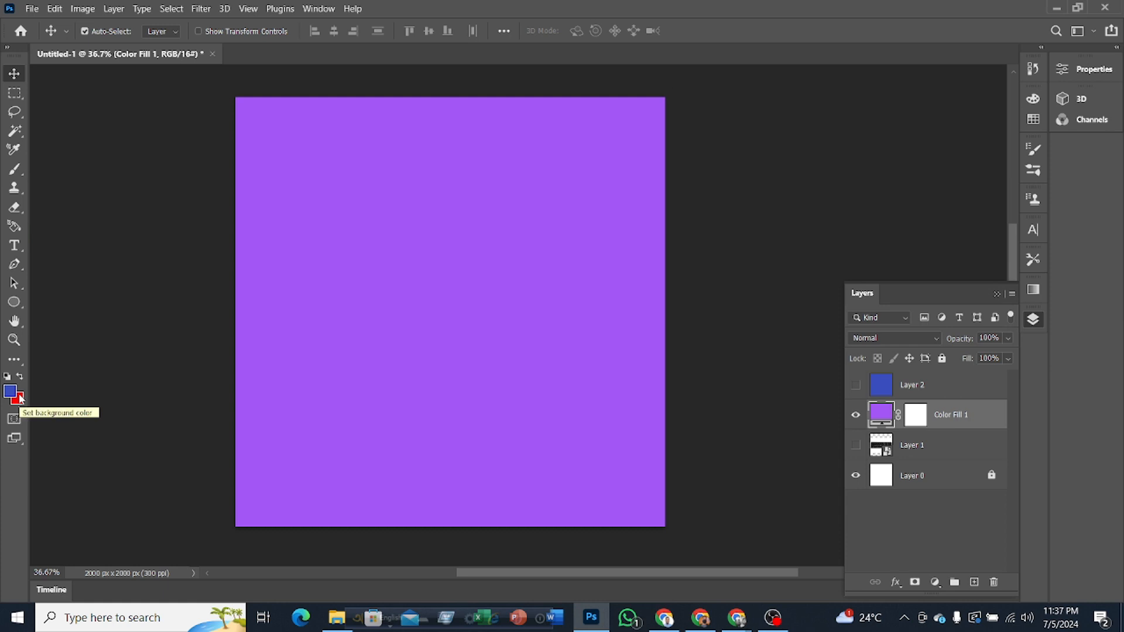
Step: Collapse the Layers panel and show it again
left_click(1034, 320)
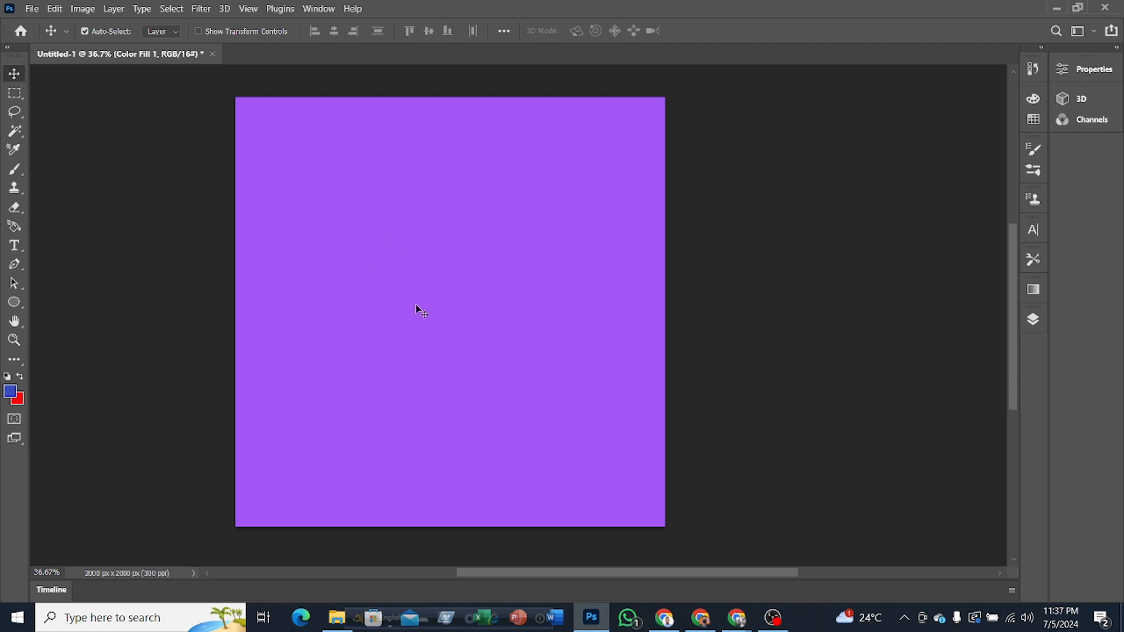
left_click(320, 9)
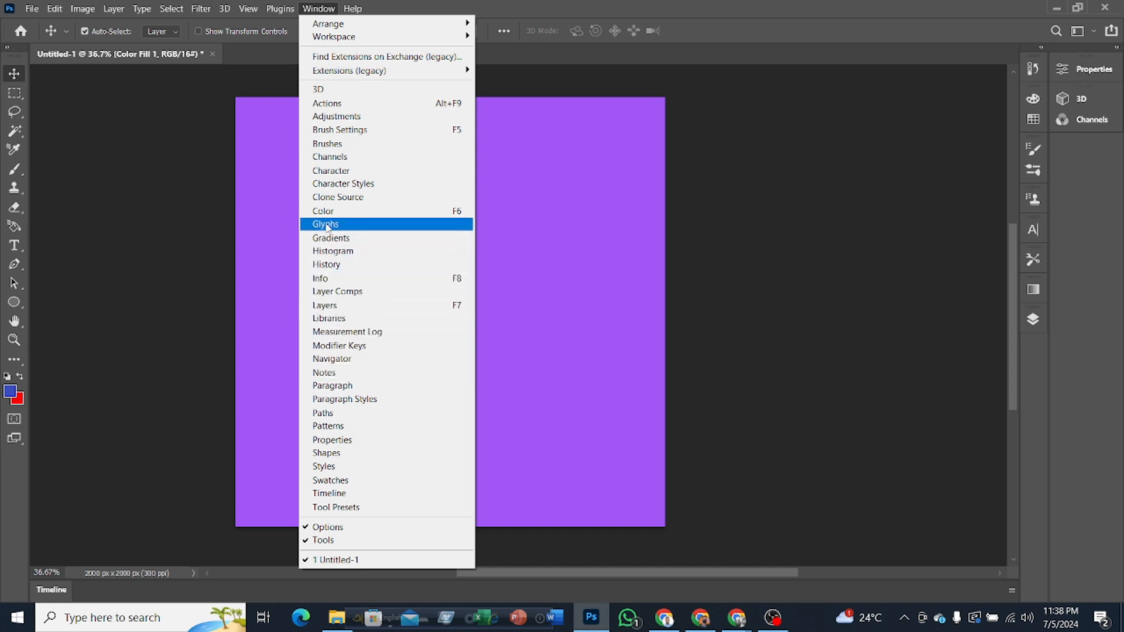
left_click(328, 305)
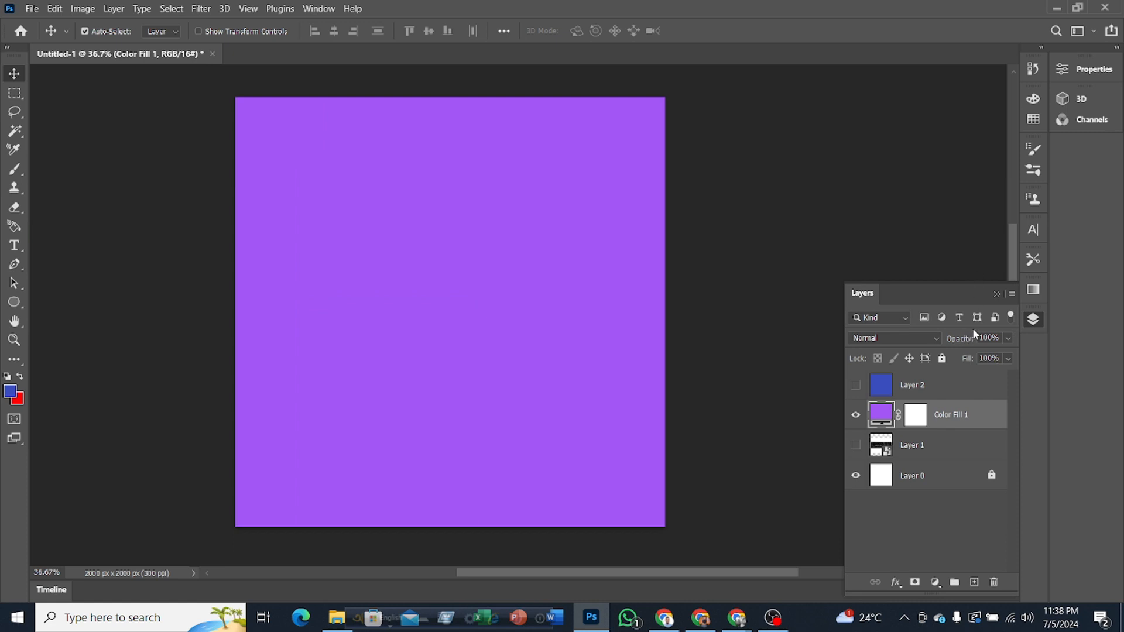
Step: Detach the Layers panel from the dock as a floating panel and dock it again below the Gradients panel
left_click(1030, 324)
left_click_drag(1030, 324, 856, 266)
left_click(856, 265)
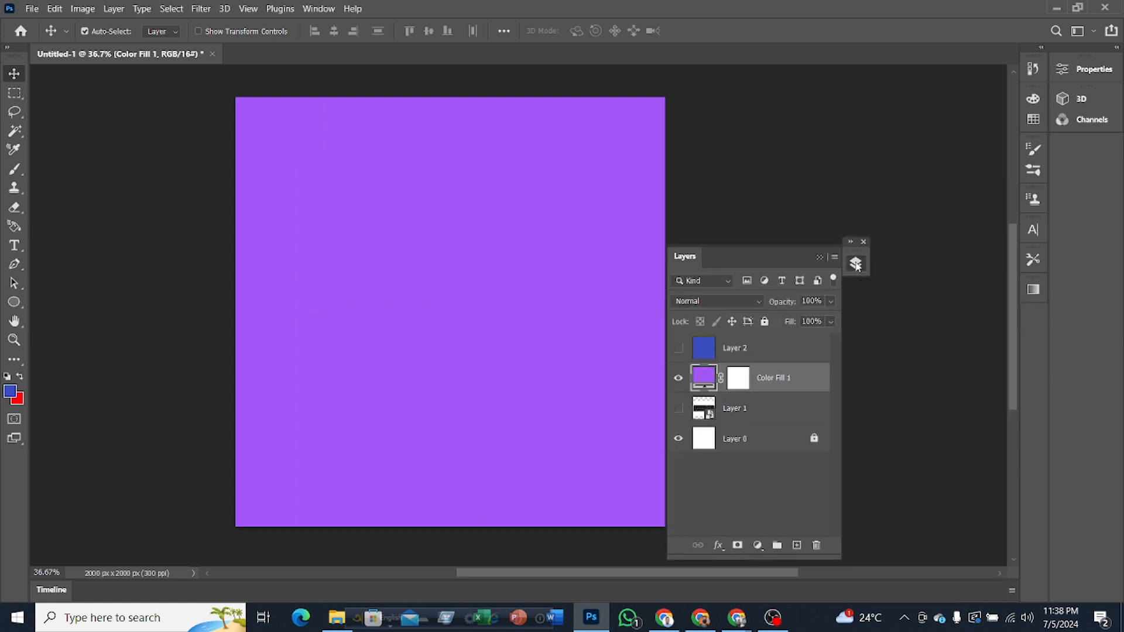
left_click(856, 265)
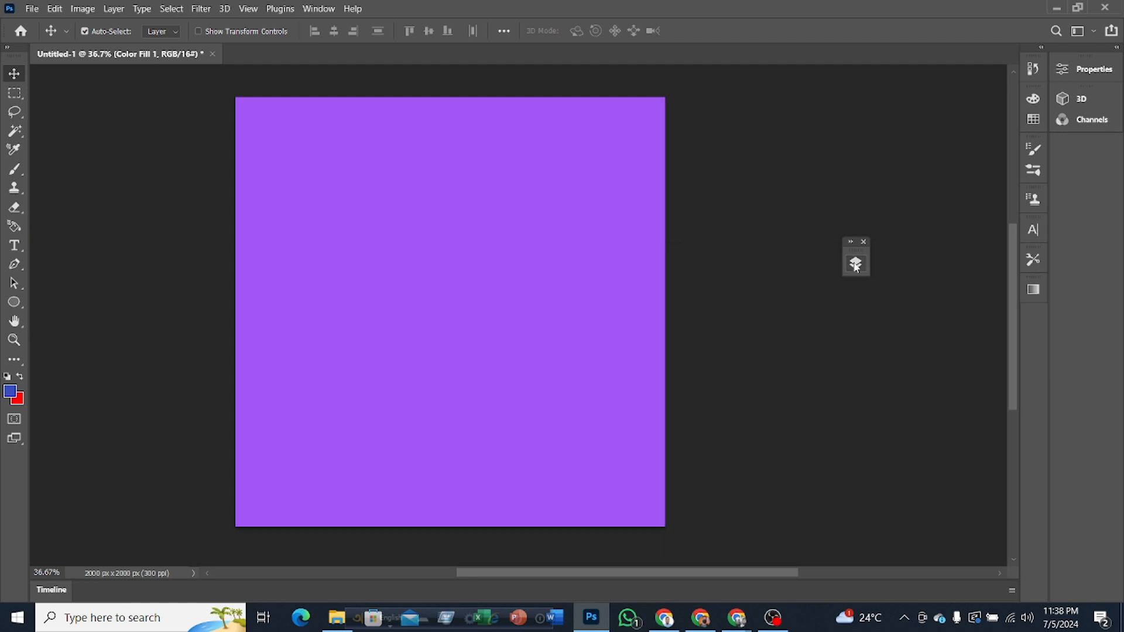
left_click_drag(856, 265, 1016, 331)
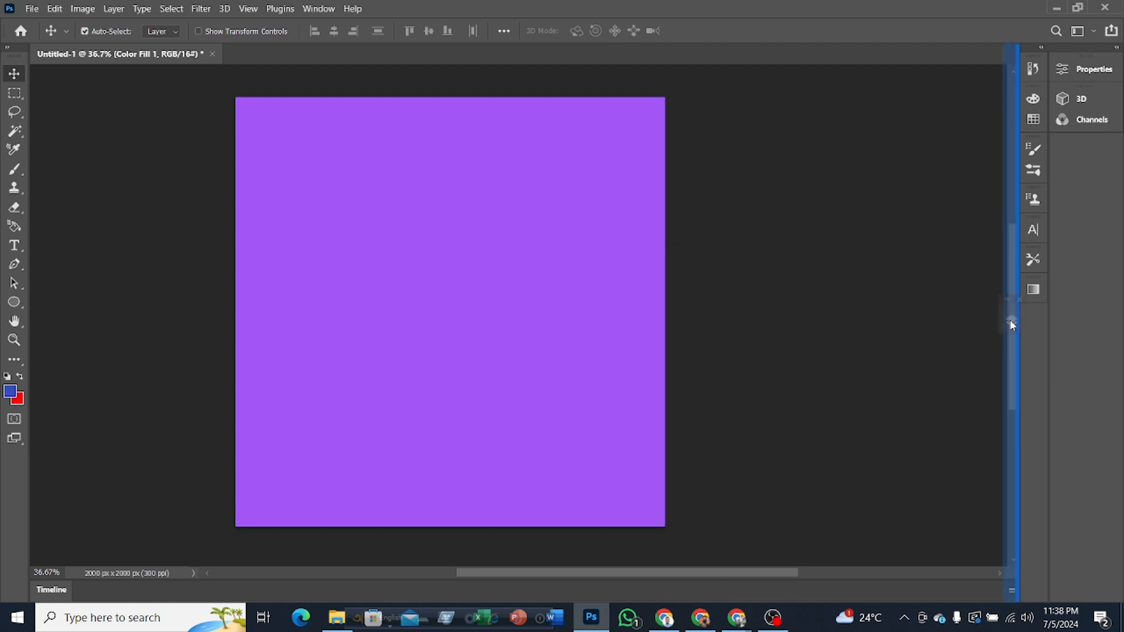
left_click_drag(1012, 325, 1010, 320)
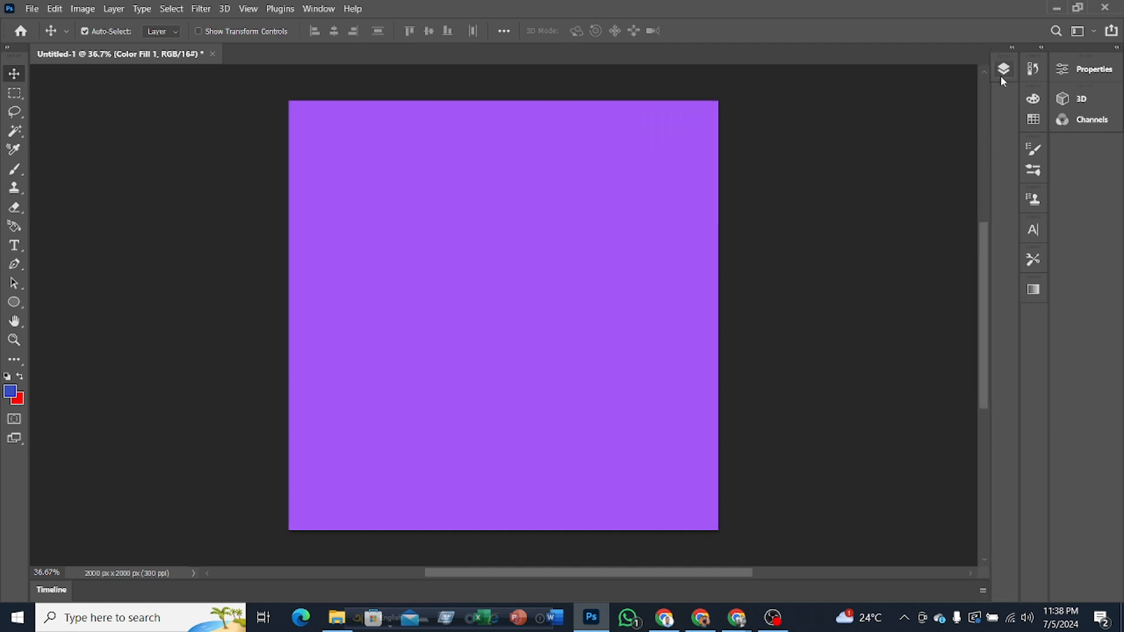
left_click_drag(1001, 77, 901, 267)
mouse_move(1035, 326)
left_mouse_down()
mouse_move(1033, 294)
mouse_move(1028, 318)
left_mouse_up()
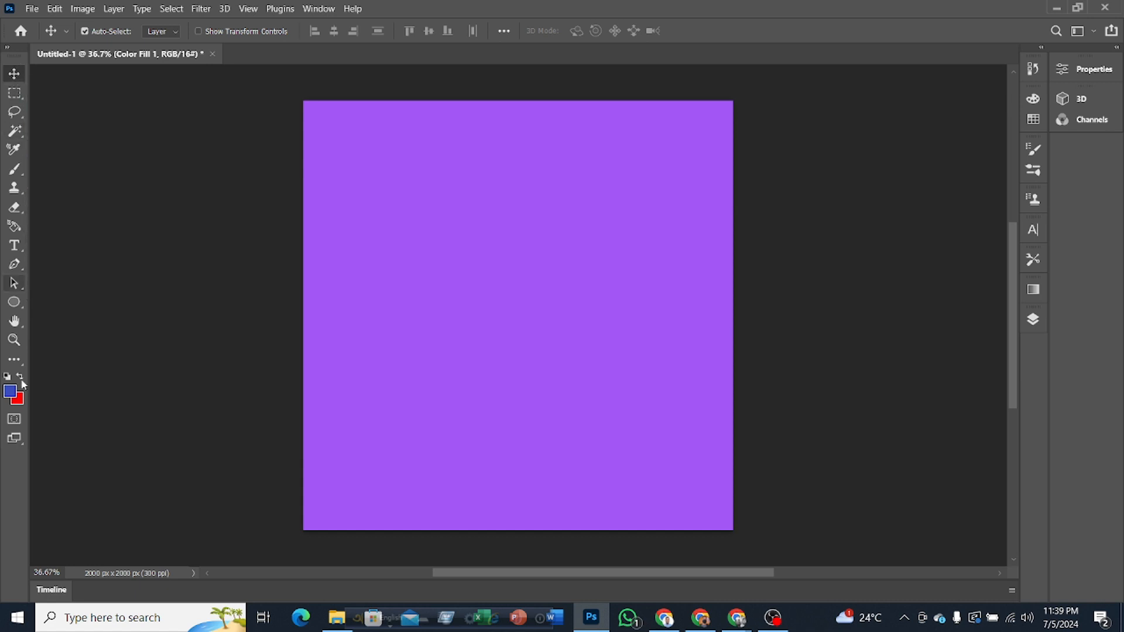
Step: Examine the list of additional tools in the toolbar and return to the Move tool
left_click(14, 360)
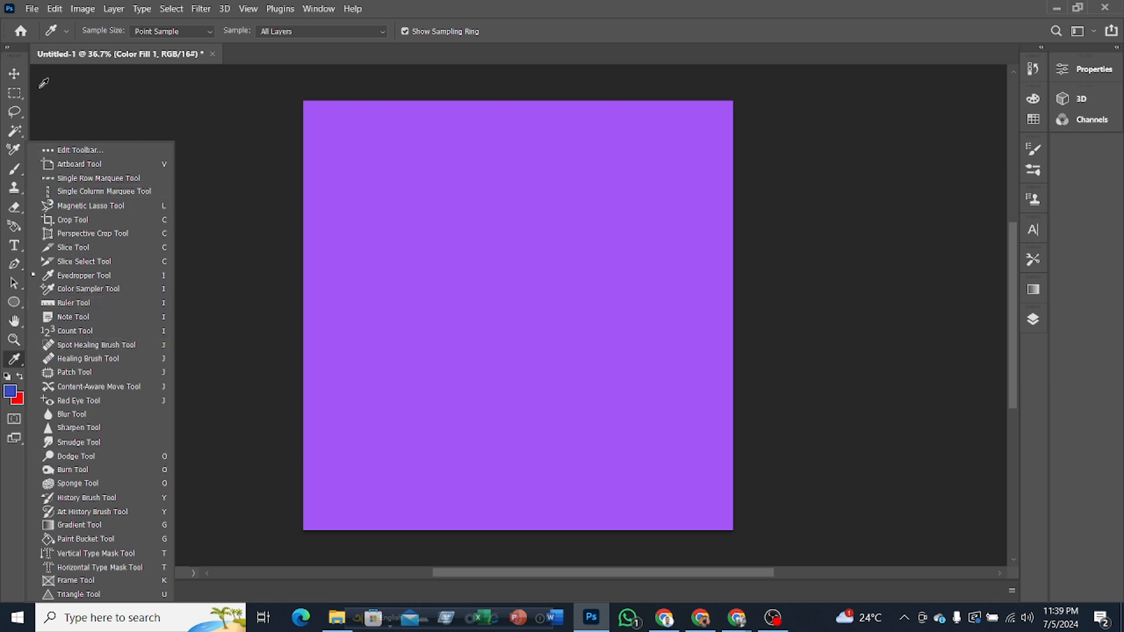
left_click(17, 75)
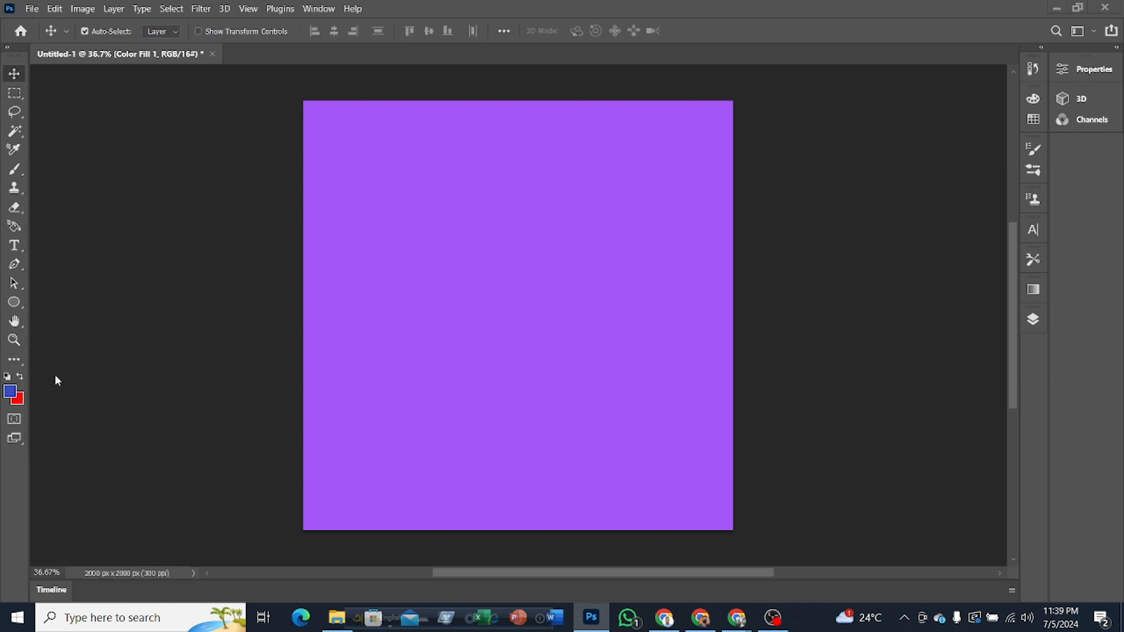
left_click(21, 361)
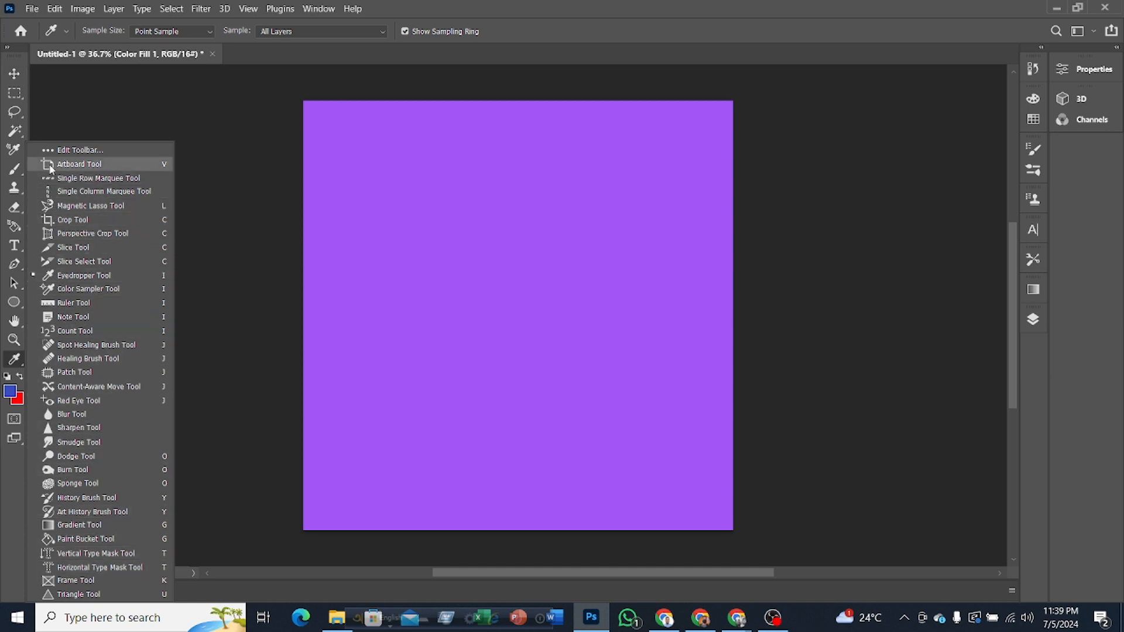
scroll(61, 516, "down", 2)
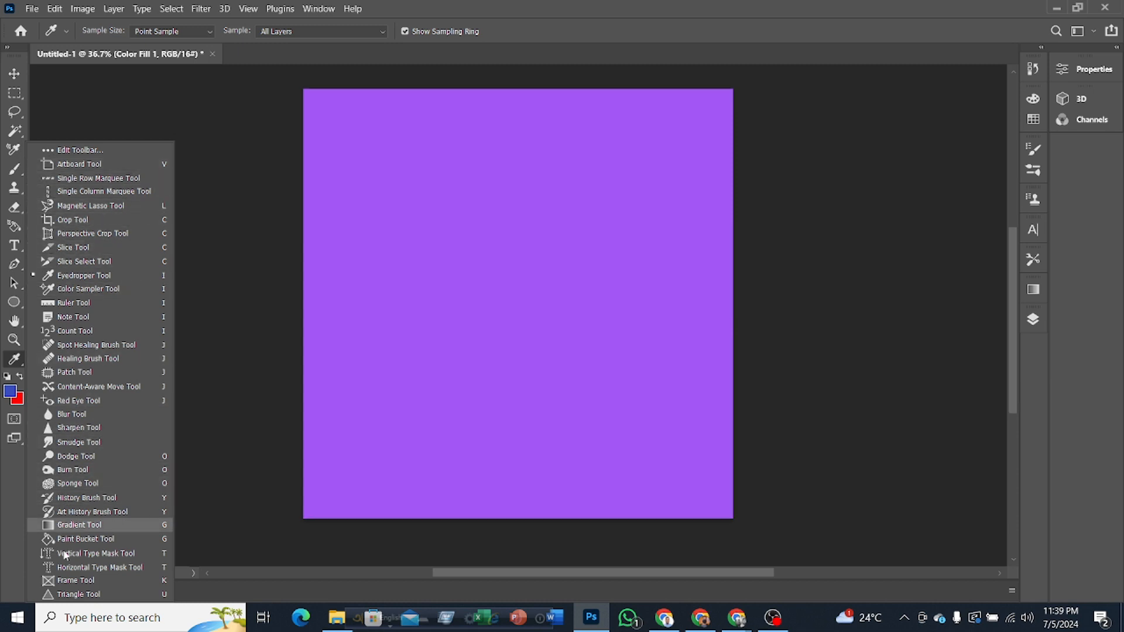
scroll(65, 555, "up", 2)
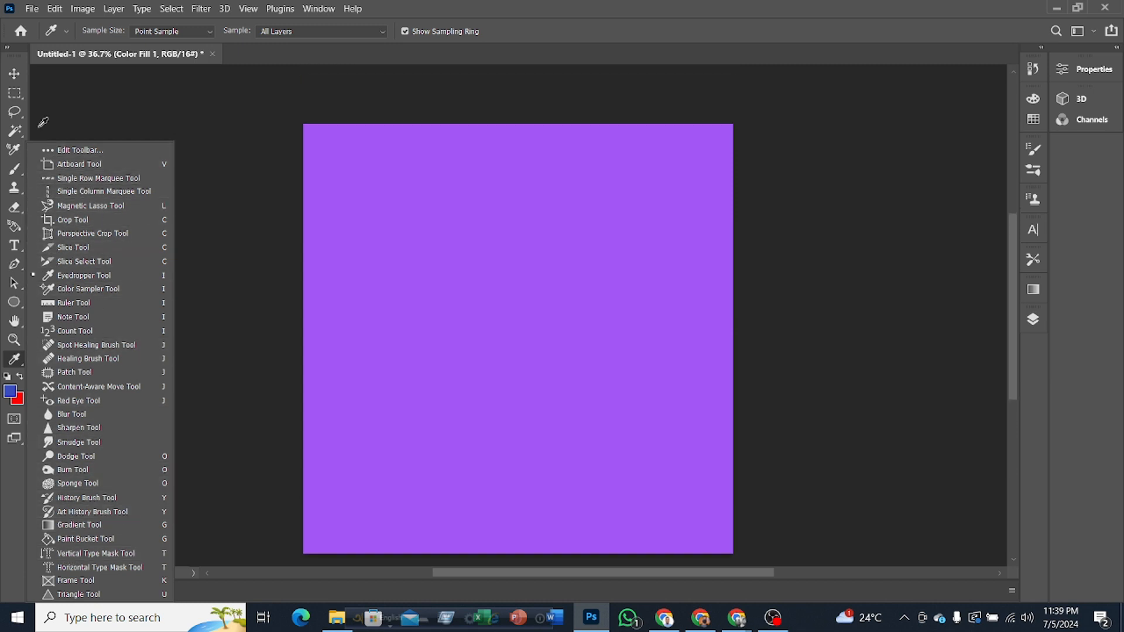
left_click(14, 73)
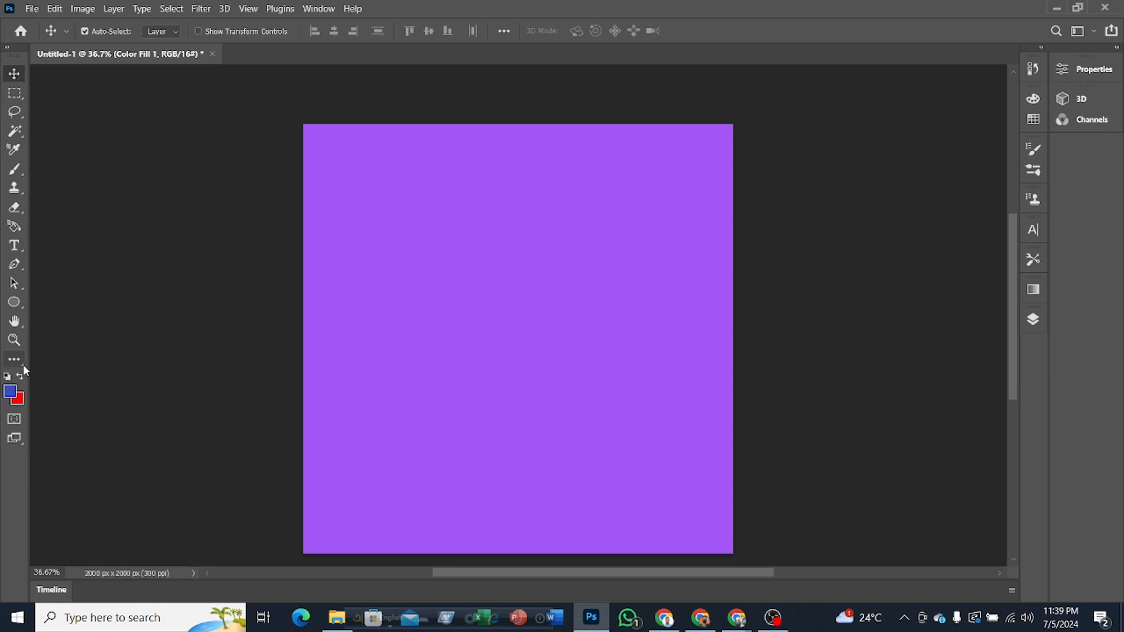
key("i")
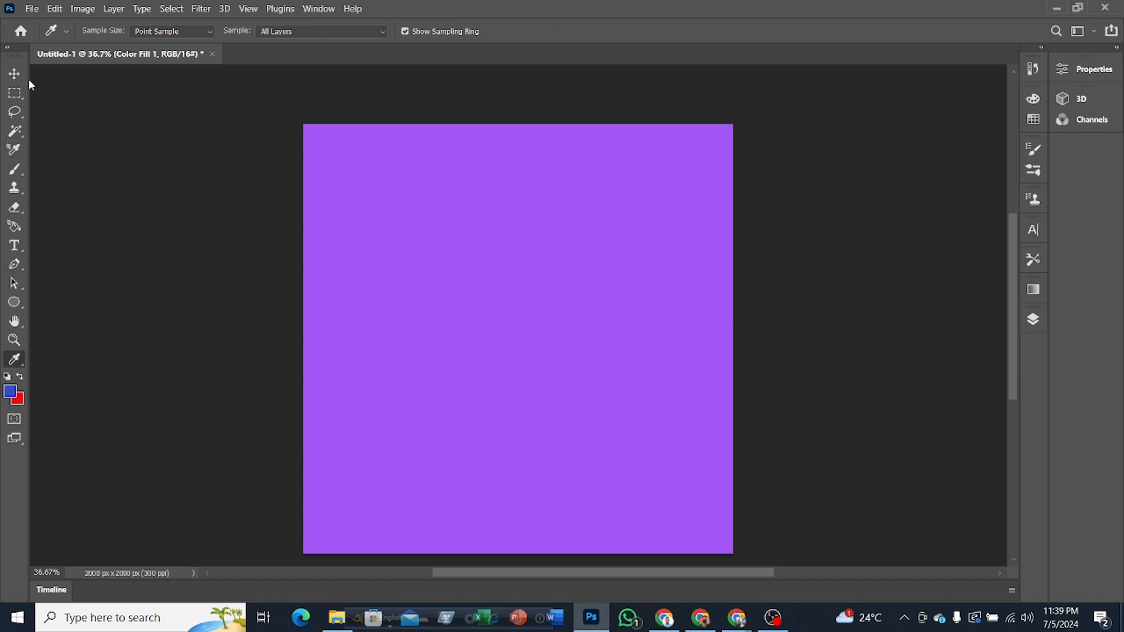
left_click(14, 73)
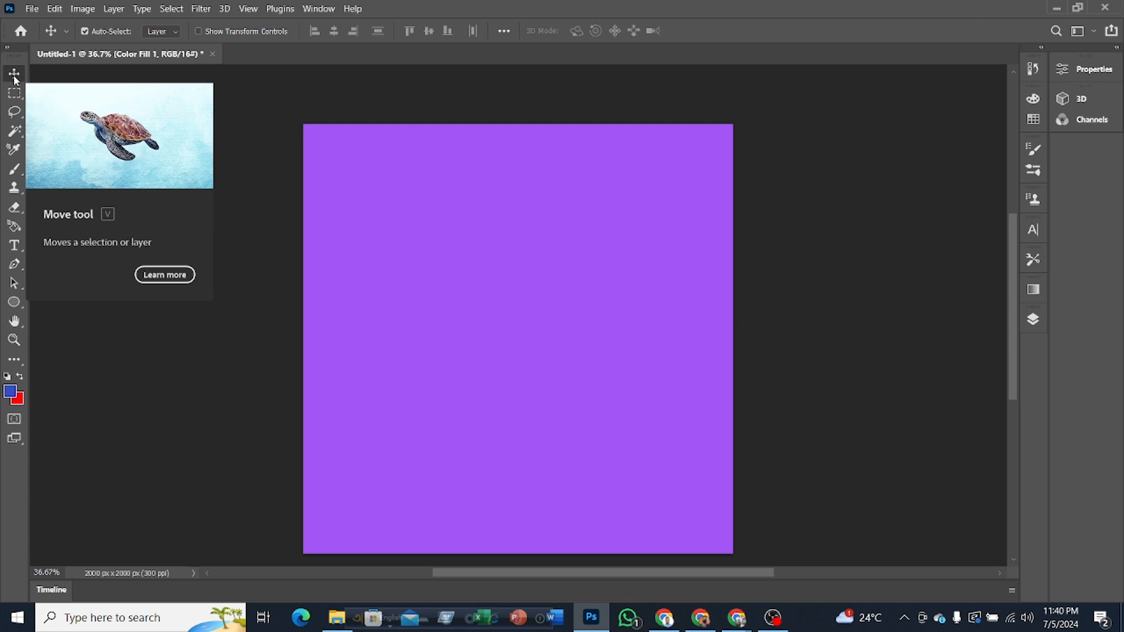
left_click(16, 77)
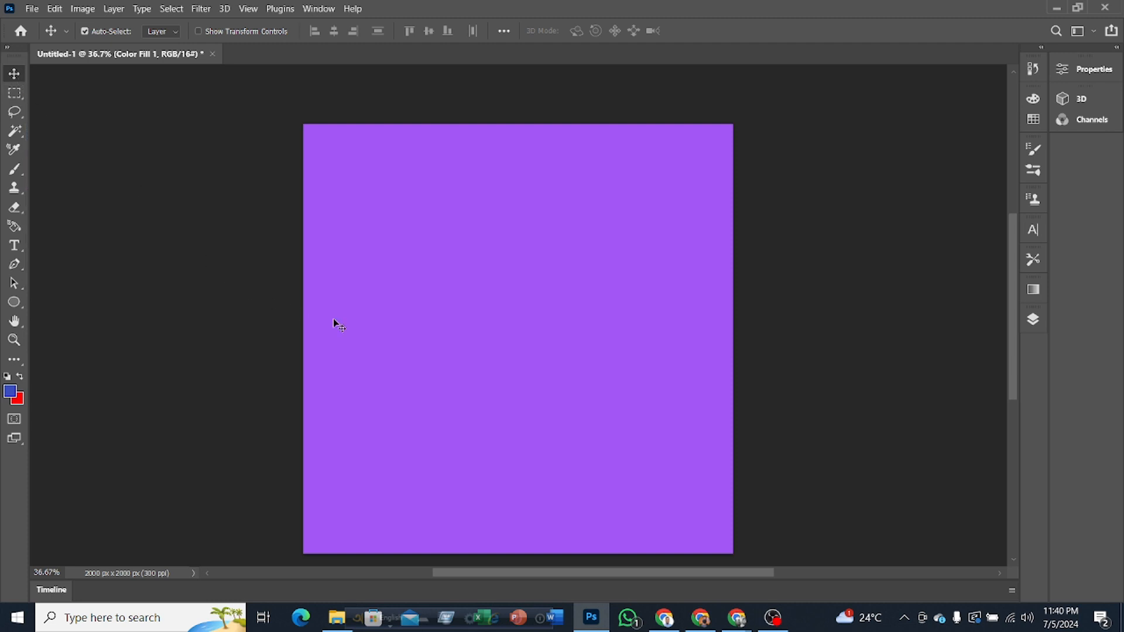
Step: Bring the keyboard image's Layer 1 to the top of the layer stack and make it visible
left_click(1034, 320)
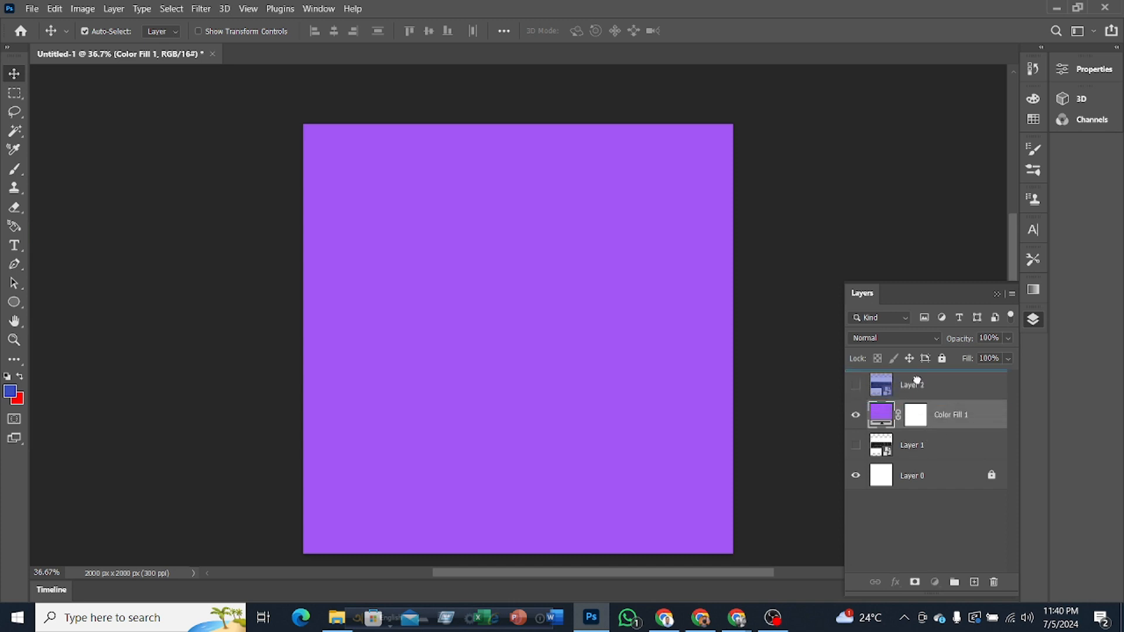
left_click_drag(917, 379, 914, 376)
left_click(856, 385)
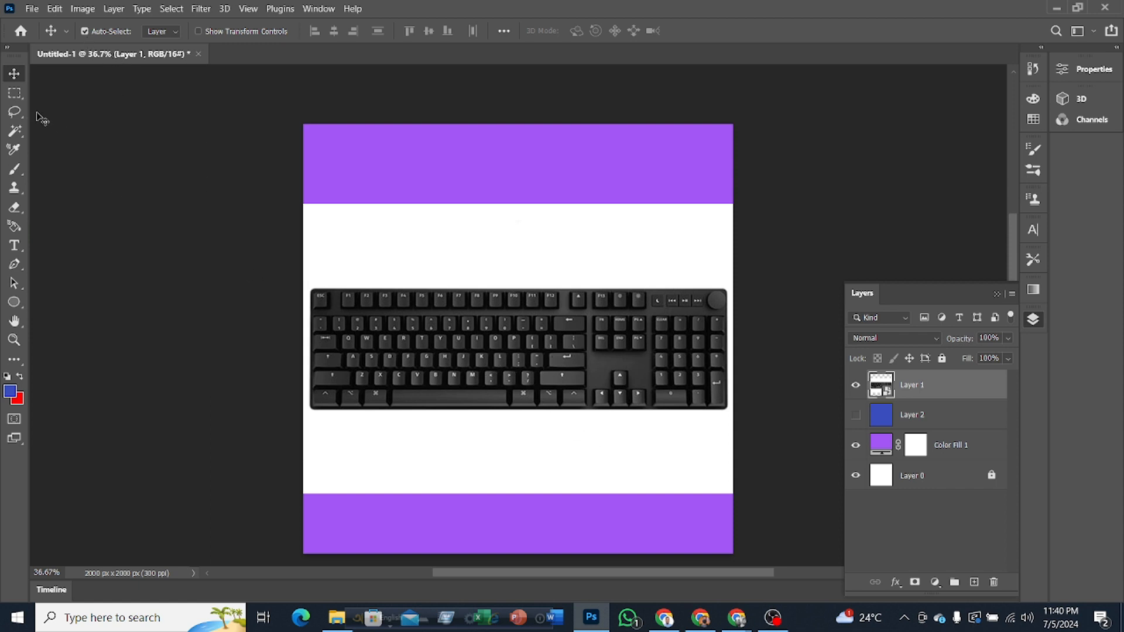
Step: Move the keyboard image toward the upper right of the canvas, leaving purple along its left and bottom edges
key("F7")
left_click_drag(477, 351, 519, 389)
left_click_drag(487, 439, 549, 299)
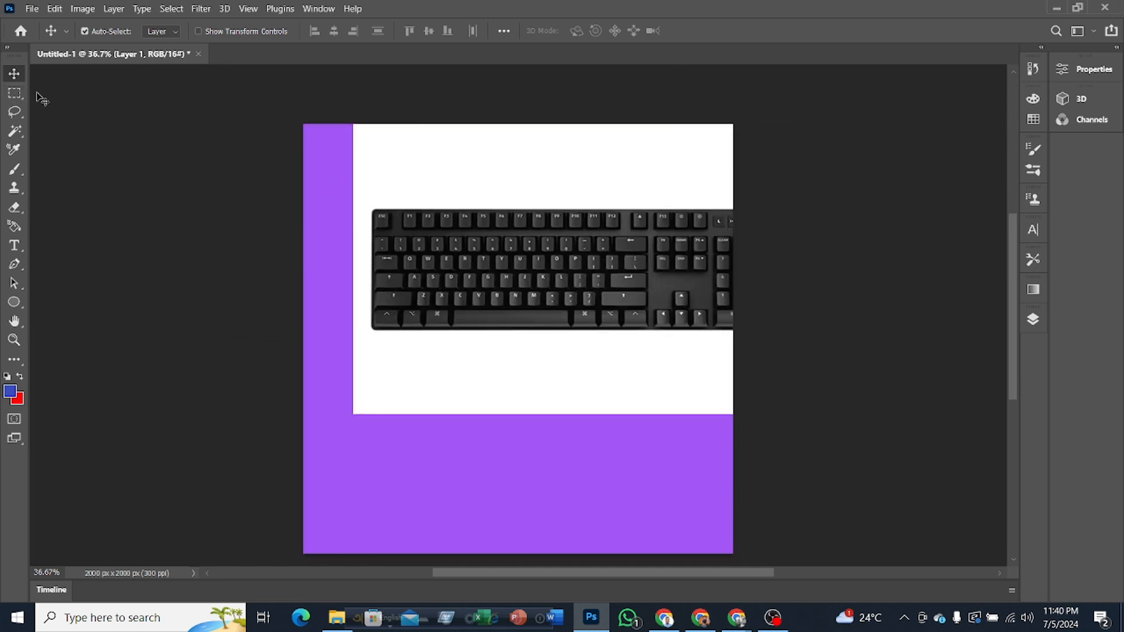
Step: Try to paint on the keyboard smart object with the Brush tool, declining to rasterize it
left_click(14, 173)
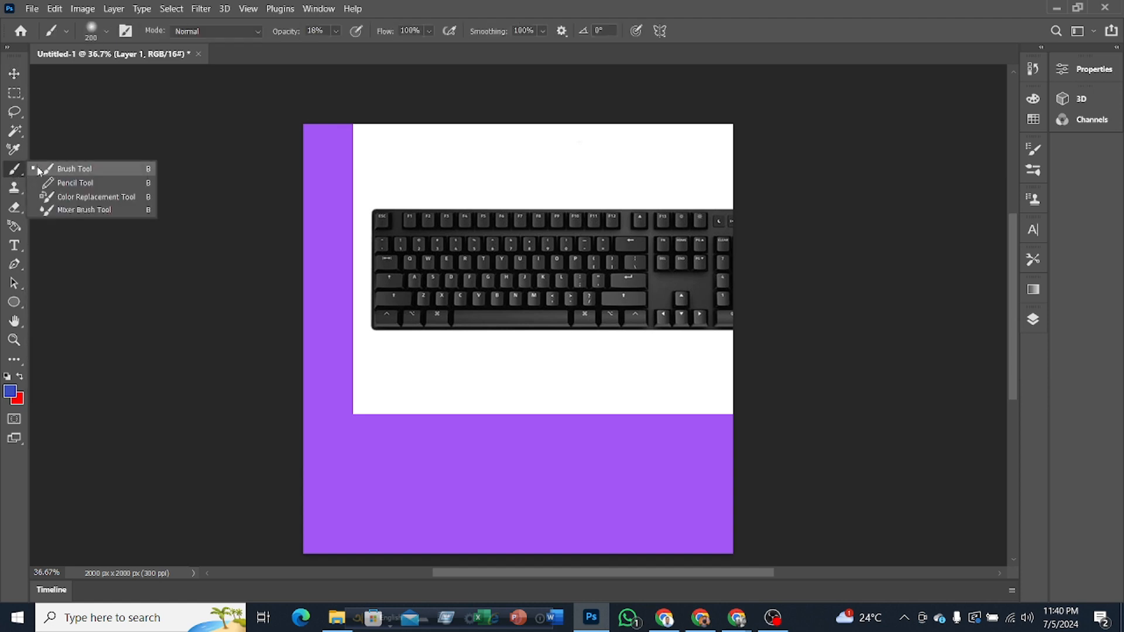
left_click(594, 252)
left_click(640, 255)
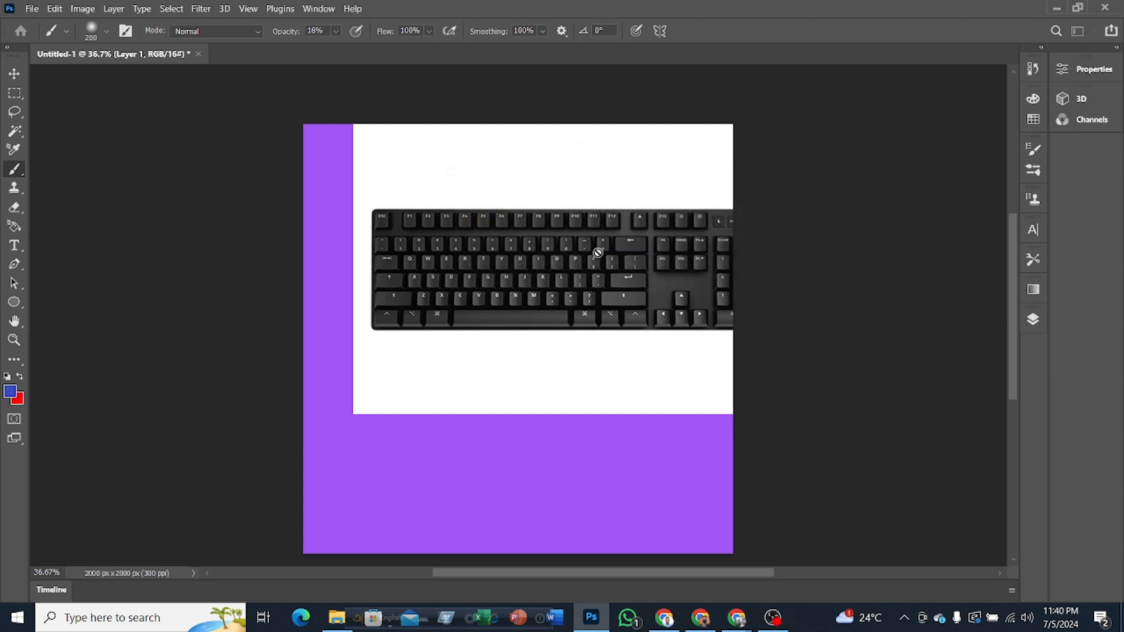
left_click(563, 259)
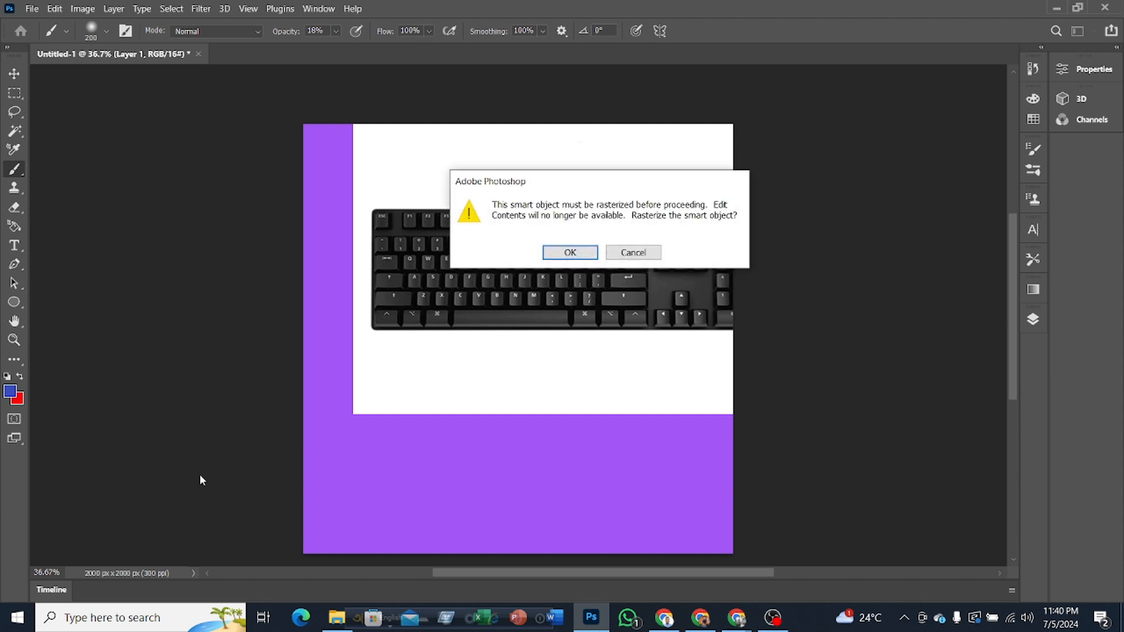
left_click(629, 258)
left_click(287, 380)
left_click(629, 253)
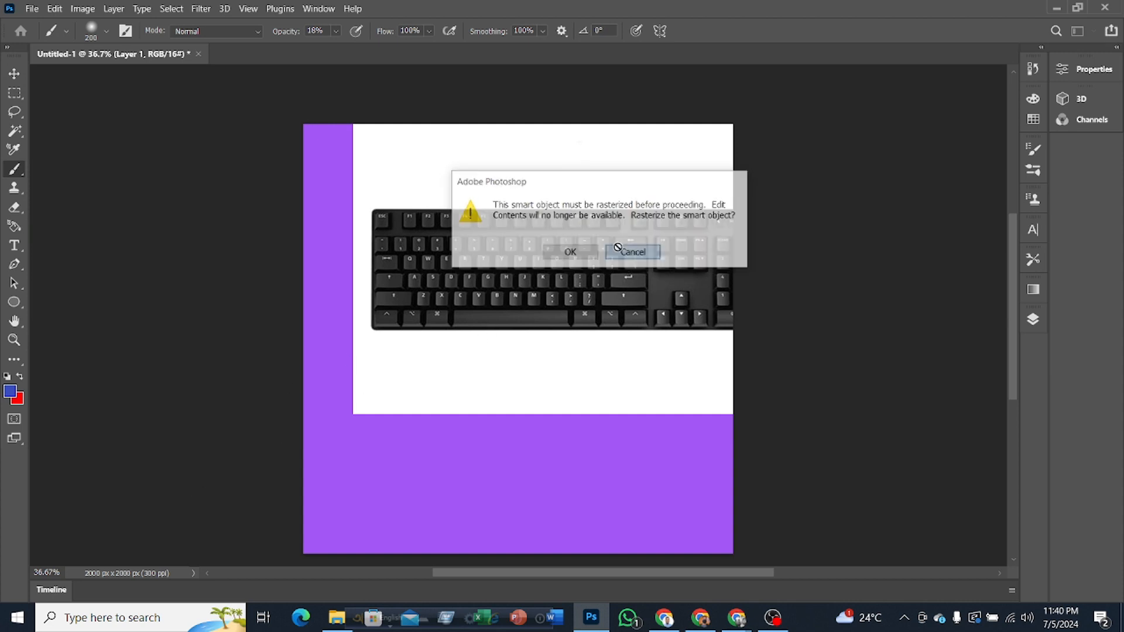
Step: Reposition the keyboard image with the Move tool so it spans the canvas width, with purple bands above and below
left_click(16, 76)
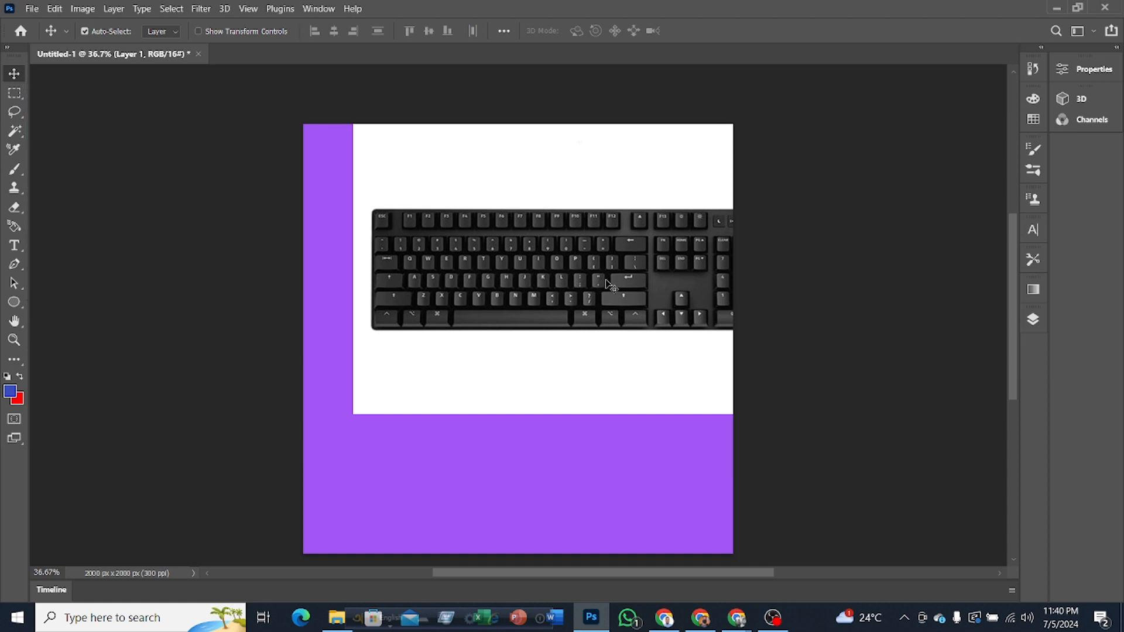
left_click_drag(615, 281, 567, 271)
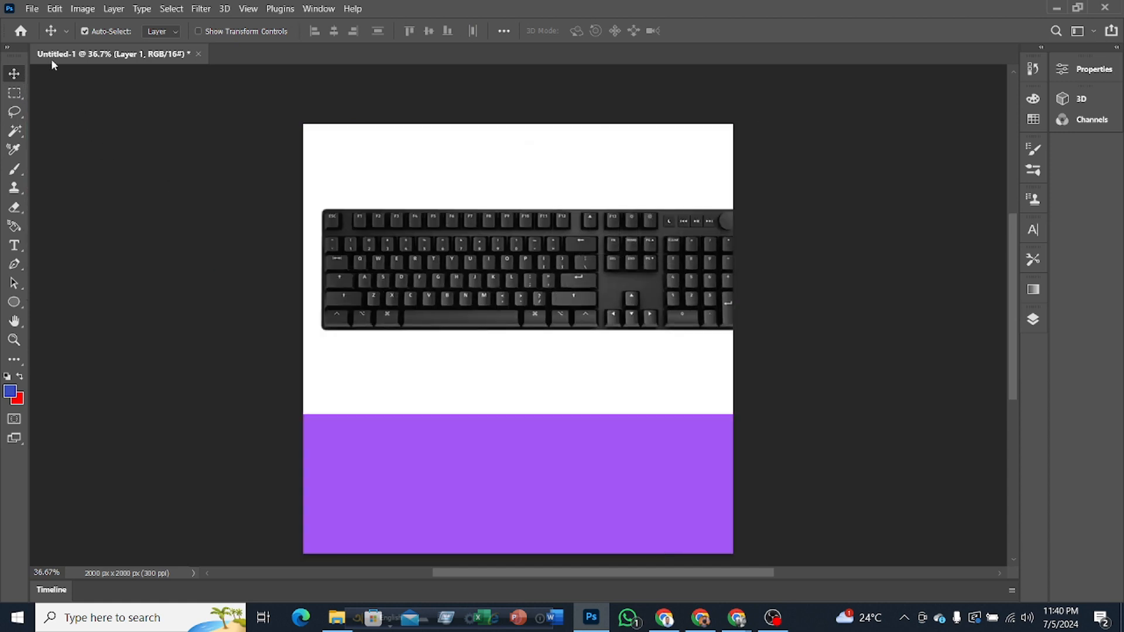
left_click(66, 32)
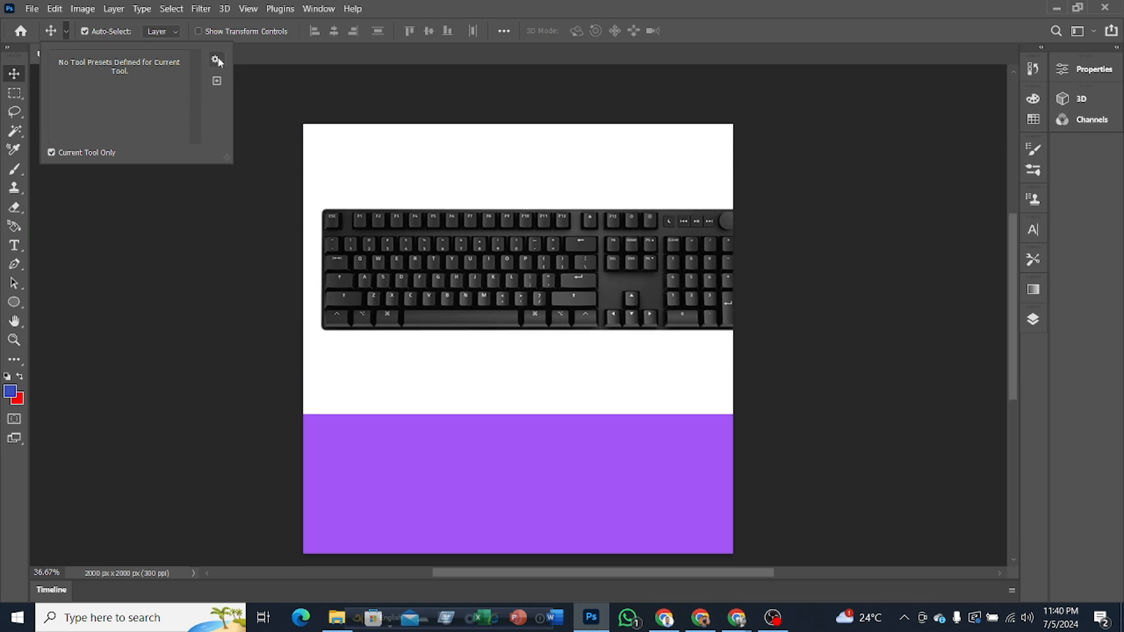
left_click(66, 31)
left_click_drag(565, 294, 549, 325)
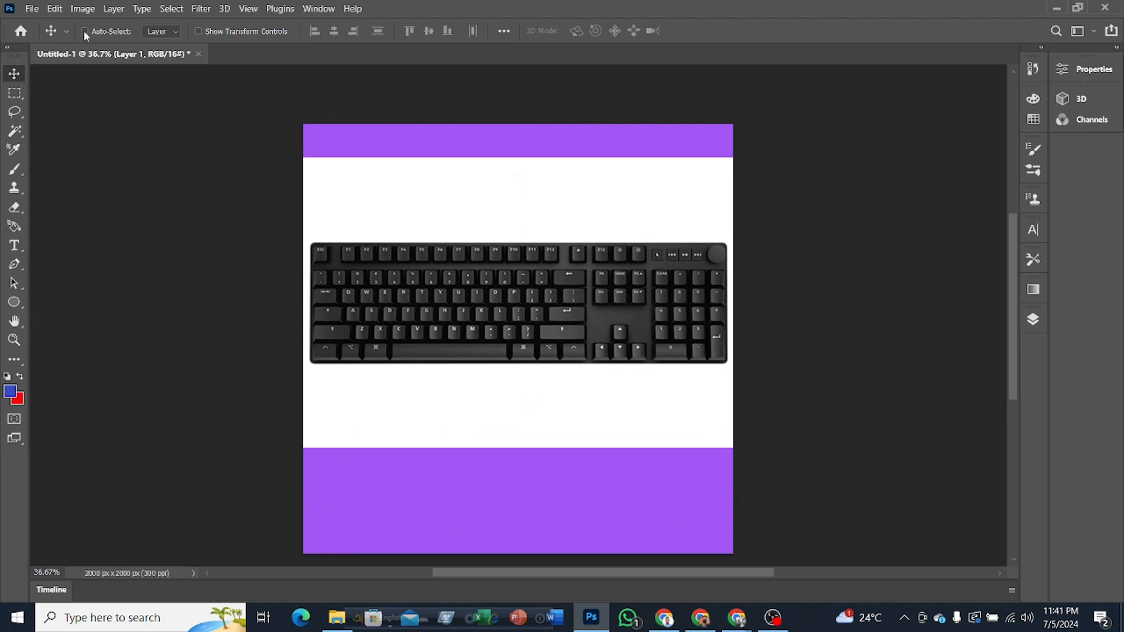
Step: Turn off Auto-Select and move the keyboard image to the lower part of the canvas, starting one move from the purple background
left_click_drag(525, 272, 471, 409)
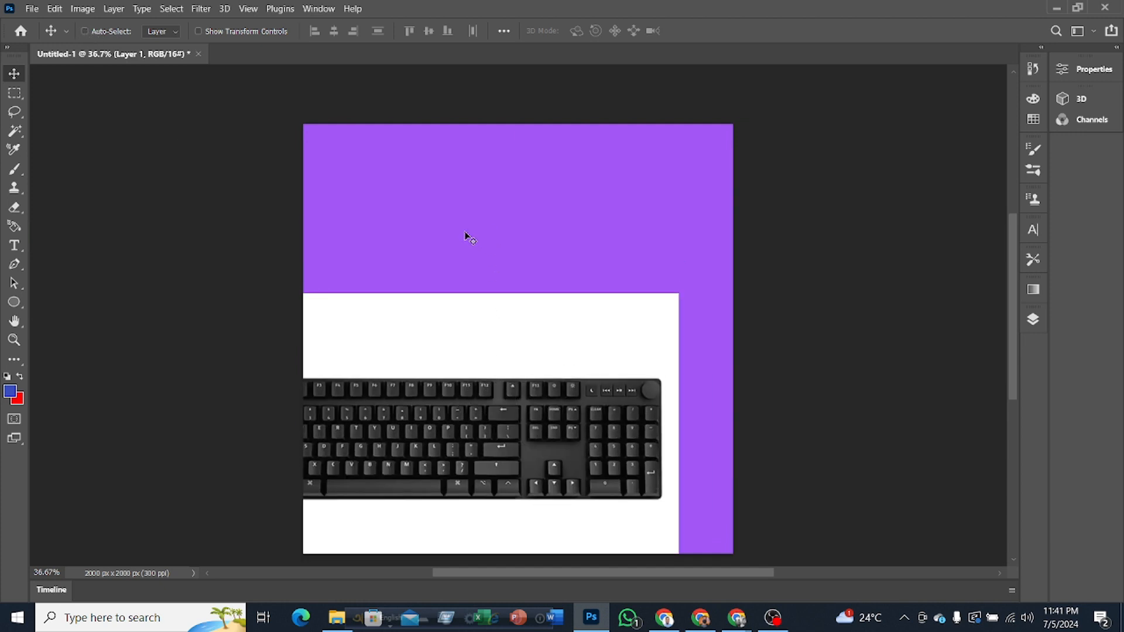
left_click_drag(467, 236, 497, 233)
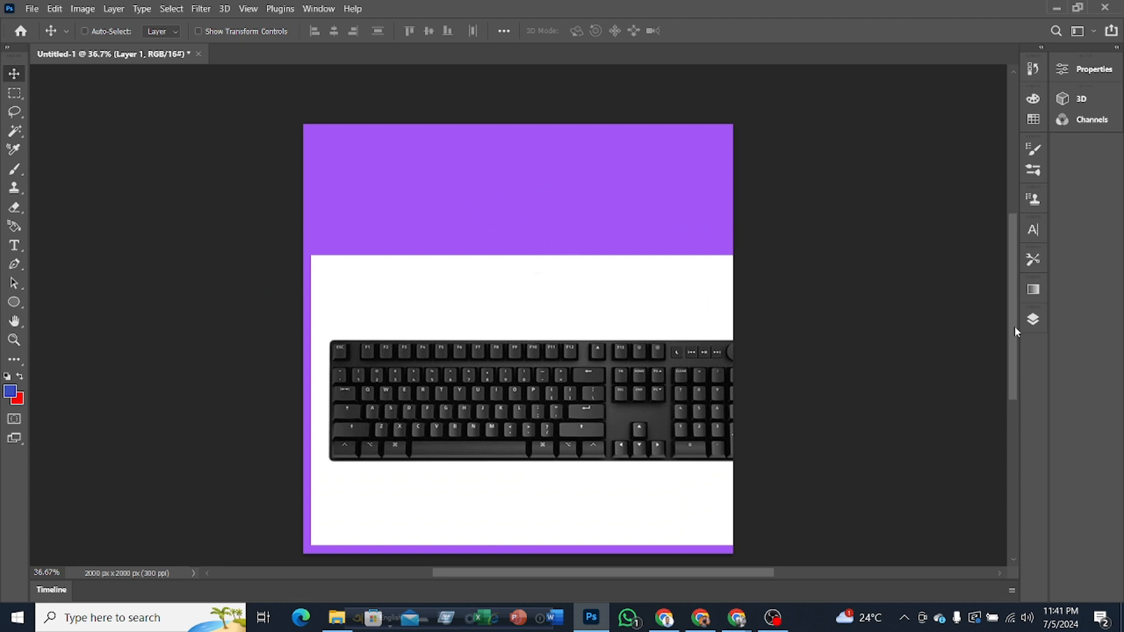
Step: Draw a blue ellipse about 390 x 332 px in the purple area above the keyboard and switch to the Move tool
left_click(1033, 319)
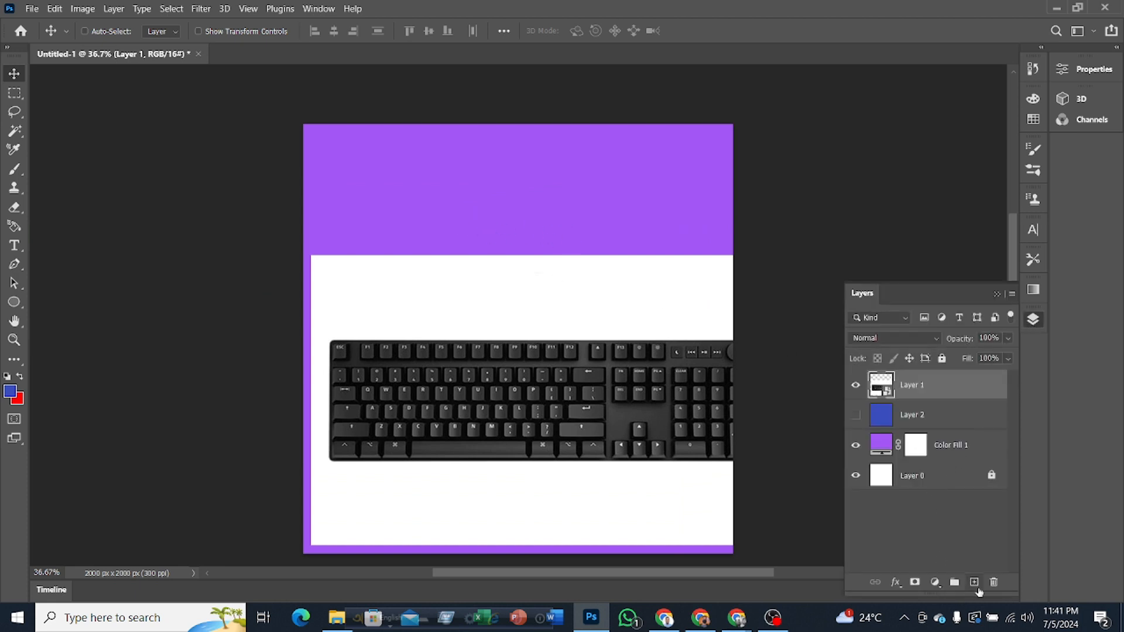
left_click(563, 5)
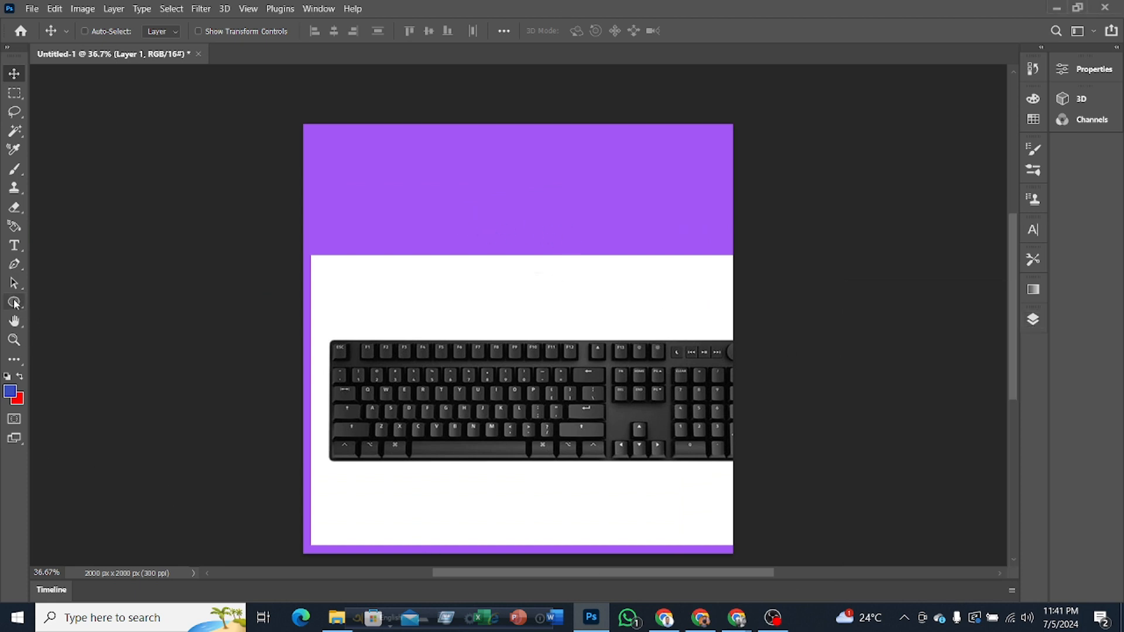
left_click(15, 303)
left_click_drag(374, 148, 457, 221)
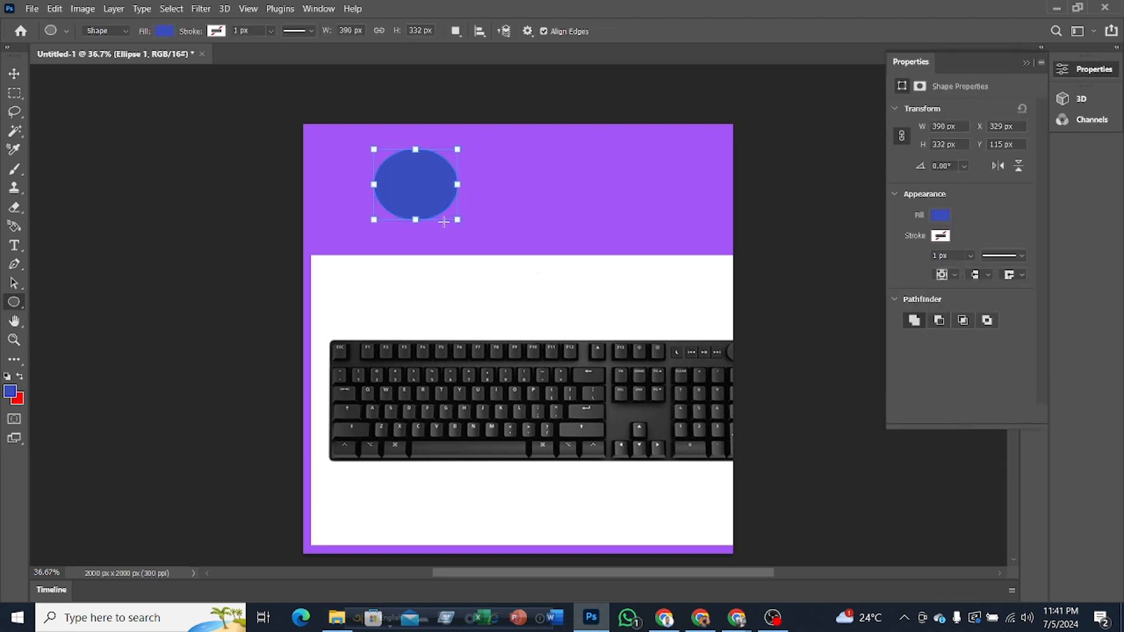
left_click(562, 3)
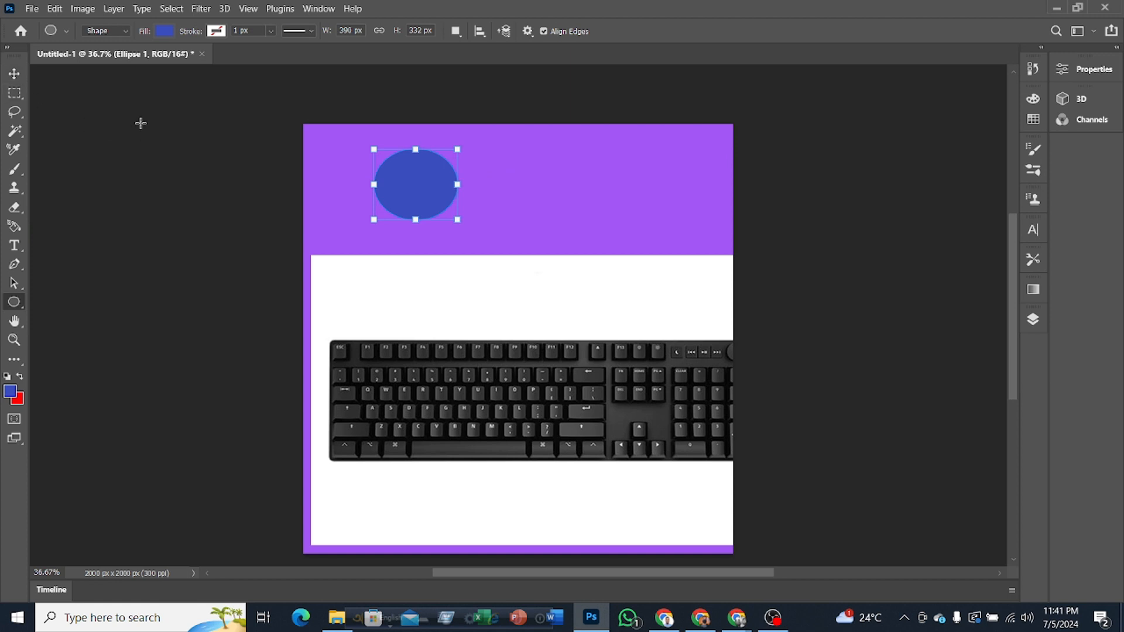
left_click(17, 75)
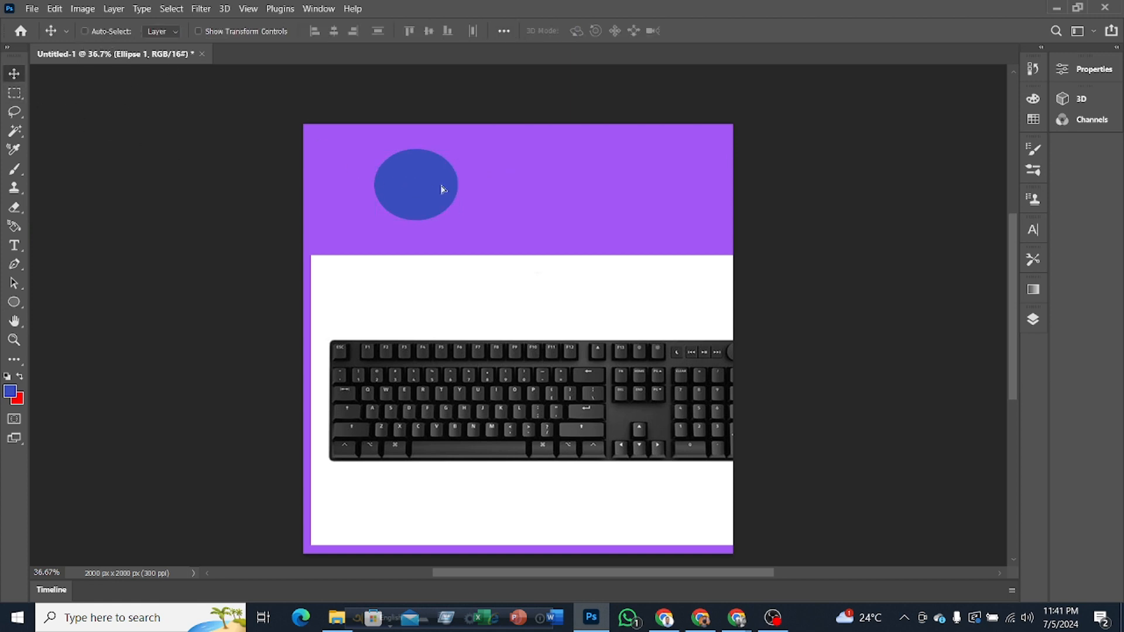
Step: Try moving the blue ellipse with Auto-Select off, including from over the keyboard image, and undo the moves
left_click_drag(443, 187, 571, 183)
left_click_drag(461, 301, 537, 259)
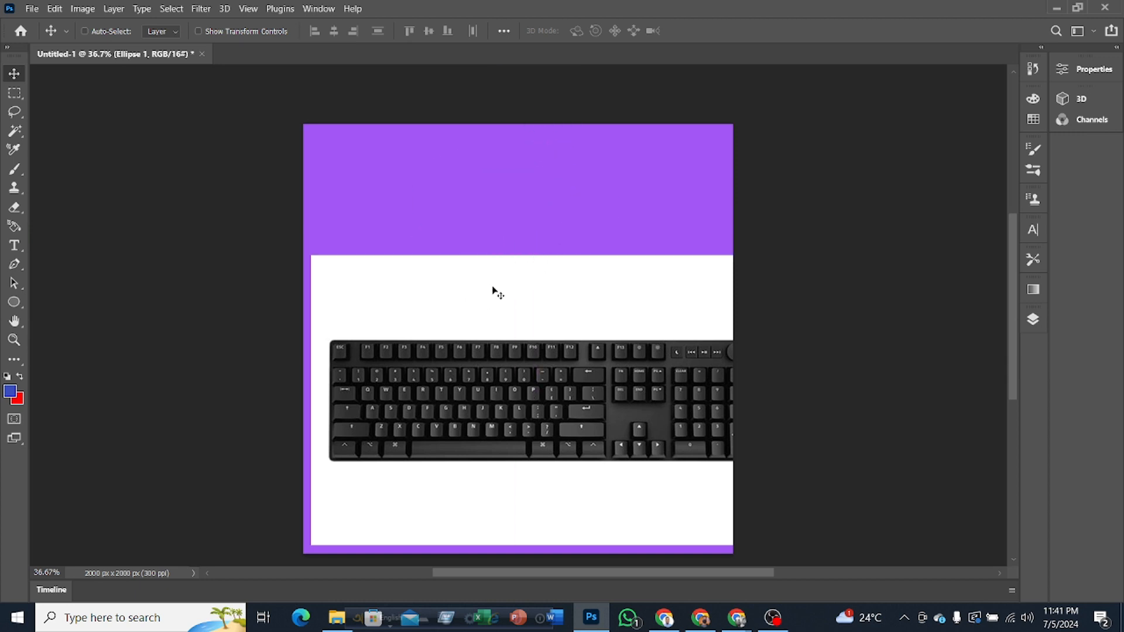
key("ctrl+z")
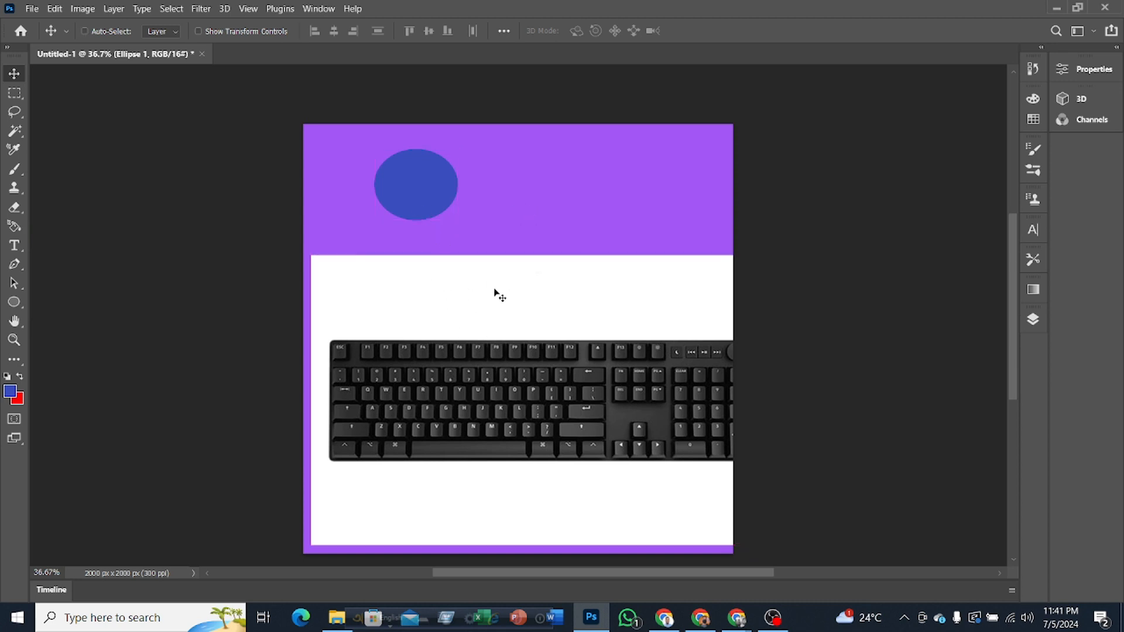
left_click_drag(499, 317, 696, 158)
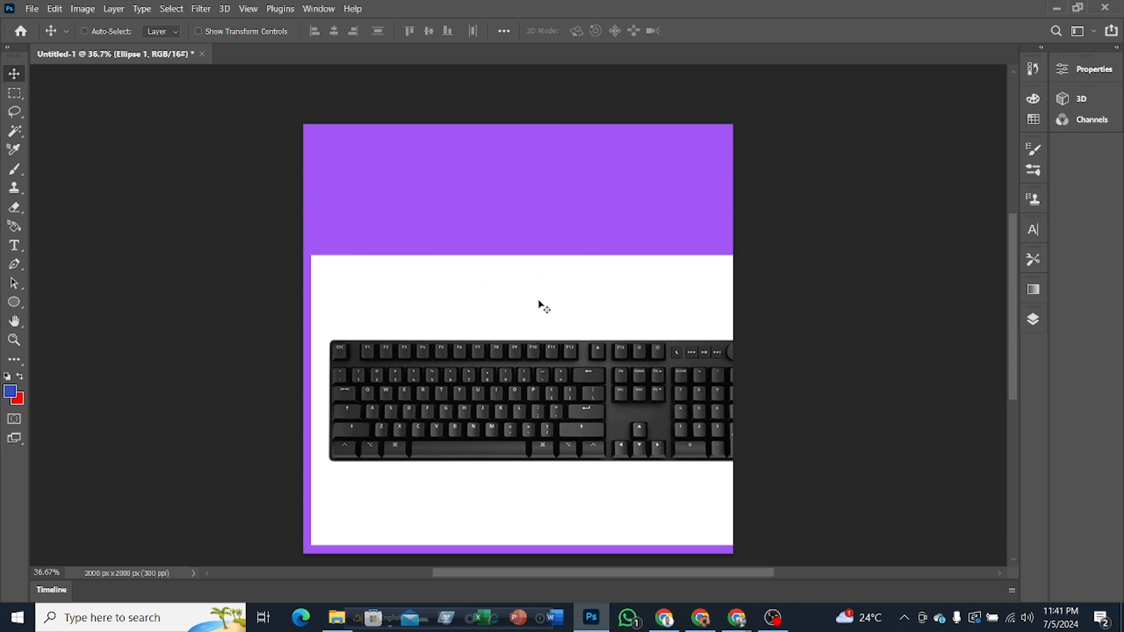
key("ctrl+z")
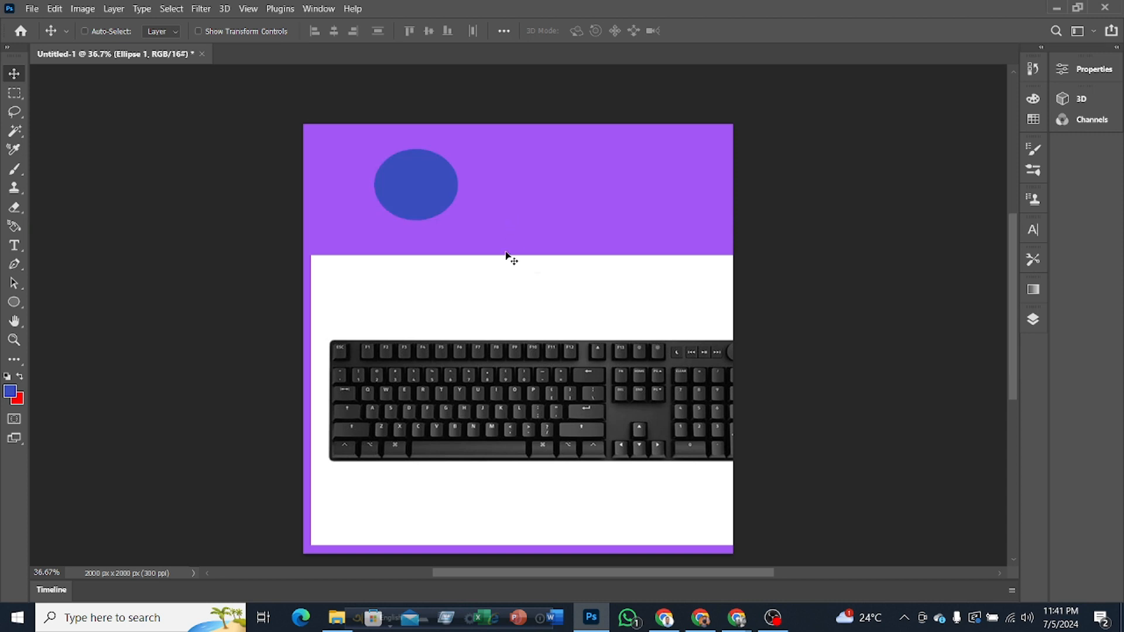
Step: Shift the blue ellipse slightly down and to the left within the purple area, and turn on Auto-Select
mouse_move(424, 202)
left_mouse_down()
mouse_move(683, 237)
mouse_move(427, 171)
mouse_move(418, 202)
left_mouse_up()
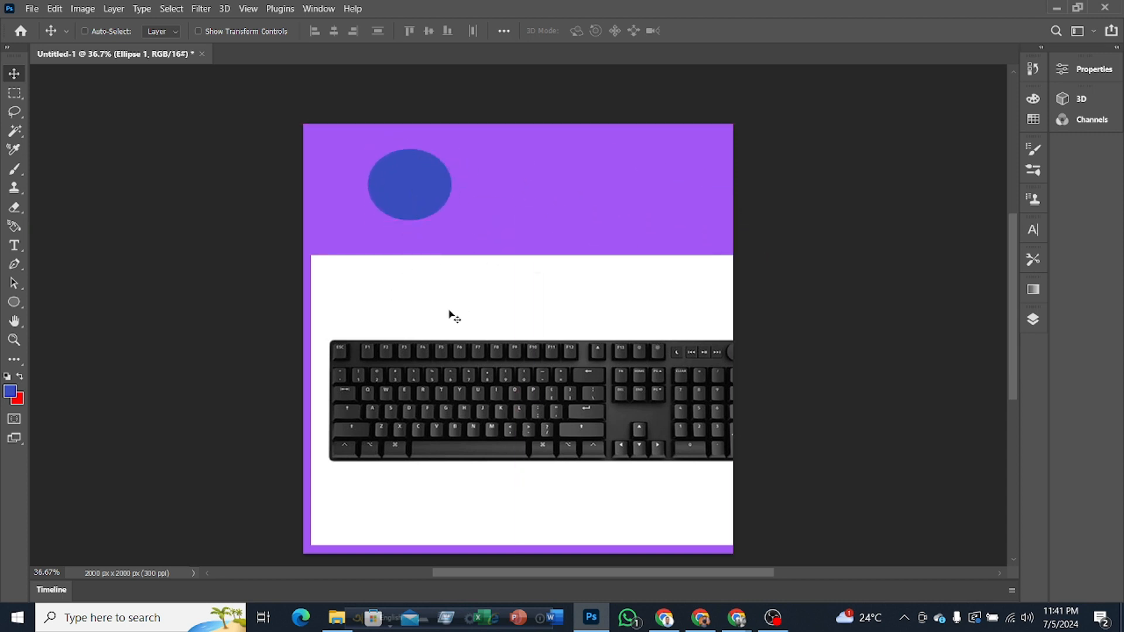
left_click_drag(451, 311, 490, 259)
left_click_drag(493, 347, 456, 409)
left_click_drag(542, 384, 515, 411)
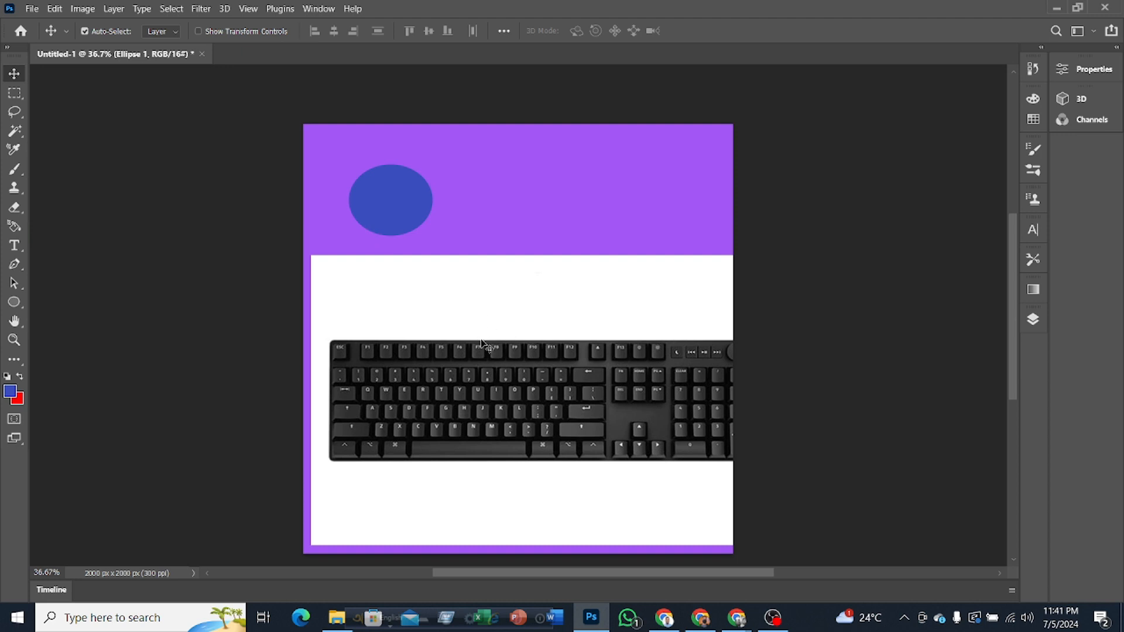
Step: Using Auto-Select, move the keyboard image past the canvas's left edge and place the blue ellipse over its arrow keys
left_click_drag(382, 435, 515, 319)
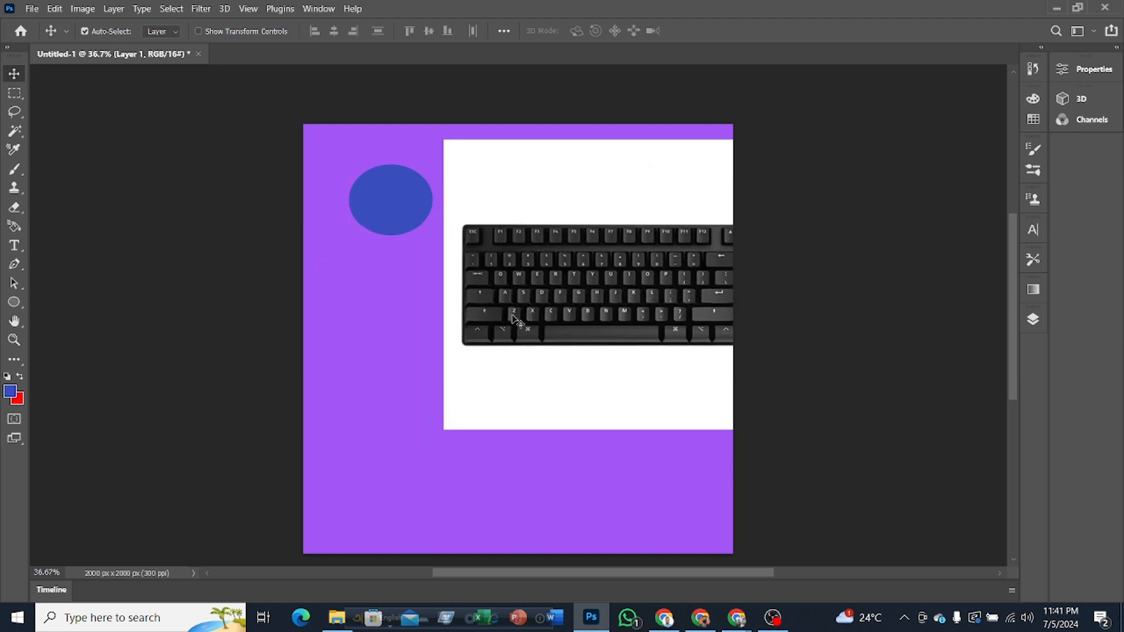
left_click_drag(390, 207, 386, 435)
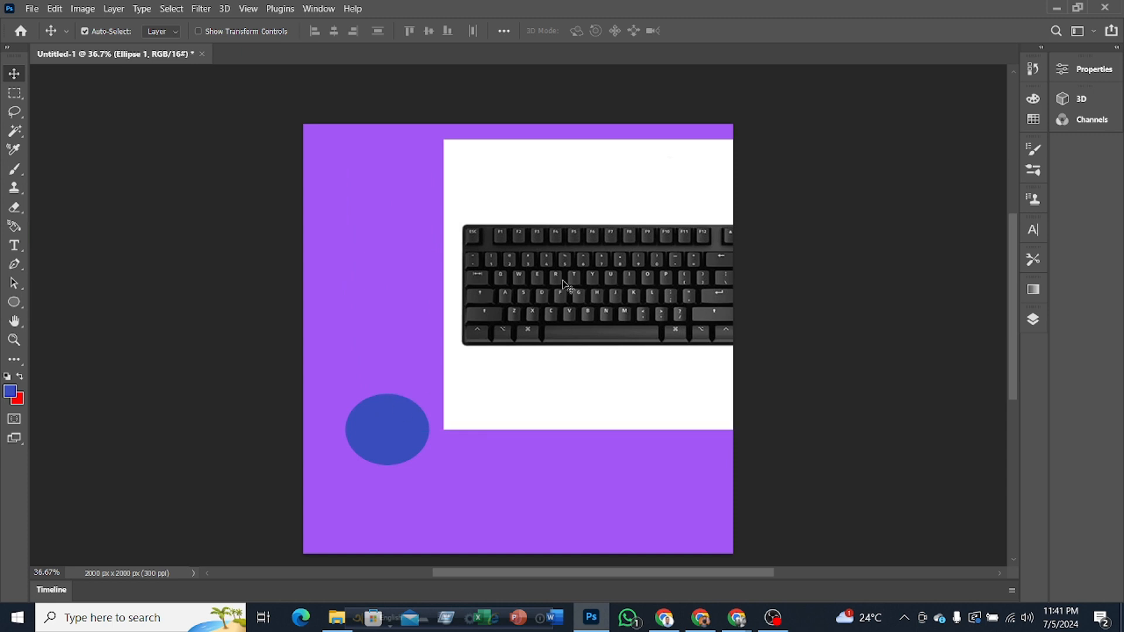
left_click_drag(568, 287, 312, 265)
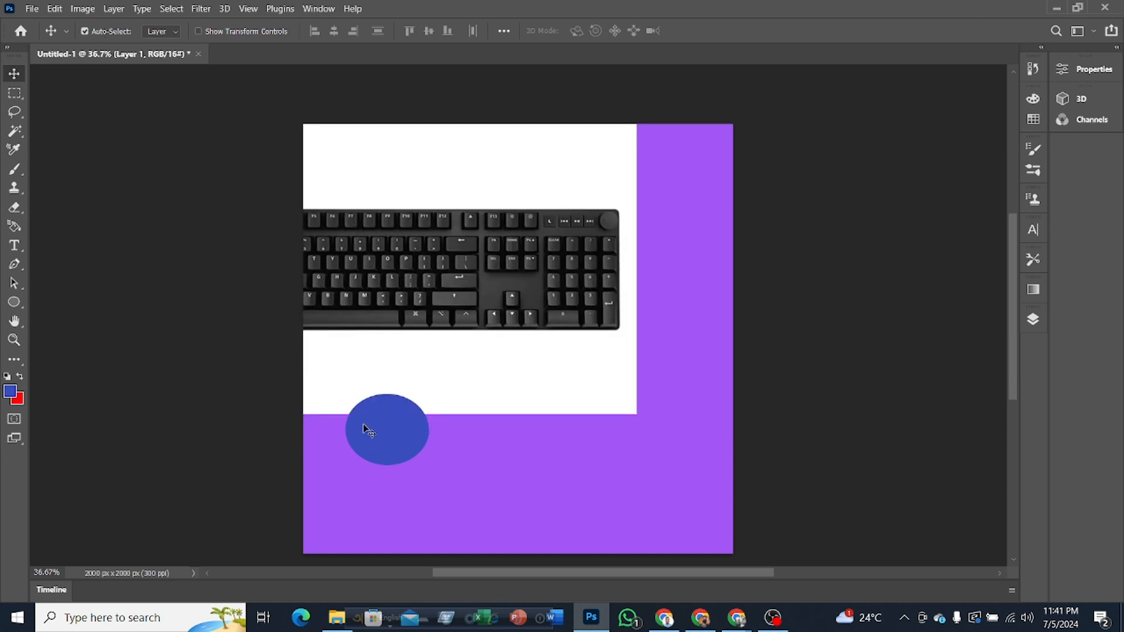
left_click_drag(378, 436, 598, 479)
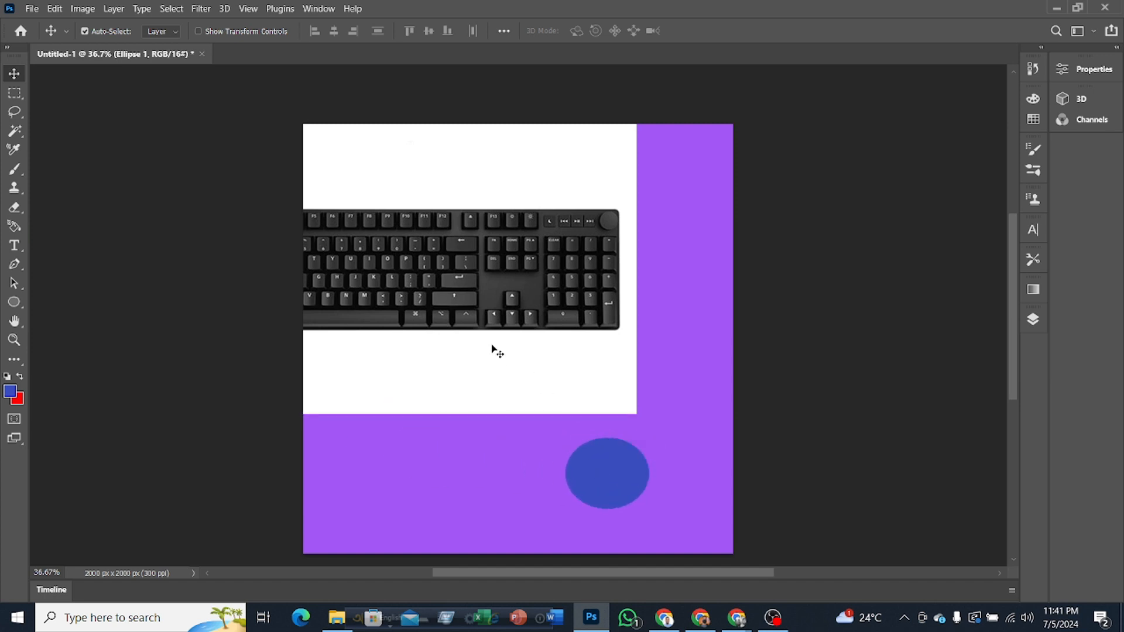
left_click_drag(495, 349, 672, 340)
left_click_drag(553, 252, 415, 272)
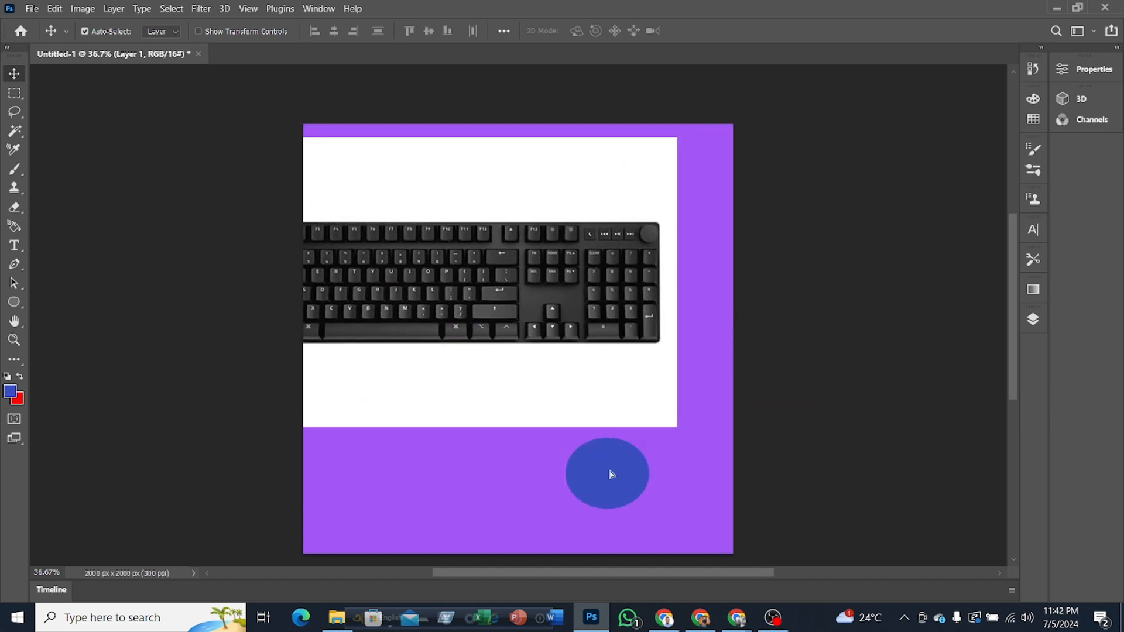
left_click_drag(609, 470, 546, 312)
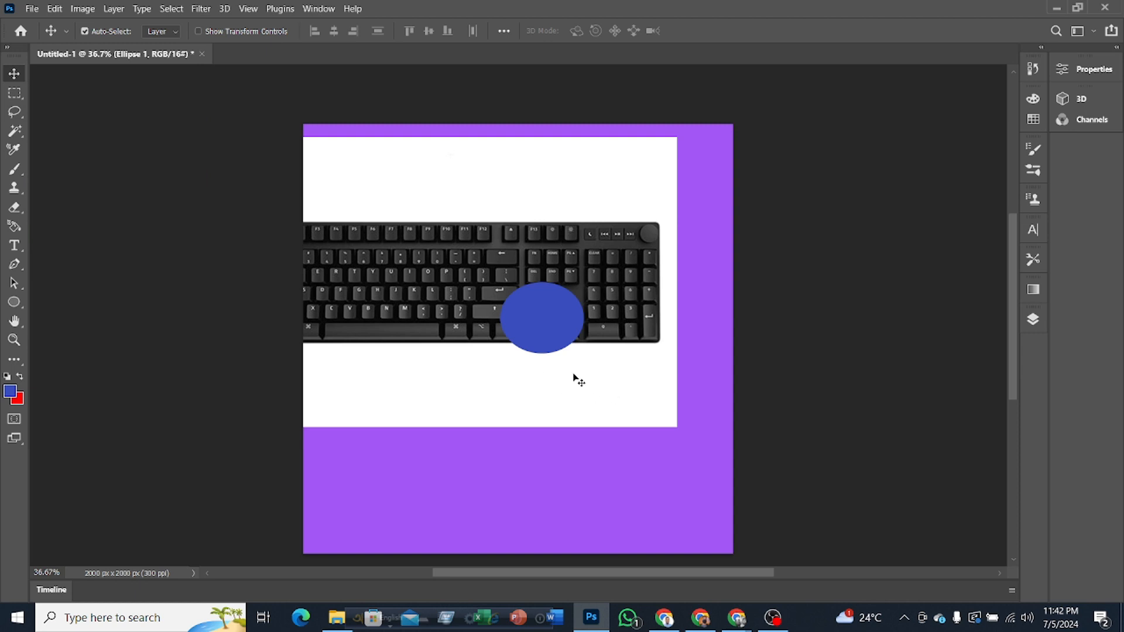
Step: Switch to the Google Meet call in Chrome, look through the participant list and close it
mouse_move(737, 618)
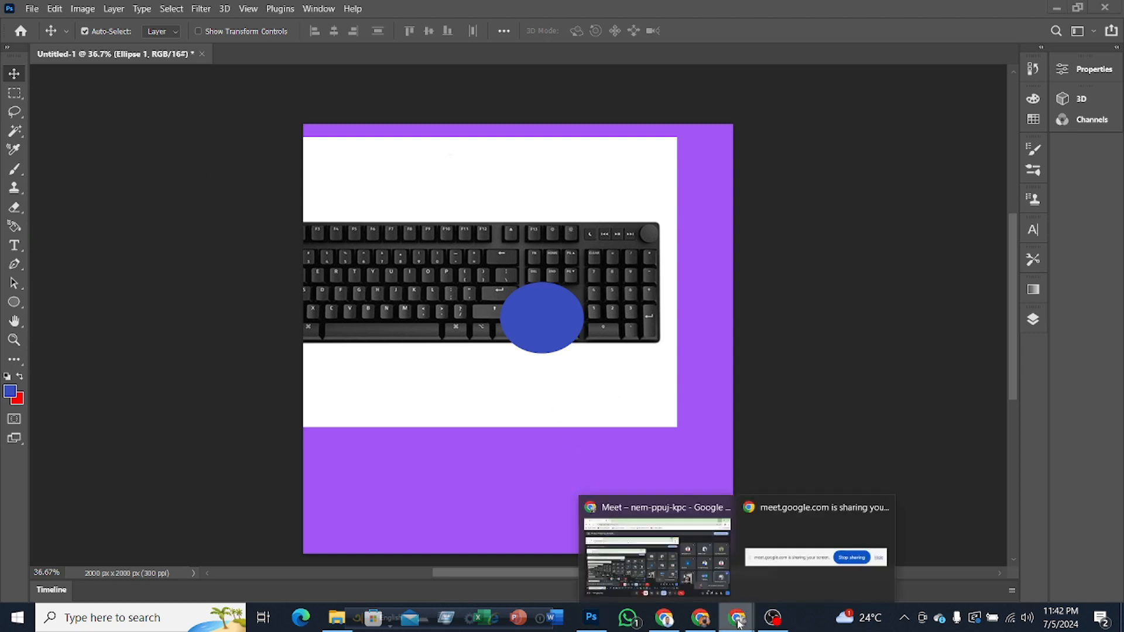
left_click(675, 586)
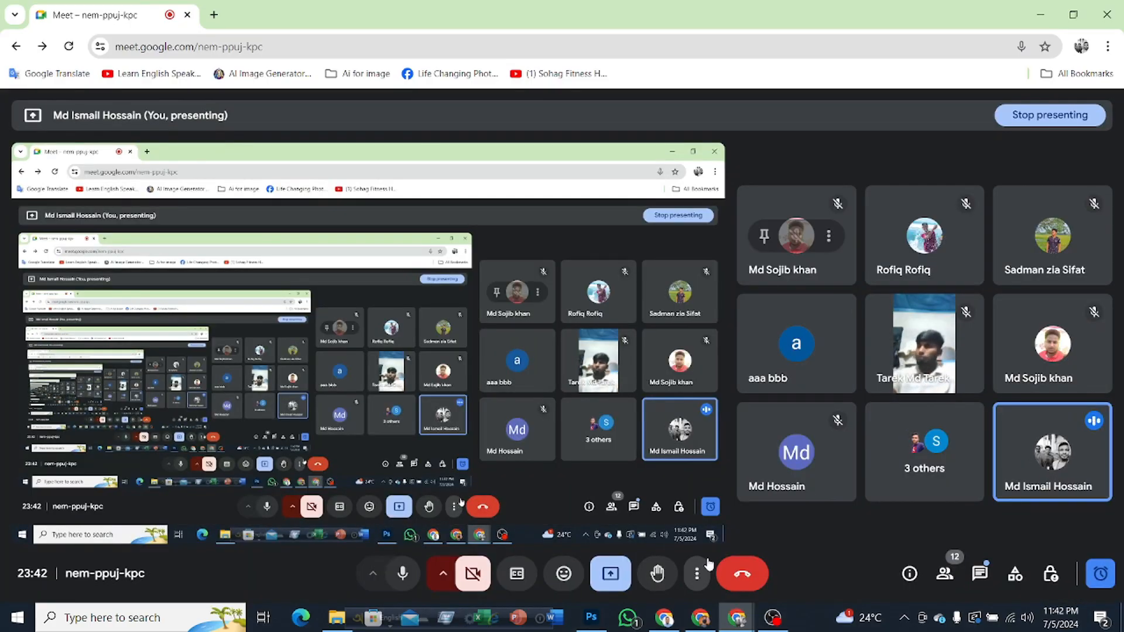
left_click(944, 573)
scroll(955, 375, "down", 5)
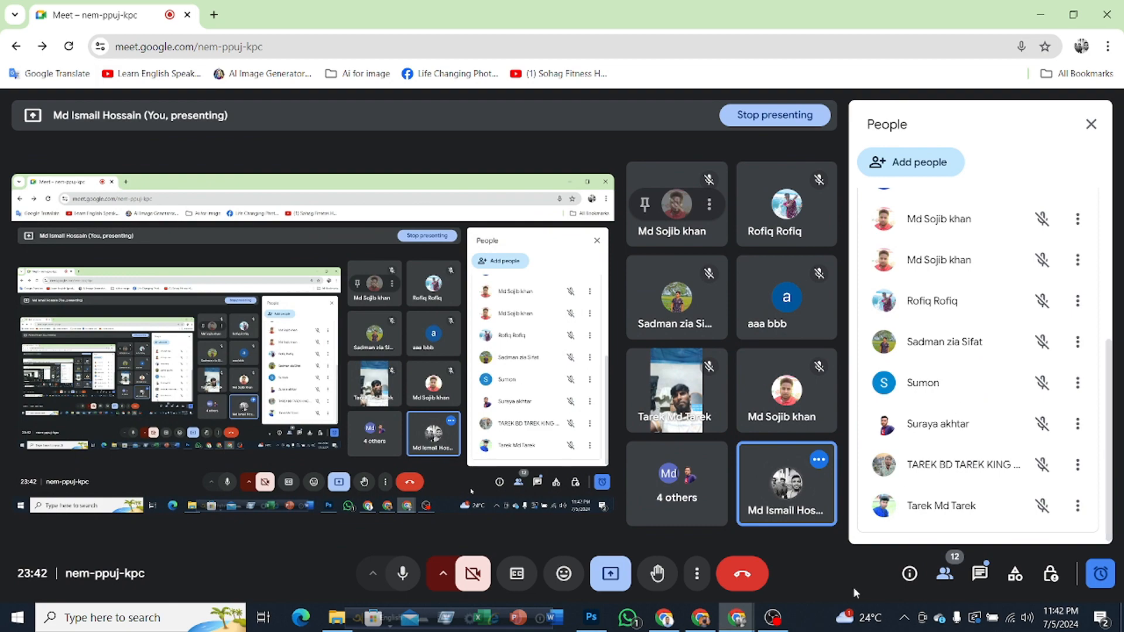
left_click(1091, 124)
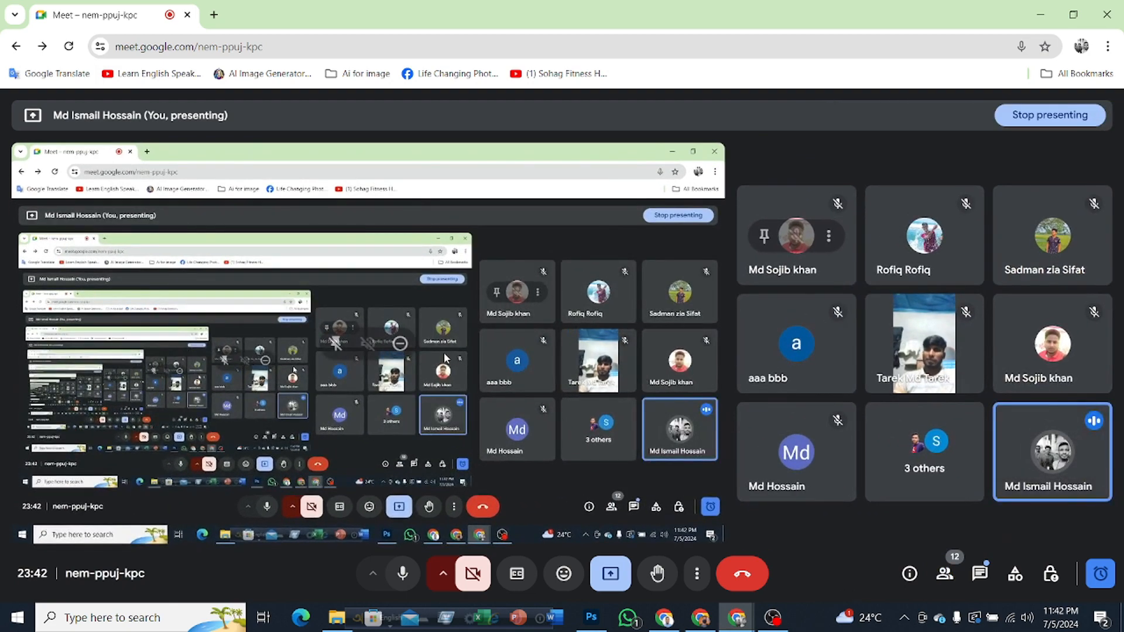
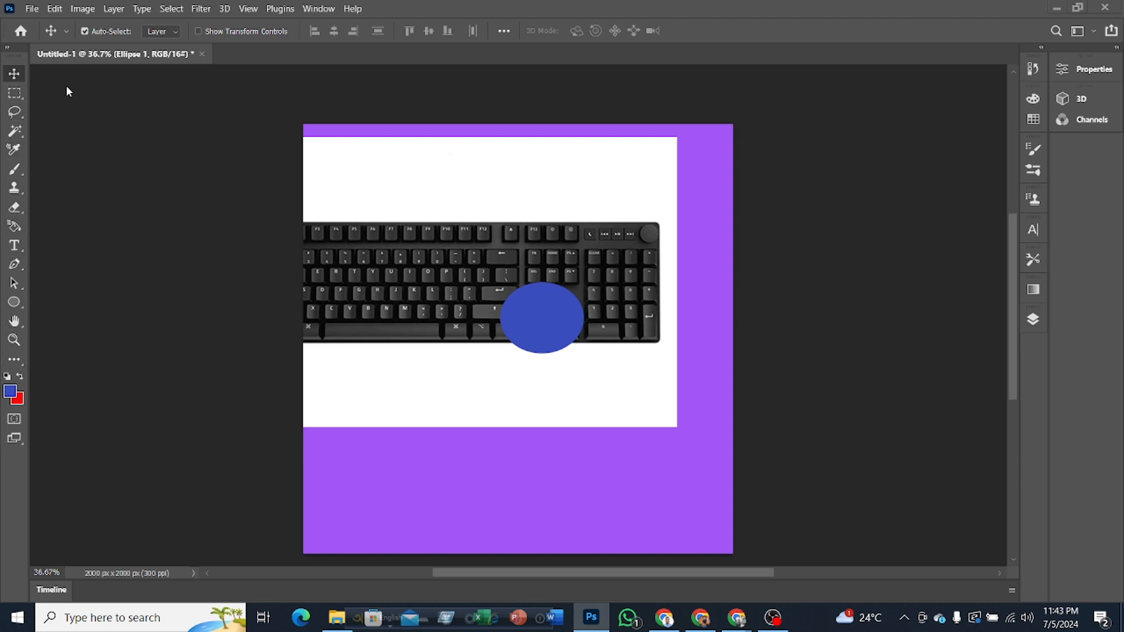
Step: Hide the Ellipse 1 and Layer 1 layers, and draw a large rectangular marquee over the purple canvas's upper-left area
left_click(1035, 320)
left_click(856, 415)
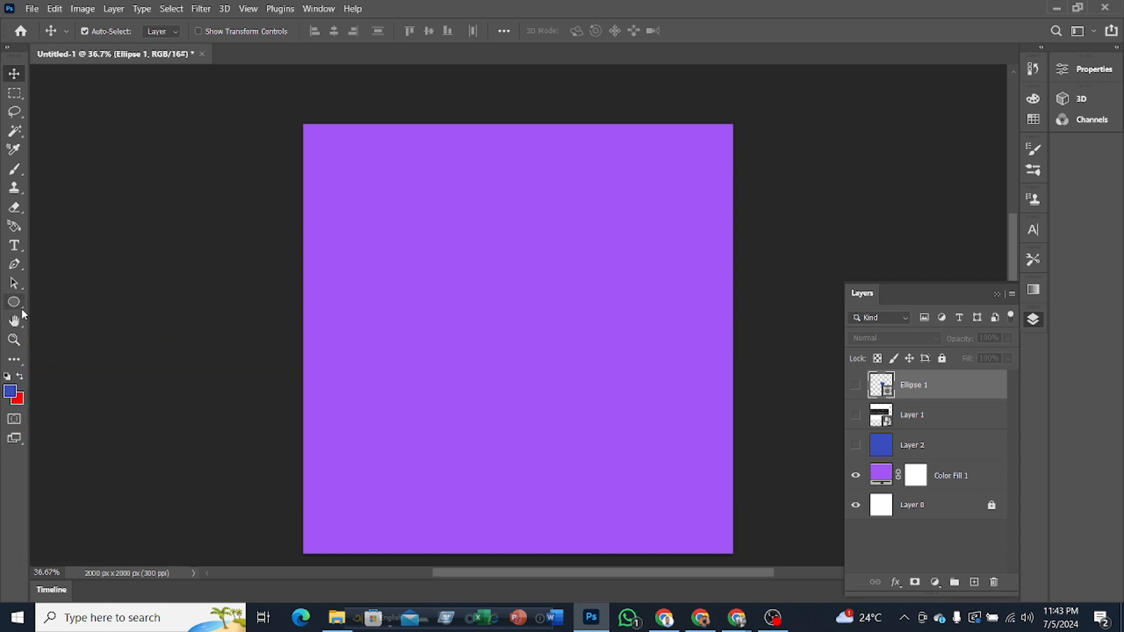
left_click(22, 98)
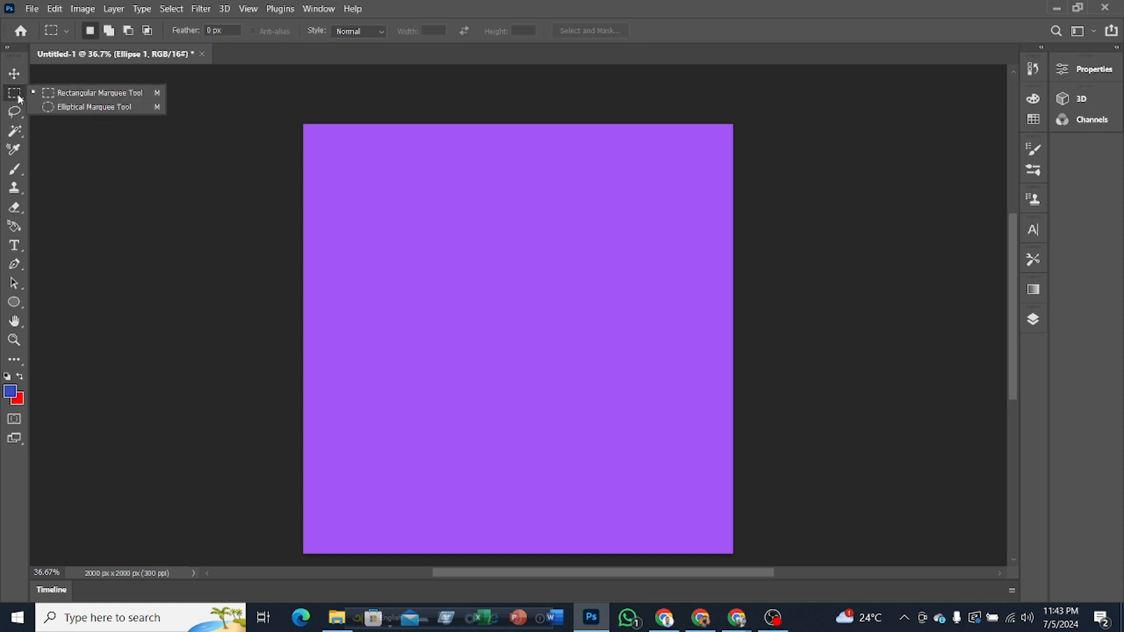
left_click(61, 96)
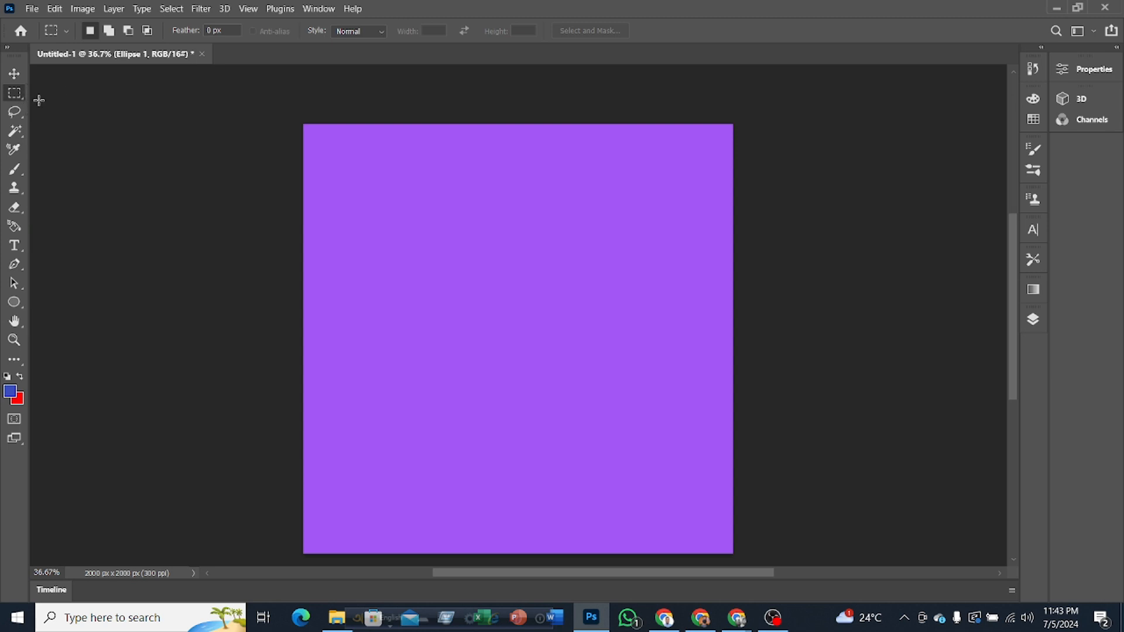
left_click_drag(352, 168, 557, 409)
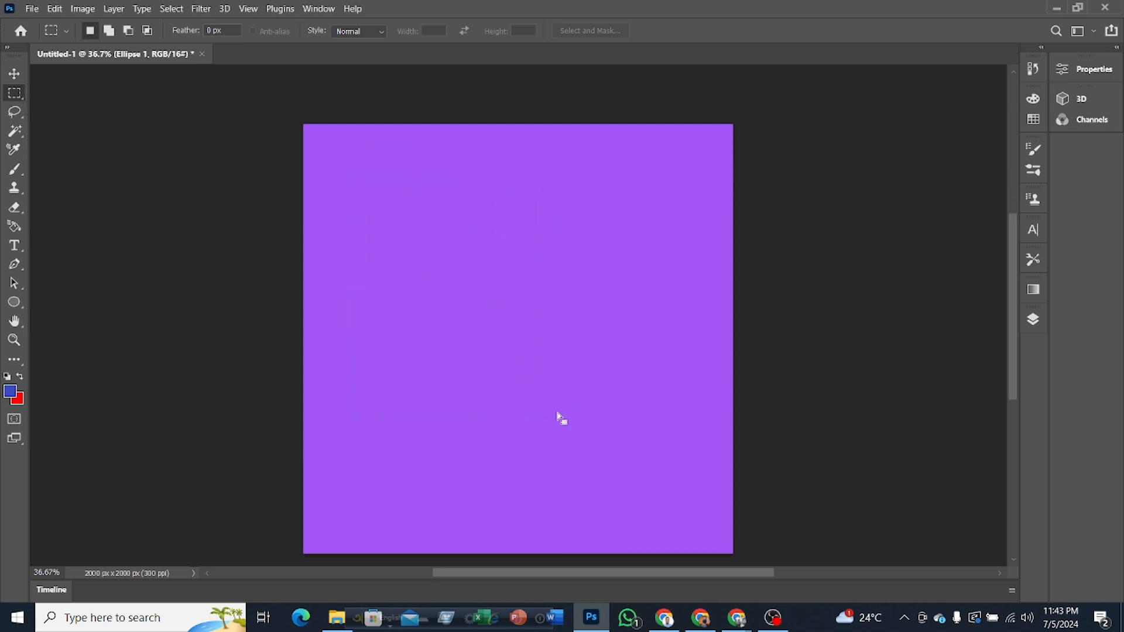
Step: Create a new layer with default settings and fill its rectangular selection with the red background color
right_click(414, 236)
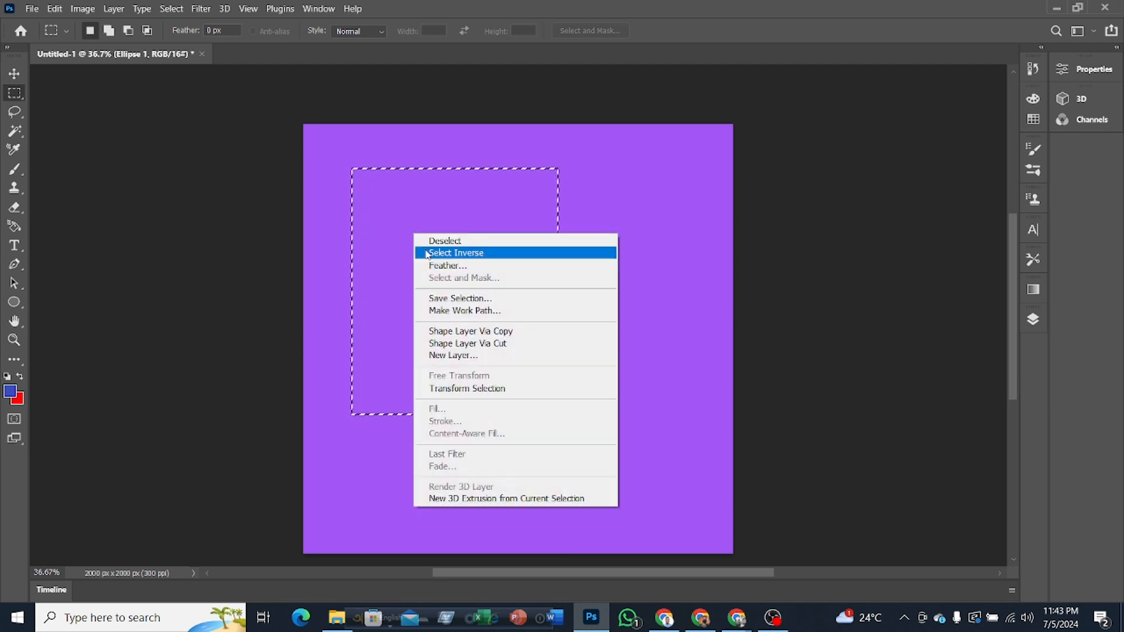
left_click(455, 356)
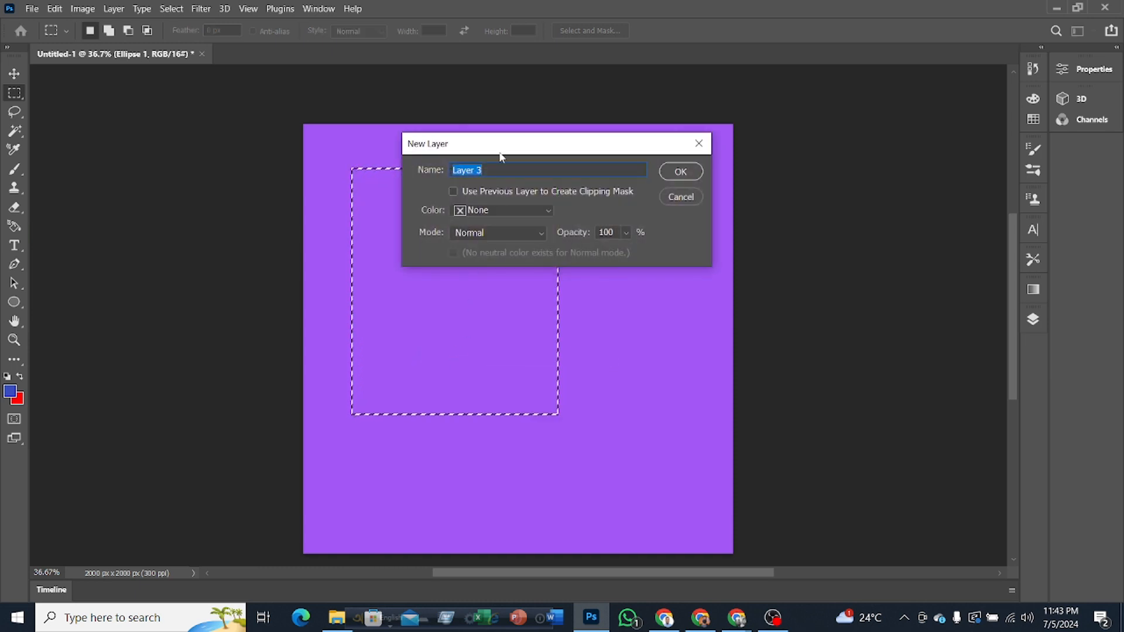
left_click(677, 172)
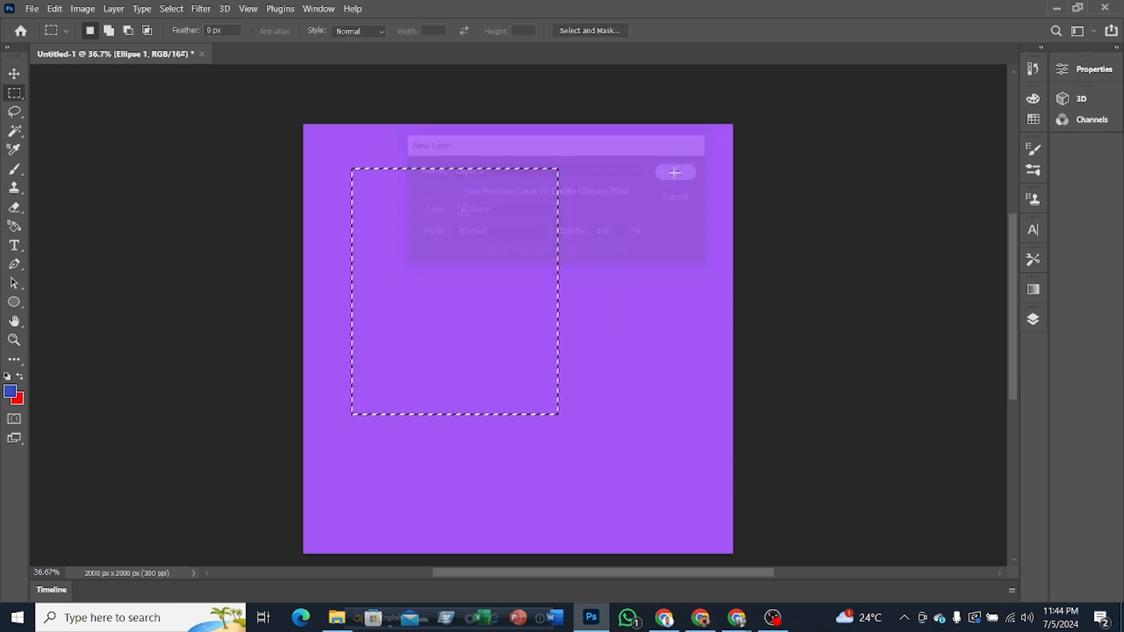
left_click(1033, 319)
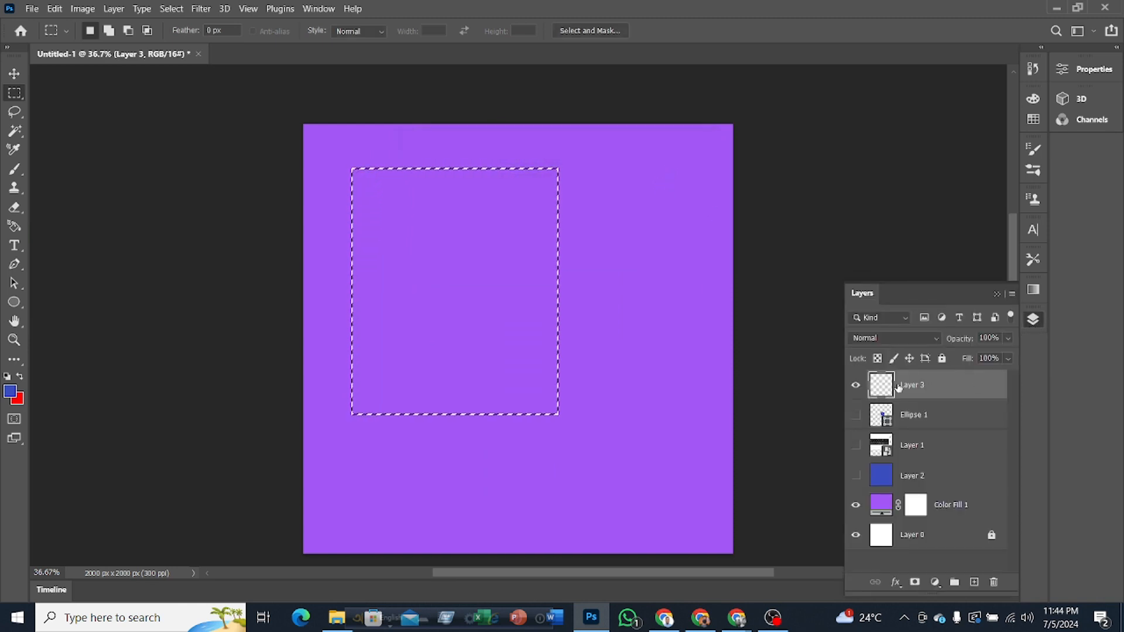
key("ctrl+BackSpace")
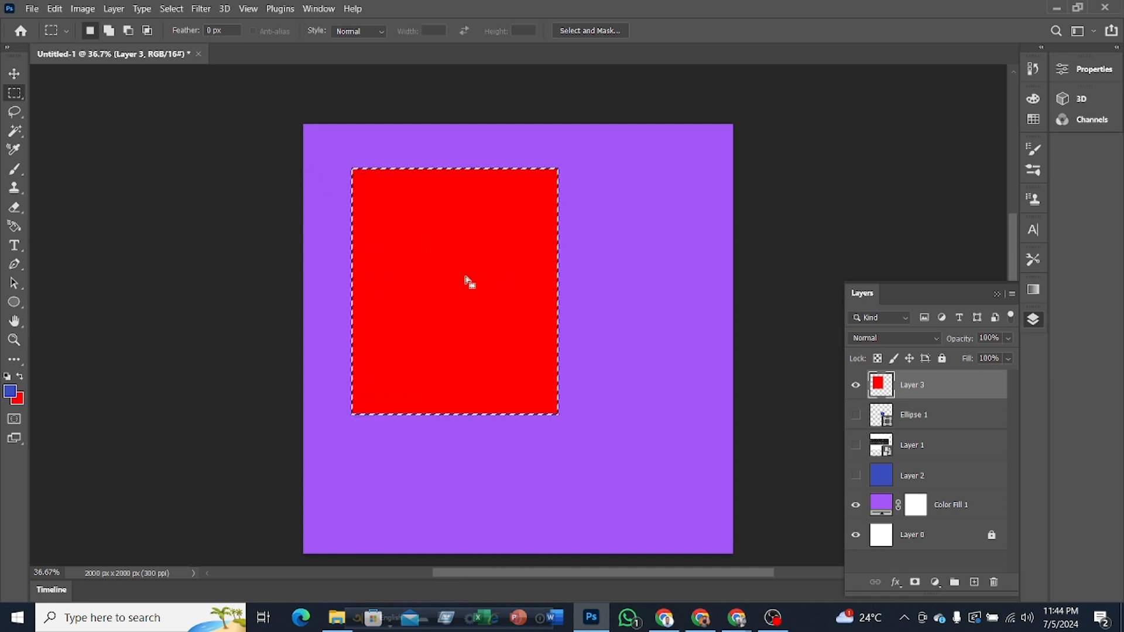
Step: Delete the red rectangle's layer and clear the selection
key("Delete")
key("Delete")
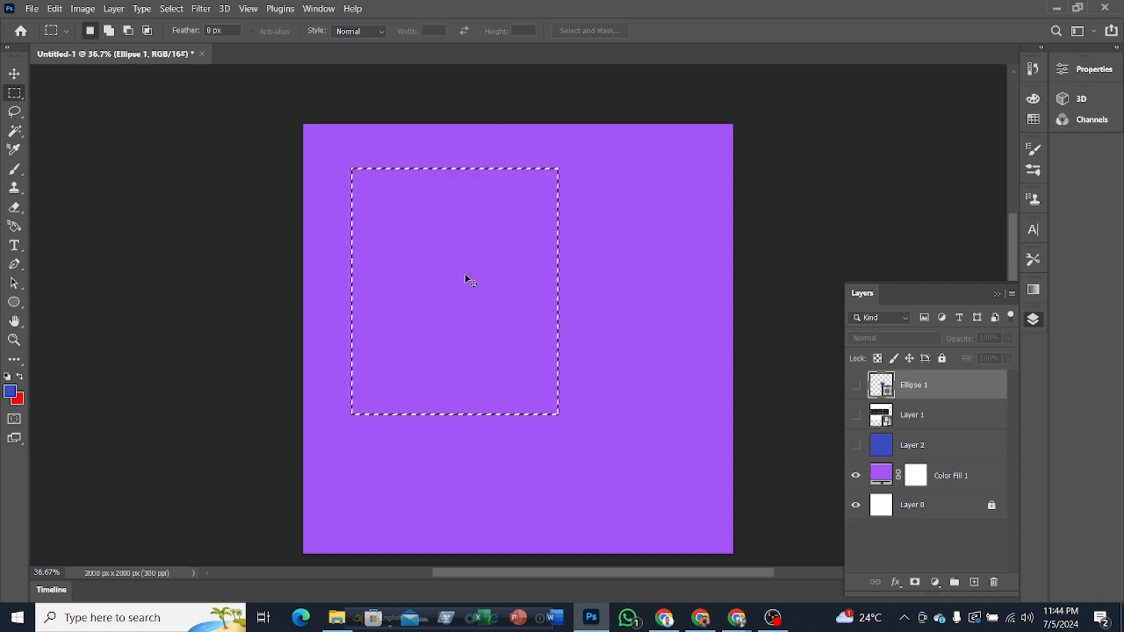
key("ctrl+d")
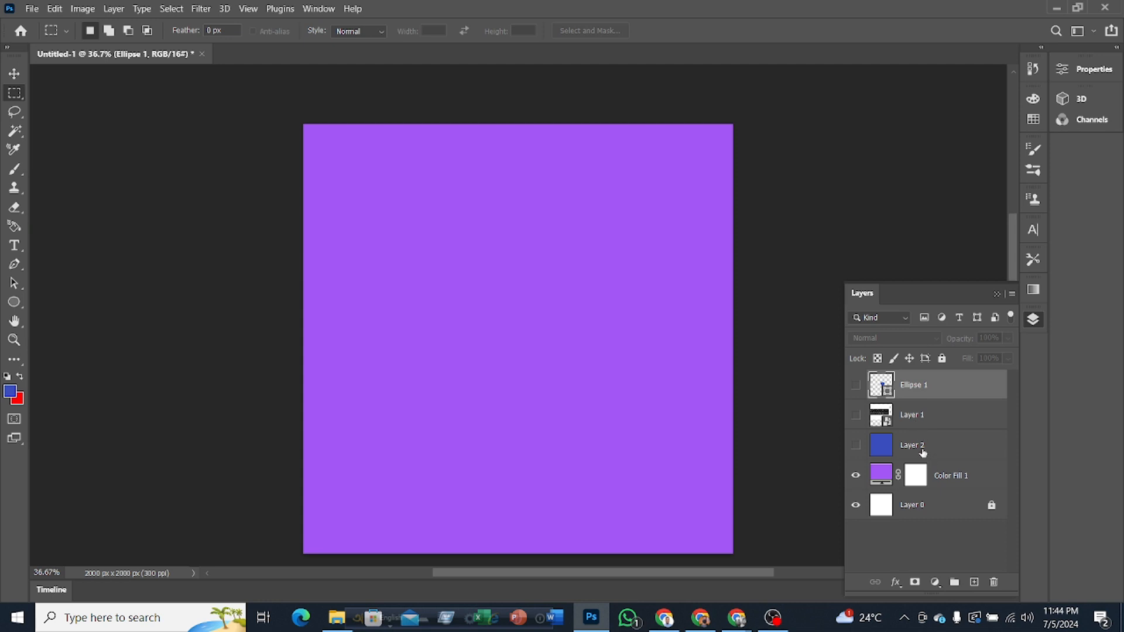
Step: Reorder Layer 1 below Layer 2, and draw a thin rectangular marquee across the full canvas width near its upper edge
left_click_drag(911, 416, 922, 452)
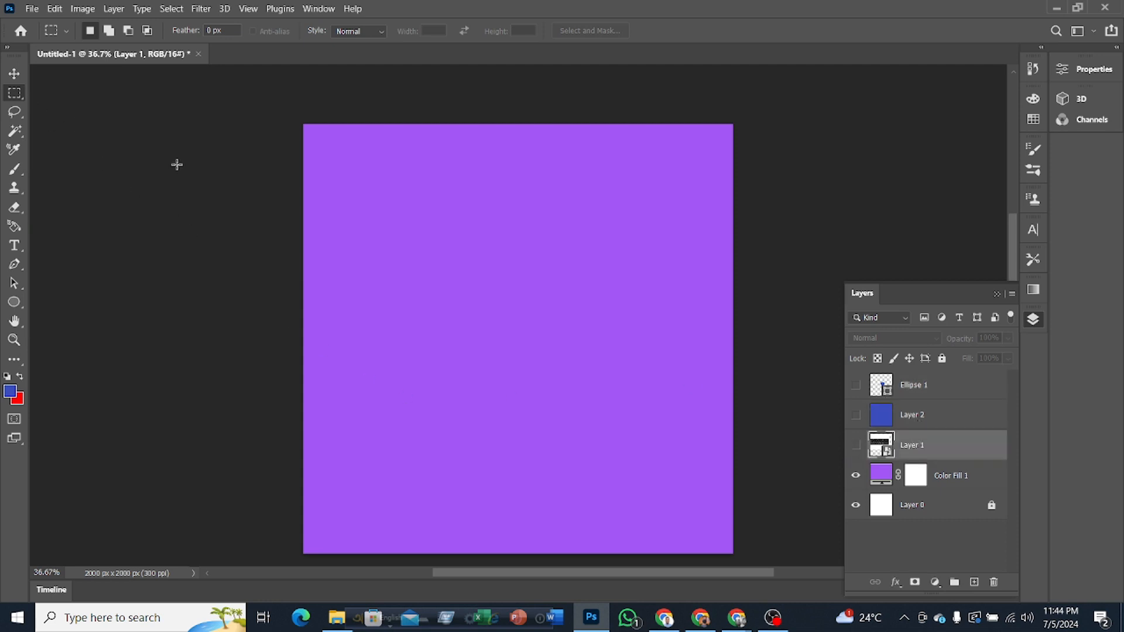
left_click_drag(335, 159, 537, 282)
left_click(536, 281)
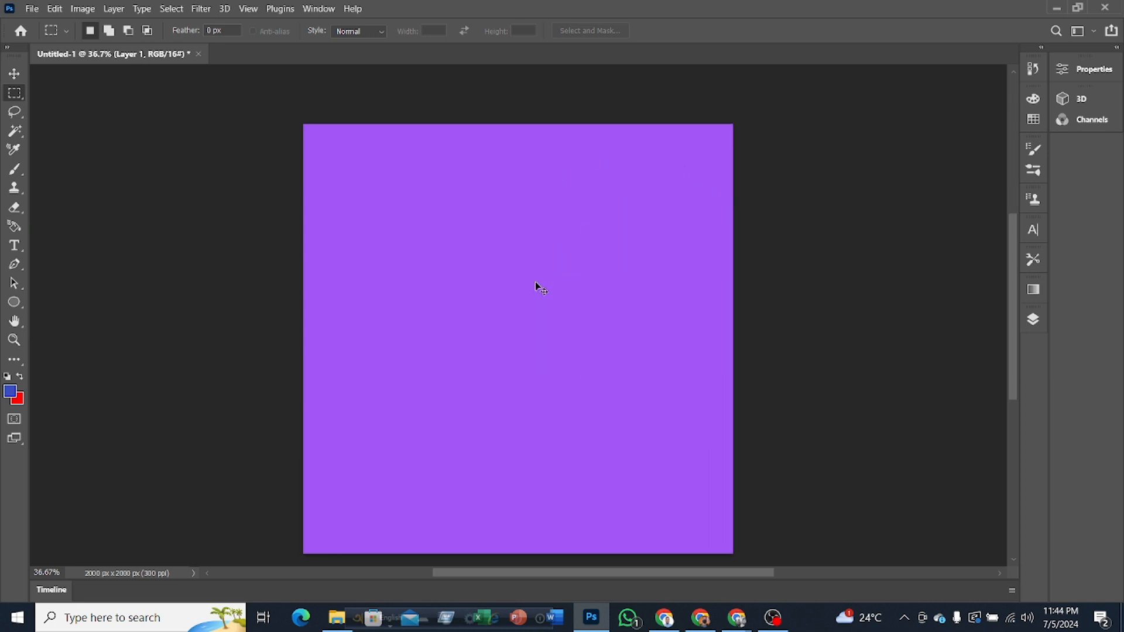
left_click_drag(288, 177, 739, 204)
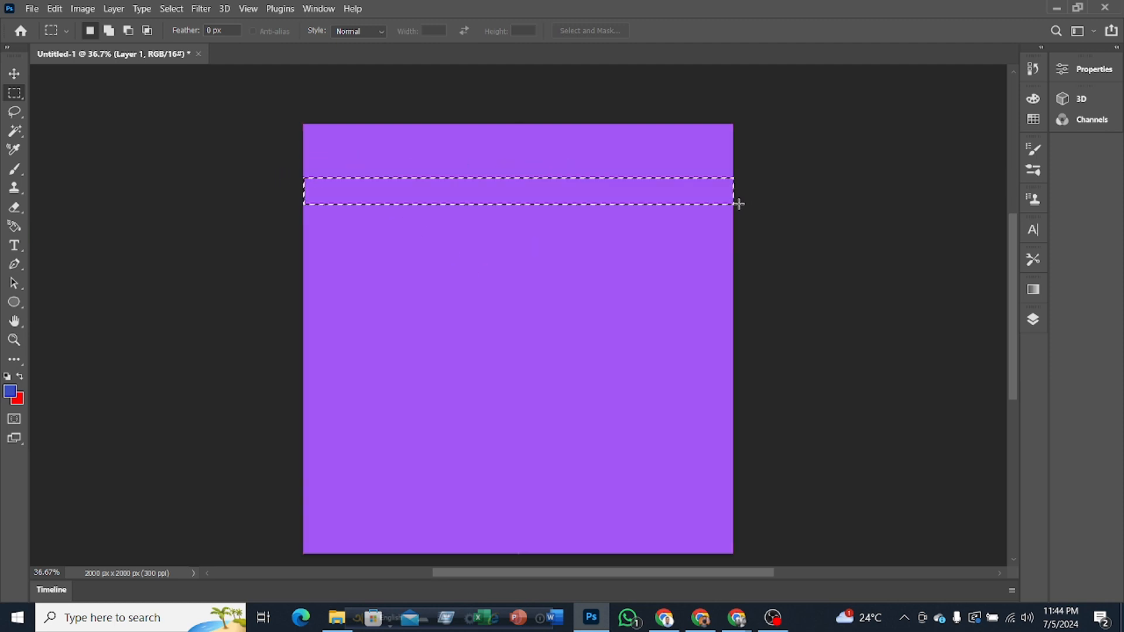
Step: Create a new layer named 012 for the strip selection, with Normal mode and 100% opacity
right_click(498, 192)
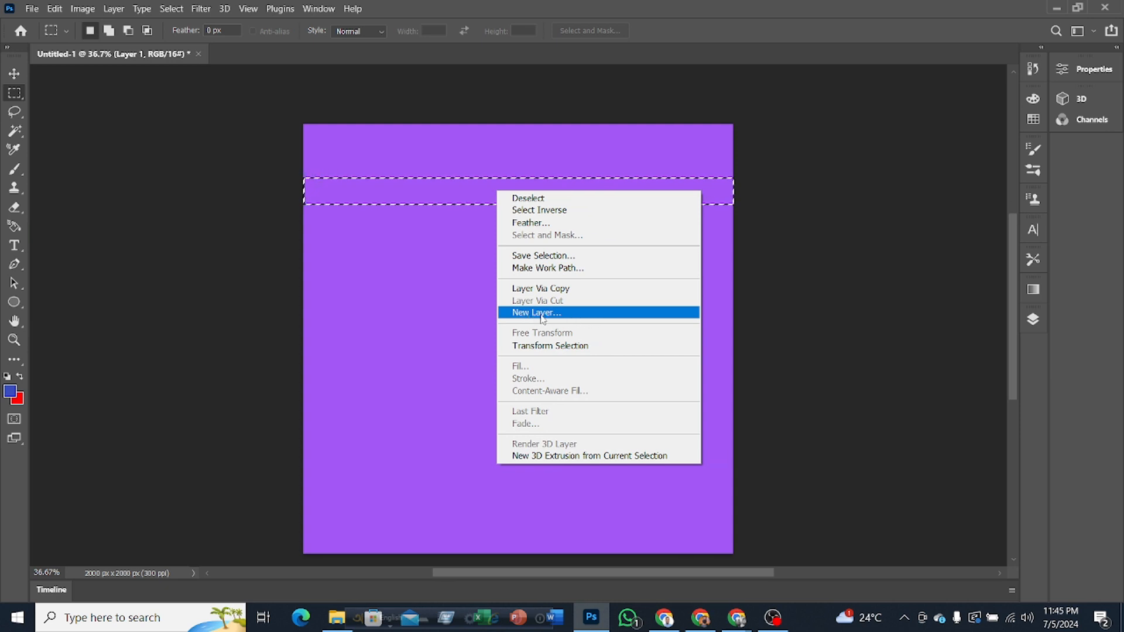
left_click(542, 316)
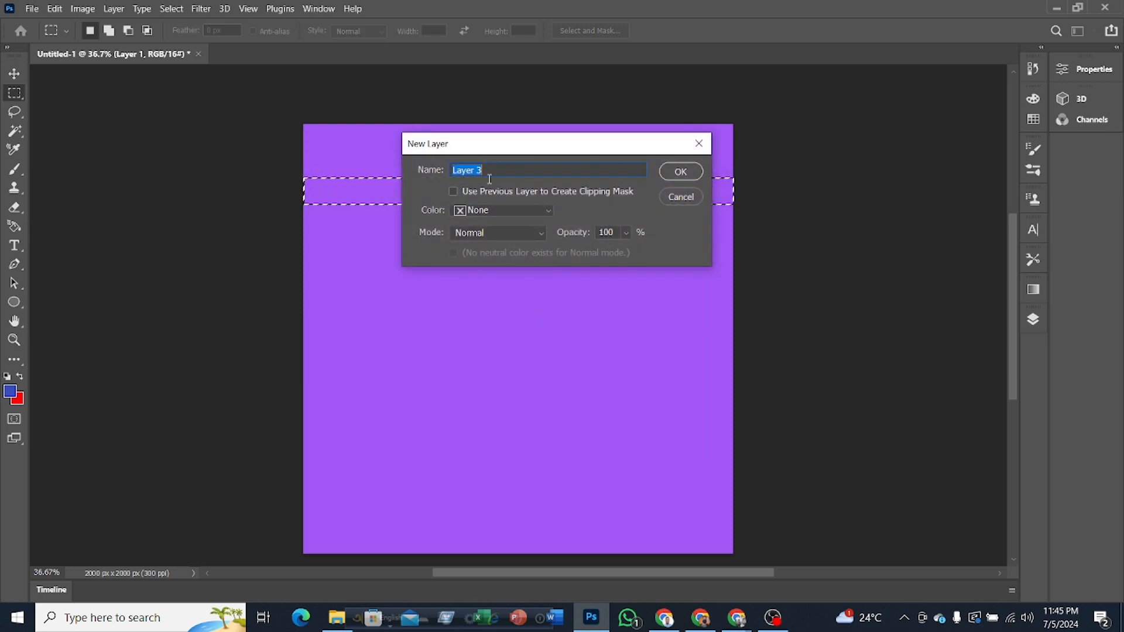
type("012")
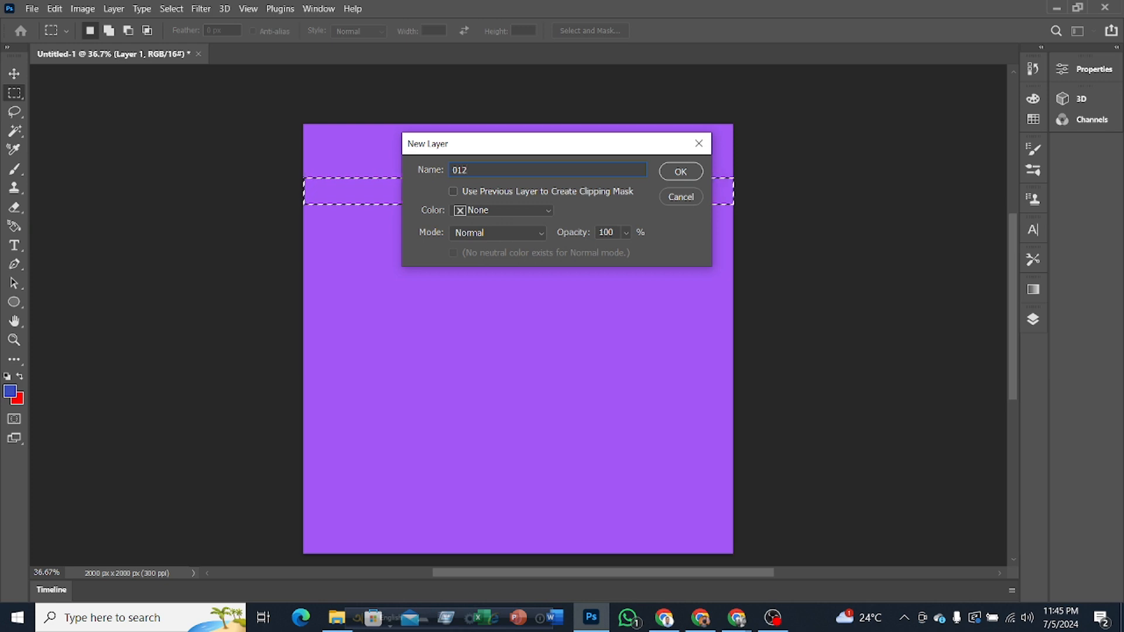
left_click(681, 175)
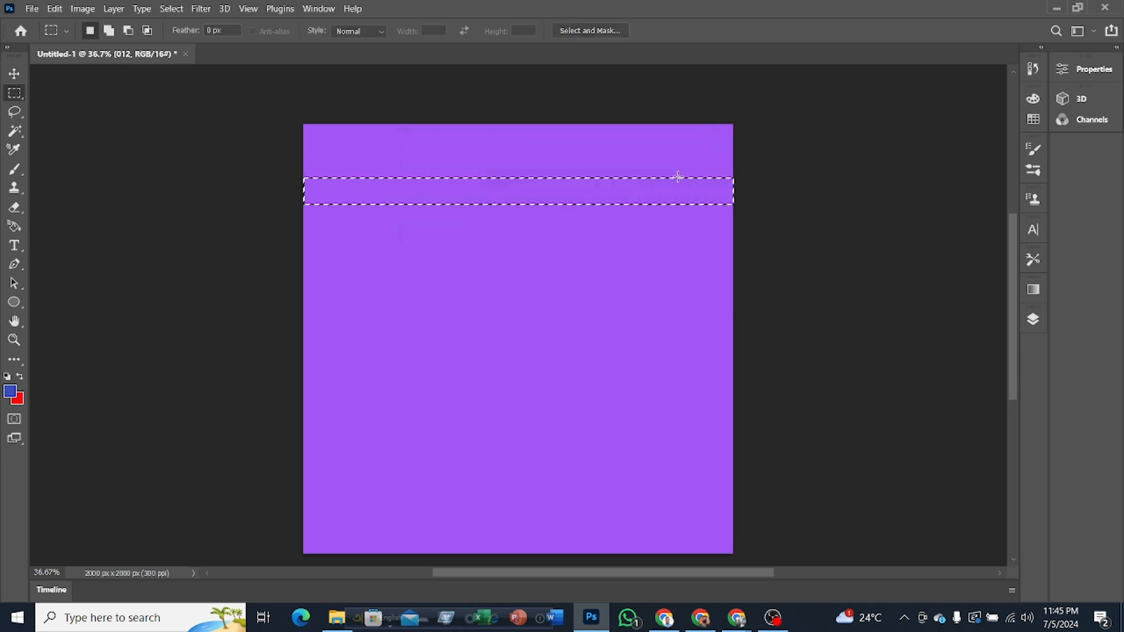
Step: Fill the strip on layer 012 with the blue foreground color, and replace it with the red background color
left_click(1033, 320)
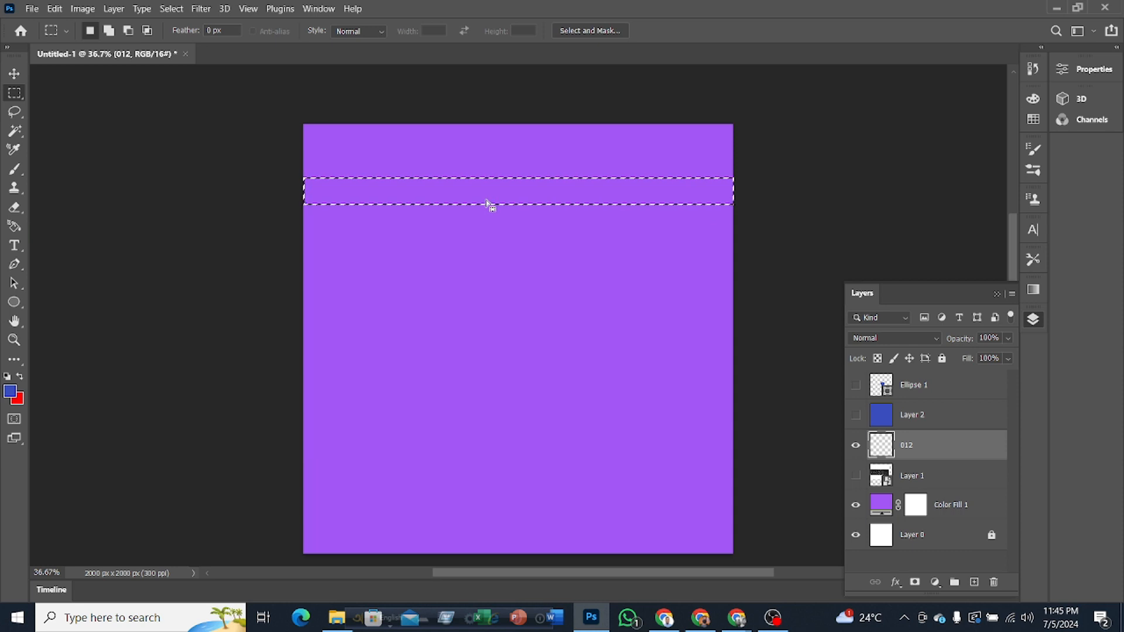
key("alt+BackSpace")
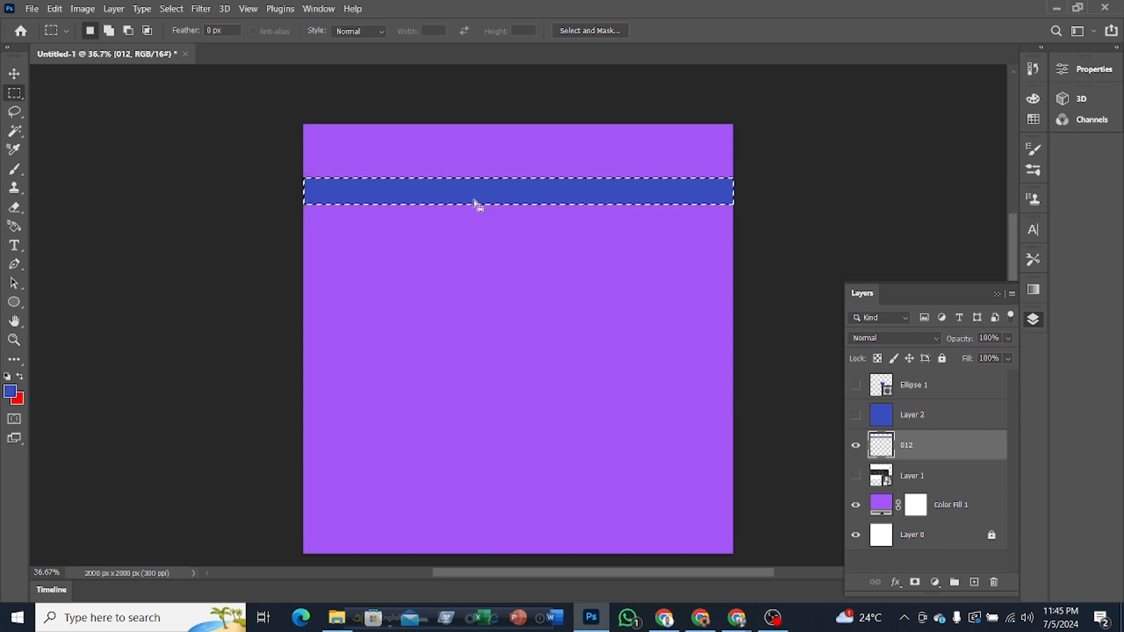
key("ctrl+BackSpace")
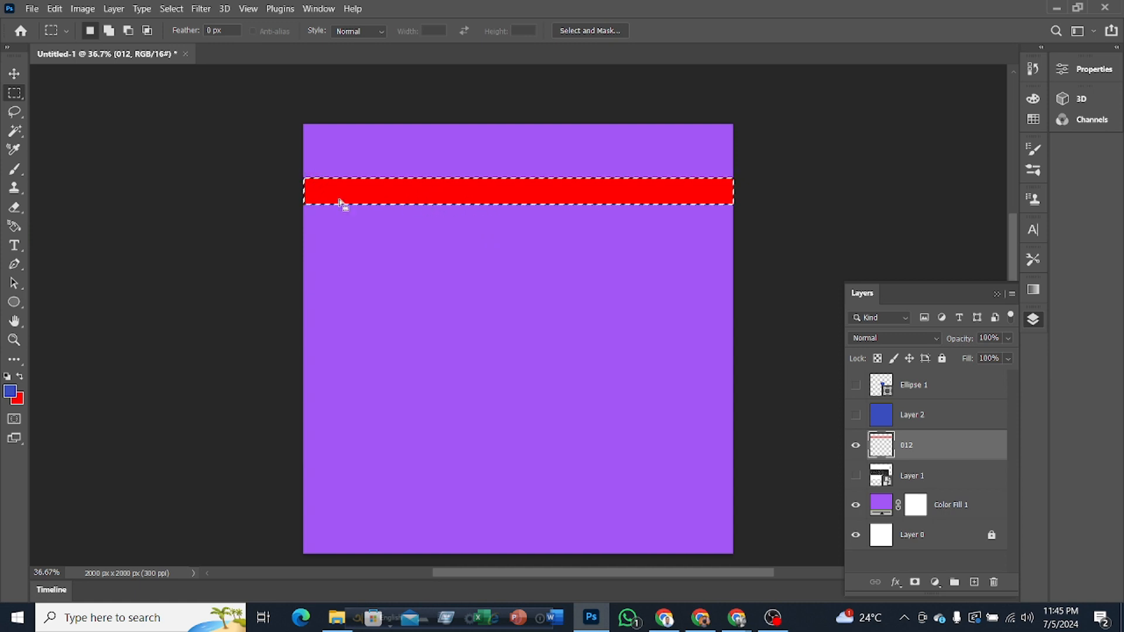
Step: Move the selected red strip slightly down and to the right, and return it to span the full canvas width
left_click(17, 76)
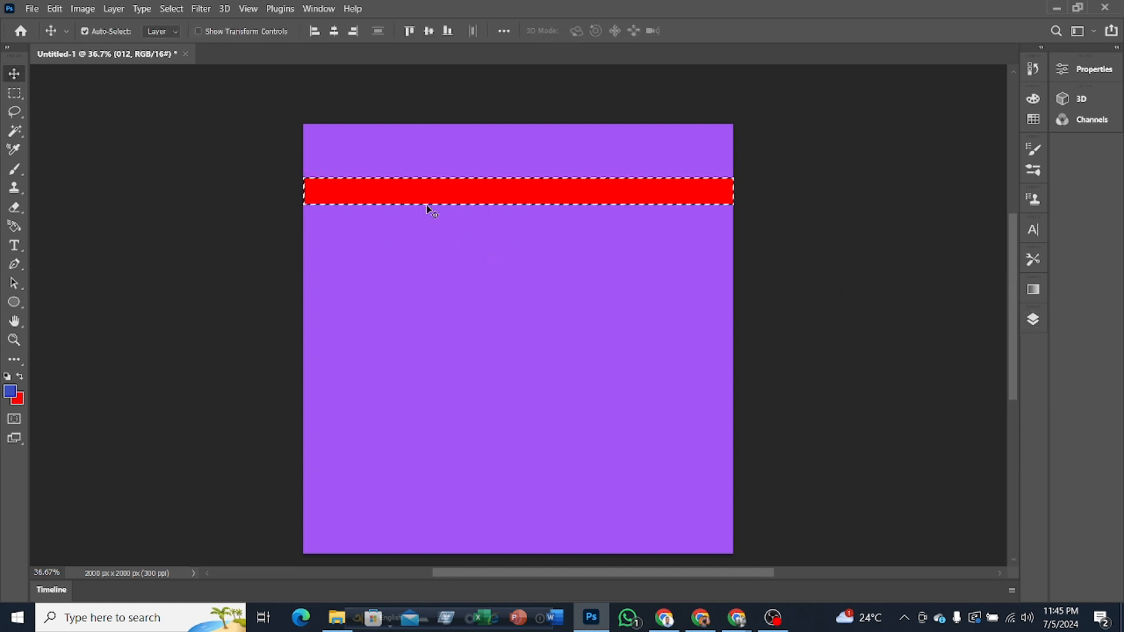
mouse_move(422, 202)
left_mouse_down()
mouse_move(422, 223)
mouse_move(451, 198)
mouse_move(434, 219)
left_mouse_up()
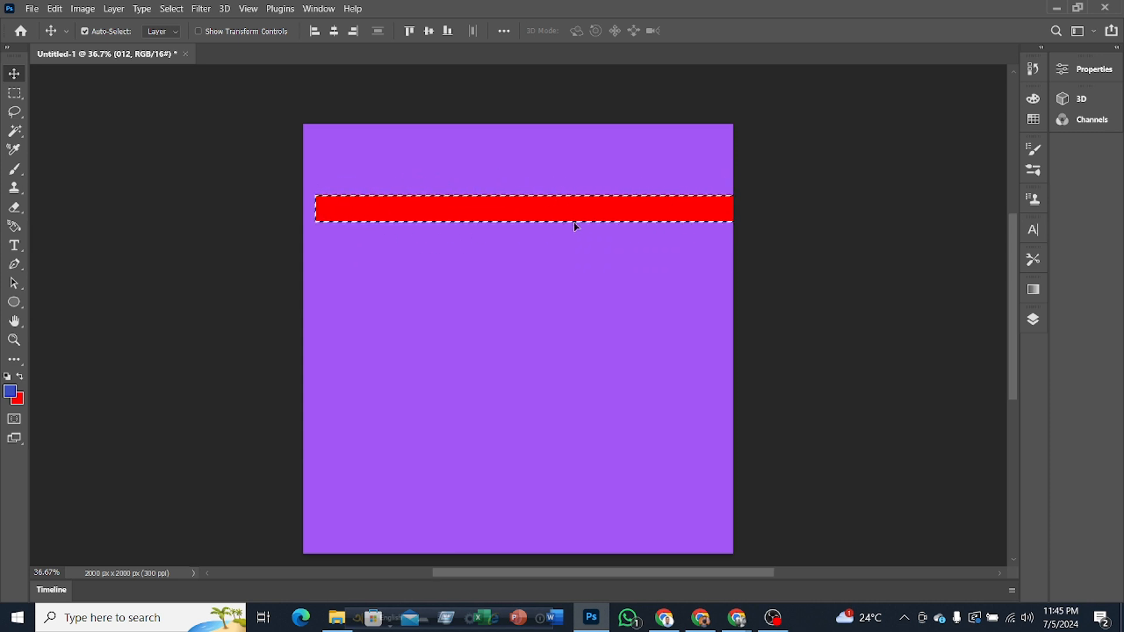
scroll(574, 223, "up", 2)
left_click_drag(511, 210, 536, 187)
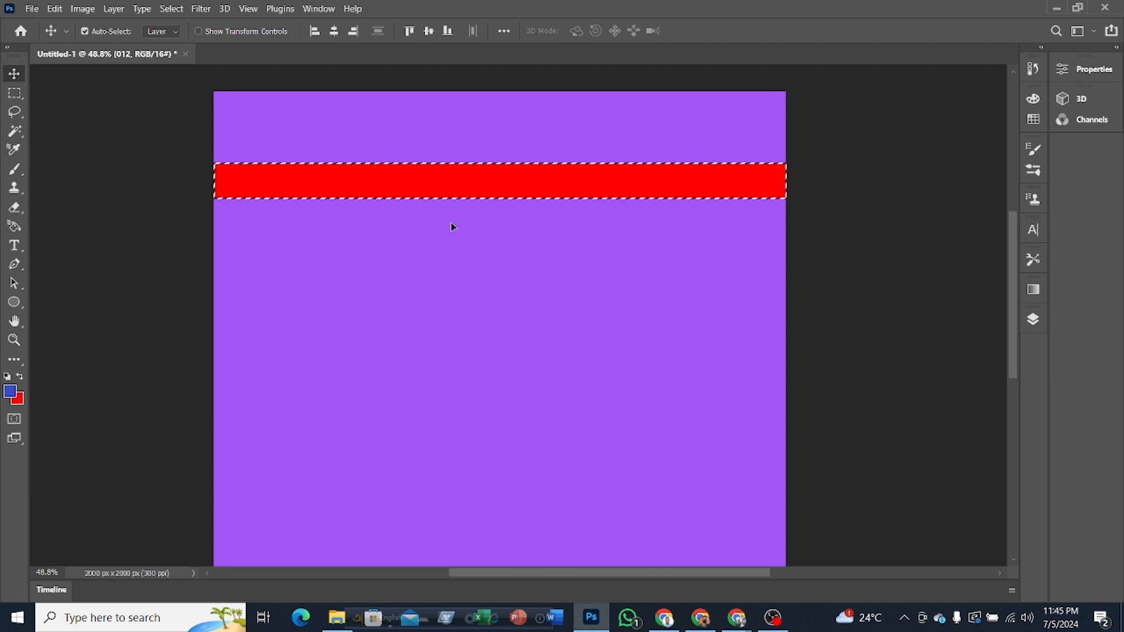
Step: Deselect the red strip and restore the same selection with Reselect
key("ctrl")
key("ctrl+d")
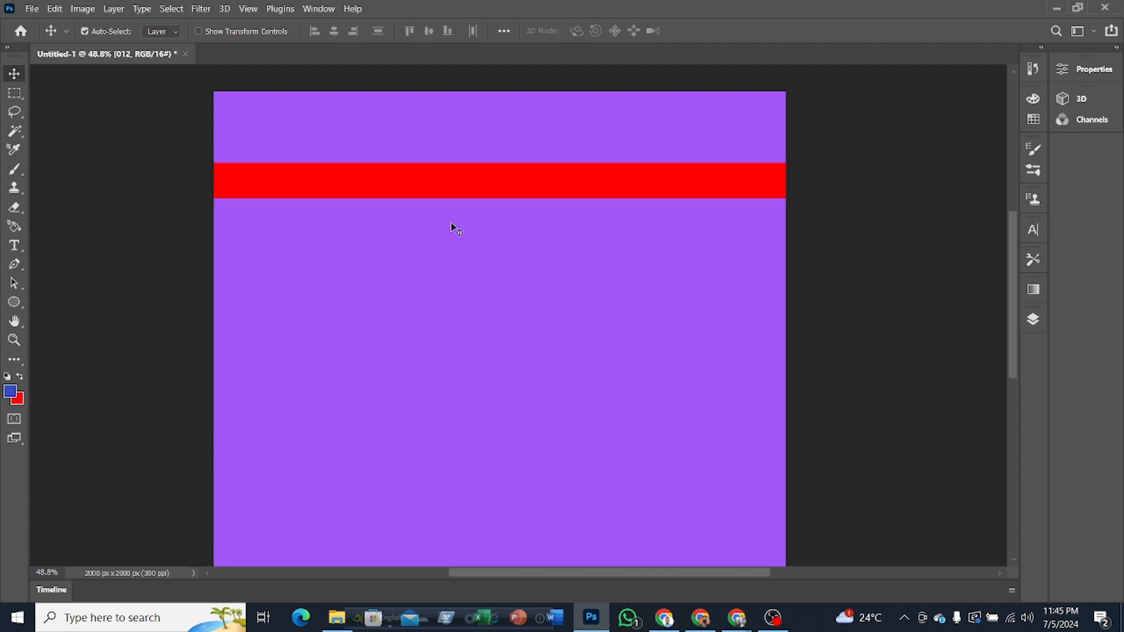
scroll(449, 207, "up", 1)
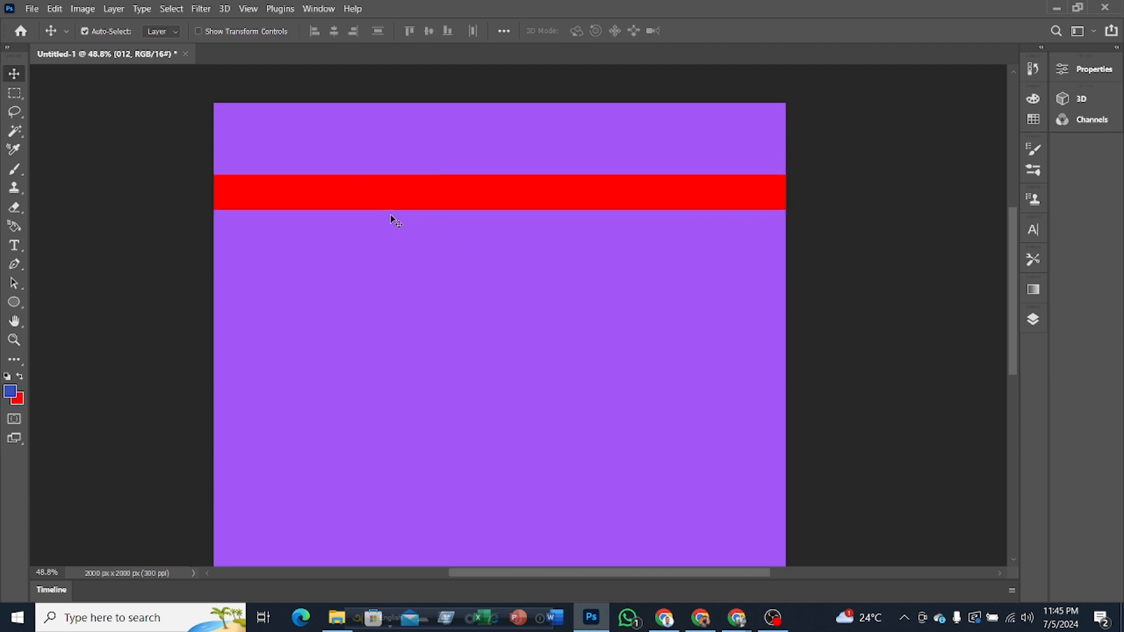
key("ctrl+shift+d")
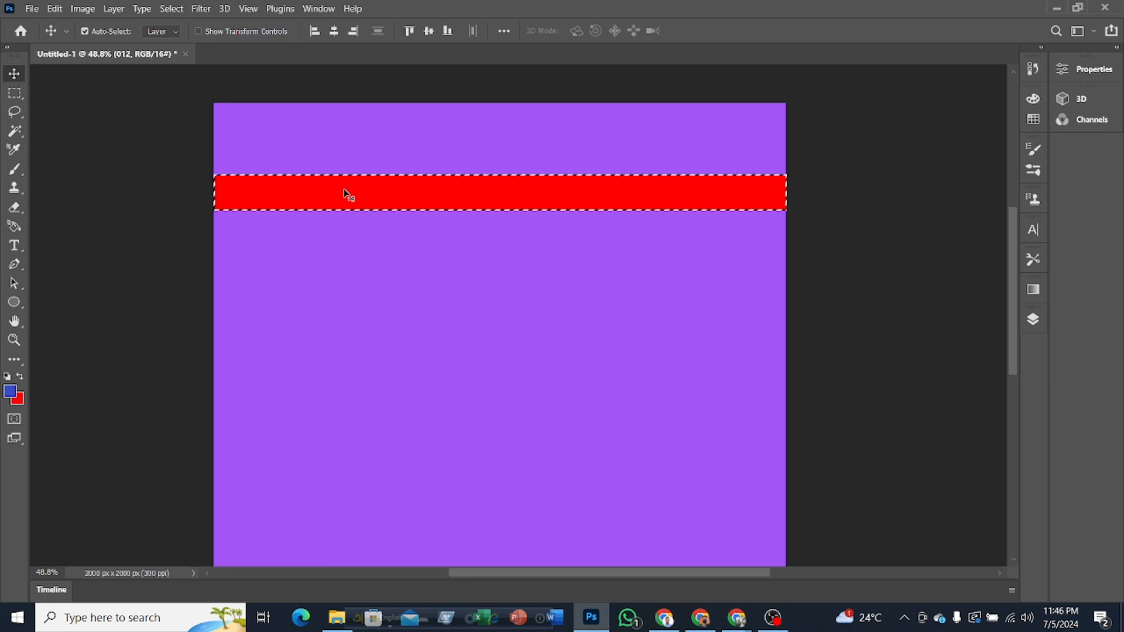
Step: Move the selected red strip down, shift the selection outline above it, and choose the Color Fill 1 layer from the canvas
left_click_drag(344, 191, 344, 236)
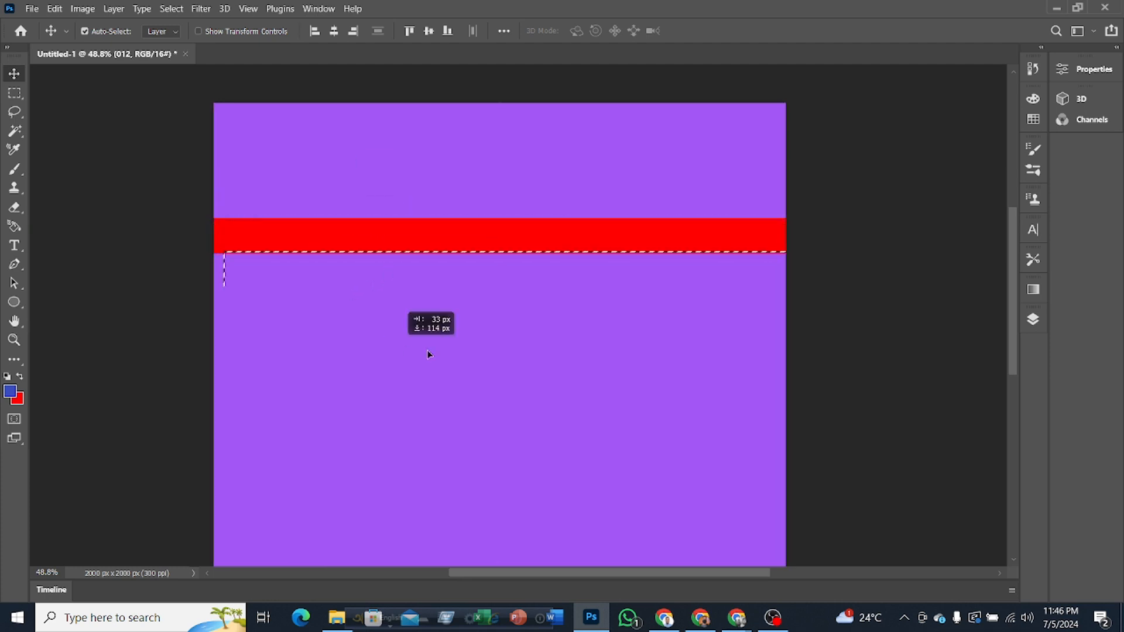
left_click_drag(427, 350, 350, 199)
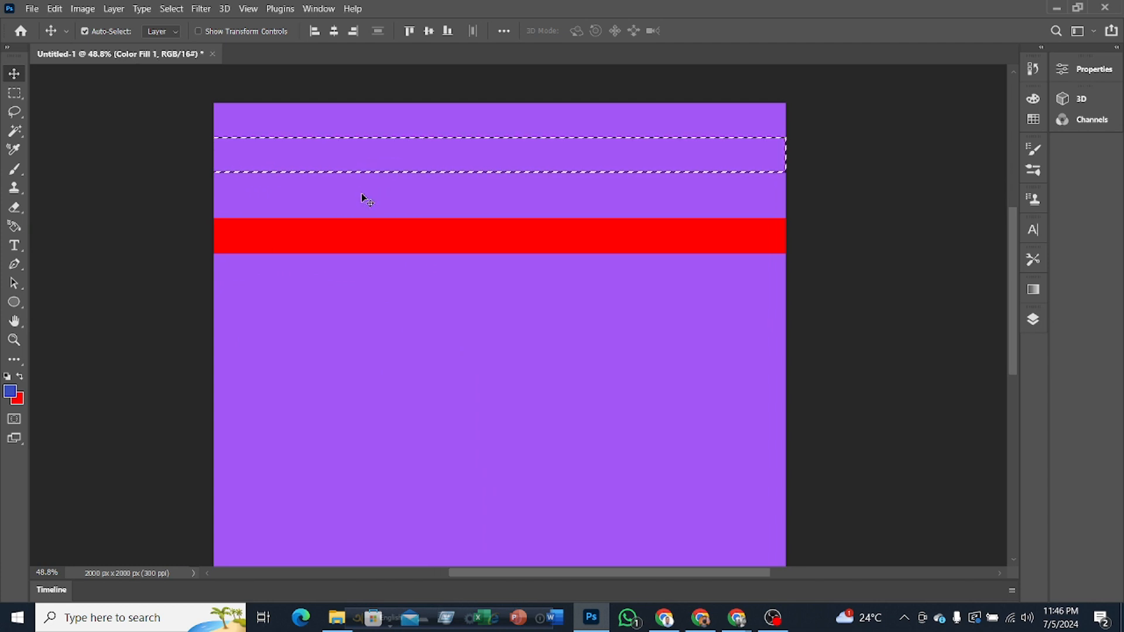
right_click(392, 167)
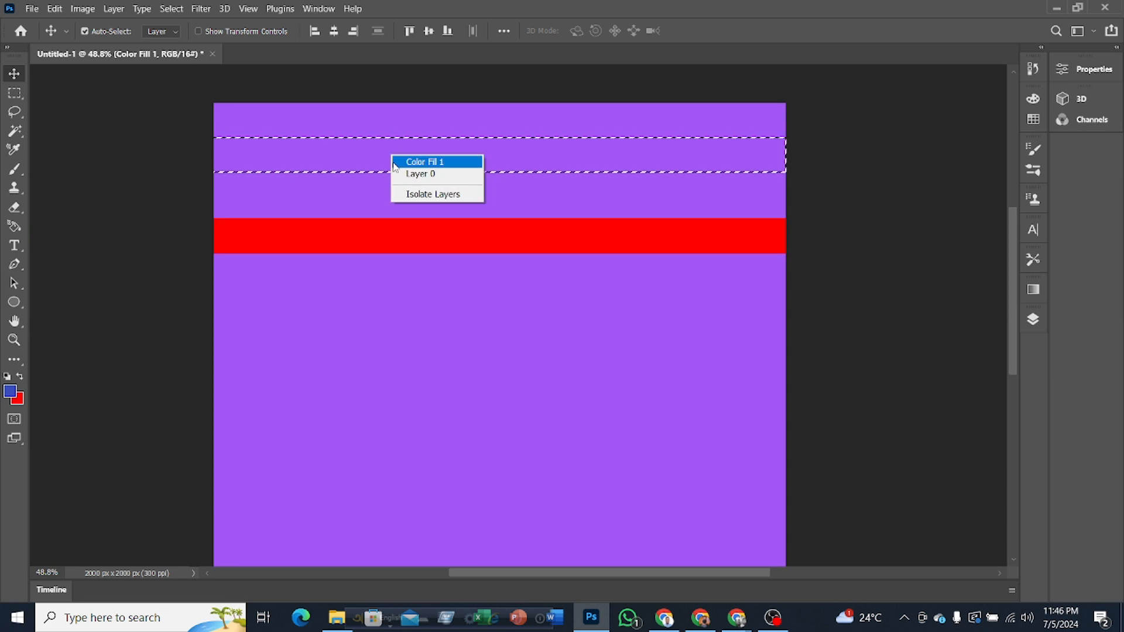
left_click(433, 164)
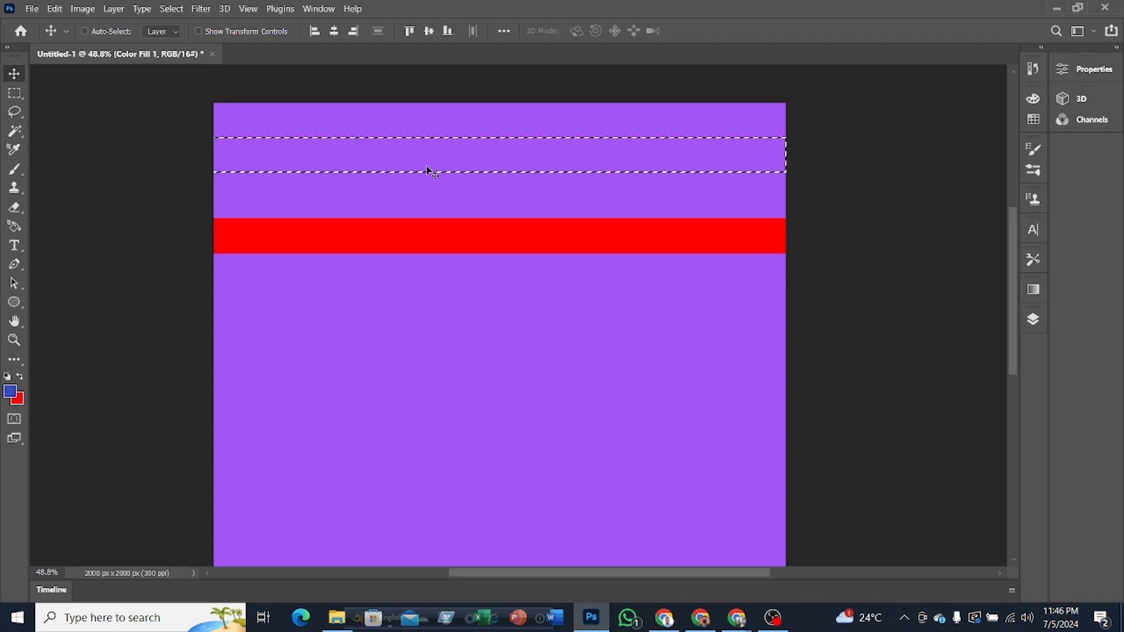
Step: Clear the selection and use the Move tool to bring the red strip down to just above the canvas's middle
key("z")
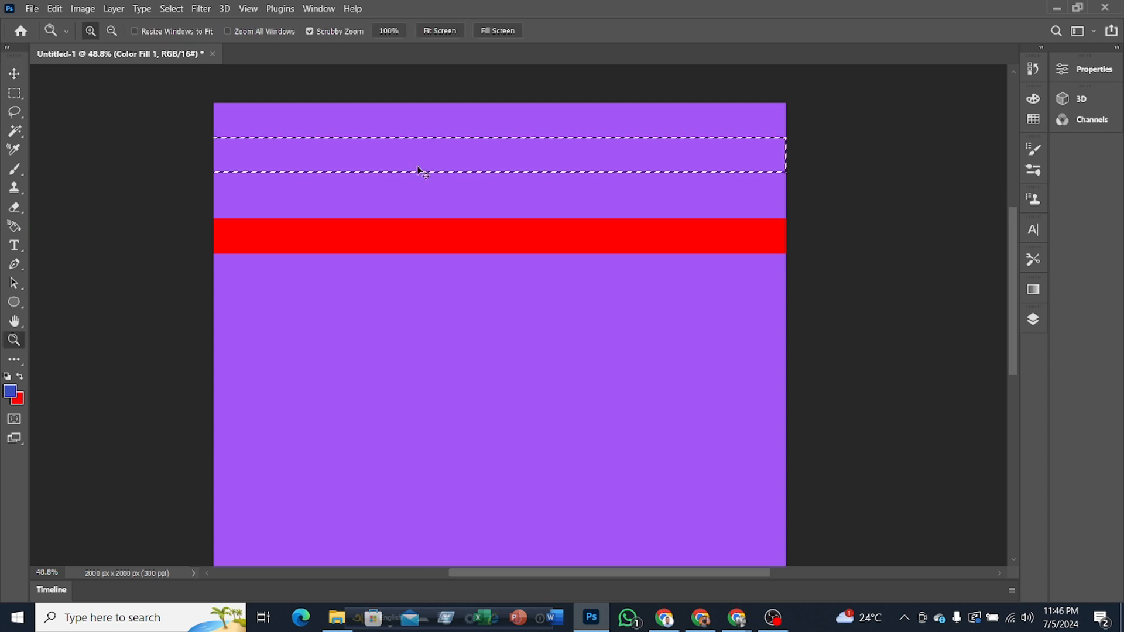
key("ctrl+d")
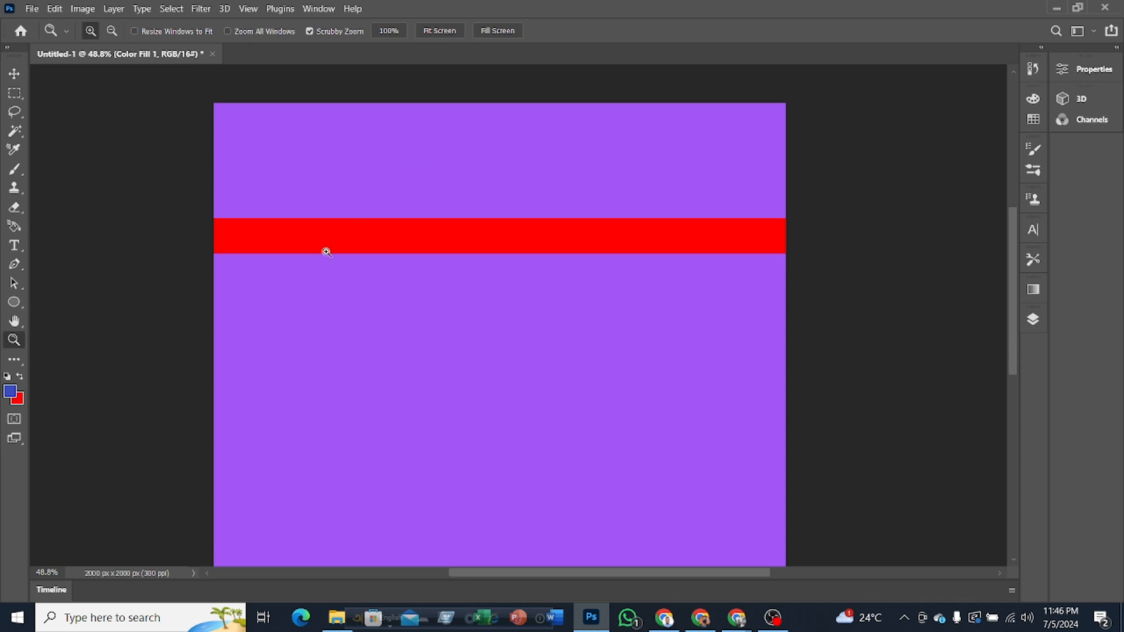
left_click(16, 78)
left_click_drag(453, 240, 405, 362)
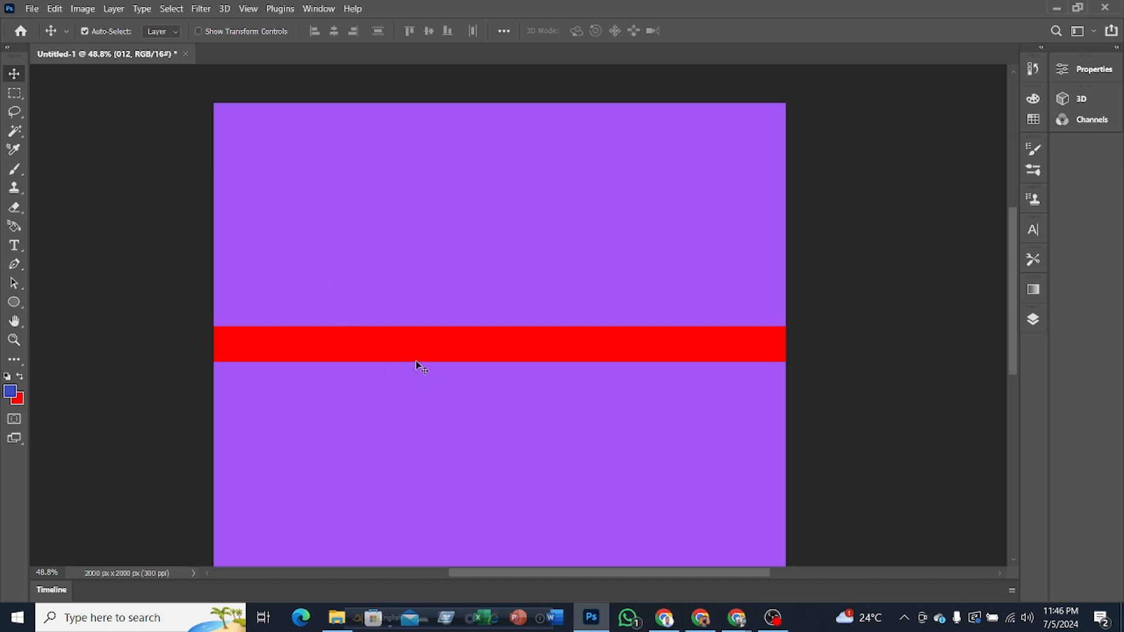
Step: Draw a nearly circular Elliptical Marquee selection on the purple area above the red strip, left of the canvas's center
left_click(17, 92)
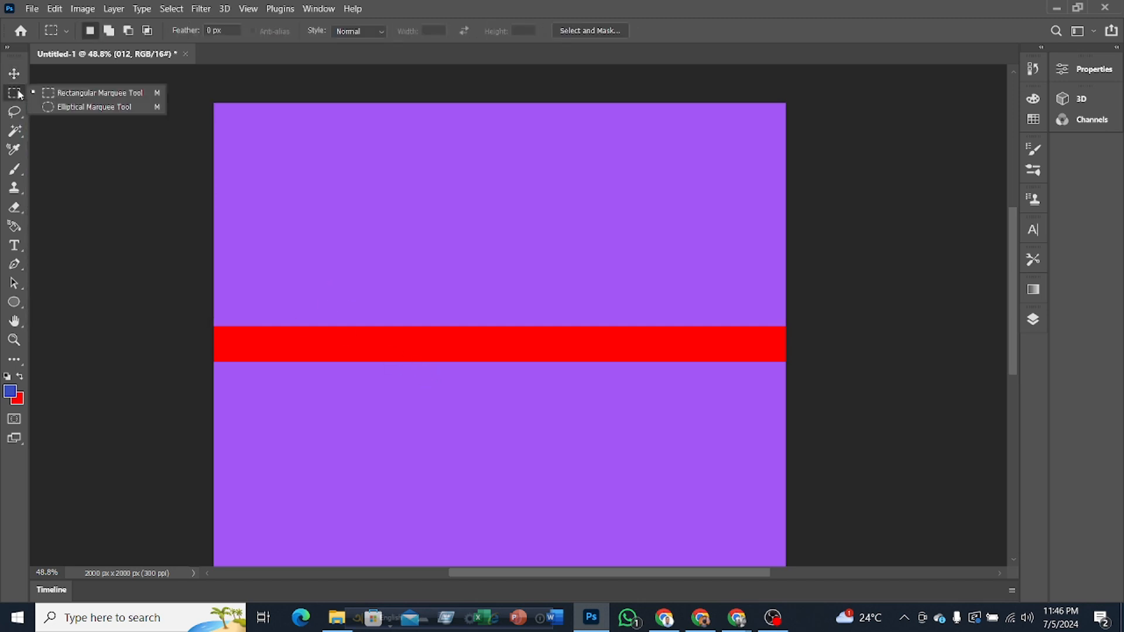
left_click(96, 107)
left_click_drag(298, 126, 457, 278)
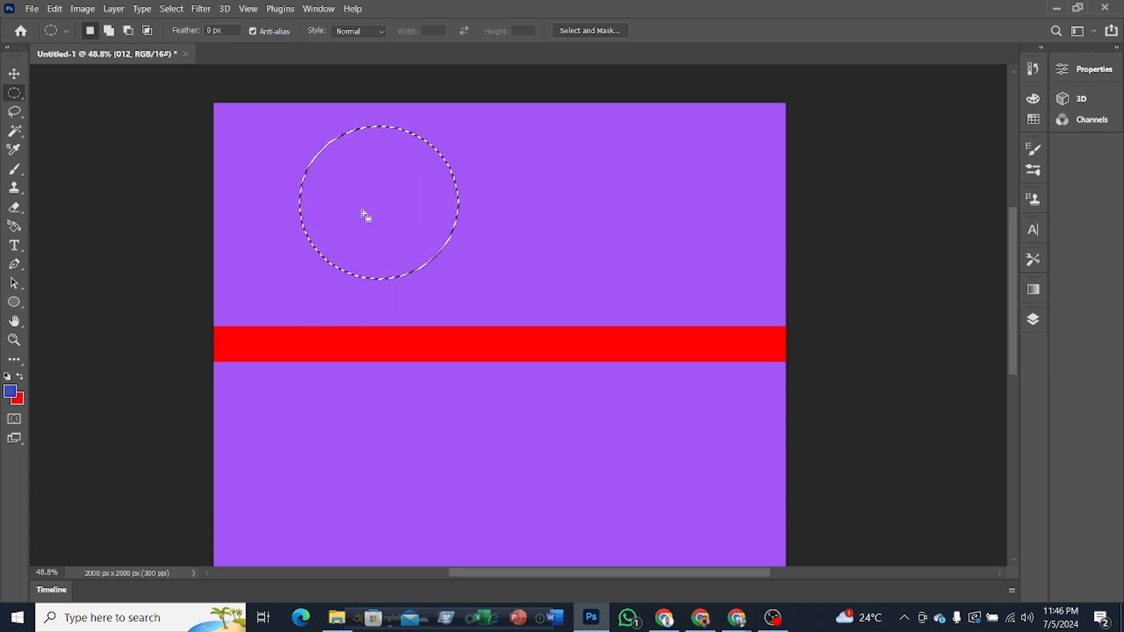
Step: Create a new layer, fill the circular selection with the background red and replace it with the foreground blue, and clear the selection
right_click(381, 227)
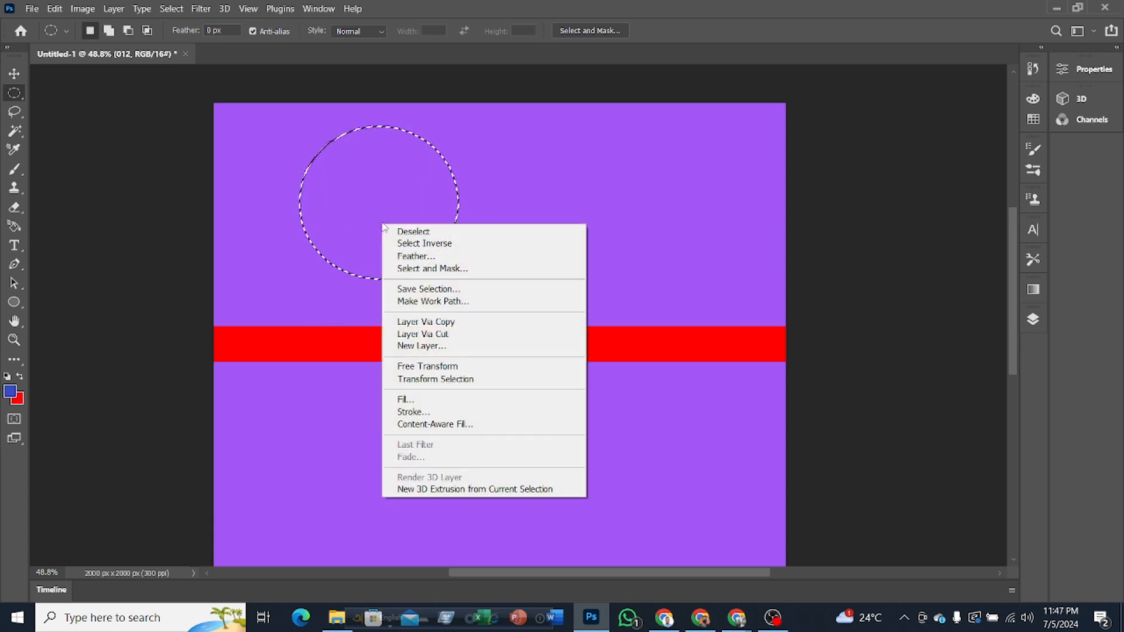
left_click(408, 347)
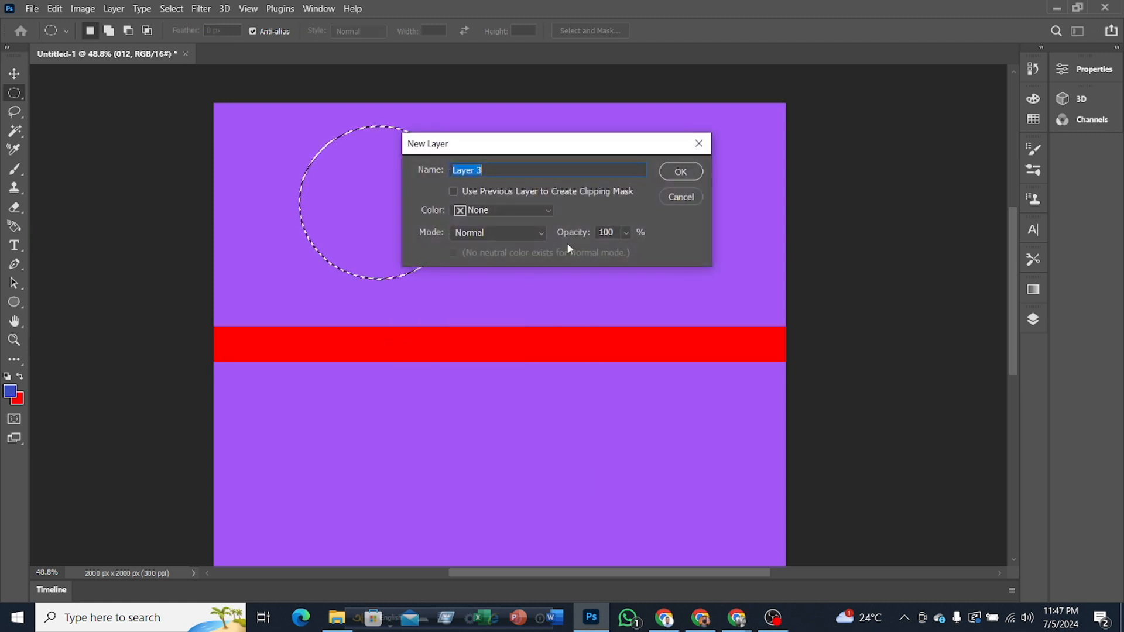
left_click(660, 175)
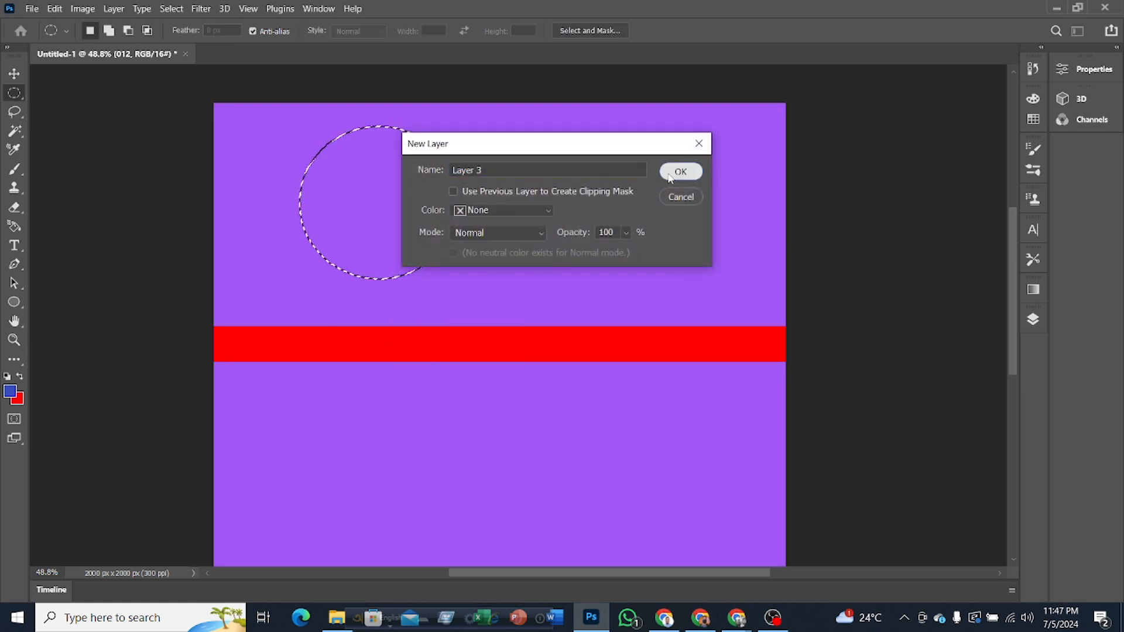
key("ctrl+BackSpace")
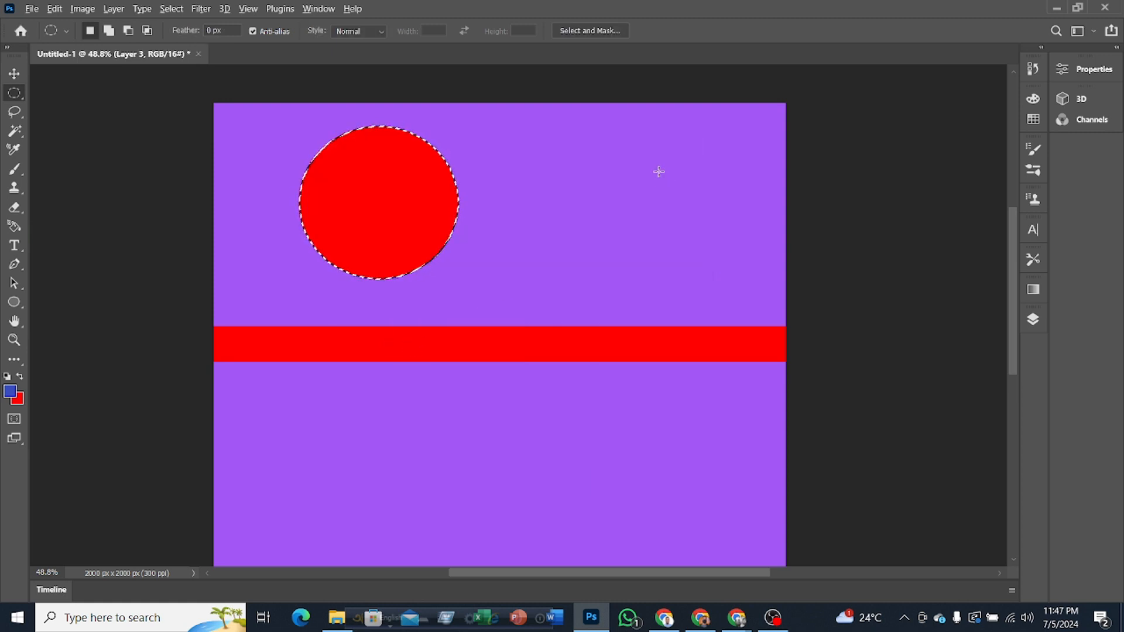
key("alt+BackSpace")
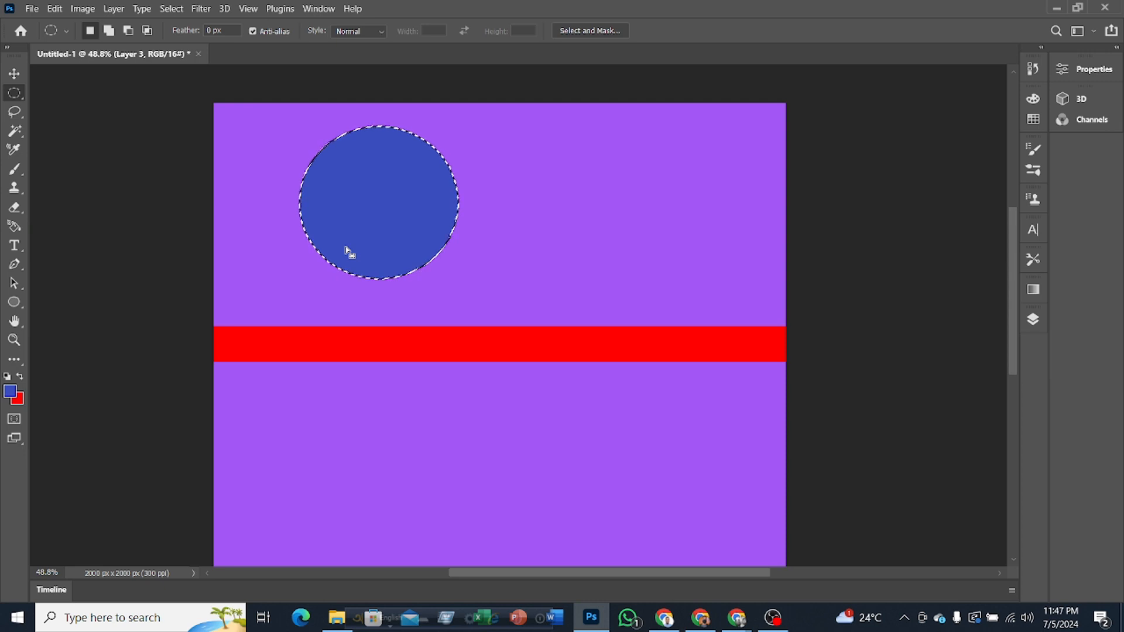
key("ctrl+d")
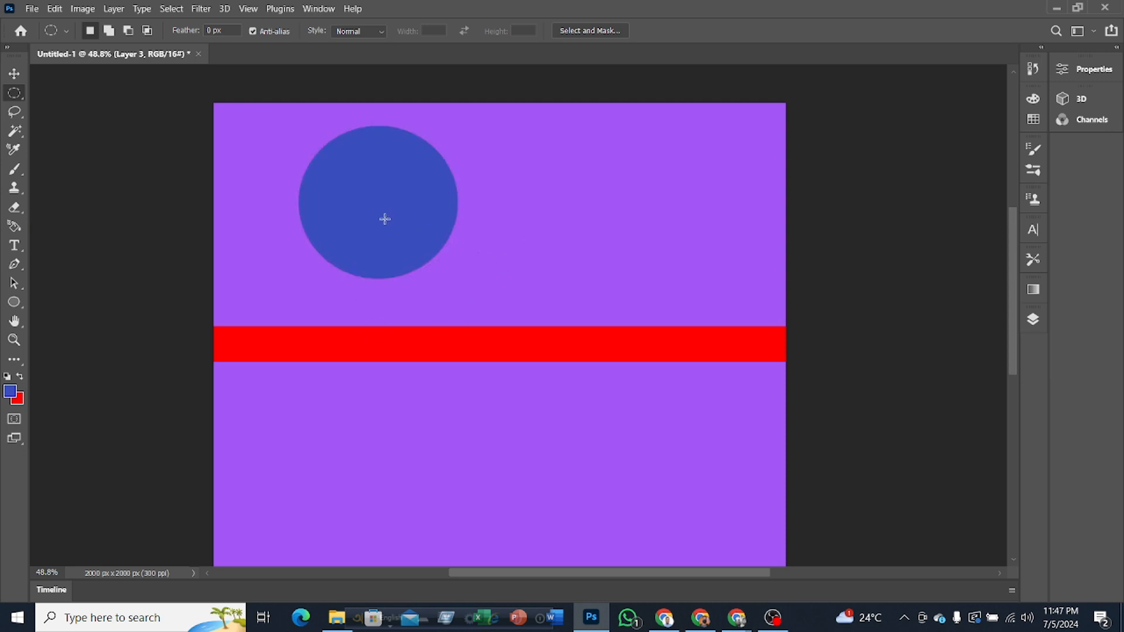
Step: Draw a rectangle shape about 327 x 430 px on the purple area to the right of the blue circle
right_click(15, 304)
left_click(34, 302)
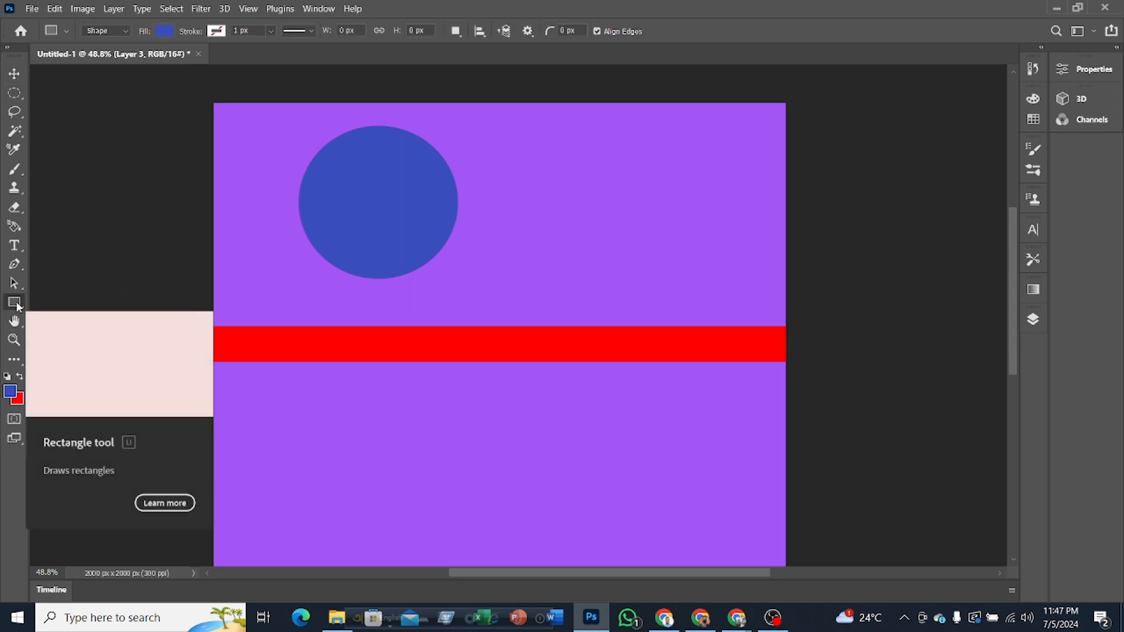
right_click(16, 305)
left_click(47, 302)
left_click_drag(586, 138, 677, 261)
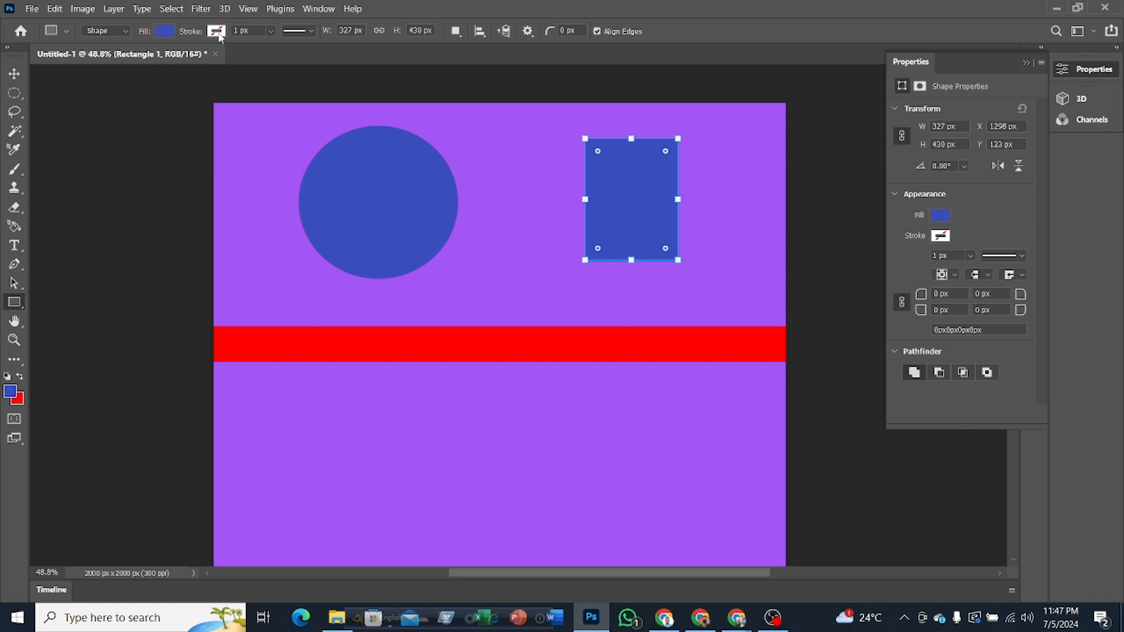
Step: Change the rectangle's fill to yellow, green and finally red using the recently used colors
left_click(164, 33)
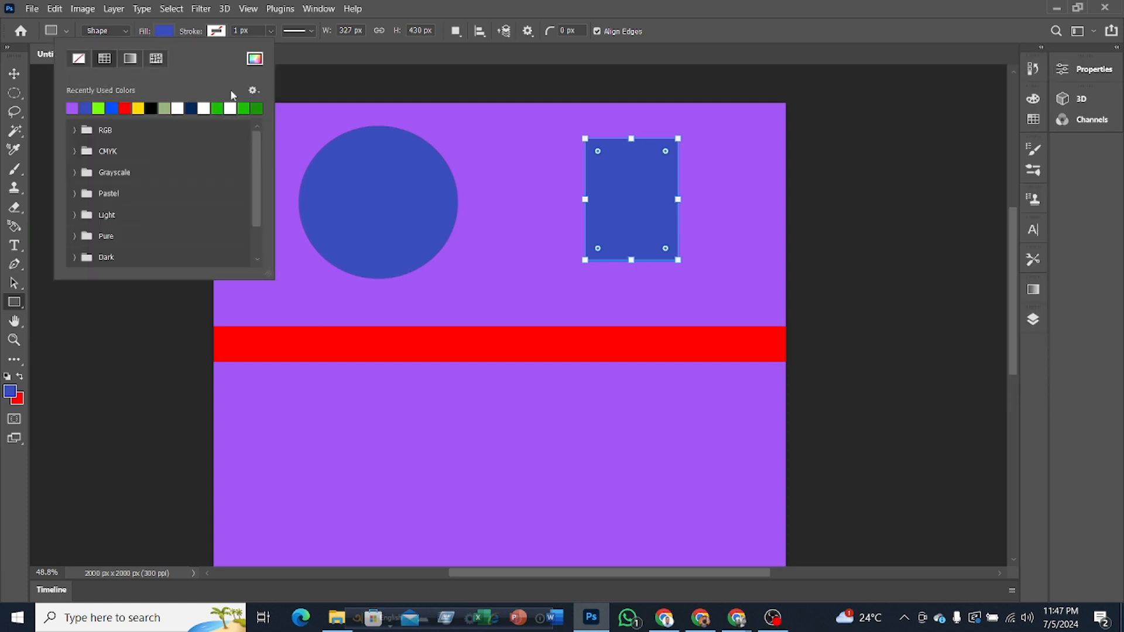
left_click(139, 107)
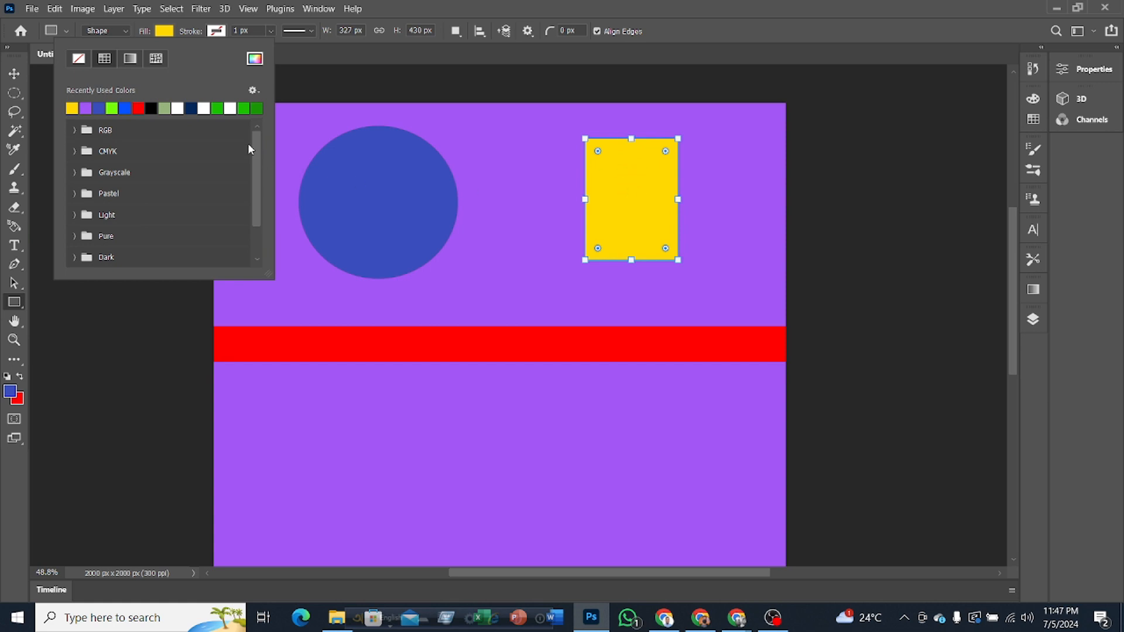
left_click(253, 107)
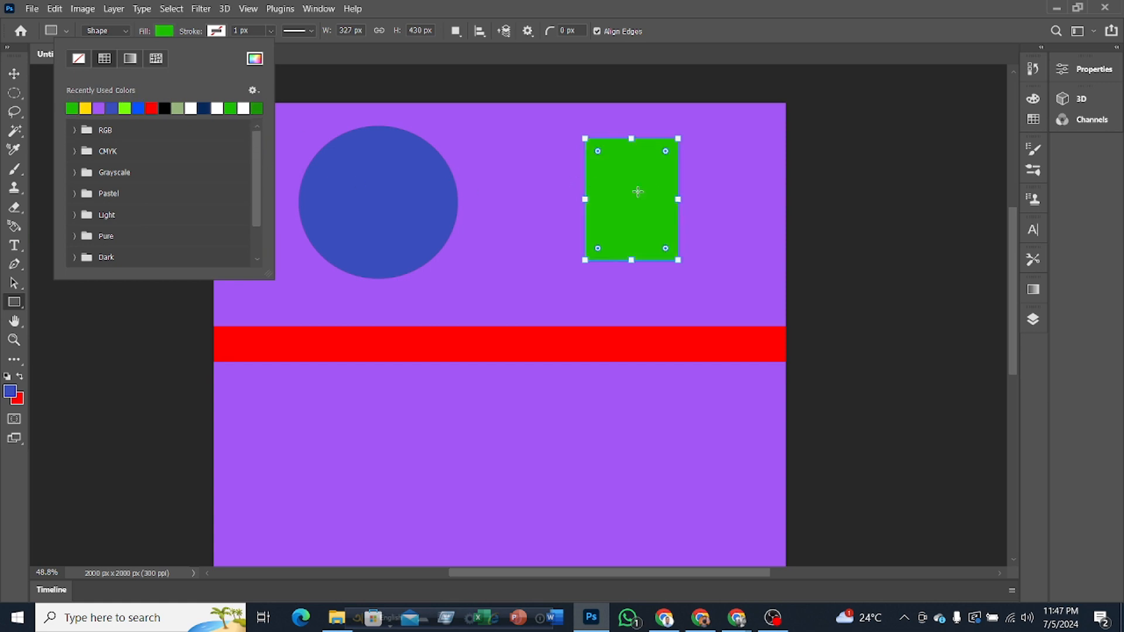
left_click(152, 108)
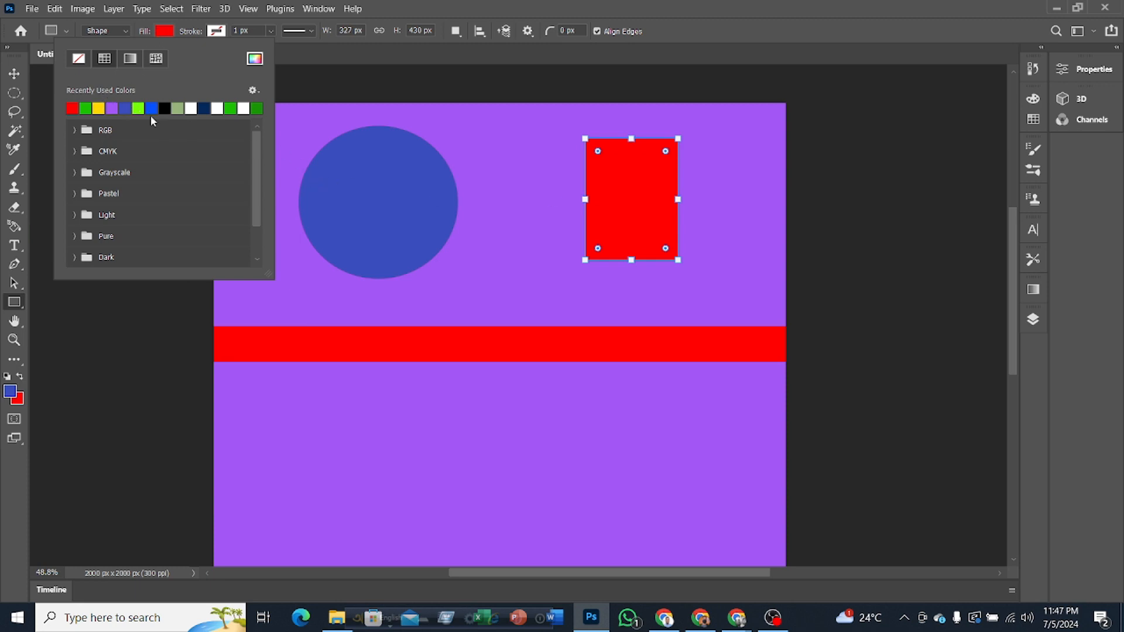
Step: Give the red rectangle a white stroke about 24 px wide and move it closer to the blue circle
left_click(214, 32)
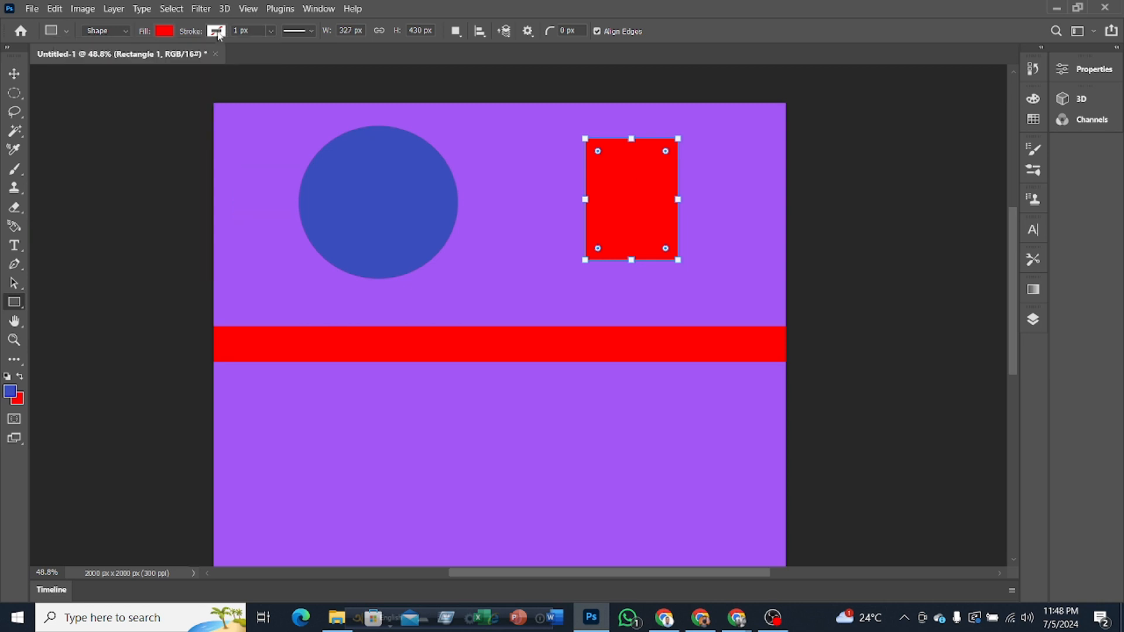
left_click(217, 31)
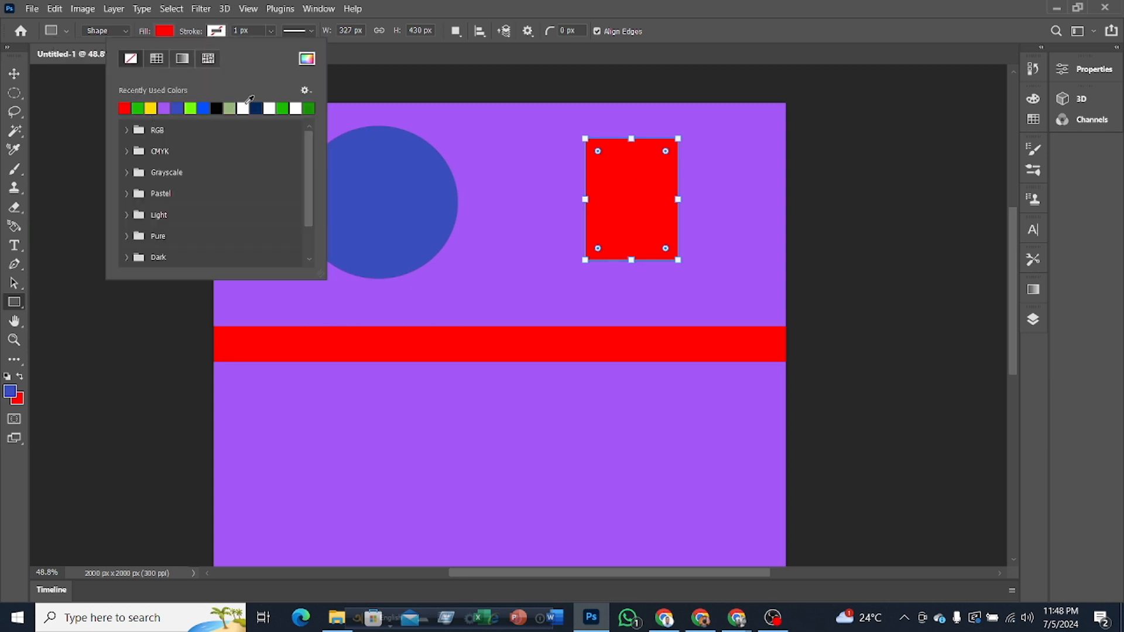
left_click(246, 104)
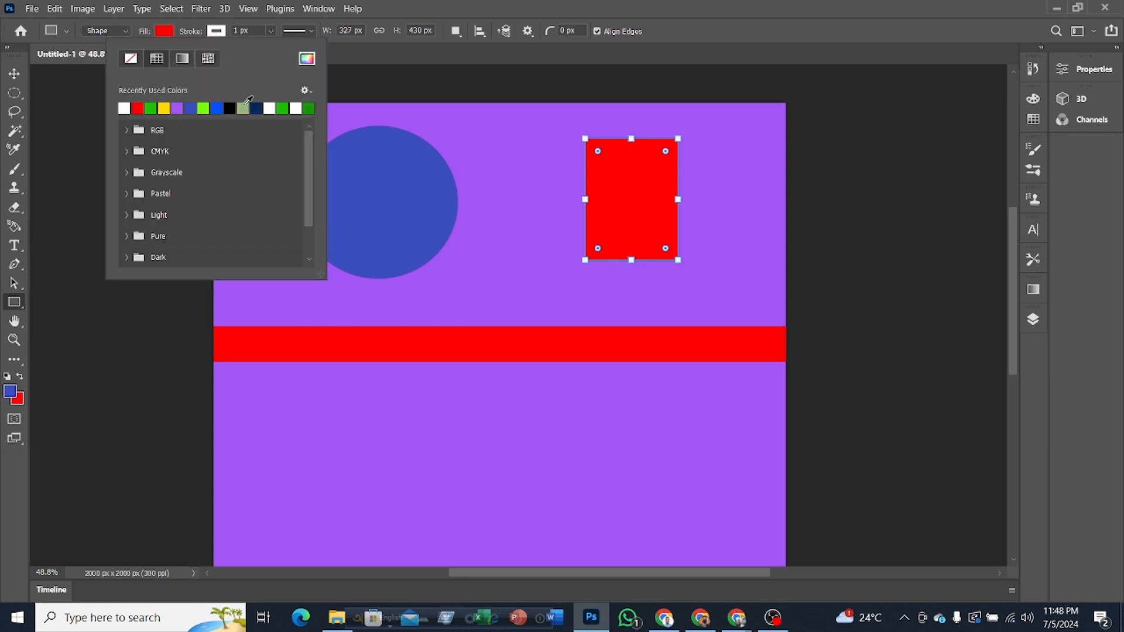
left_click(268, 30)
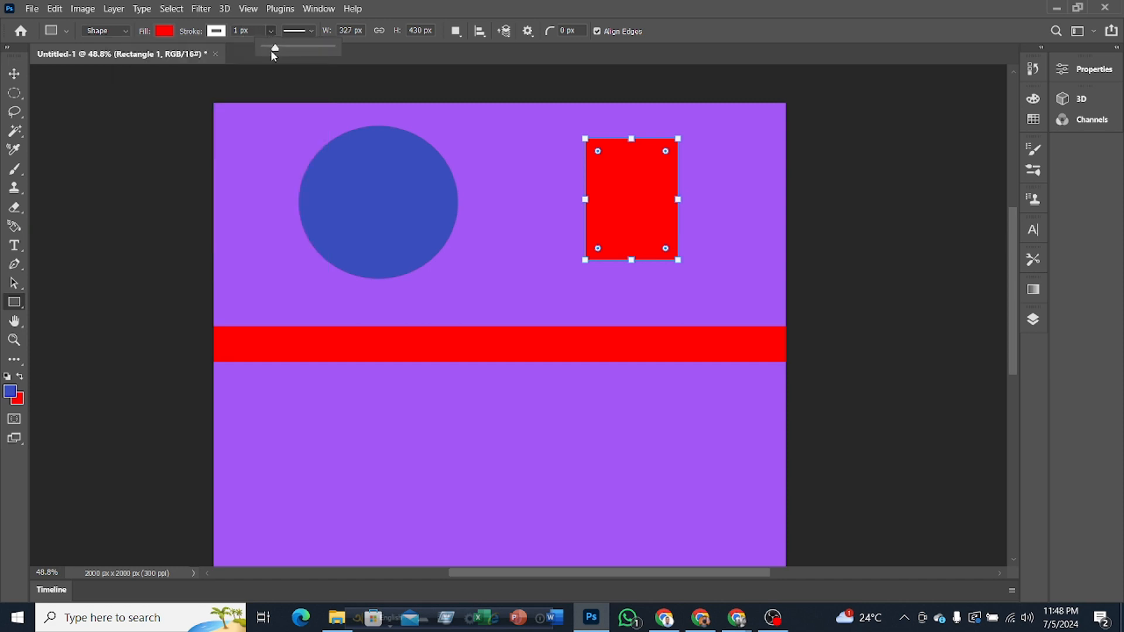
mouse_move(284, 49)
left_mouse_down()
mouse_move(301, 52)
mouse_move(282, 61)
left_mouse_up()
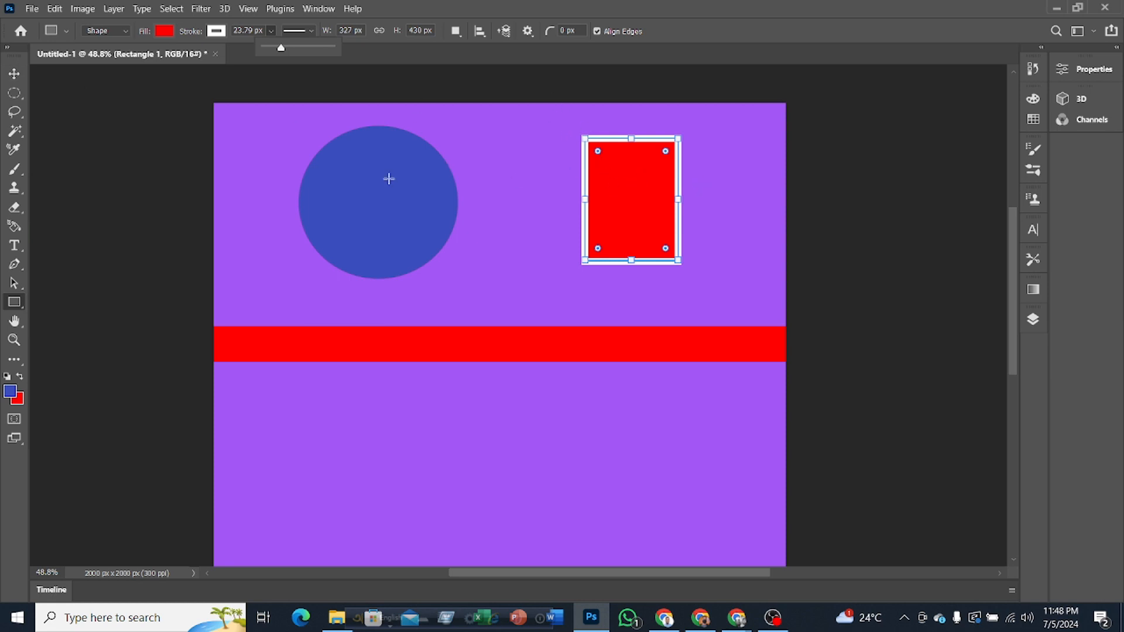
left_click(14, 73)
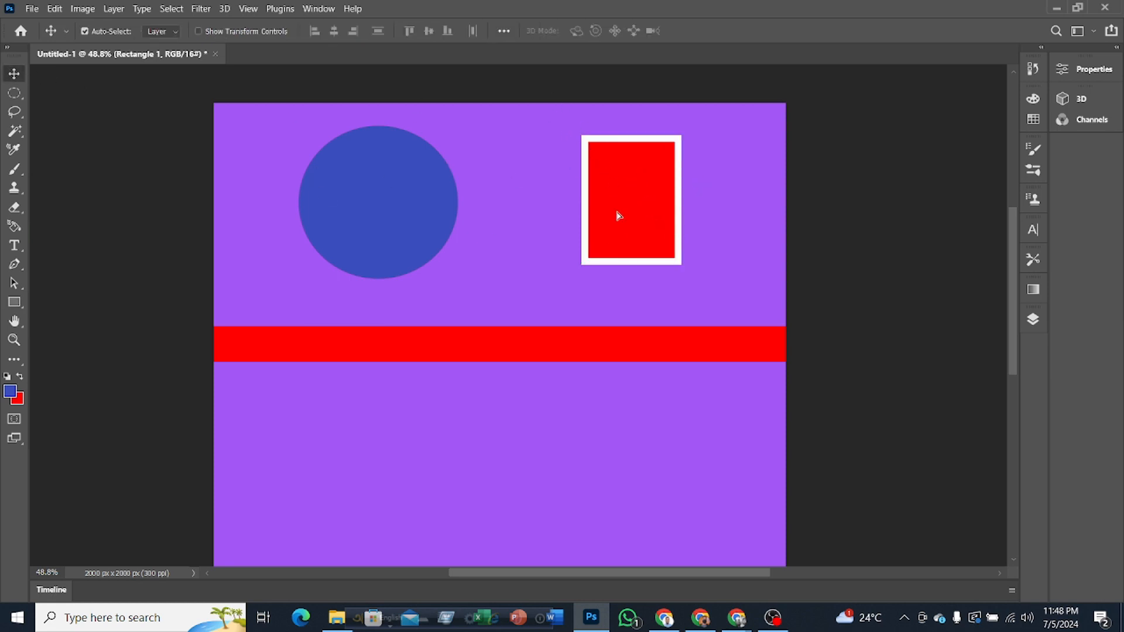
left_click_drag(638, 208, 584, 214)
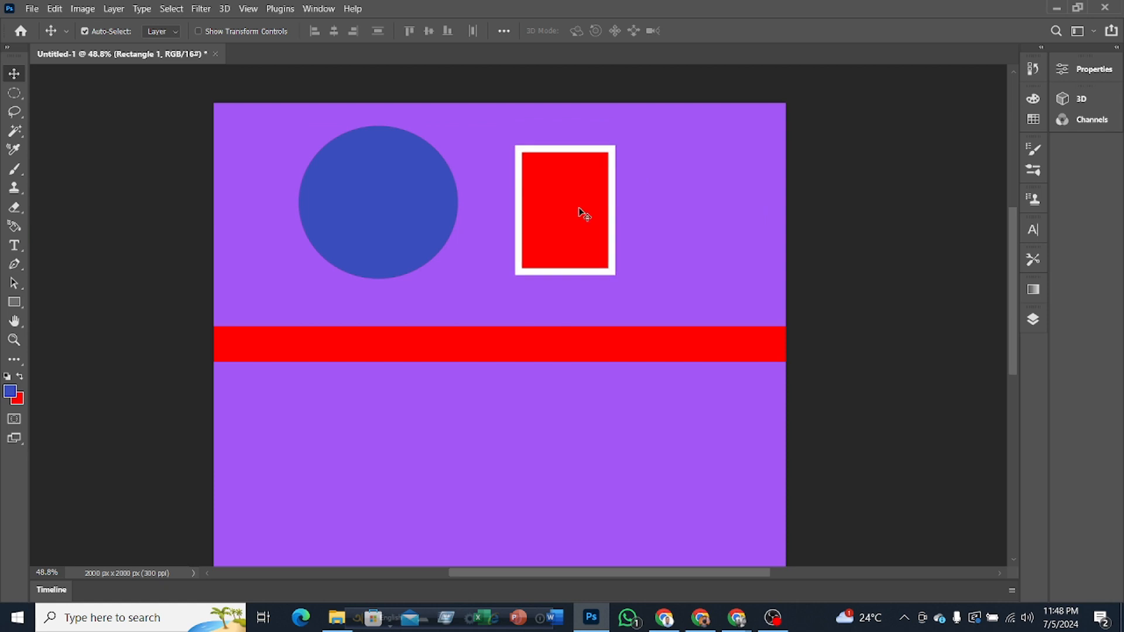
Step: Round the red rectangle's corners fully into a capsule shape and move it right, away from the blue circle
left_click(20, 303)
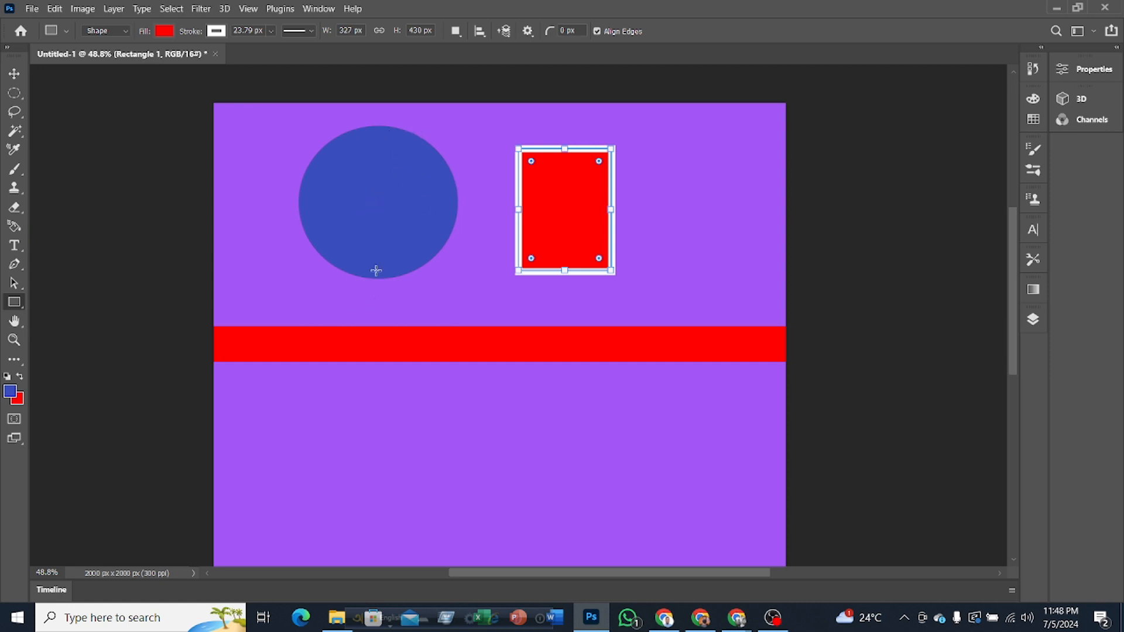
left_click_drag(532, 162, 561, 213)
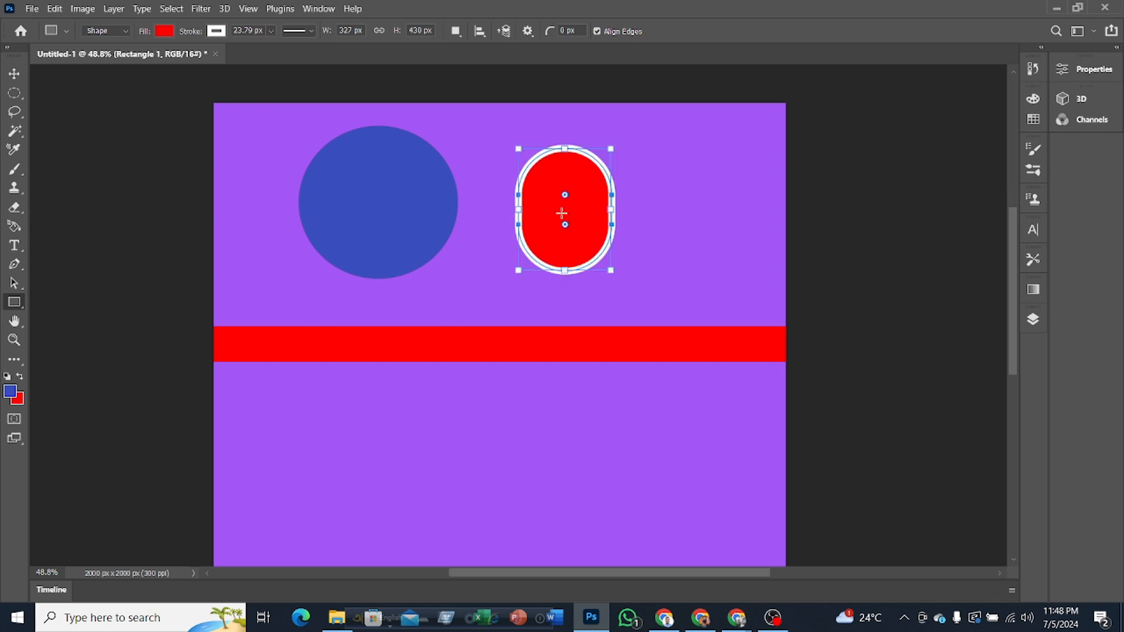
left_click(14, 74)
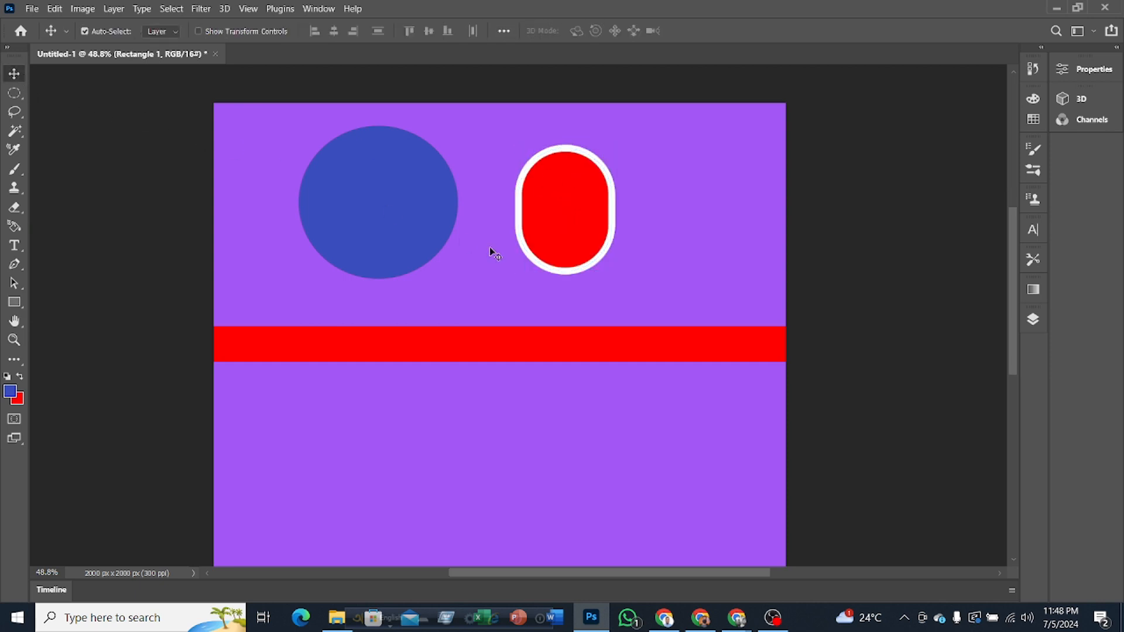
left_click_drag(582, 220, 674, 235)
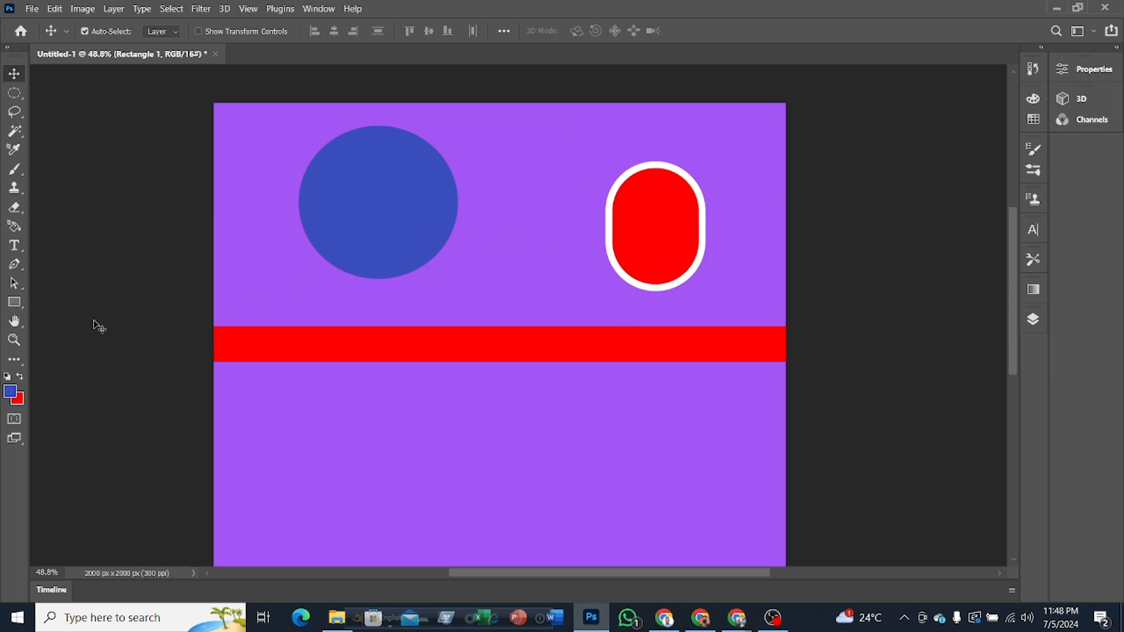
left_click(14, 93)
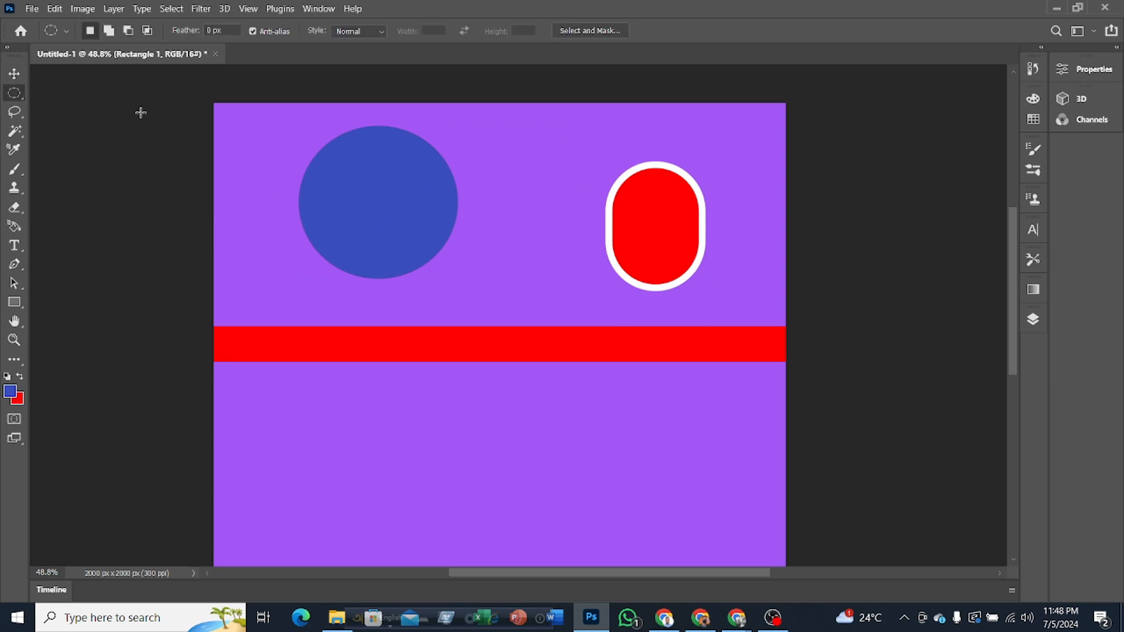
right_click(21, 92)
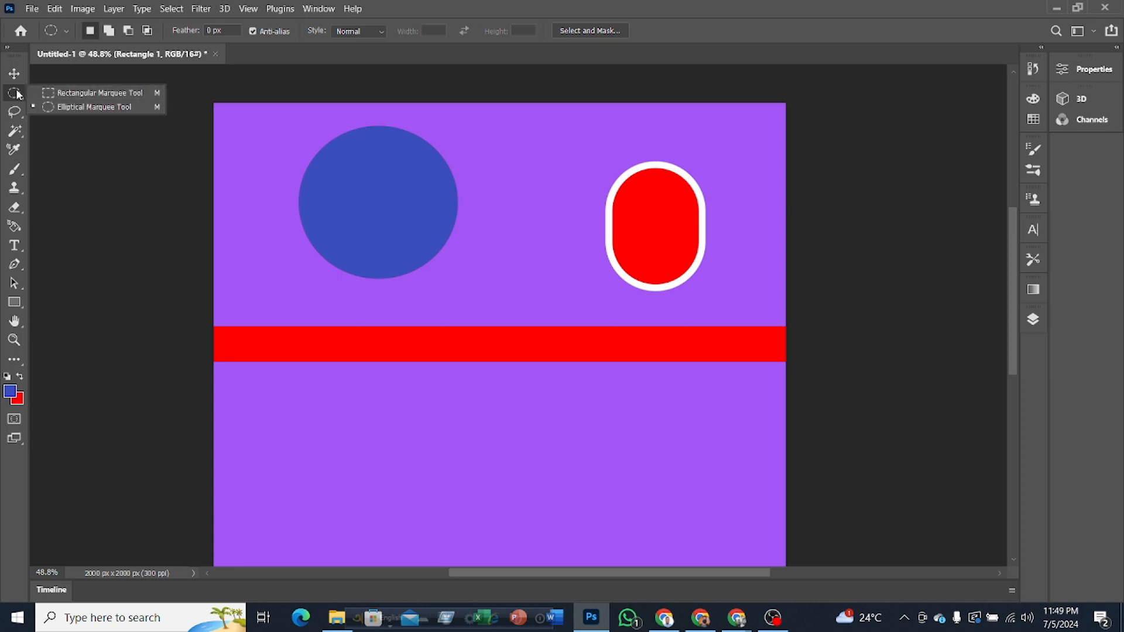
left_click(14, 303)
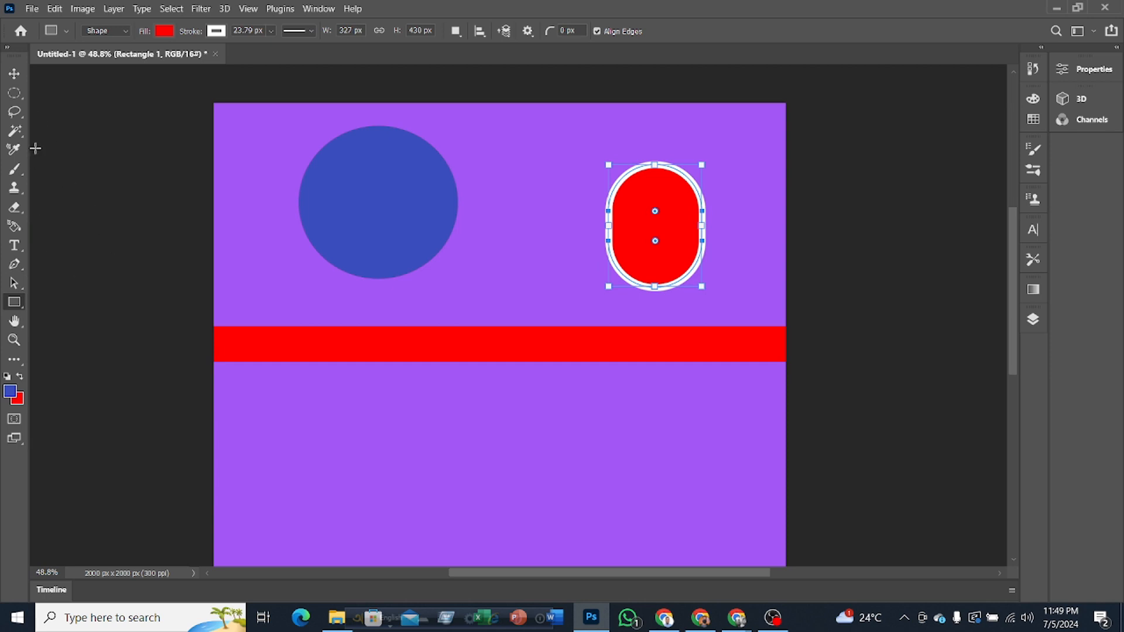
left_click(16, 81)
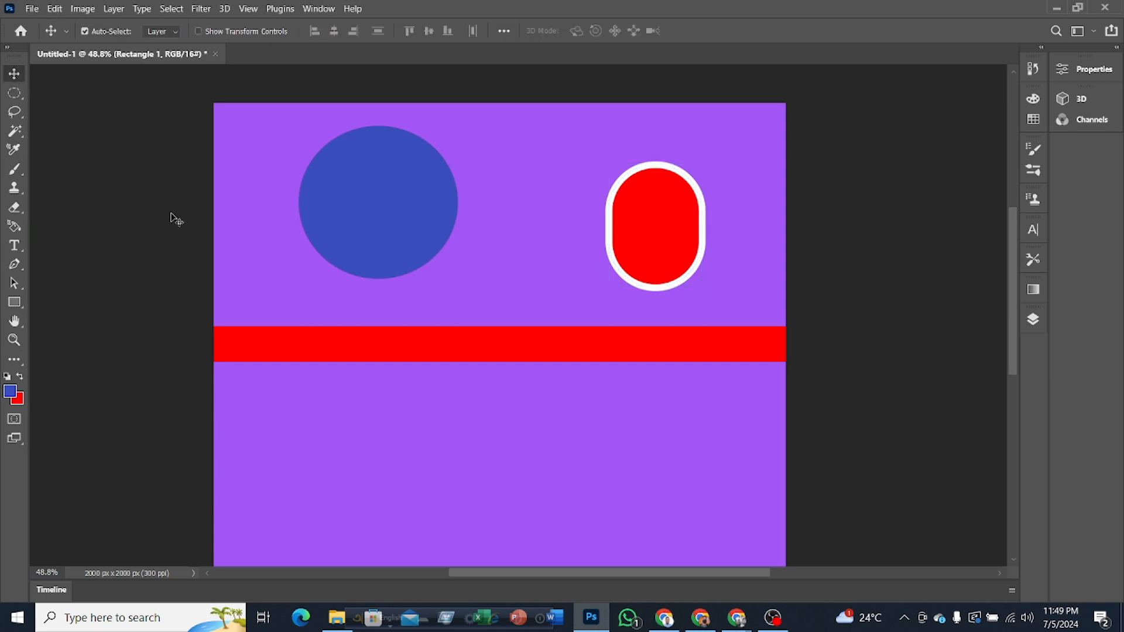
Step: Draw a blue five-sided polygon about 466 x 448 px below the red strip and move it between the circle and the capsule
left_click(14, 302)
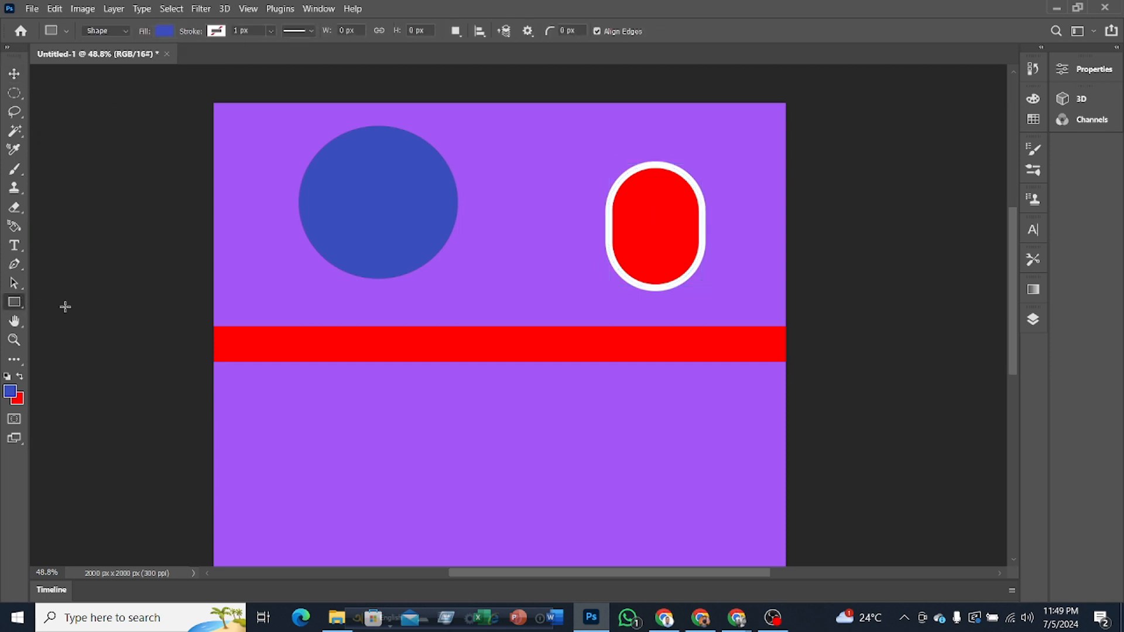
right_click(20, 303)
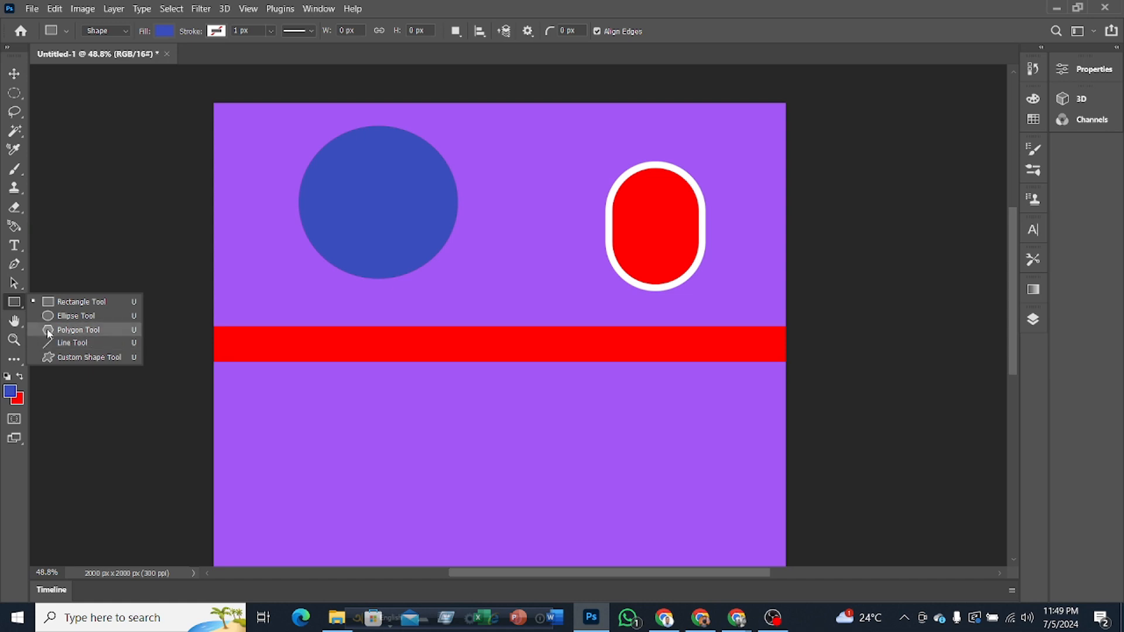
left_click(66, 335)
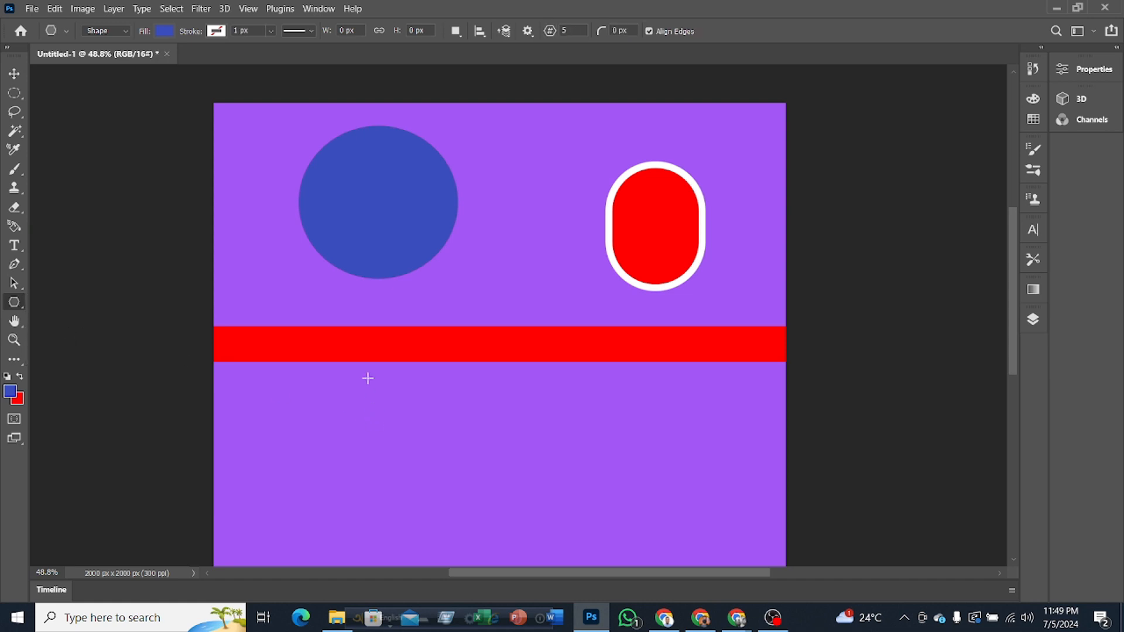
left_click_drag(367, 378, 501, 507)
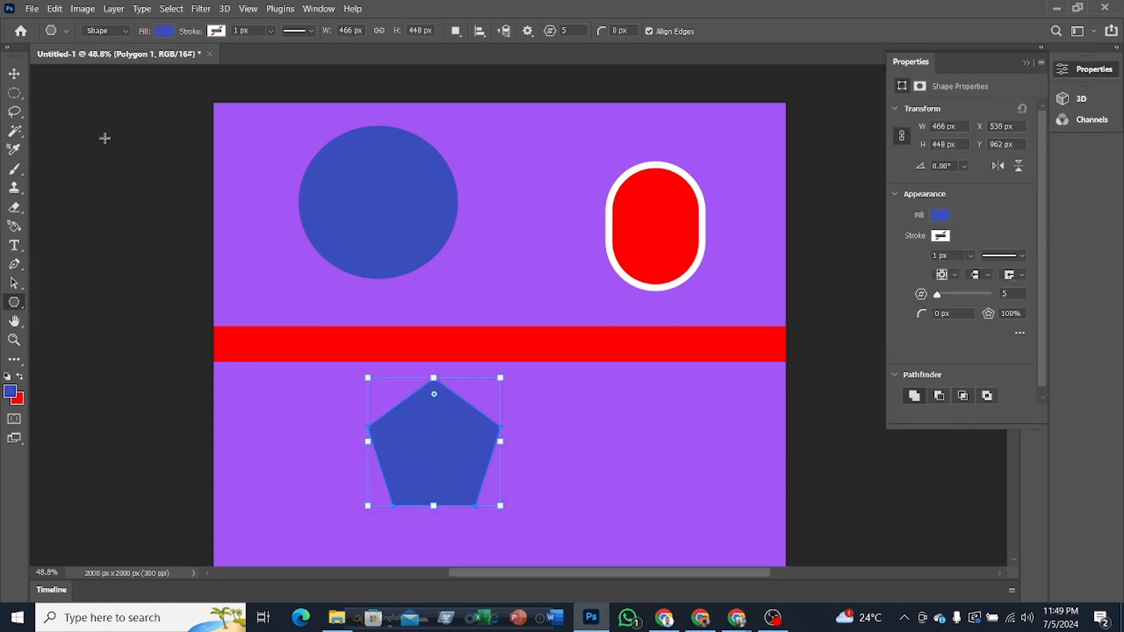
left_click(14, 73)
left_click_drag(457, 449, 592, 207)
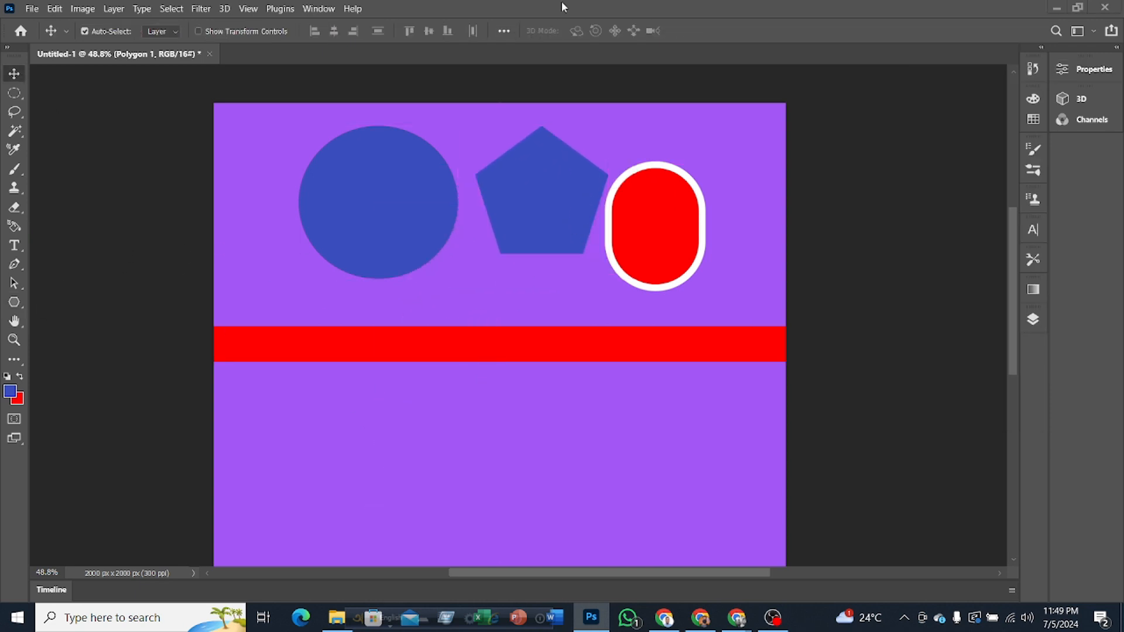
Step: Draw a horizontal line about 946 px long with the Line tool between the blue circle and the red strip
right_click(18, 302)
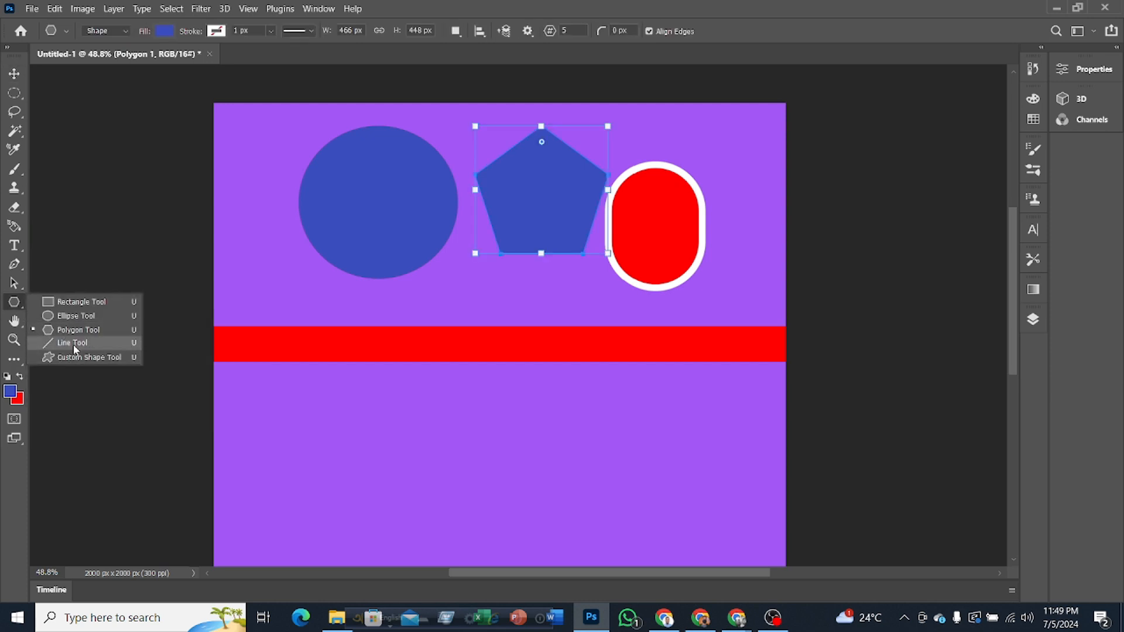
left_click(74, 345)
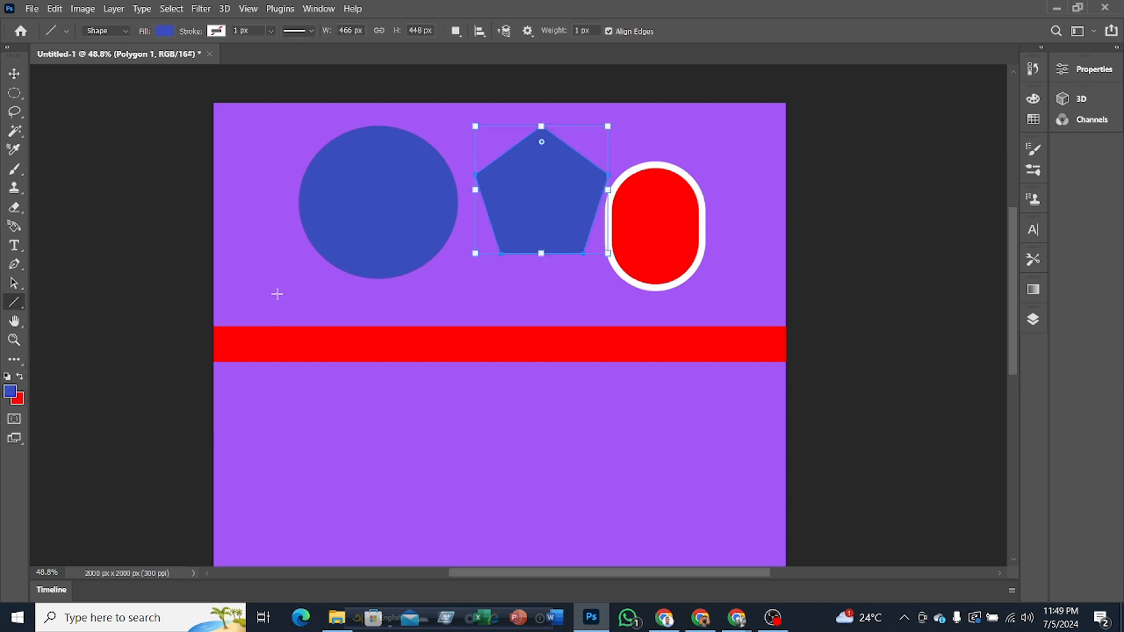
left_click_drag(235, 294, 505, 293)
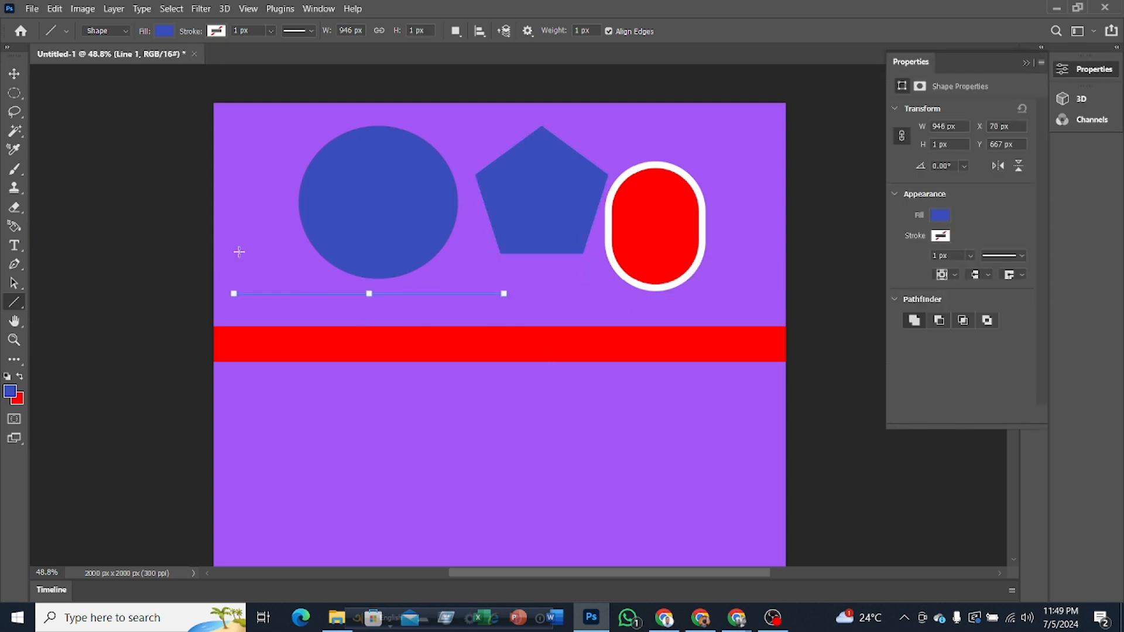
Step: Change the horizontal line's fill colour to white
left_click(163, 31)
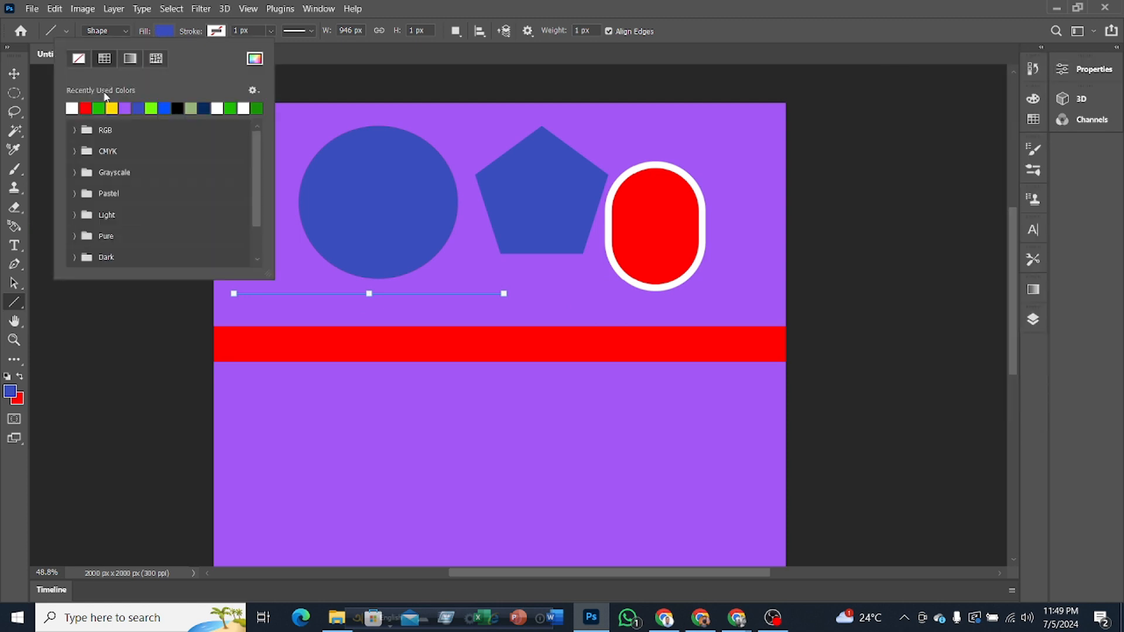
left_click(72, 107)
left_click(14, 74)
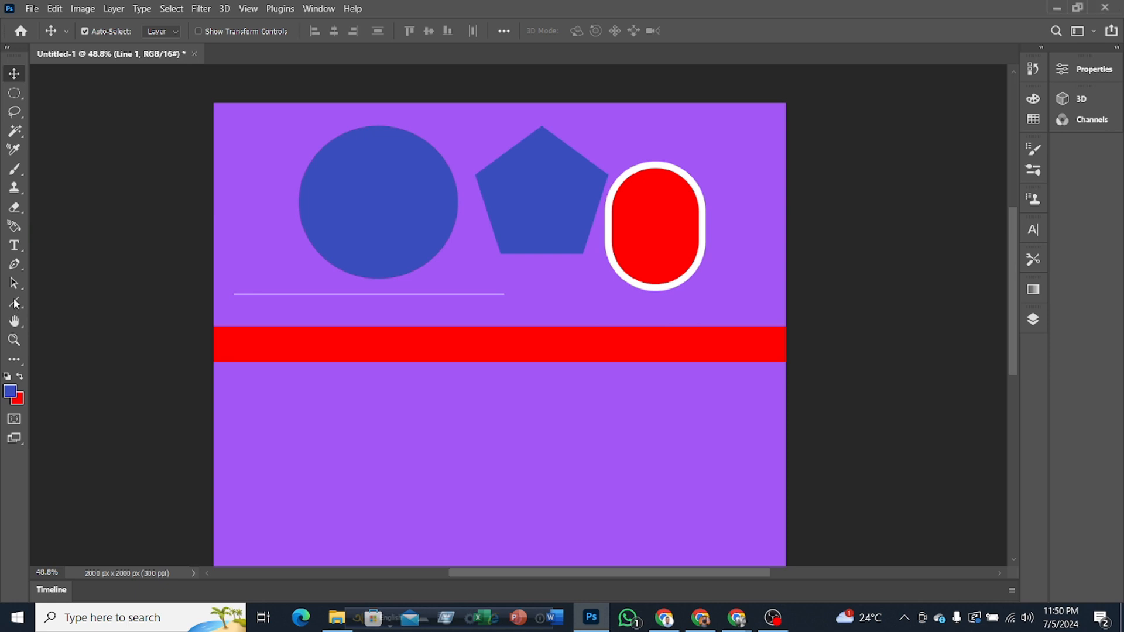
left_click_drag(14, 305, 36, 297)
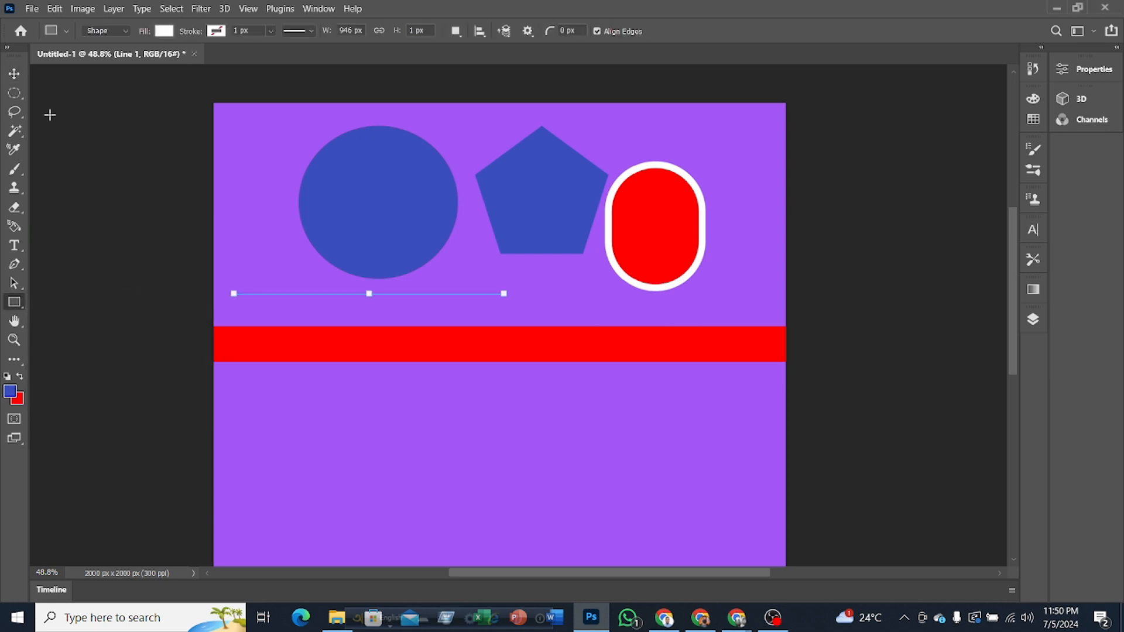
Step: Hide every layer from Line 1 downward so only the purple background fill shows
left_click(14, 74)
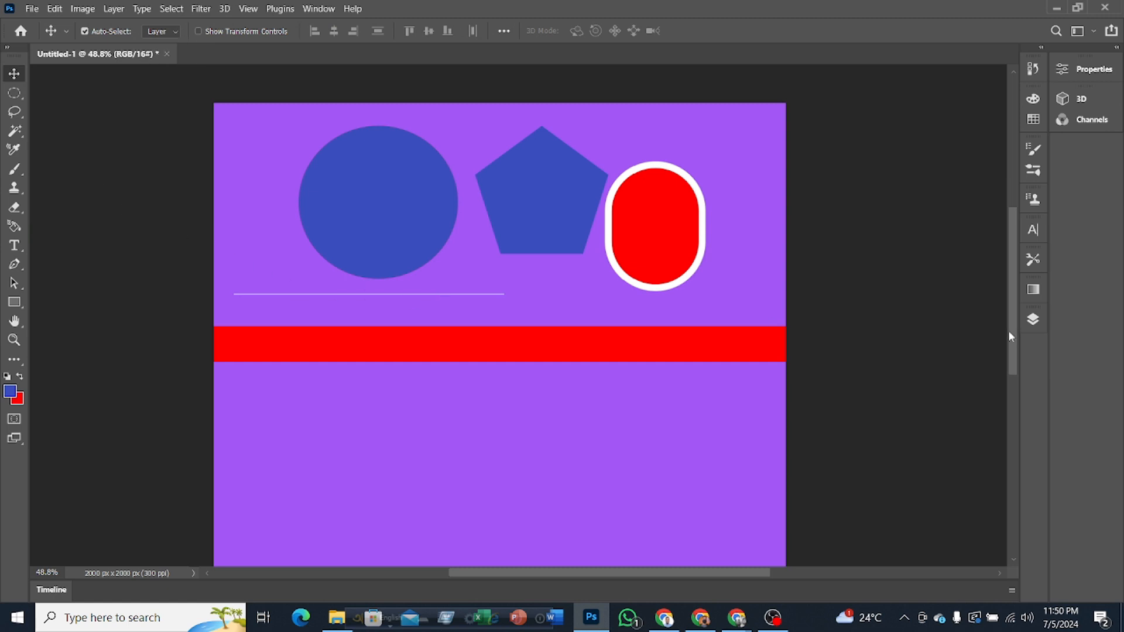
left_click(1034, 320)
left_click_drag(856, 384, 860, 564)
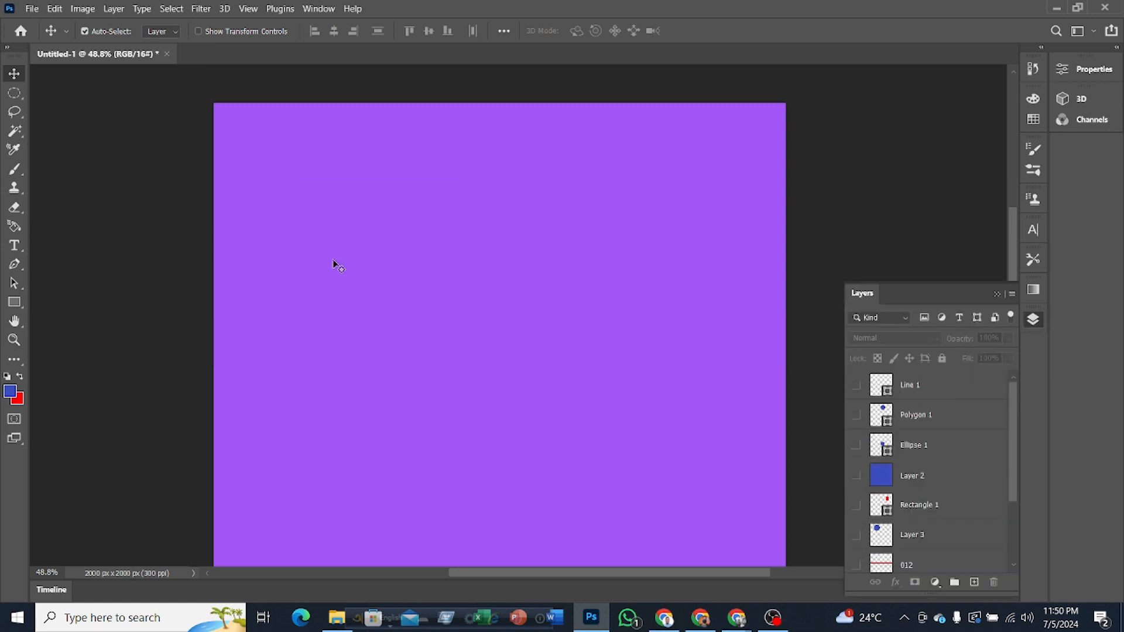
Step: Switch from the Elliptical Marquee to the Rectangular Marquee tool
right_click(16, 97)
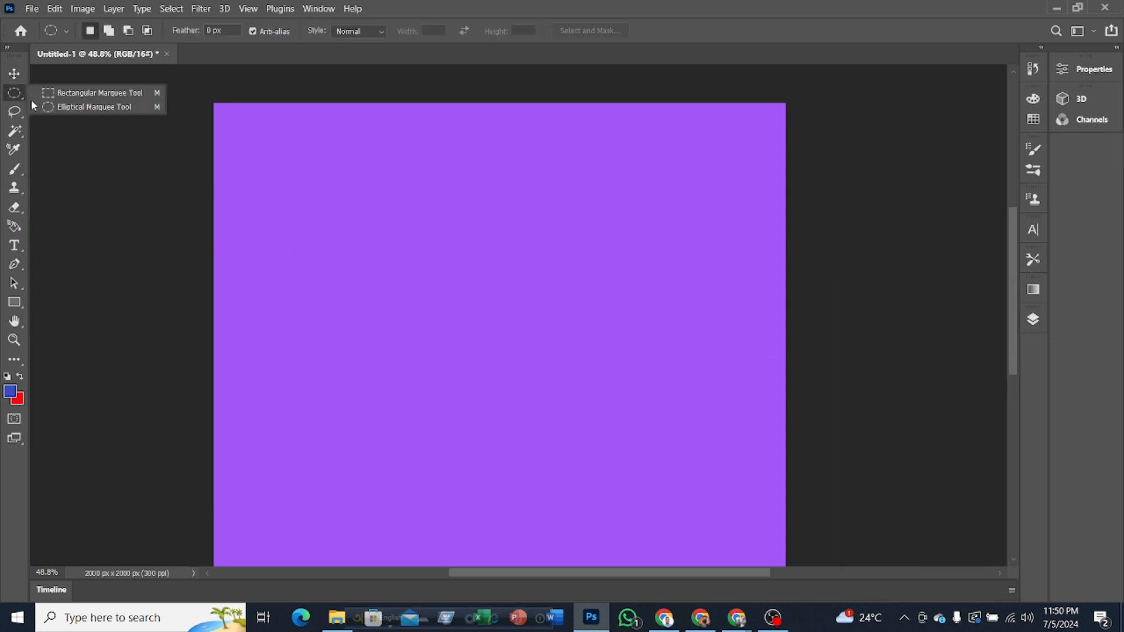
left_click(48, 95)
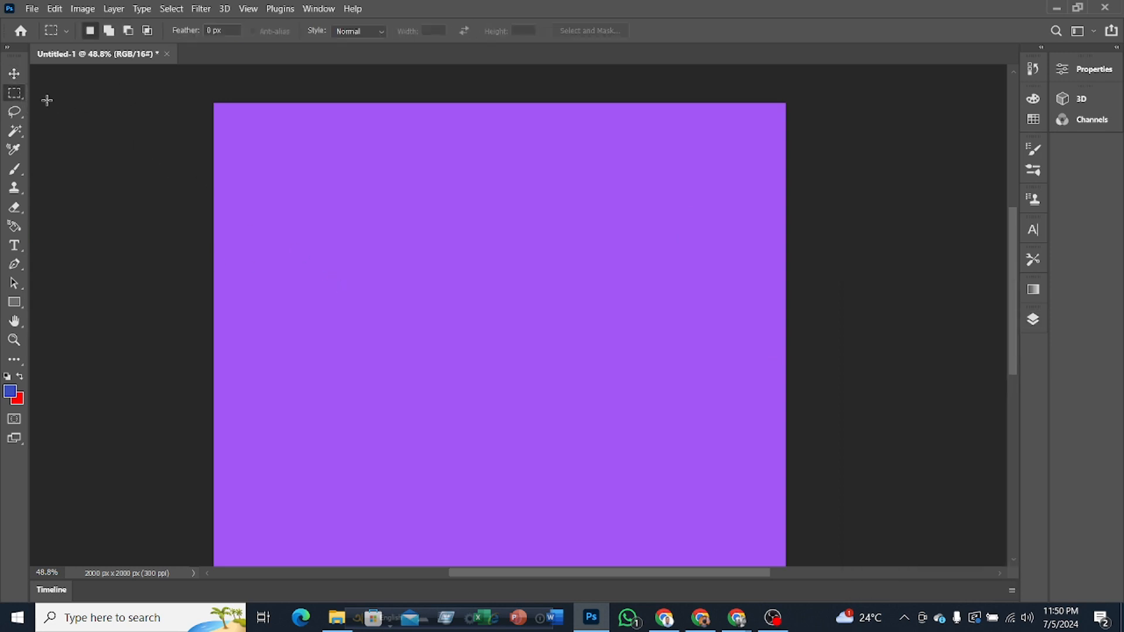
right_click(11, 98)
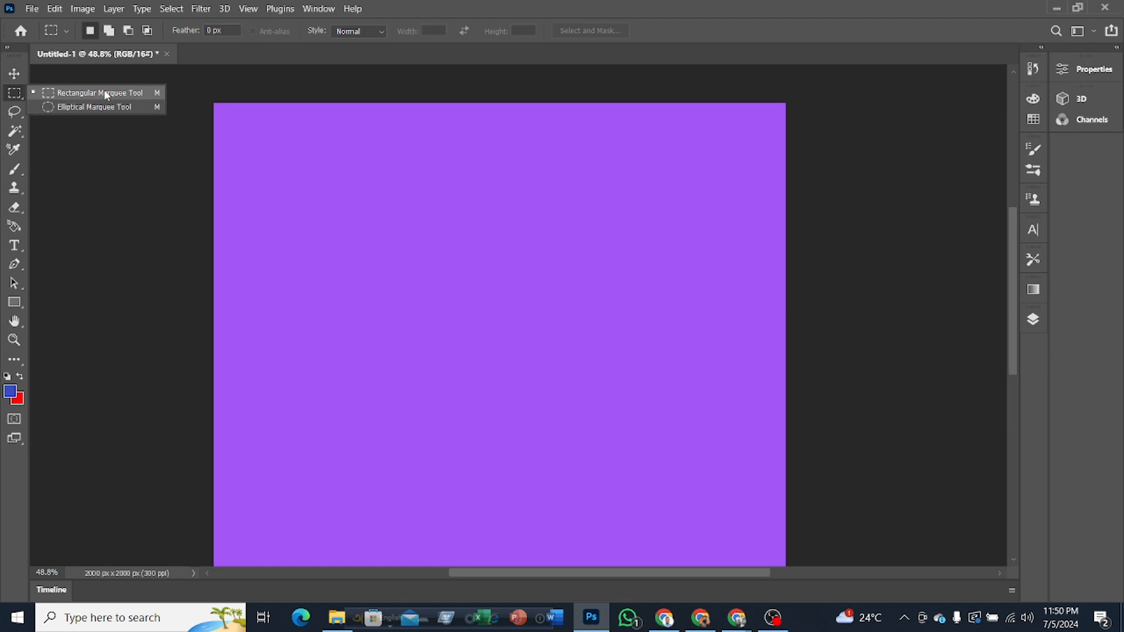
Step: Switch to Chrome and search Google for "action movies" in a new tab
left_click(665, 624)
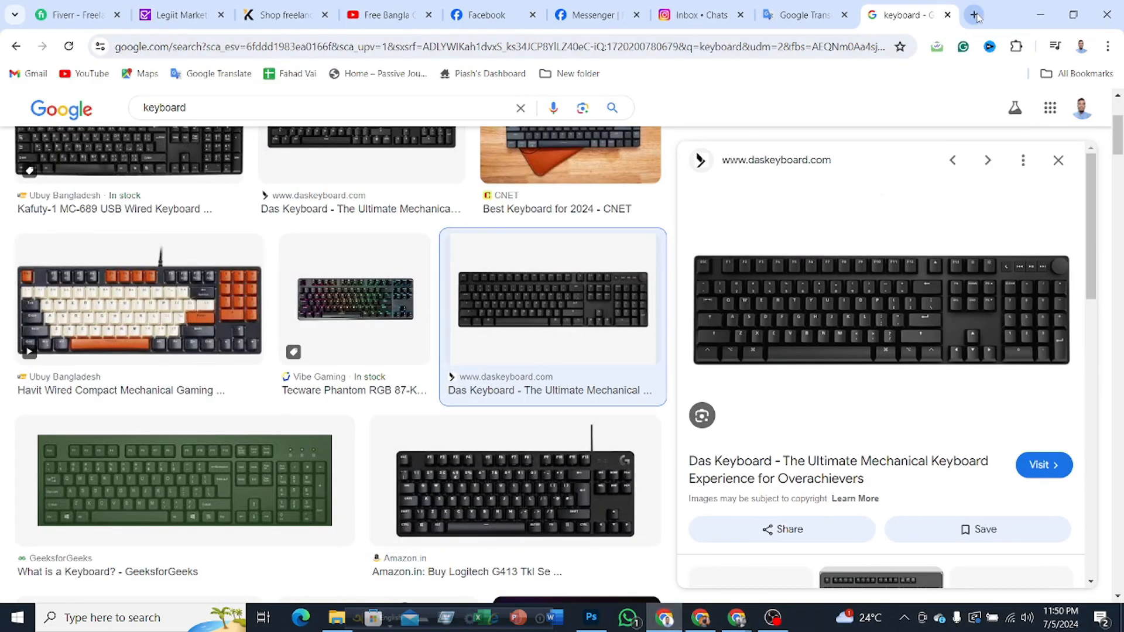
left_click(974, 15)
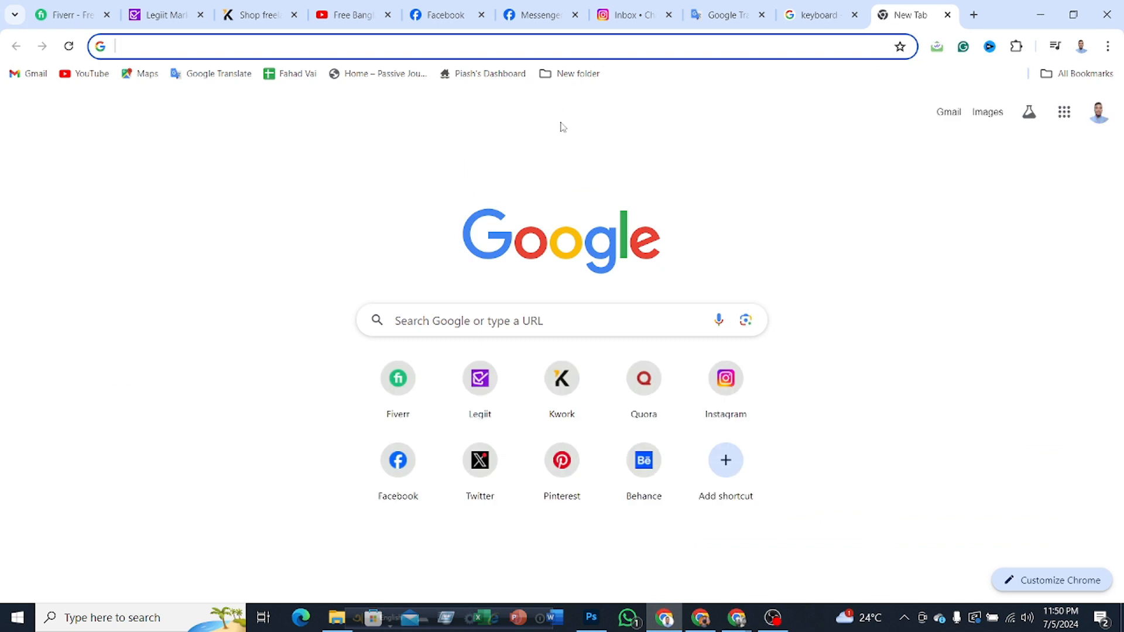
type("acti")
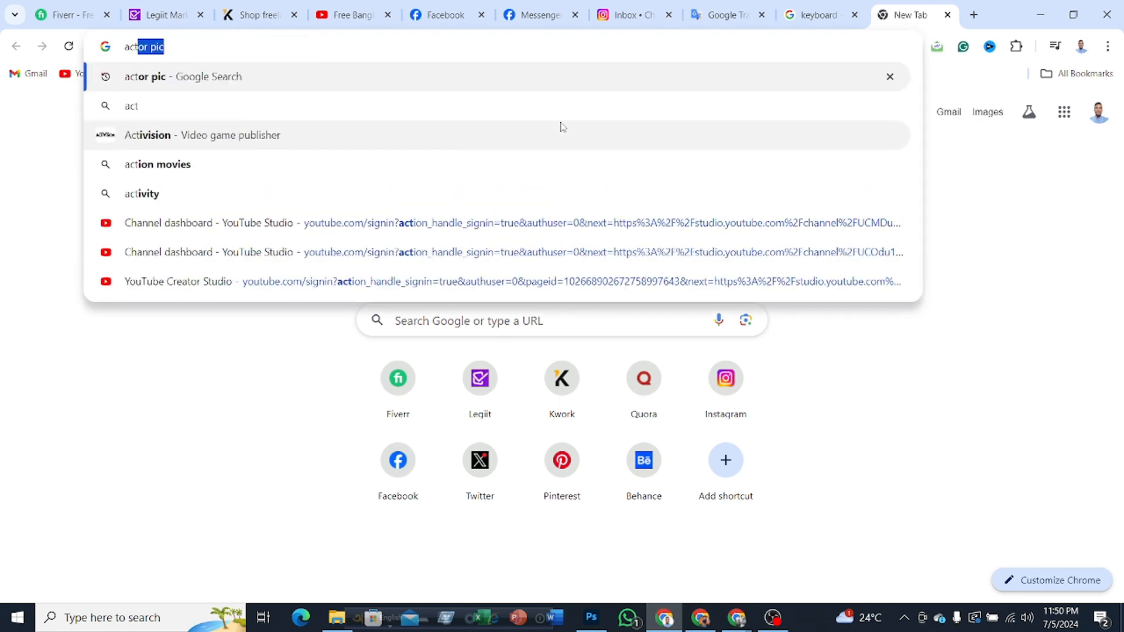
type("on")
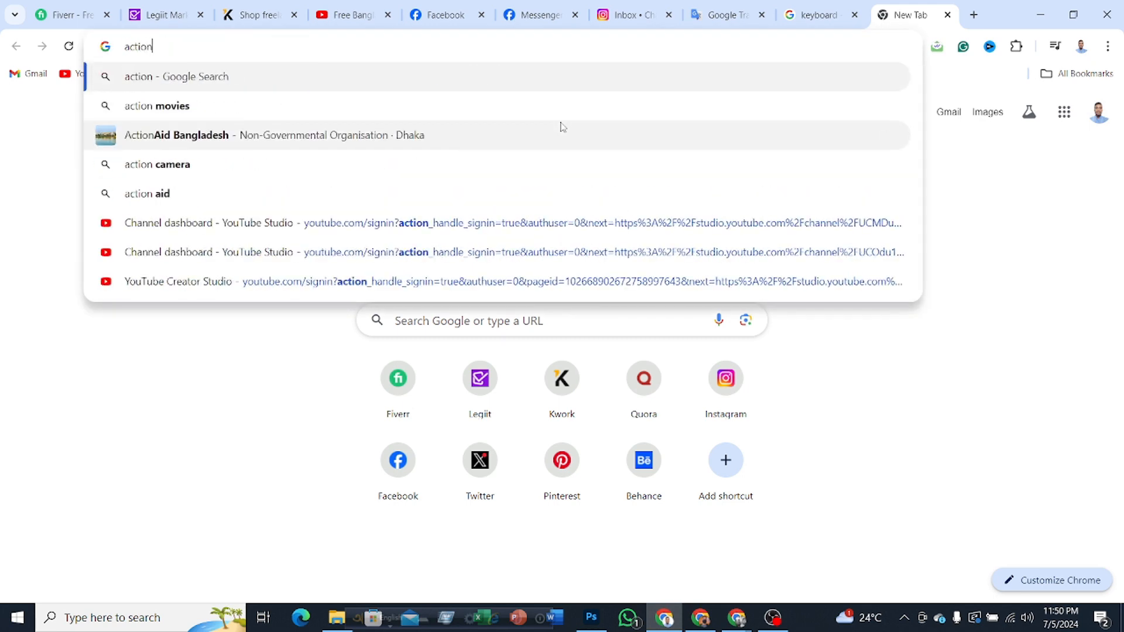
type(" movies")
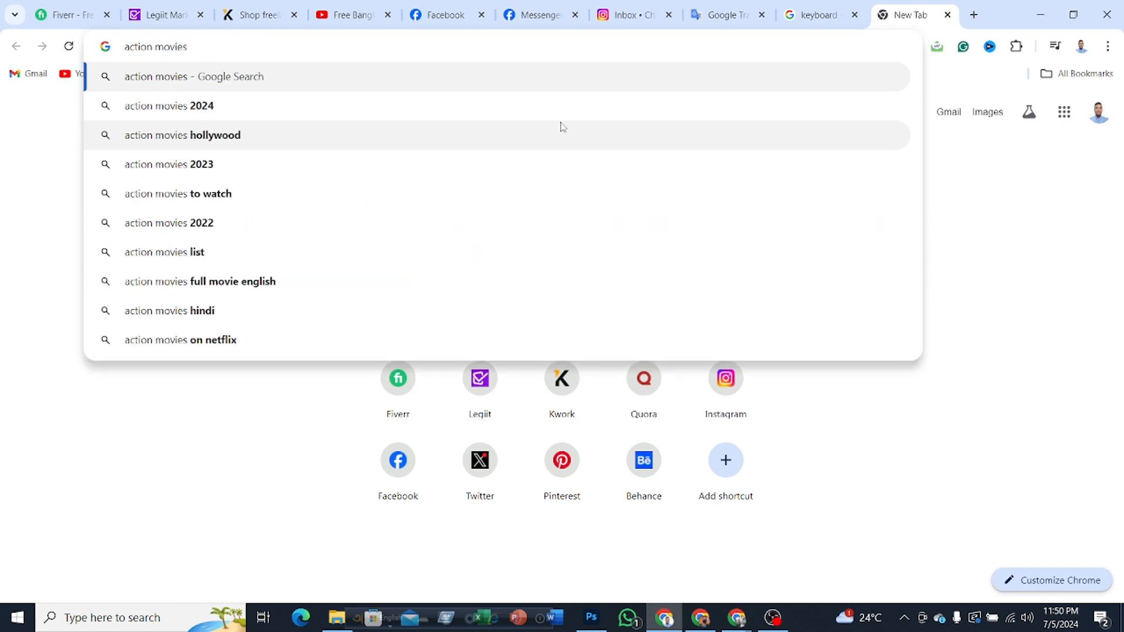
key("Return")
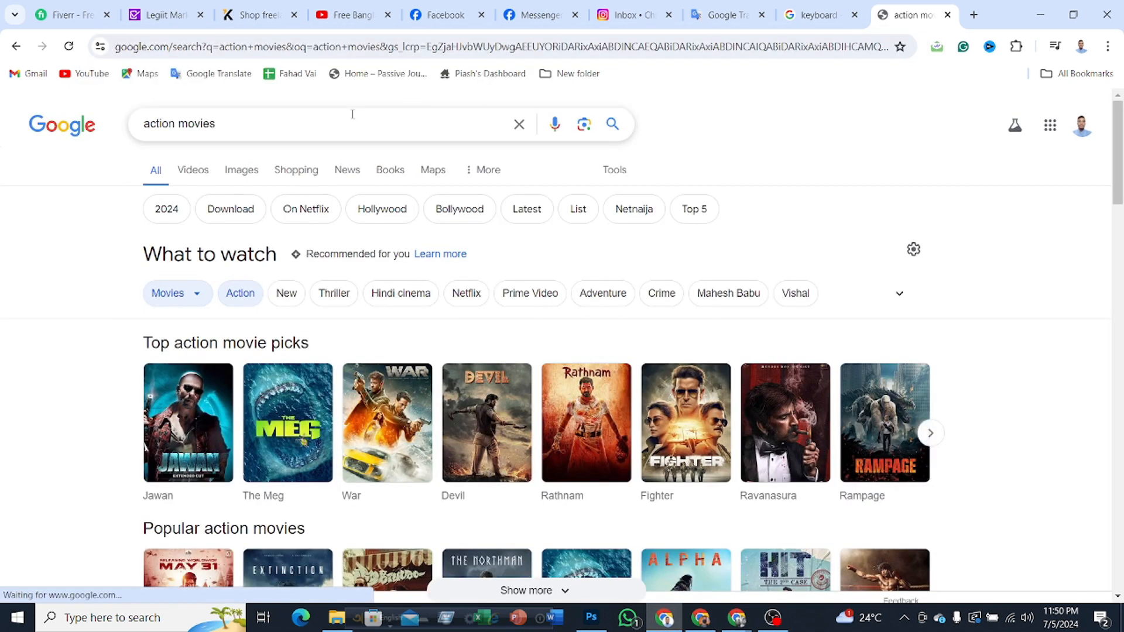
Step: Change the search to "action fire" and look through the image results for a usable picture
left_click(253, 130)
left_click_drag(217, 124, 181, 123)
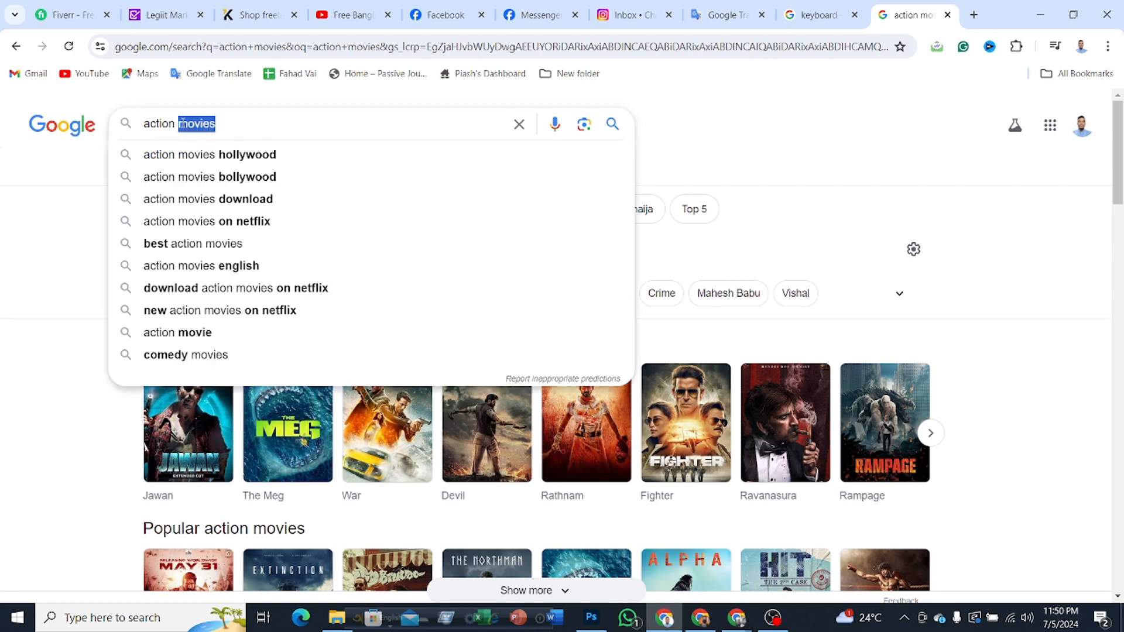
type("fire")
key("Return")
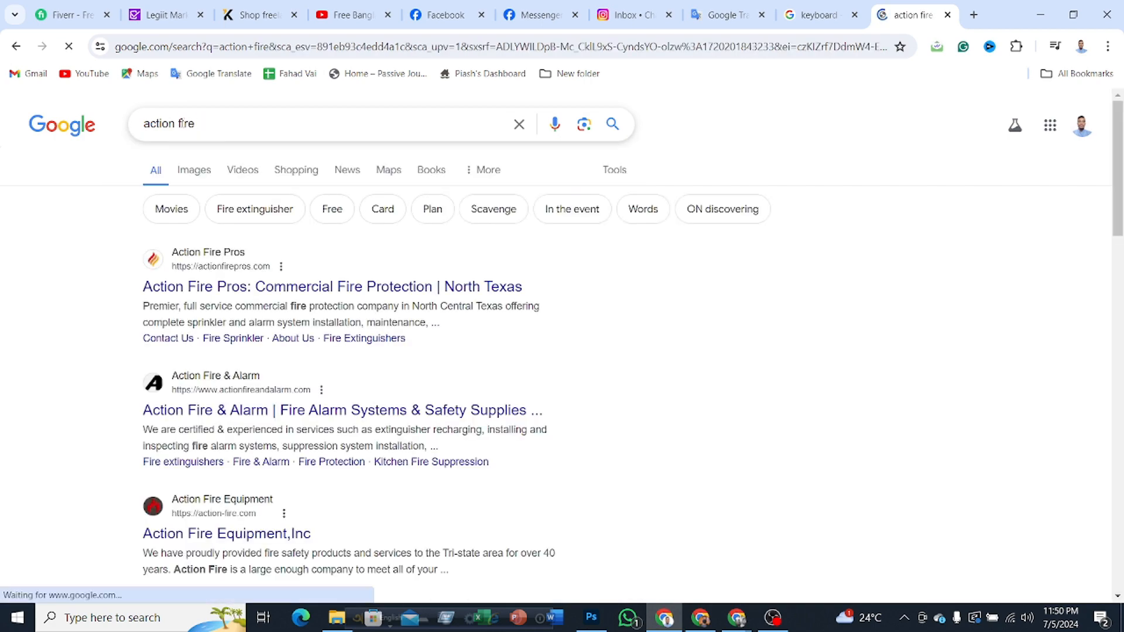
left_click(195, 170)
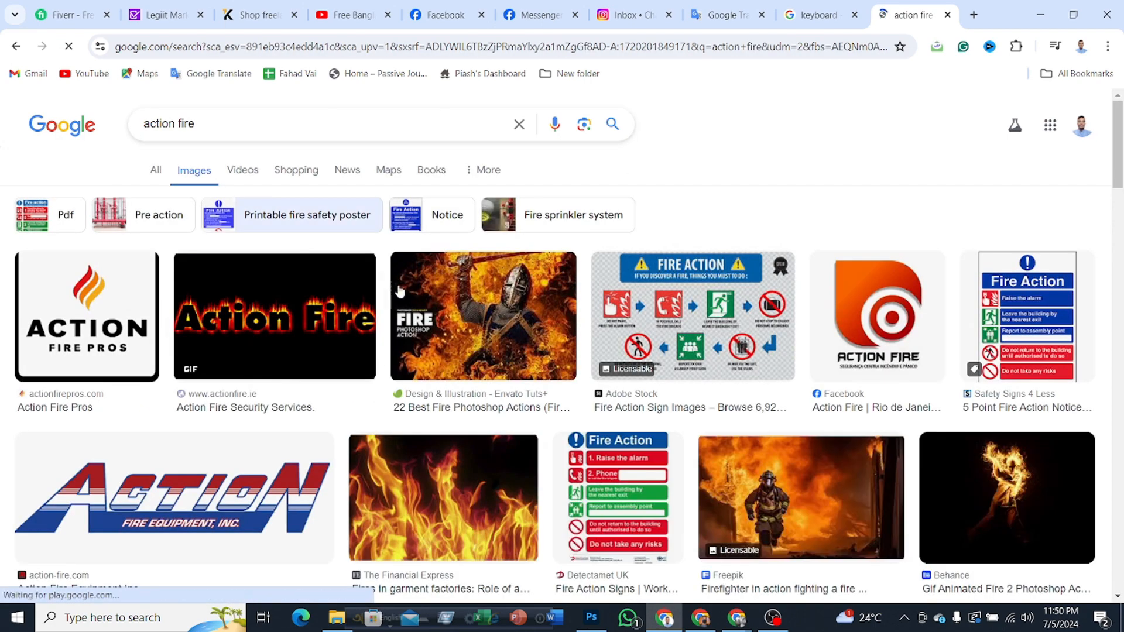
scroll(596, 335, "down", 7)
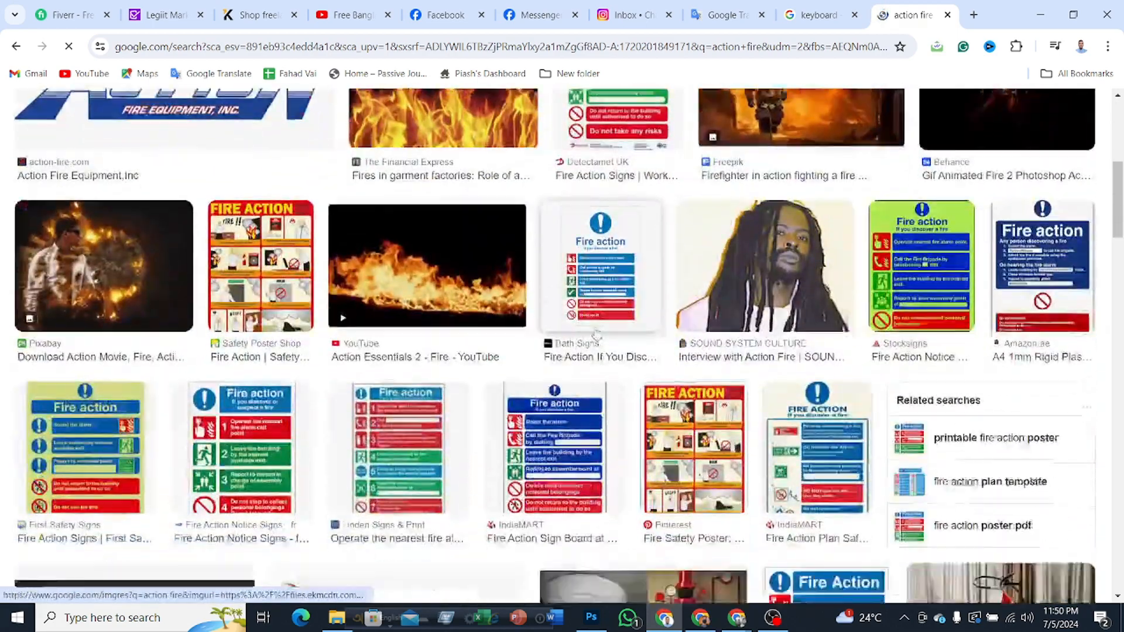
scroll(596, 335, "down", 12)
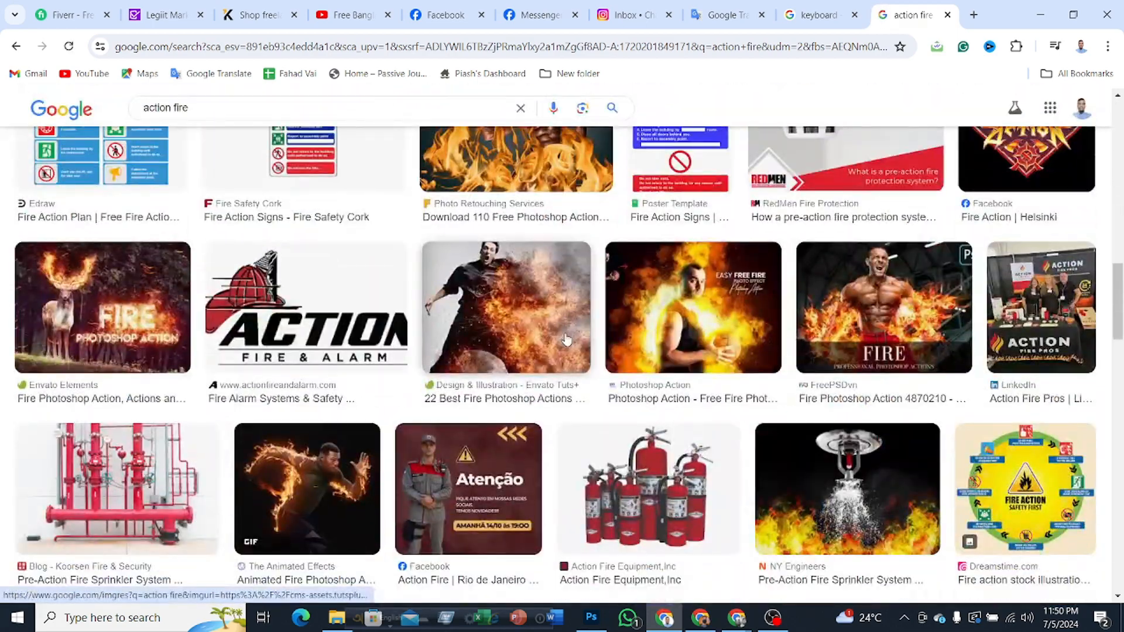
scroll(565, 340, "down", 11)
scroll(305, 271, "up", 10)
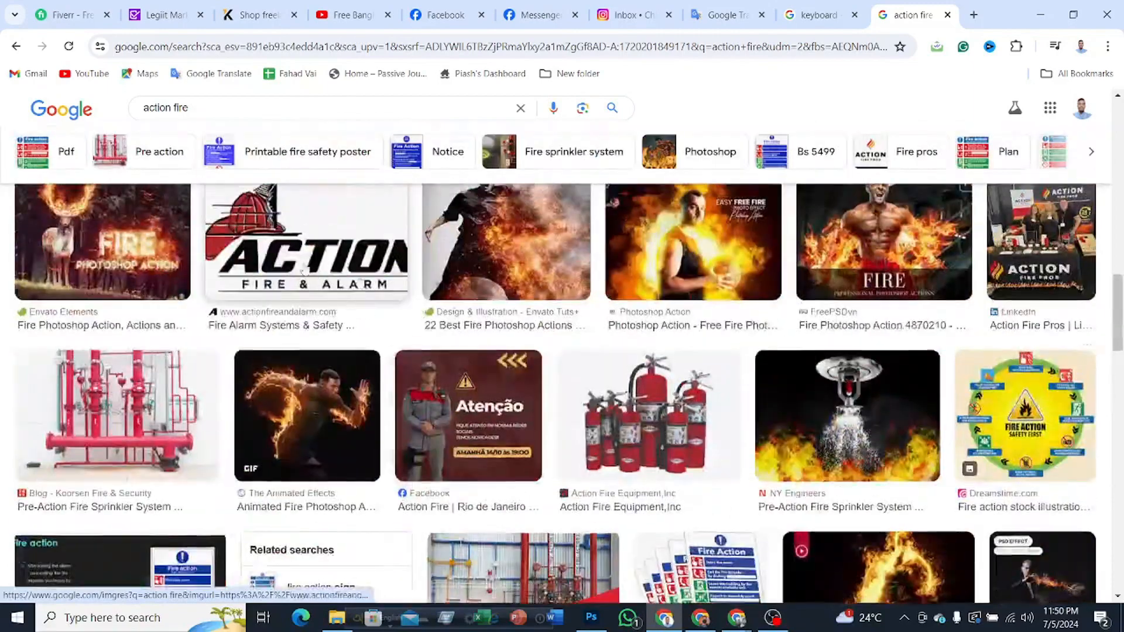
scroll(304, 271, "up", 10)
Step: Search Google Images for "action fire background" and browse the results for a suitable picture
left_click_drag(196, 123, 134, 124)
left_click(217, 125)
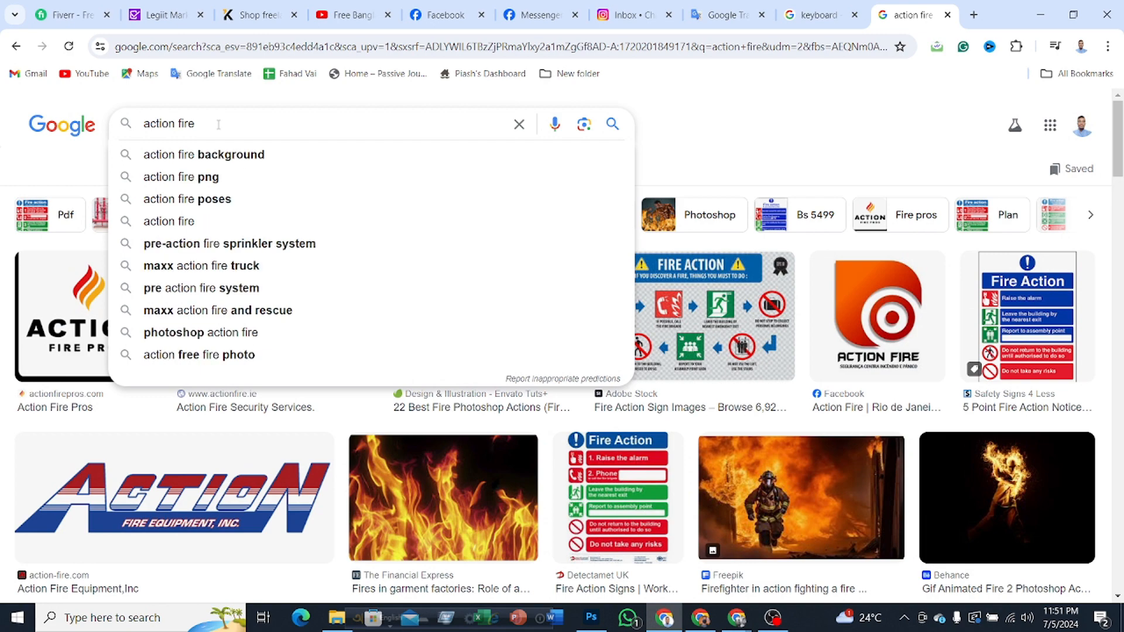
left_click(240, 162)
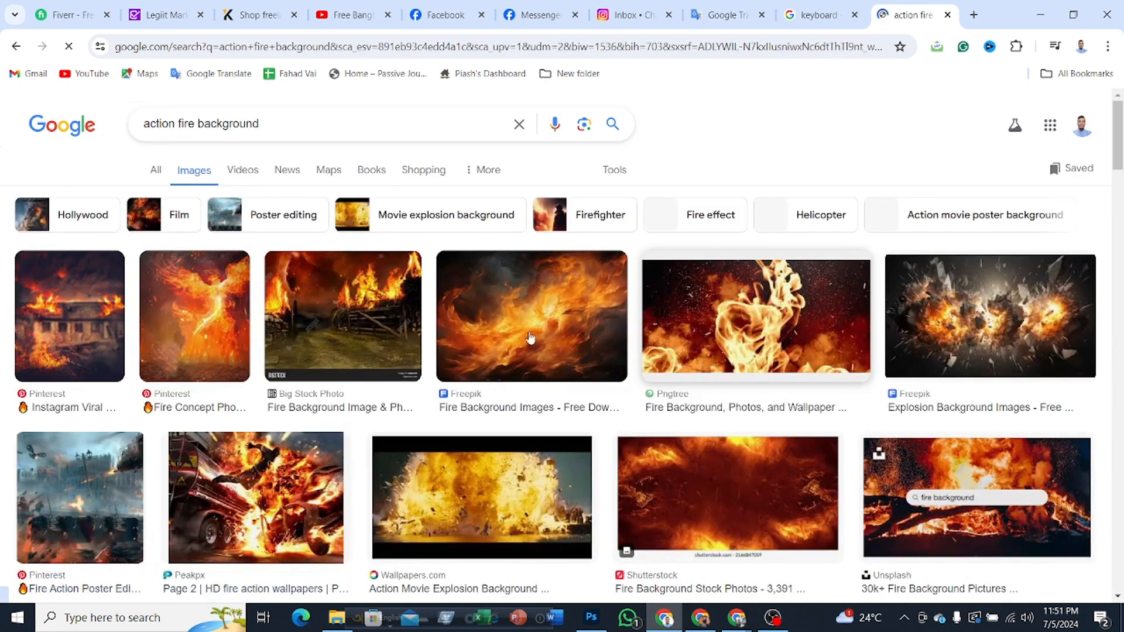
scroll(327, 331, "down", 2)
scroll(327, 331, "down", 2)
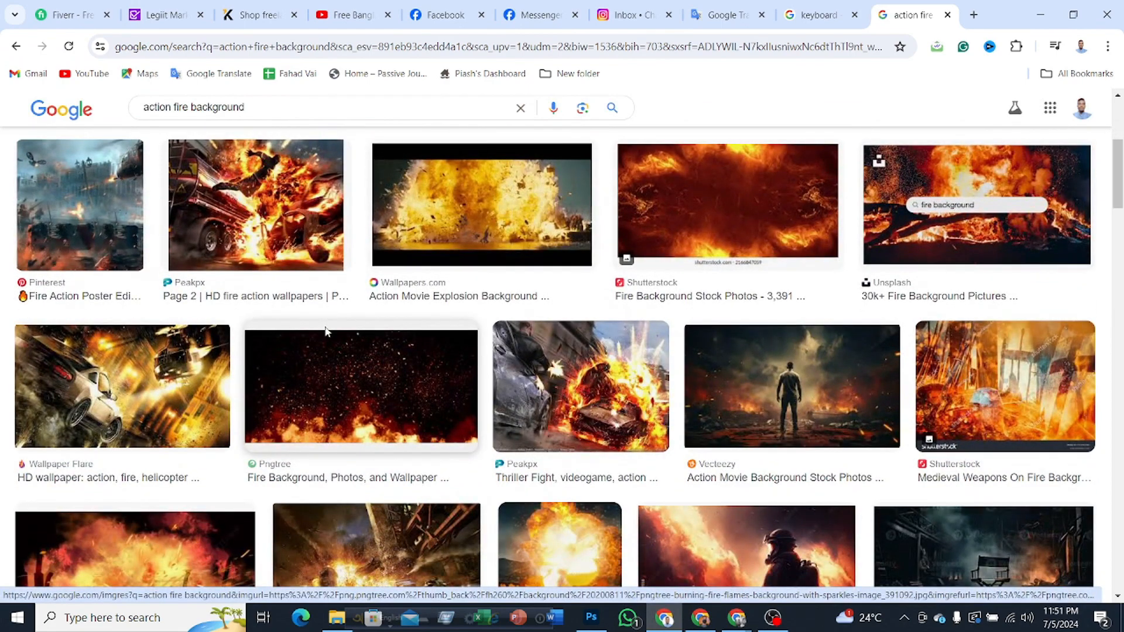
scroll(326, 332, "down", 2)
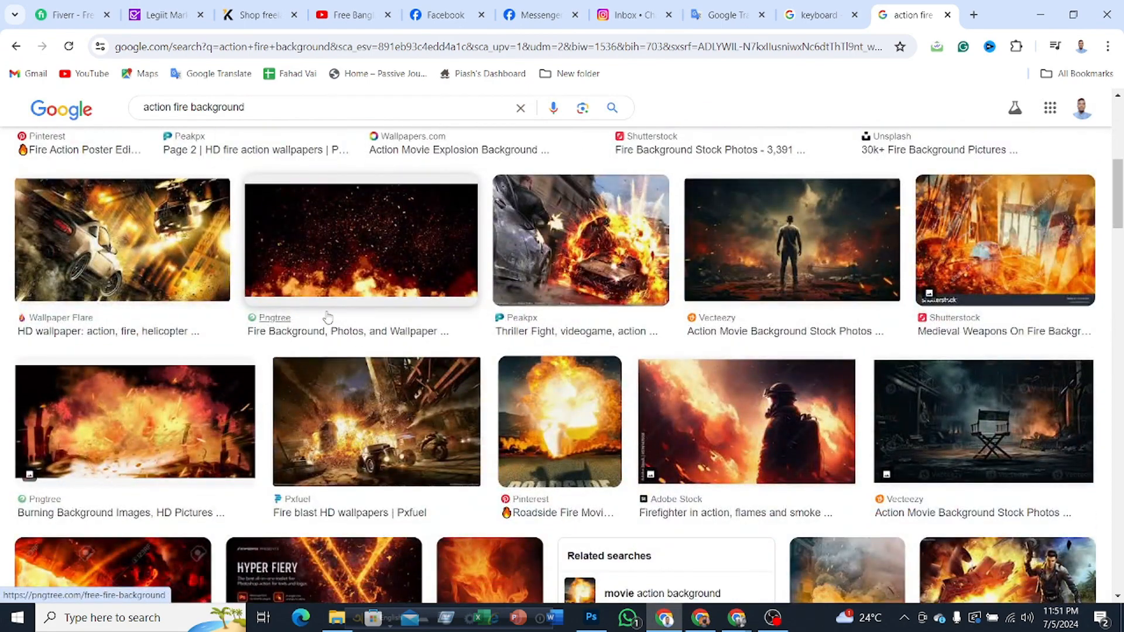
scroll(328, 317, "down", 6)
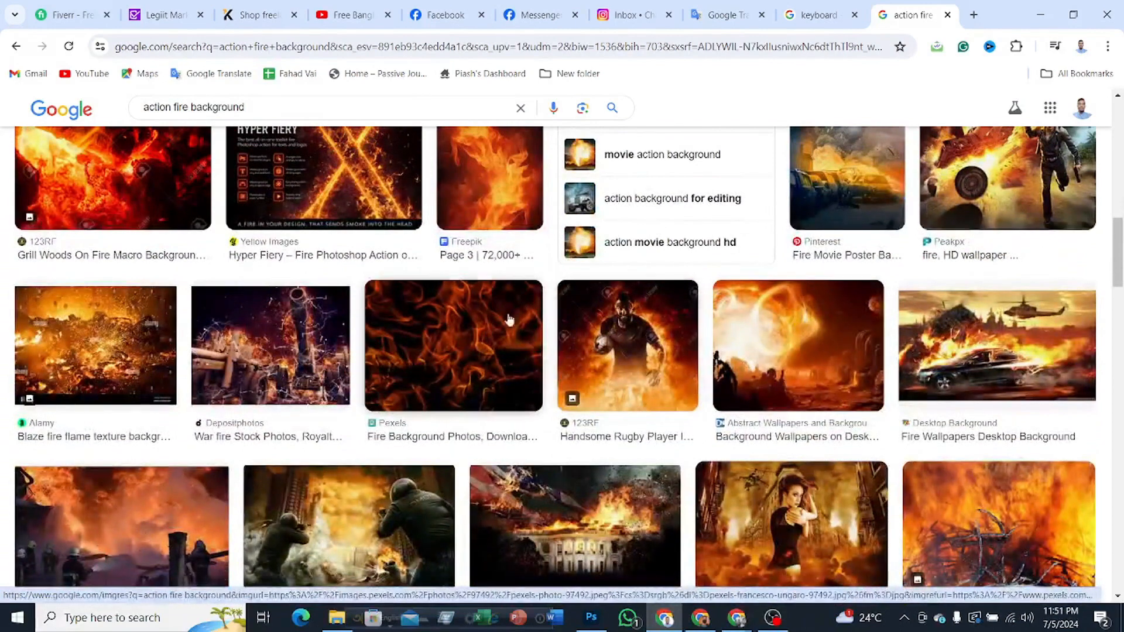
scroll(406, 341, "down", 1)
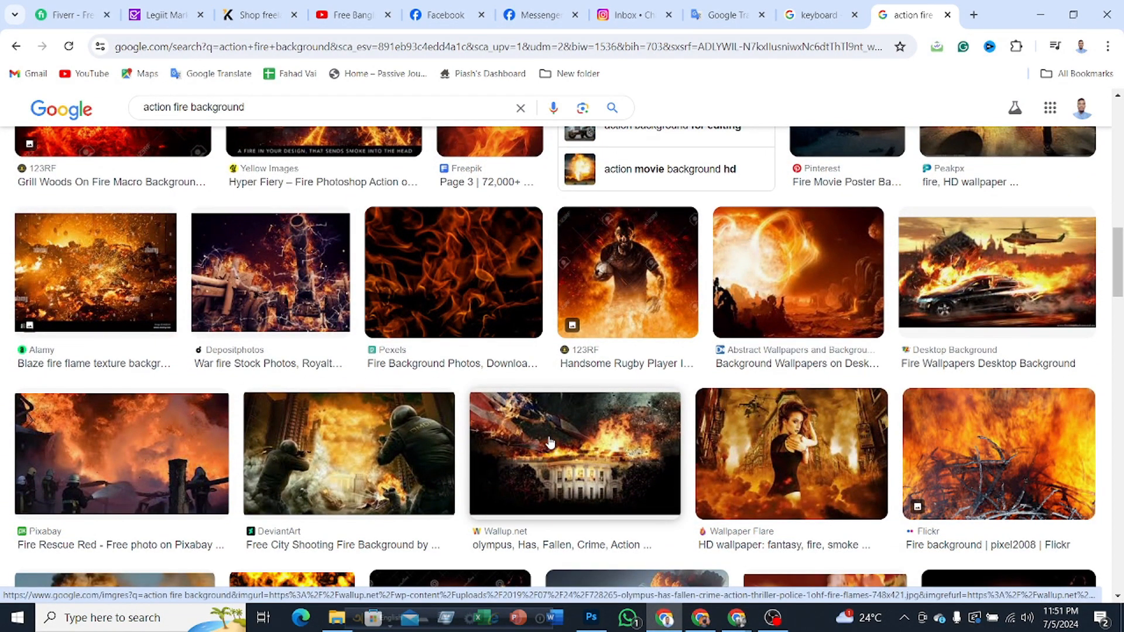
scroll(551, 444, "down", 2)
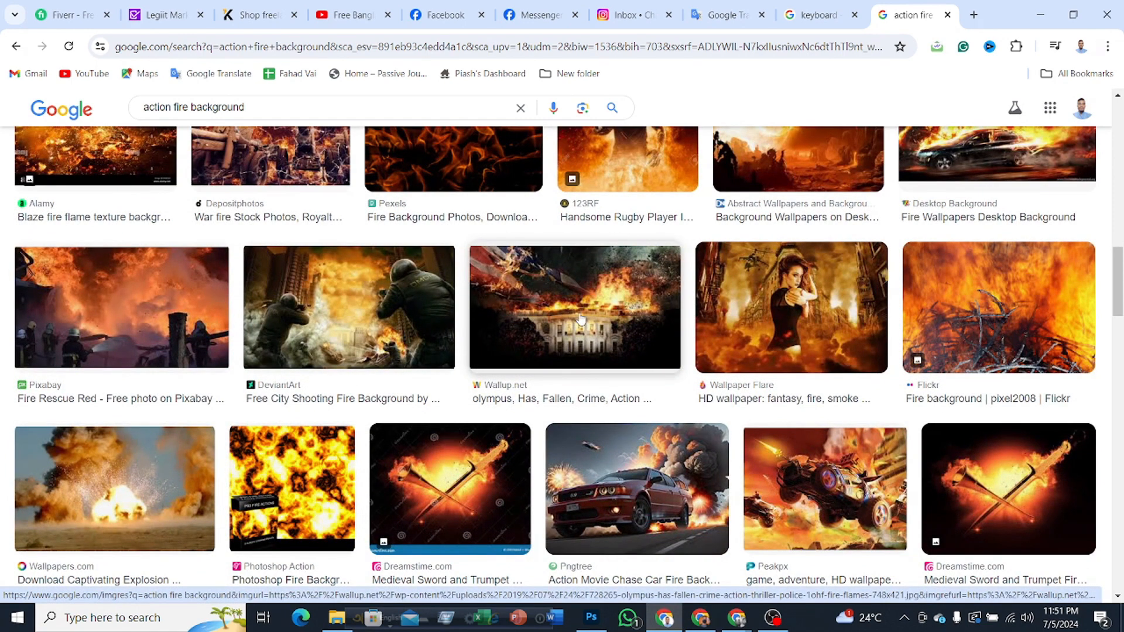
Step: Copy the burning White House image from the Wallup.net result and return to Photoshop
right_click(549, 309)
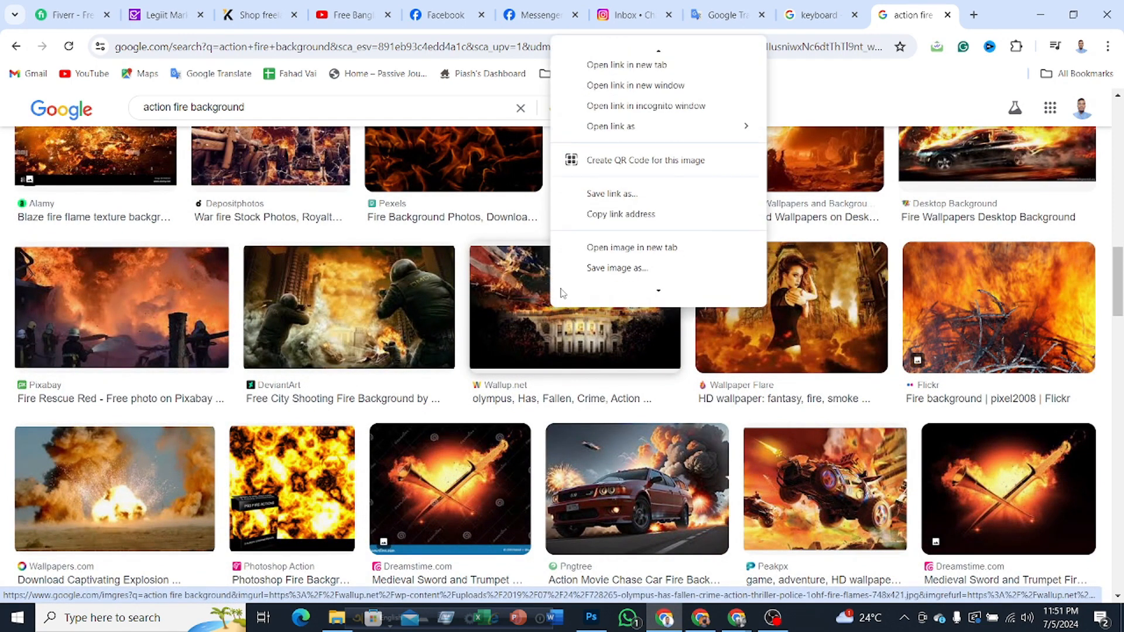
mouse_move(562, 291)
left_click(605, 186)
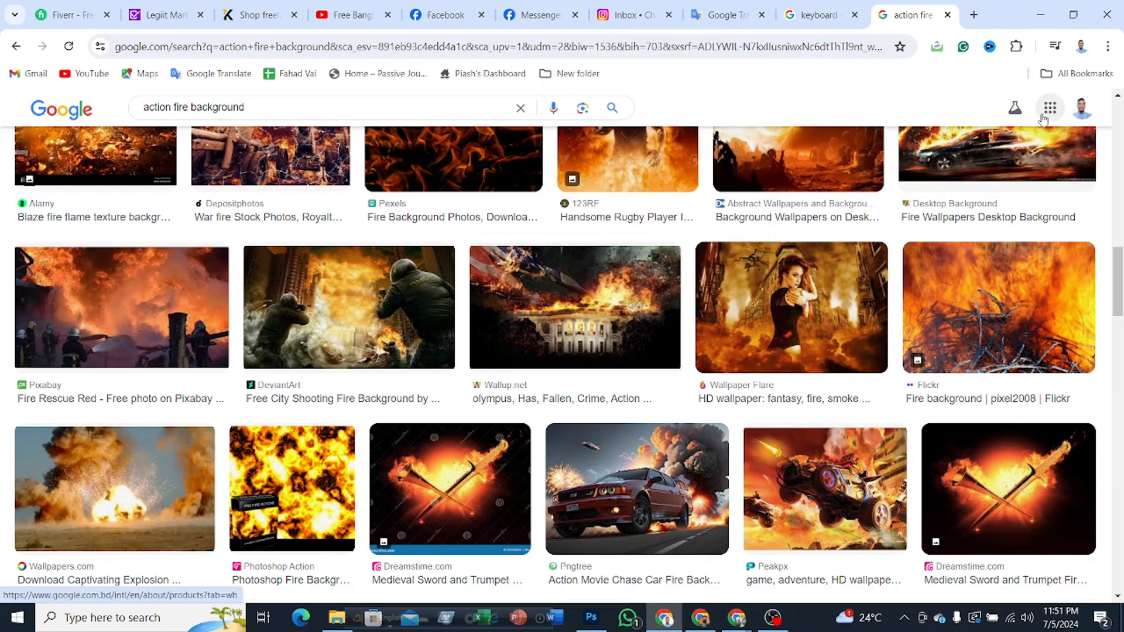
right_click(596, 291)
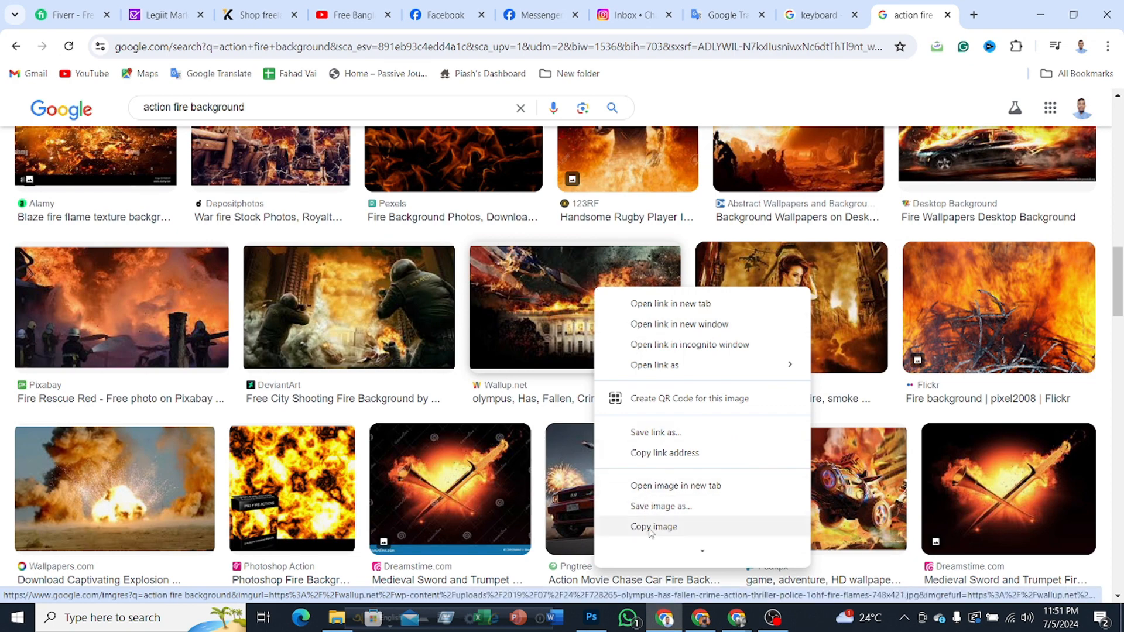
left_click(1040, 14)
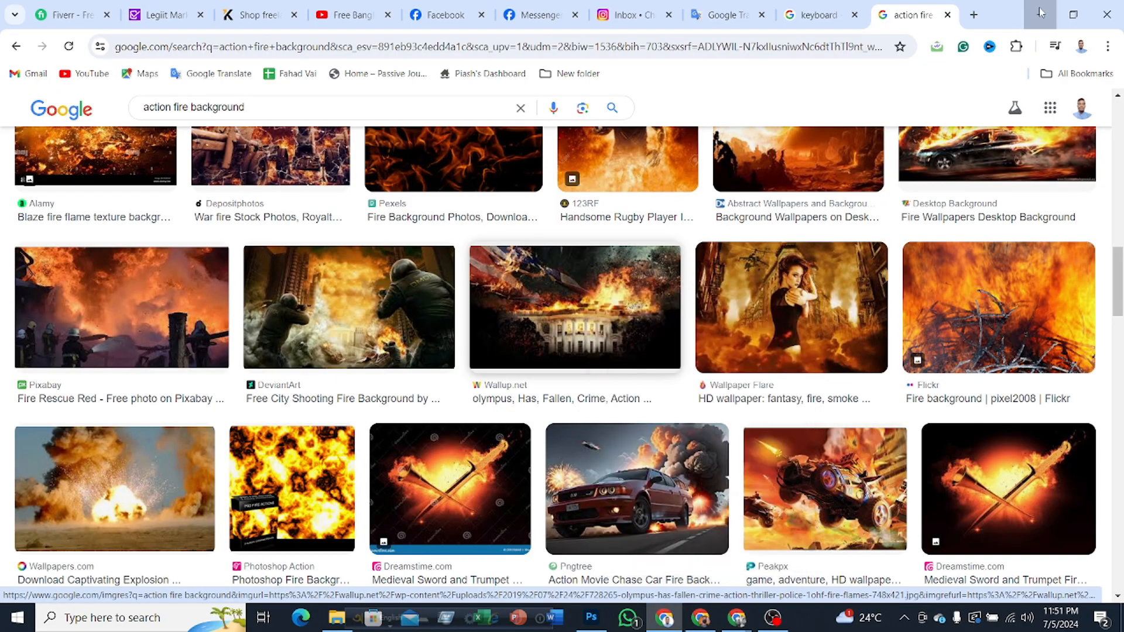
left_click(1040, 15)
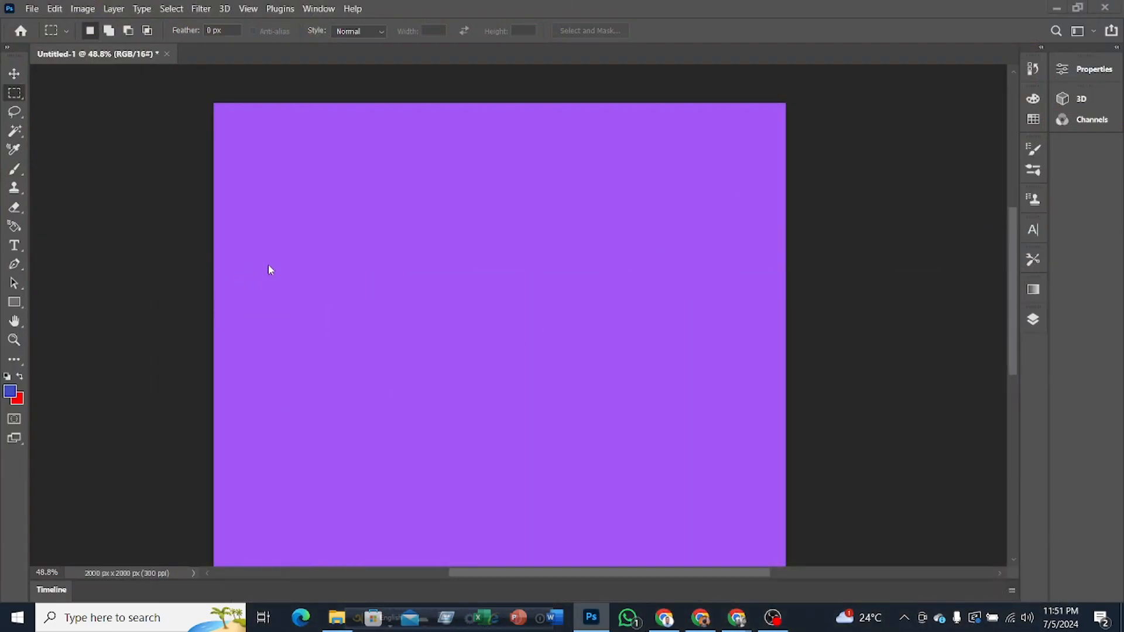
Step: Show the layer list and look through the hidden layers
scroll(549, 326, "down", 1)
scroll(550, 325, "down", 3)
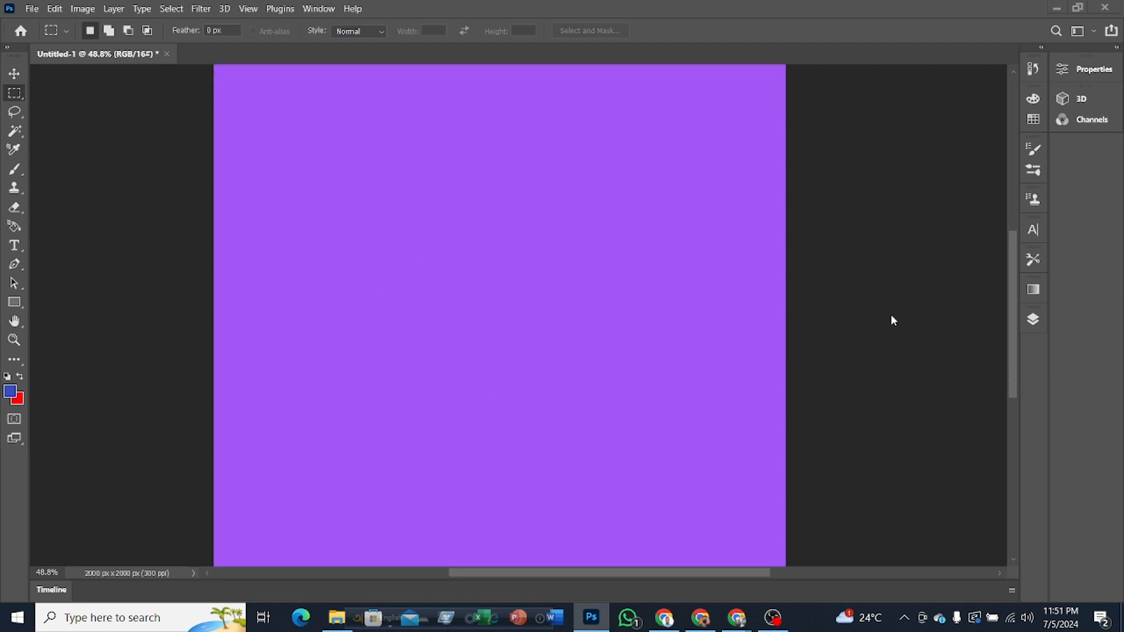
left_click(1034, 319)
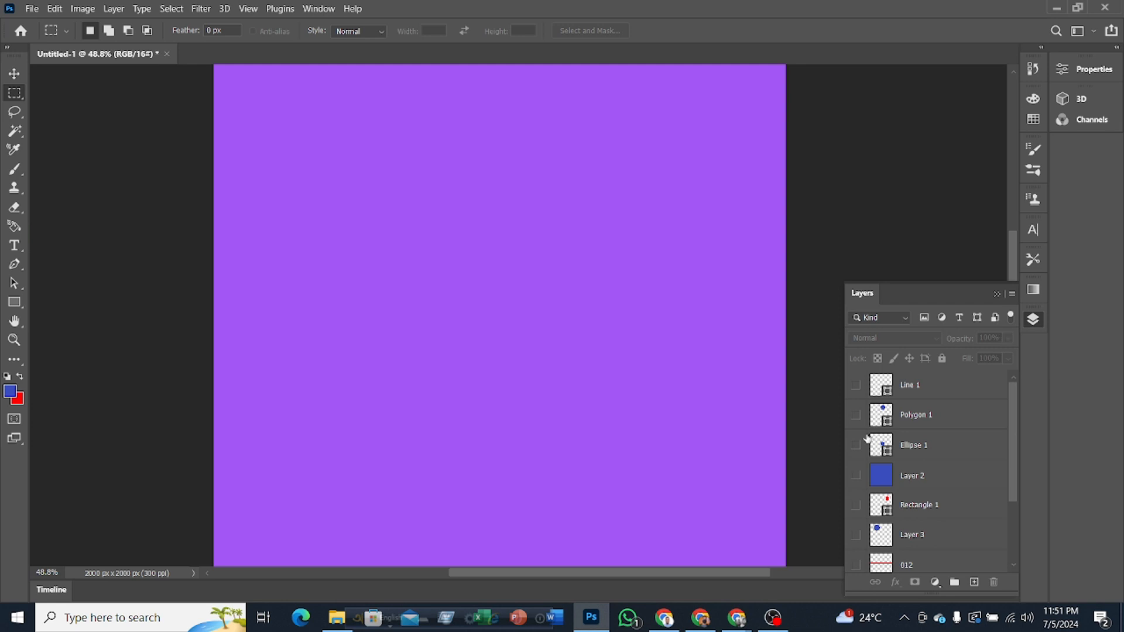
scroll(911, 451, "down", 3)
scroll(924, 503, "up", 3)
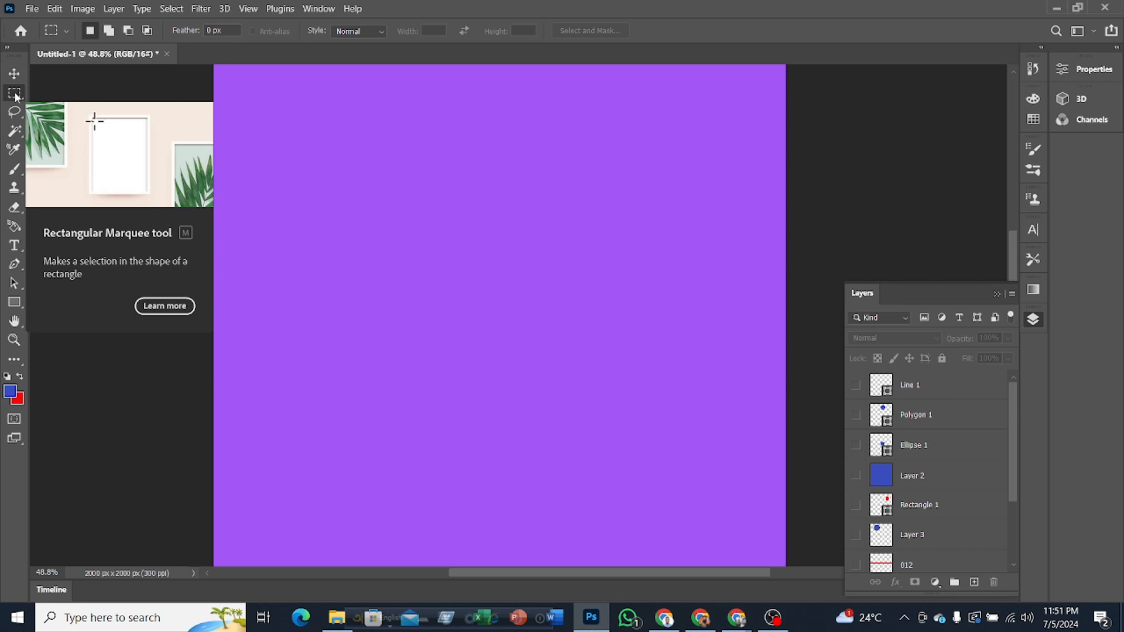
Step: Paste the copied burning White House image into the document and keep a hidden duplicate of its layer
left_click(15, 75)
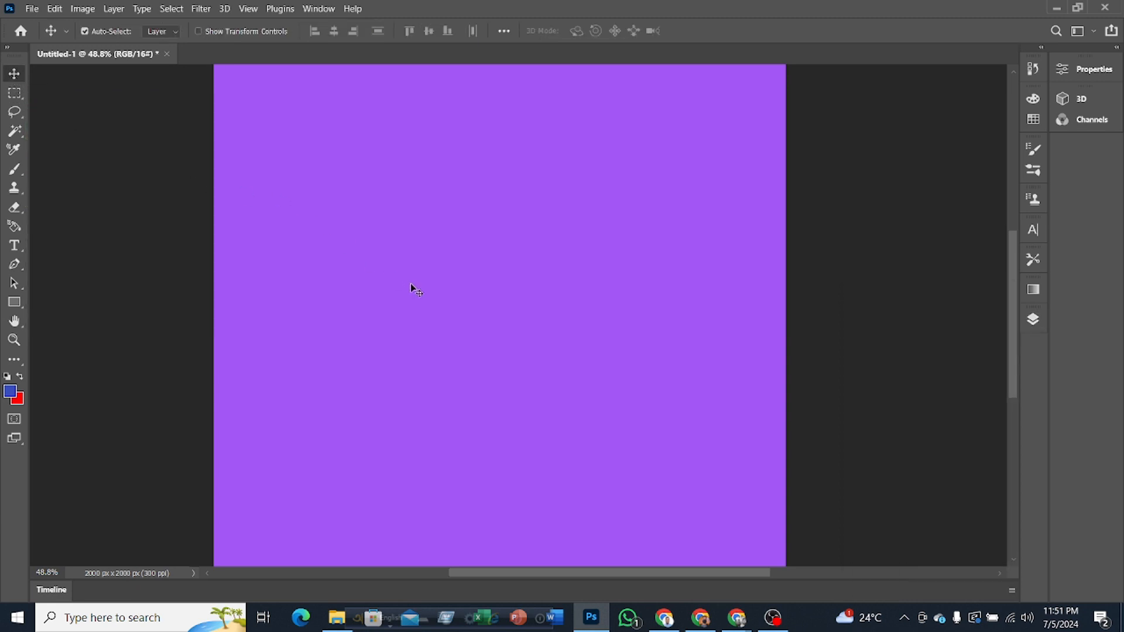
key("ctrl+v")
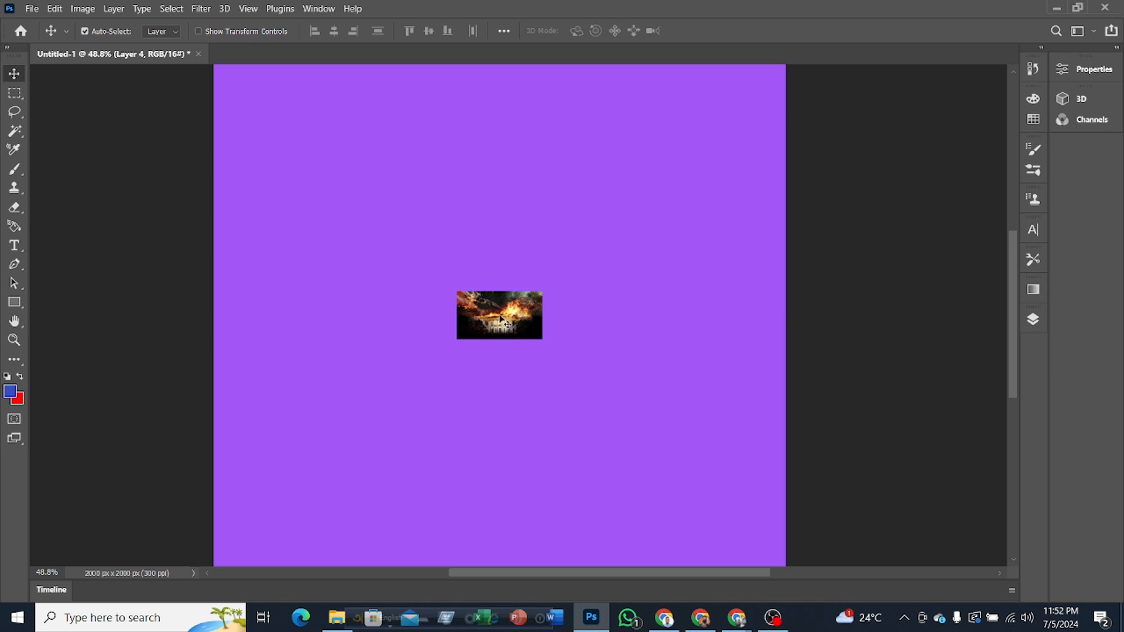
left_click(1034, 319)
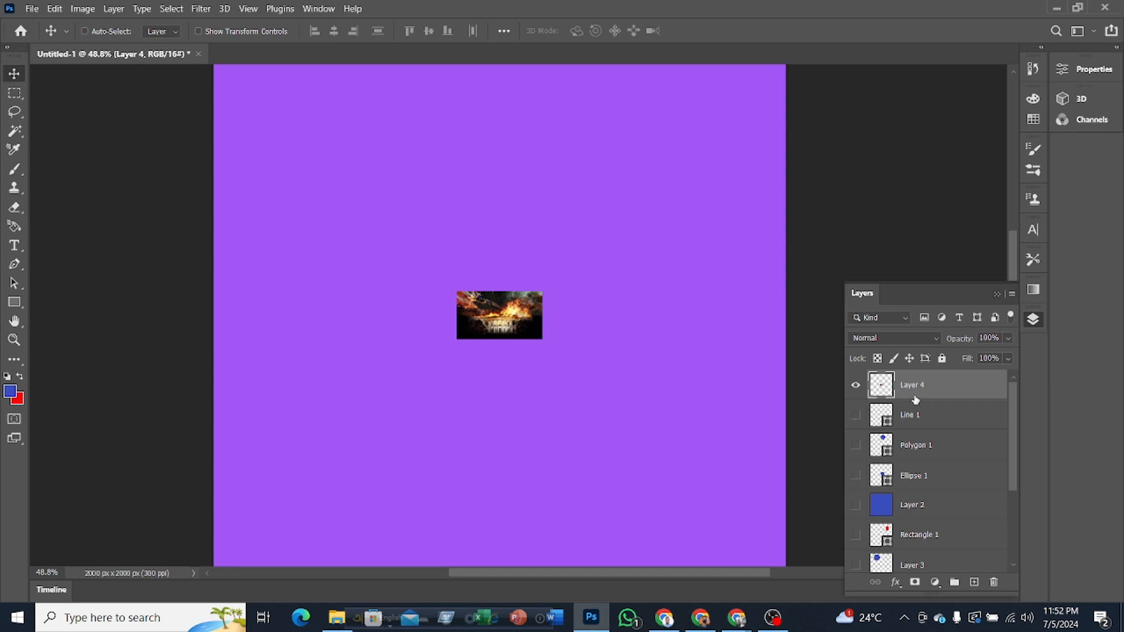
key("ctrl+j")
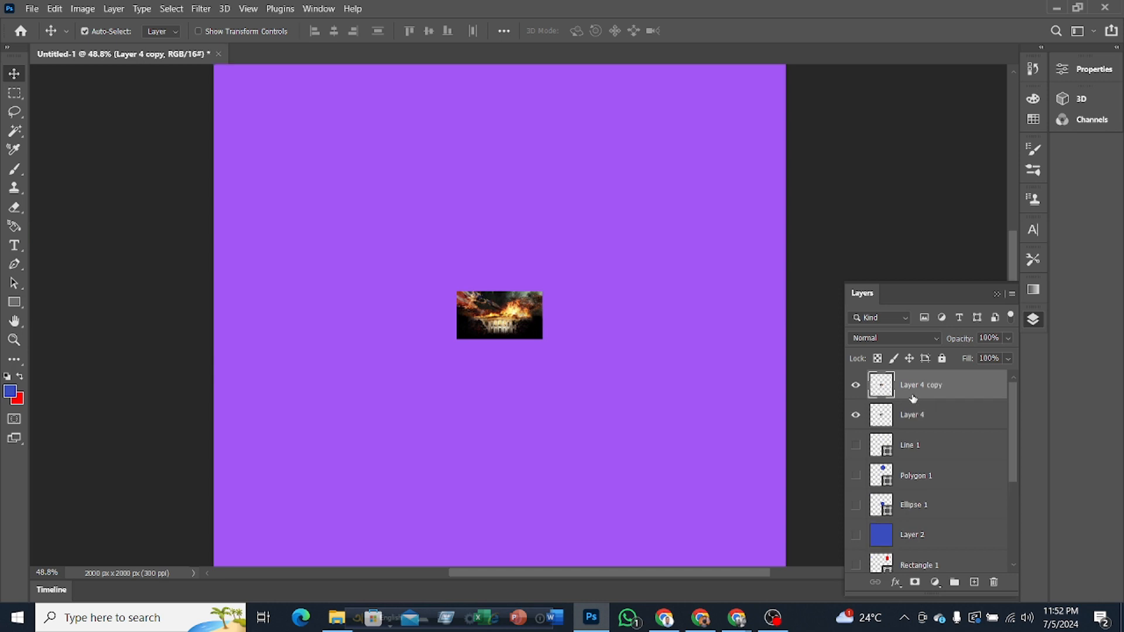
left_click(856, 386)
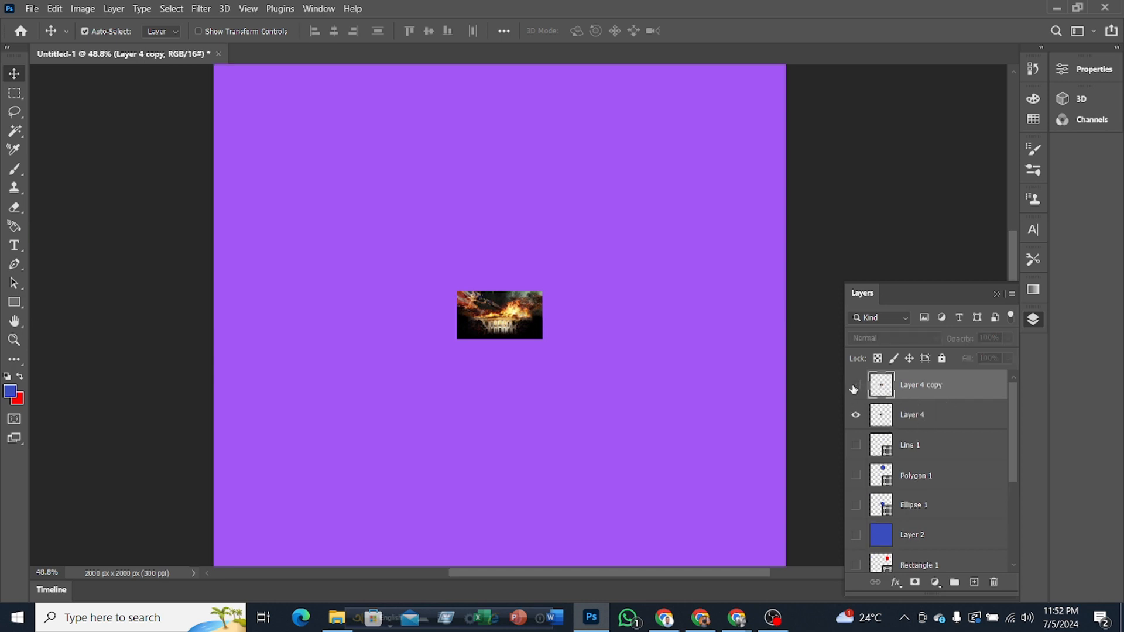
Step: Scale the visible image on Layer 4 up to about 500% and move it toward the middle of the canvas
left_click(941, 424)
left_click_drag(506, 330, 774, 139)
key("ctrl+t")
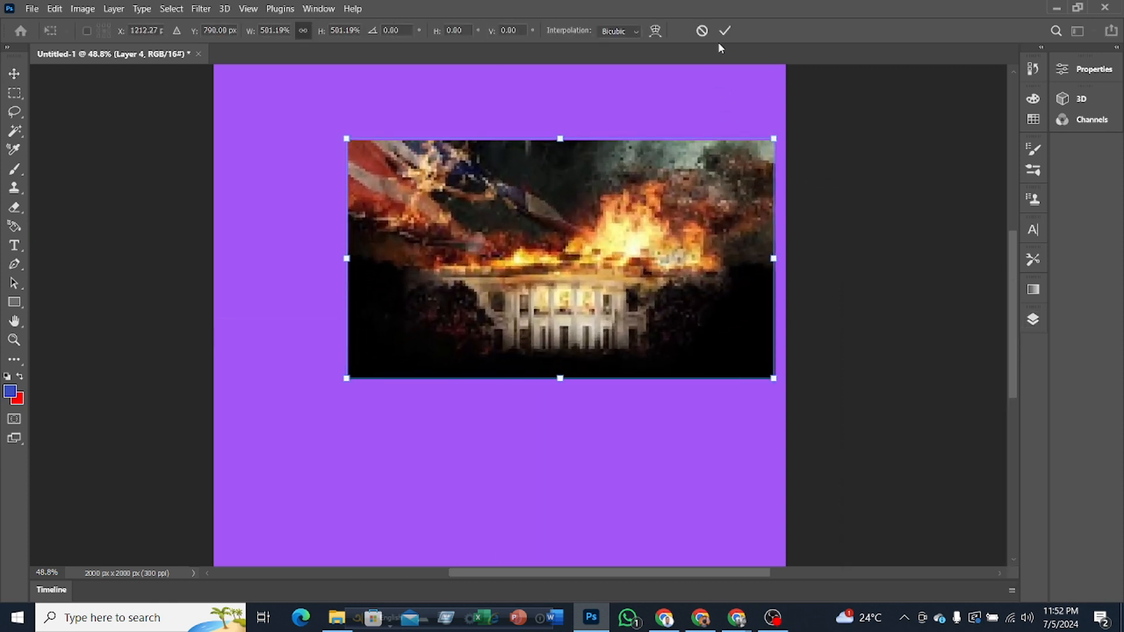
left_click(725, 30)
left_click_drag(557, 287, 480, 338)
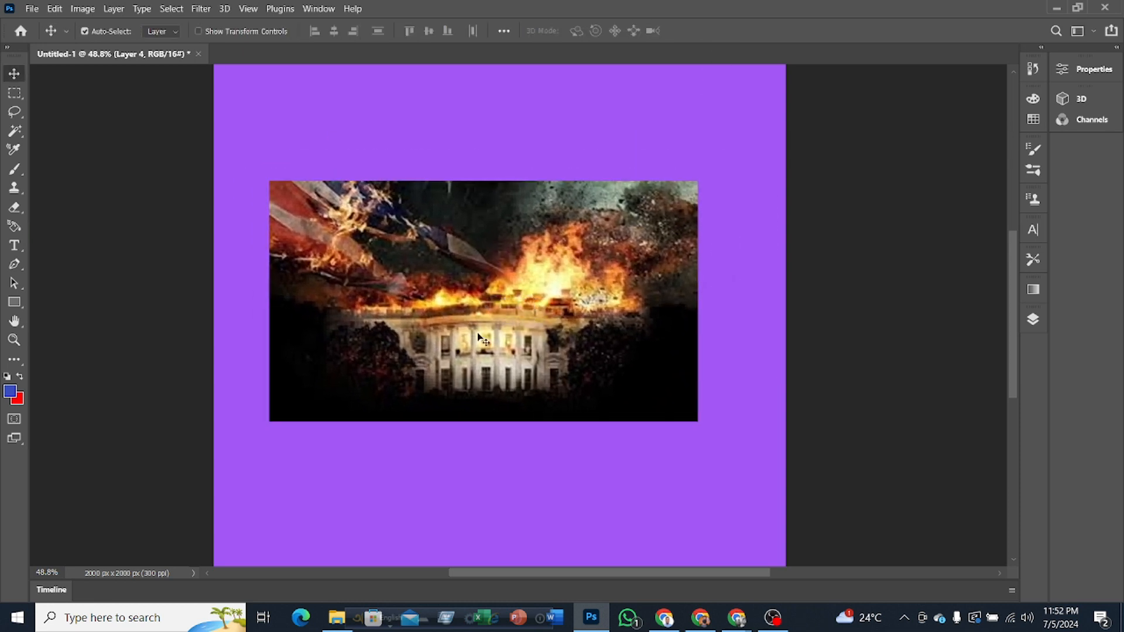
Step: Enlarge the burning White House image further with Free Transform and reposition it to span nearly the canvas width
key("ctrl+t")
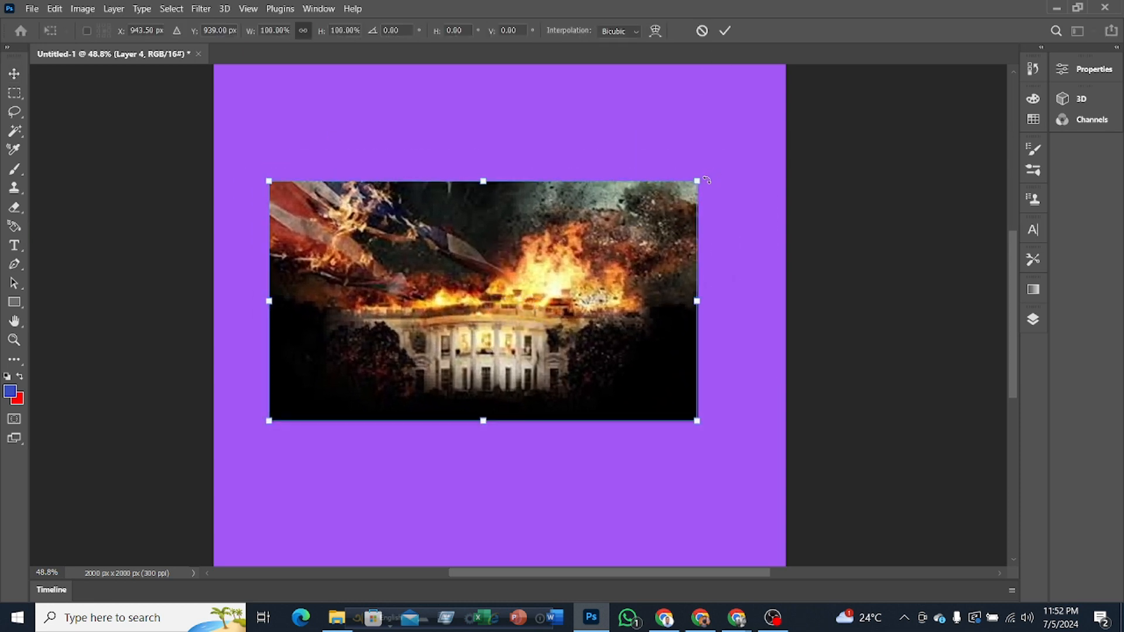
left_click_drag(704, 179, 788, 125)
left_click_drag(609, 261, 565, 268)
left_click(723, 33)
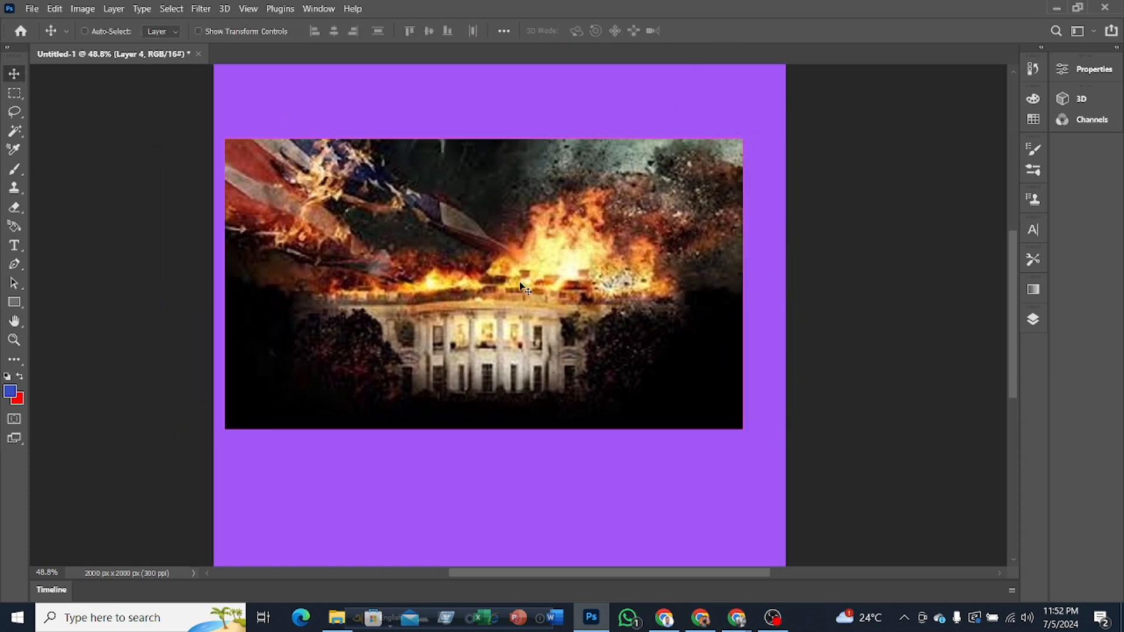
Step: Shrink the image to about 33% with its lower-left corner fixed, and check its Free Transform box
key("ctrl+t")
left_click_drag(741, 137, 394, 335)
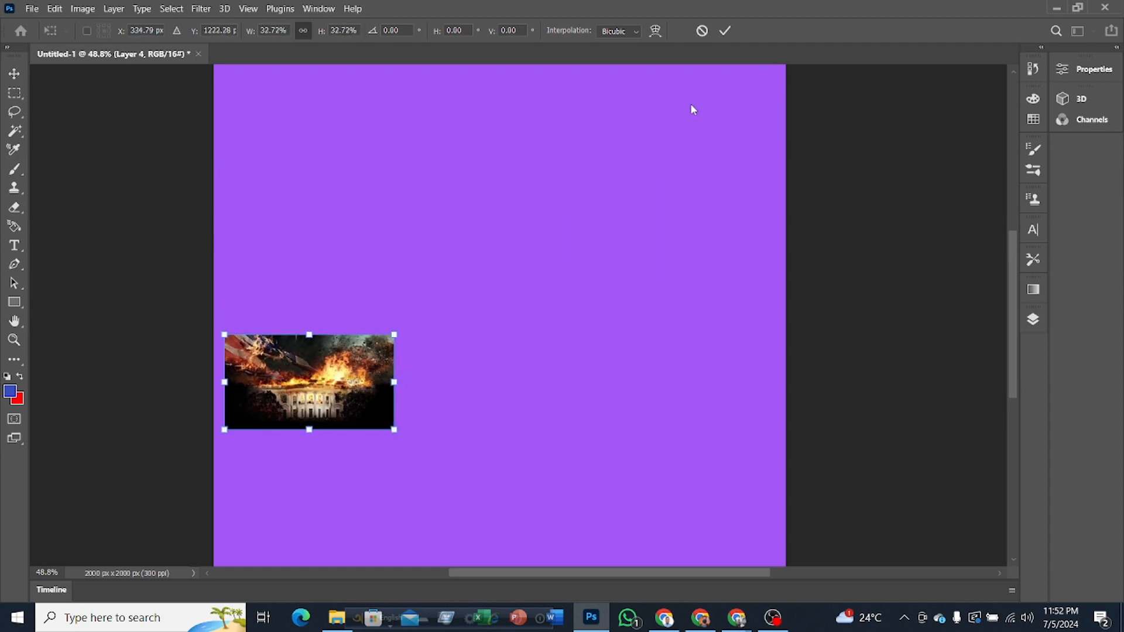
left_click(727, 32)
key("ctrl+t")
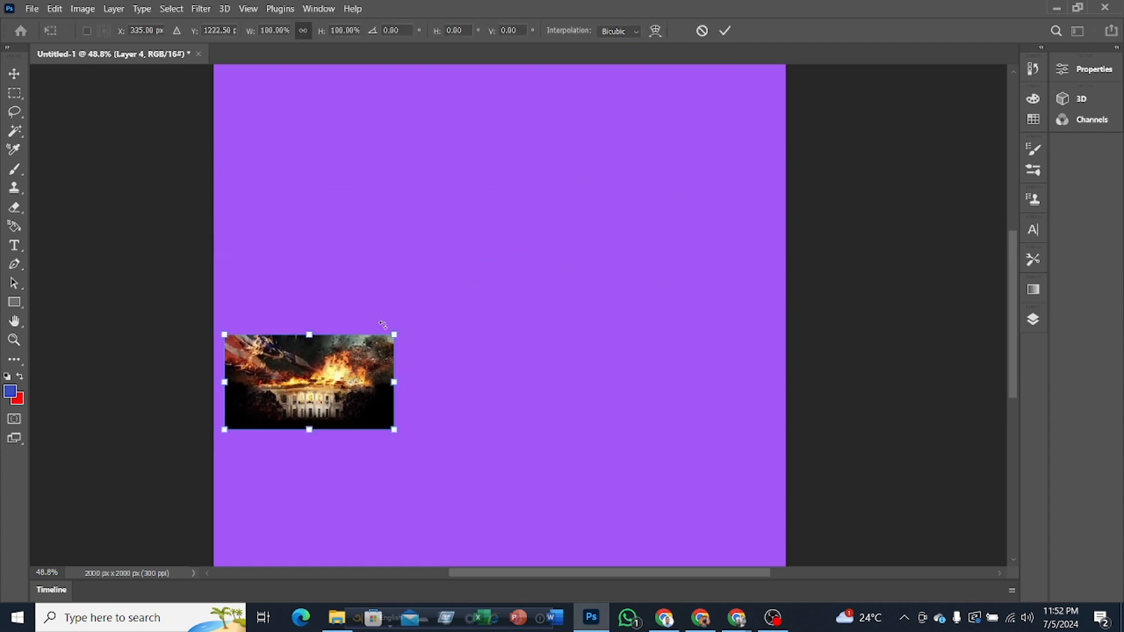
left_click(726, 32)
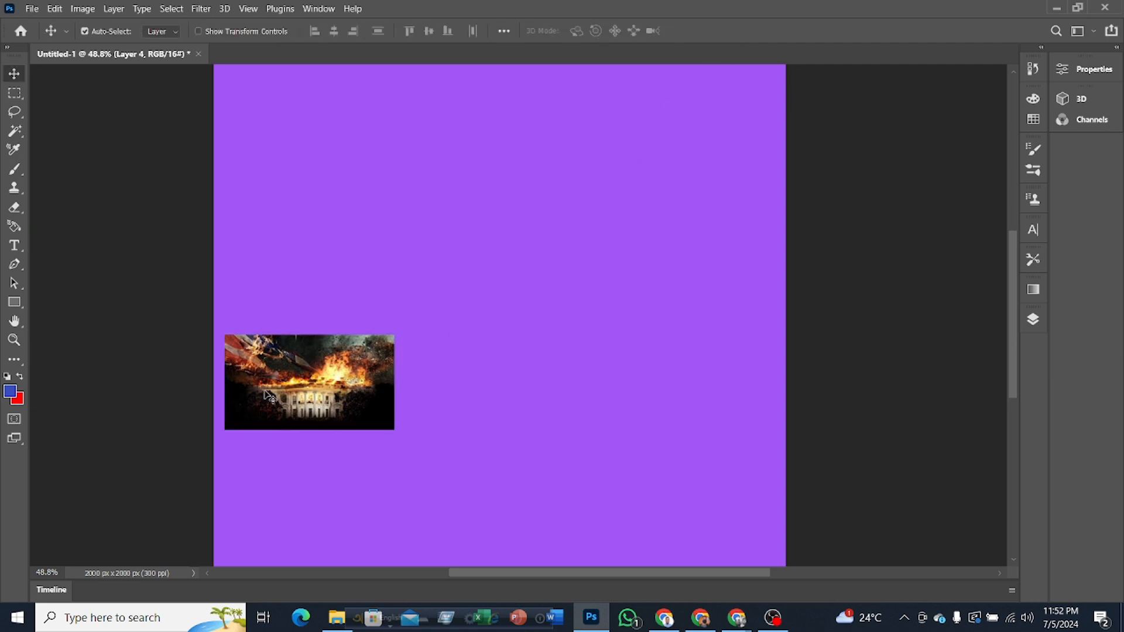
key("ctrl+t")
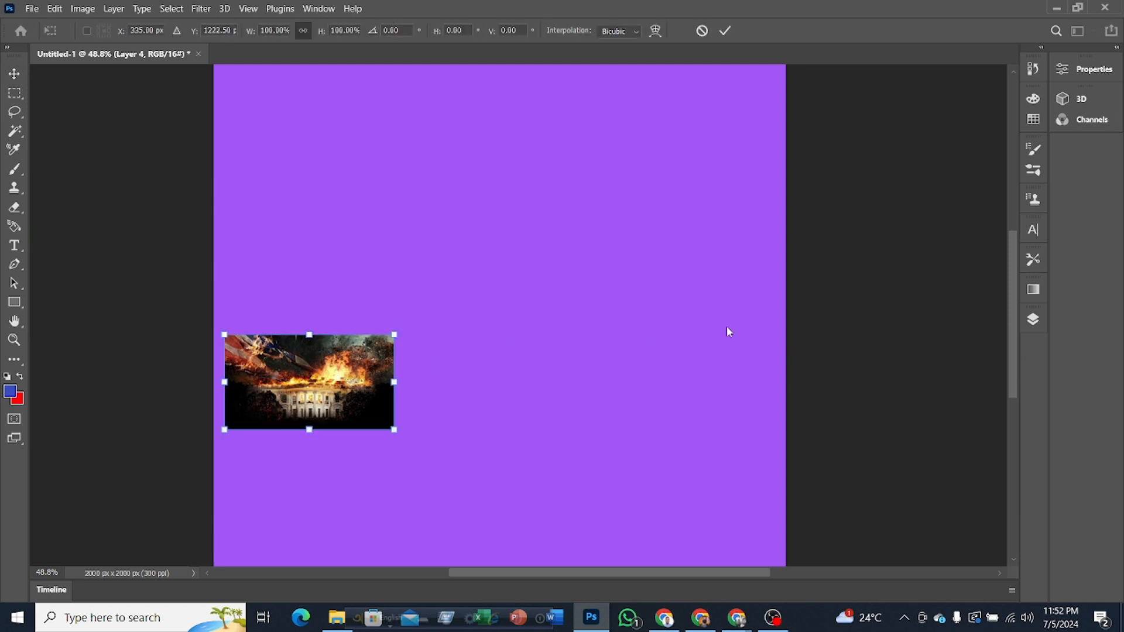
left_click(725, 33)
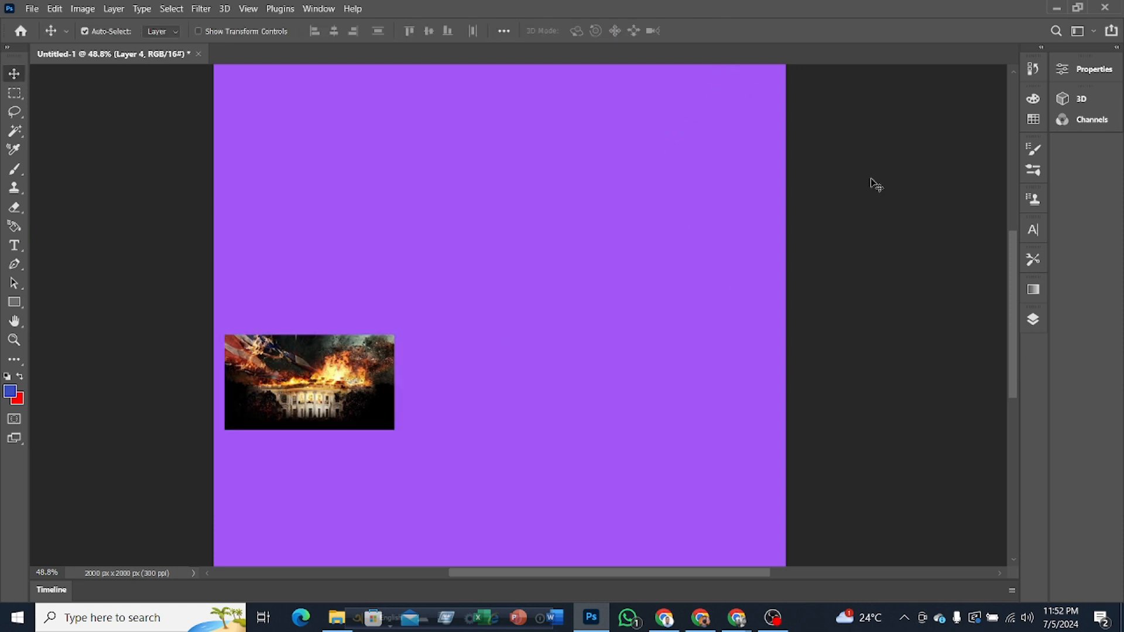
Step: Show the Line 1 layer, bring up its Free Transform box, and hide the layer again
left_click(1035, 321)
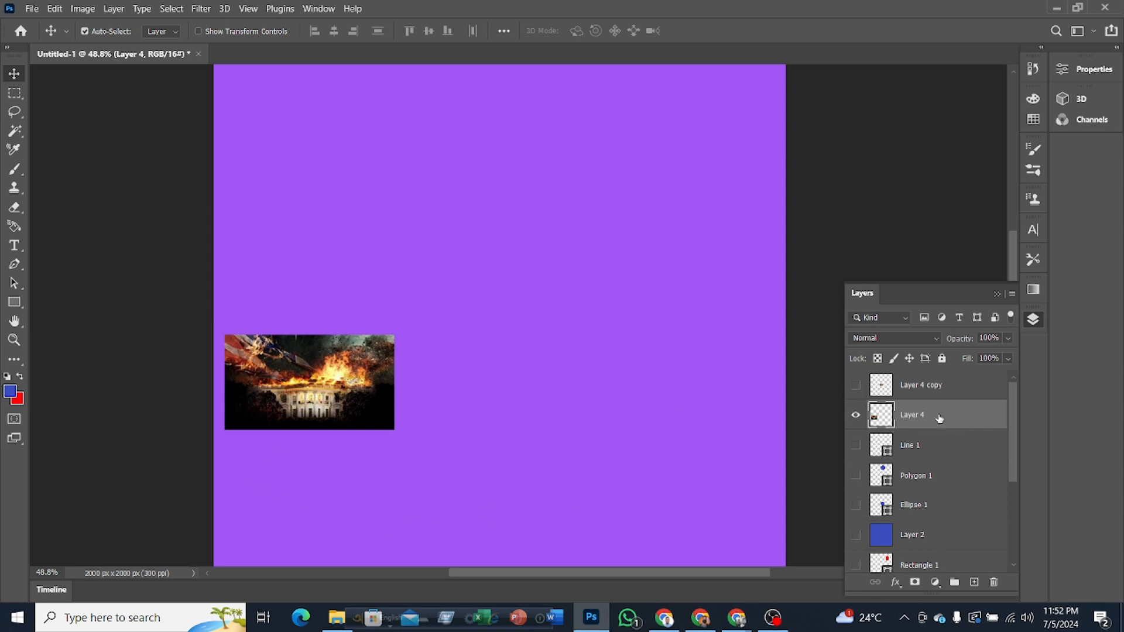
left_click(924, 456)
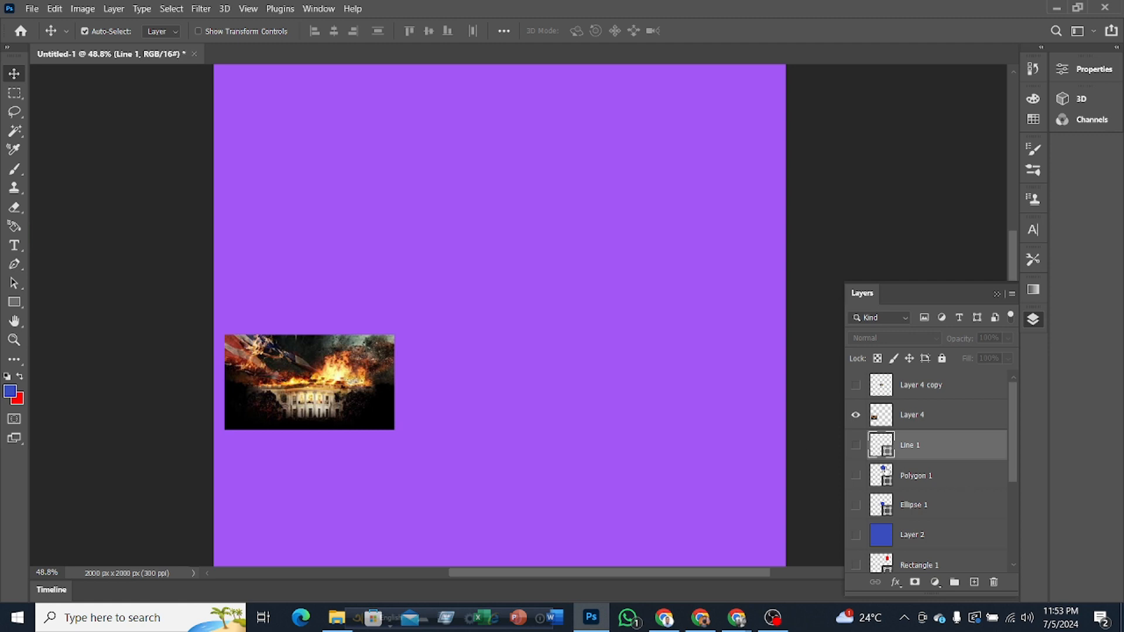
left_click(856, 446)
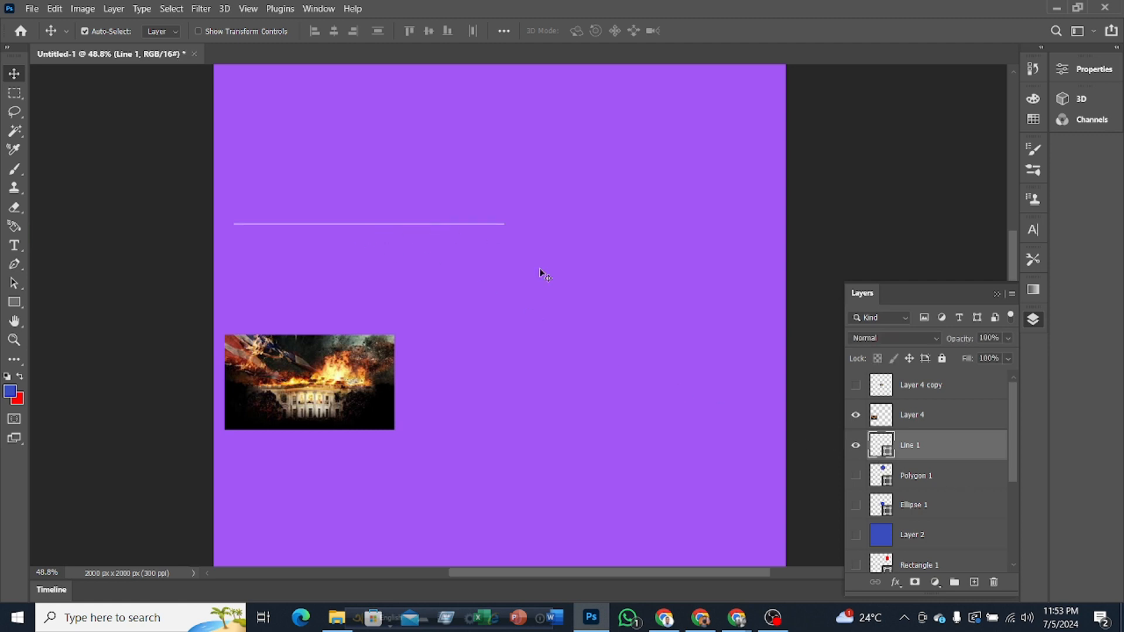
key("ctrl+t")
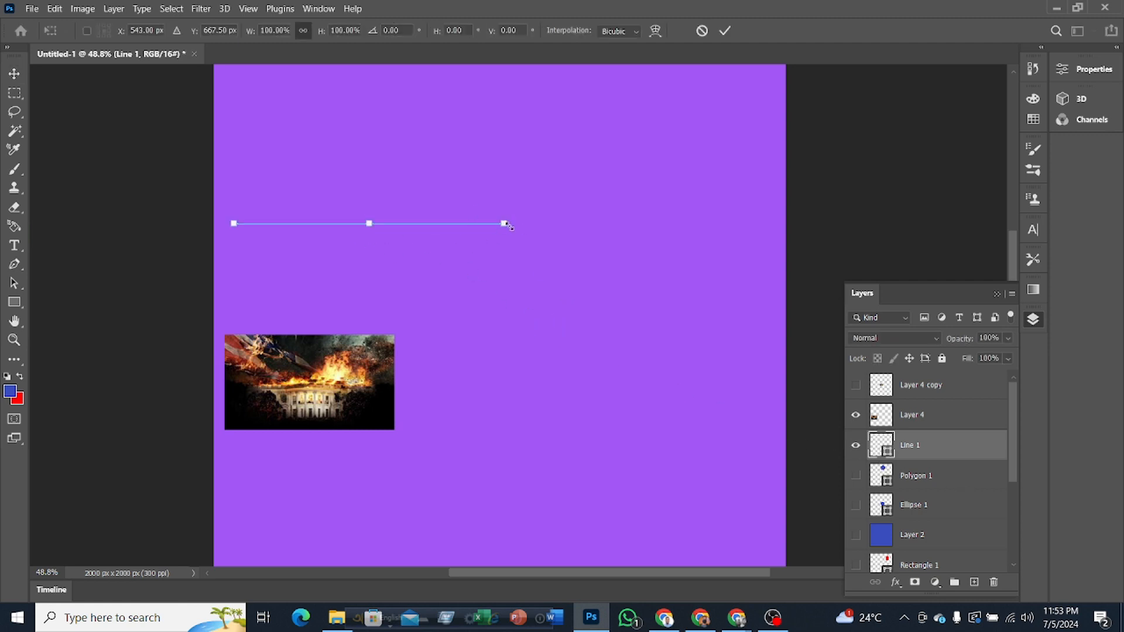
left_click(721, 34)
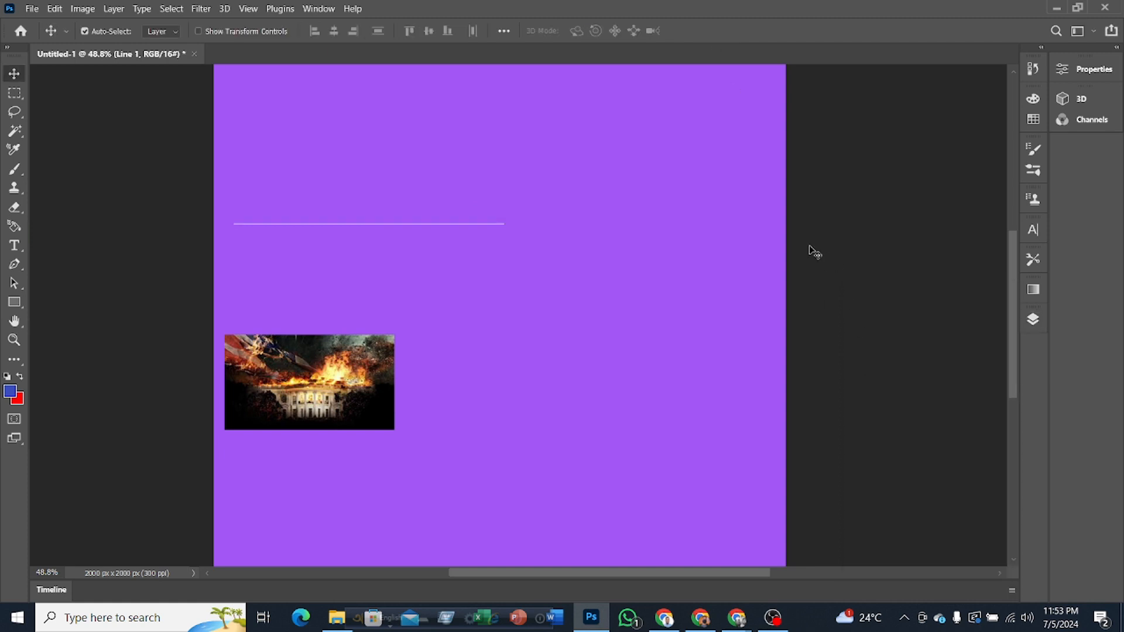
left_click(1034, 319)
left_click(856, 446)
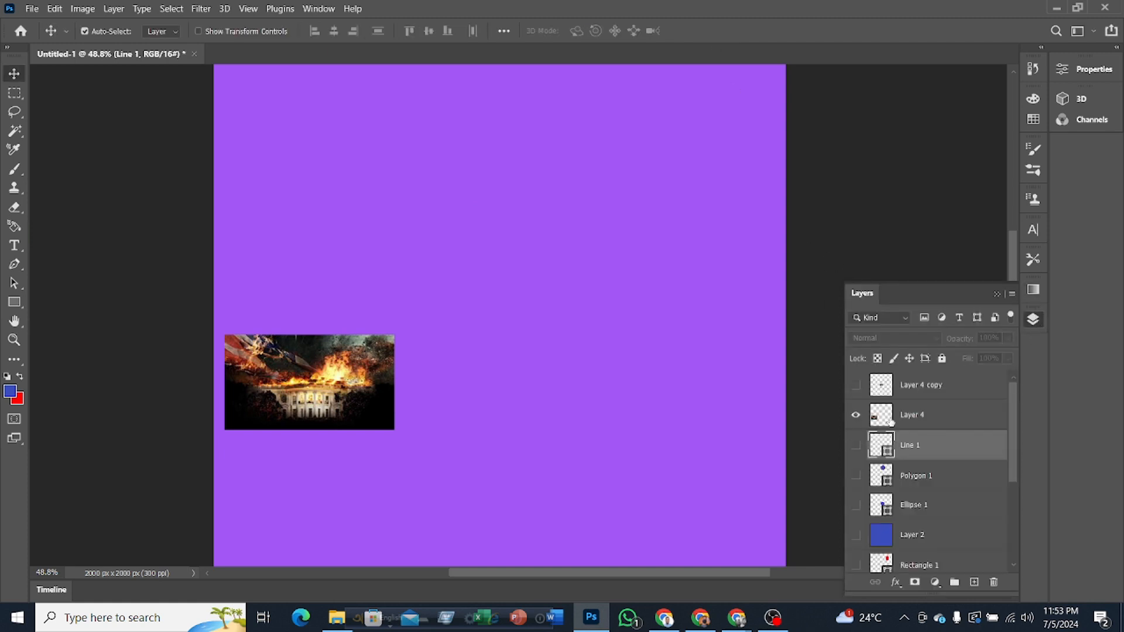
Step: Select Layer 4, check its Free Transform box, and look through the commands available for the layer
left_click(949, 415)
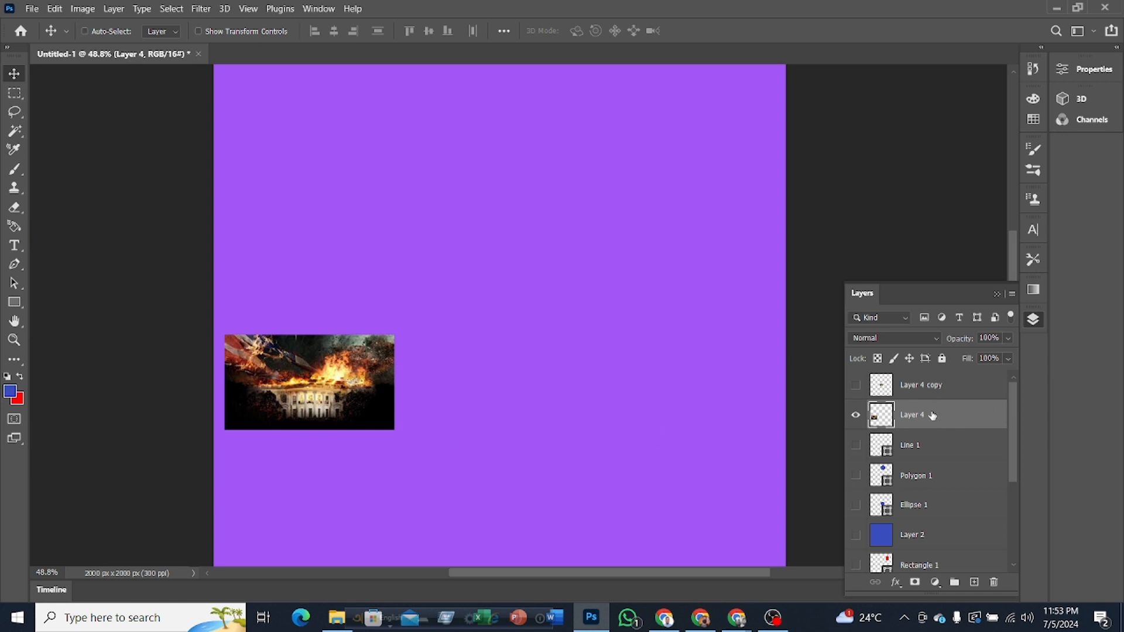
key("ctrl+t")
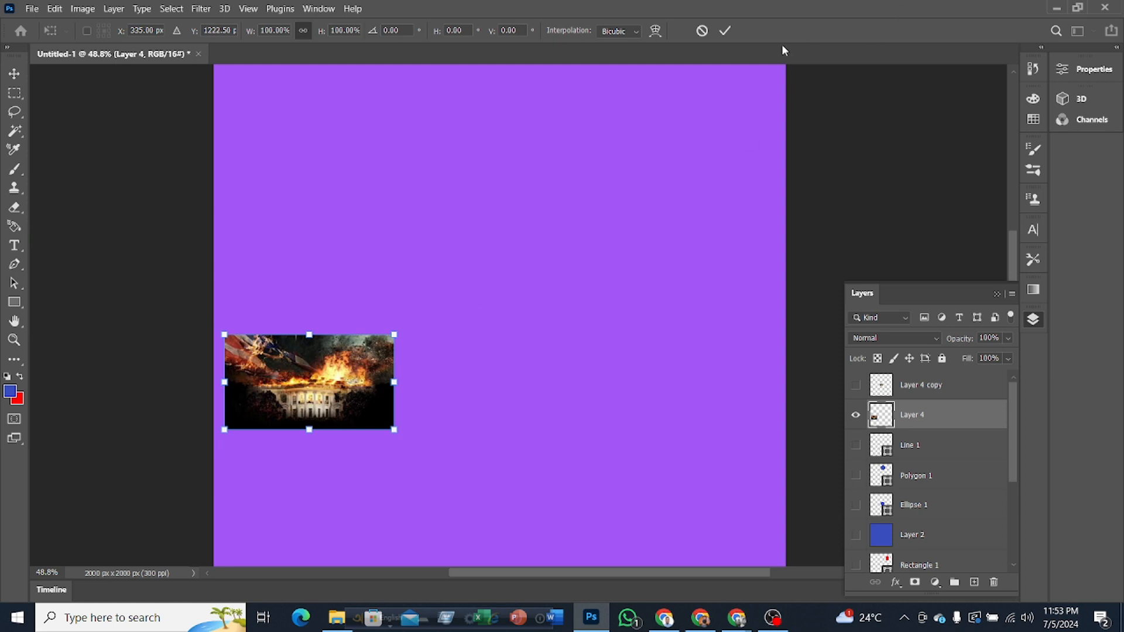
left_click(726, 31)
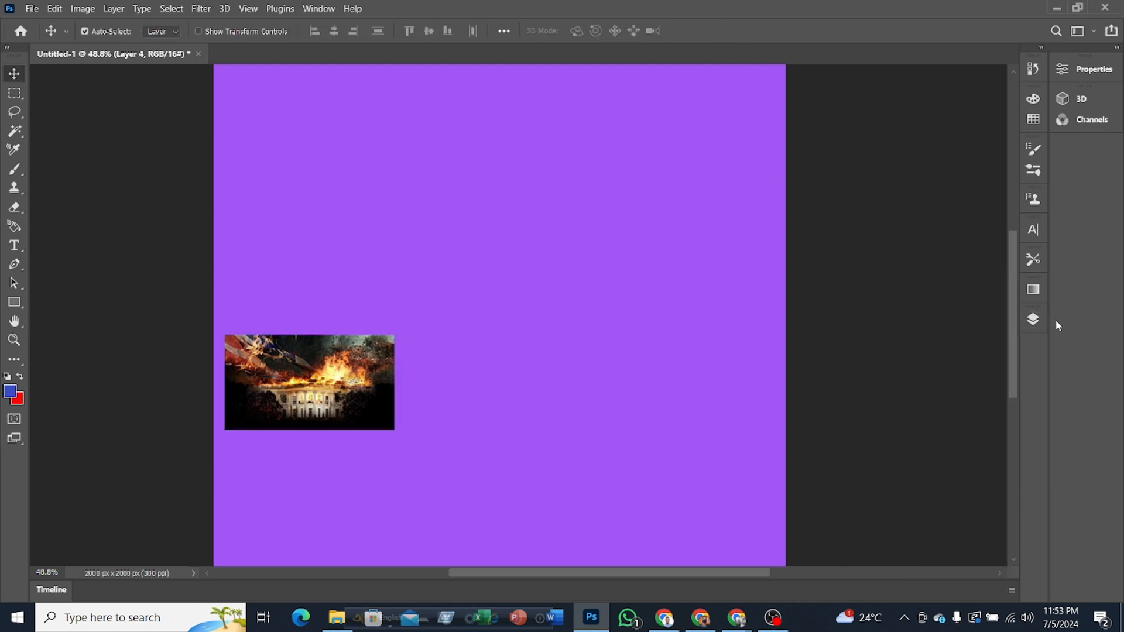
left_click(1035, 320)
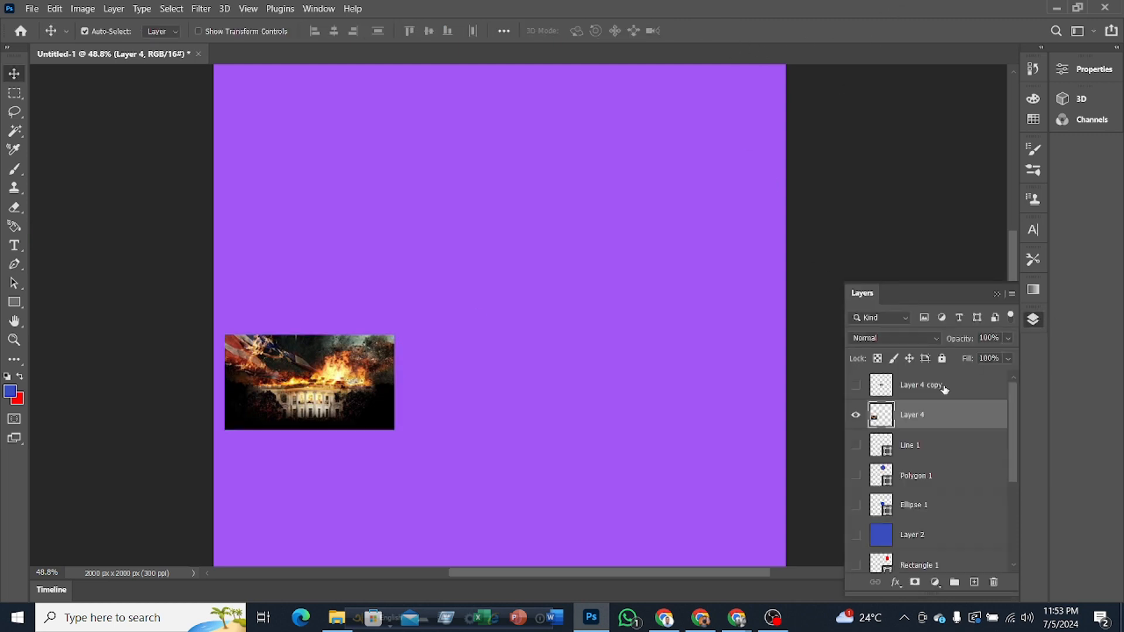
right_click(930, 418)
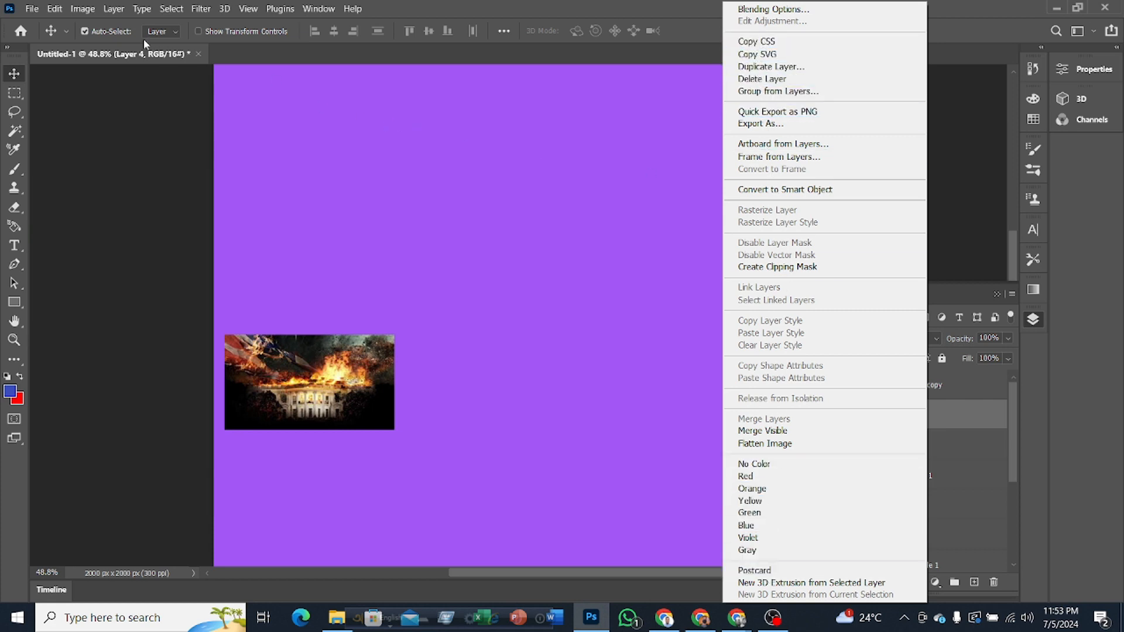
left_click(1036, 322)
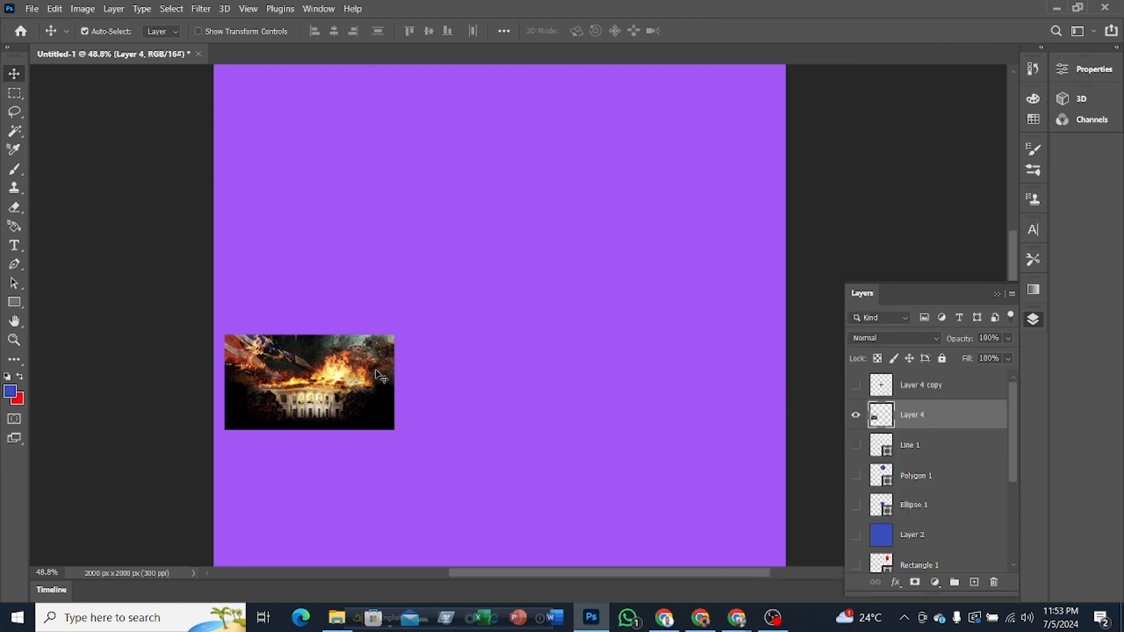
Step: Enlarge the Layer 4 image from its lower-left corner, apply it, and shrink the result to about 16%
key("ctrl+t")
left_click_drag(396, 338, 636, 199)
left_click(727, 29)
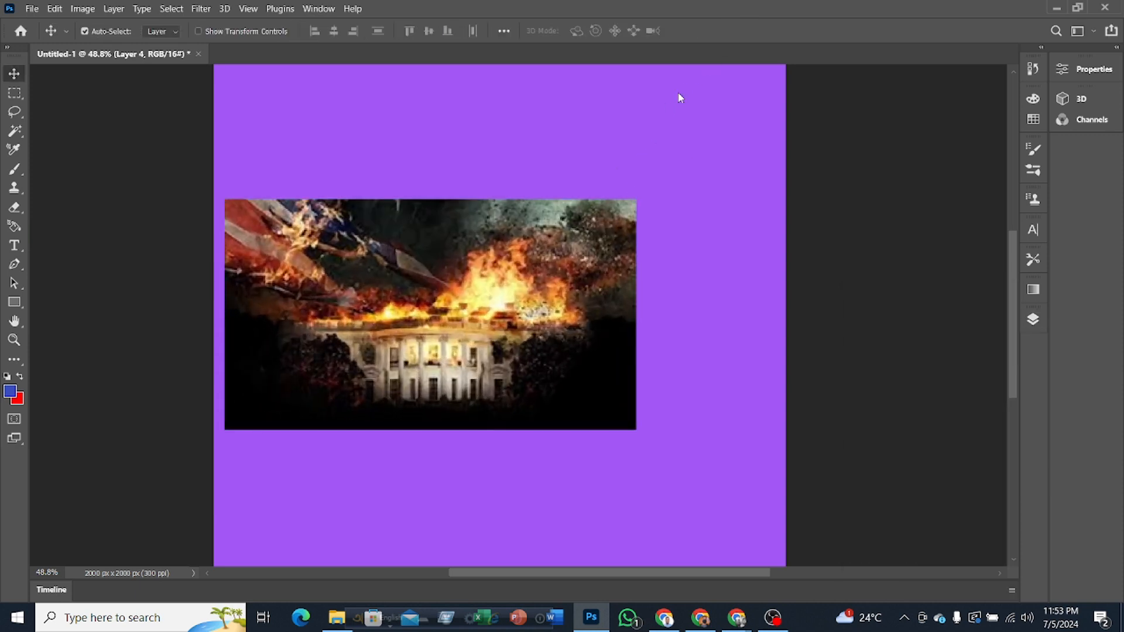
key("ctrl+t")
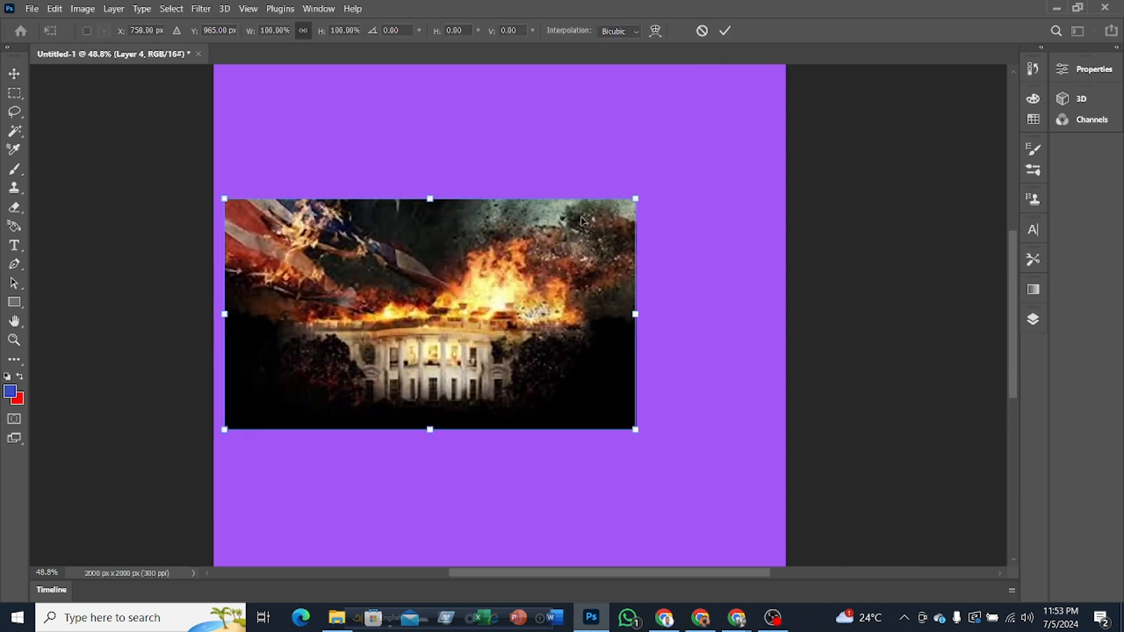
left_click_drag(633, 202, 290, 397)
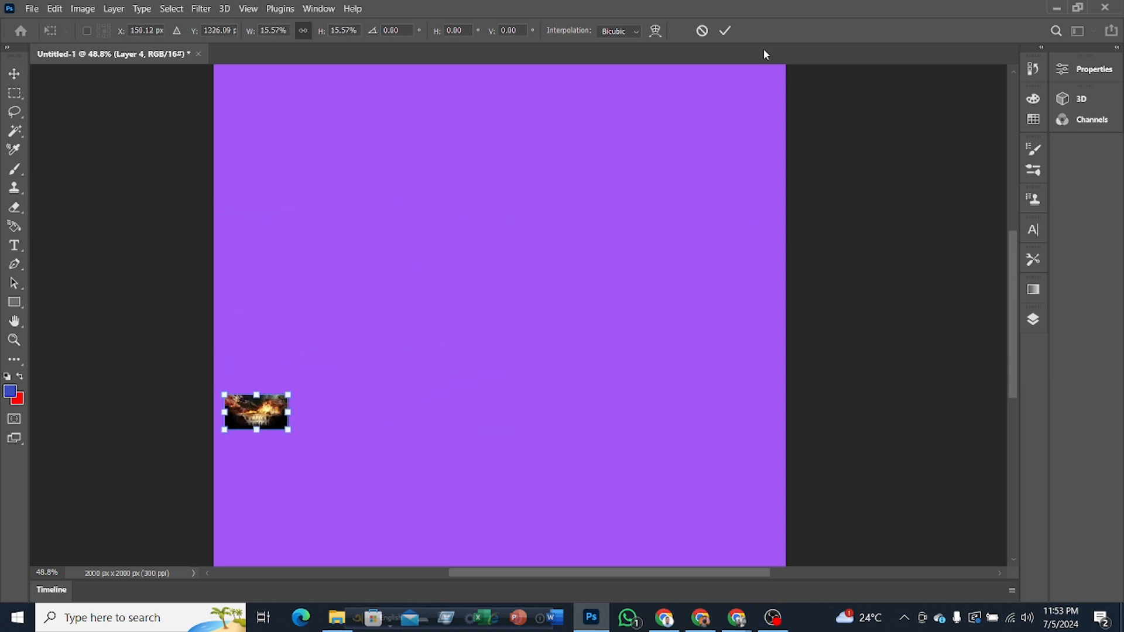
left_click(724, 30)
Step: Shrink the Layer 4 image again to about 45%, apply it, and enlarge the tiny result to about 1773%
key("ctrl+t")
left_click_drag(290, 393, 255, 413)
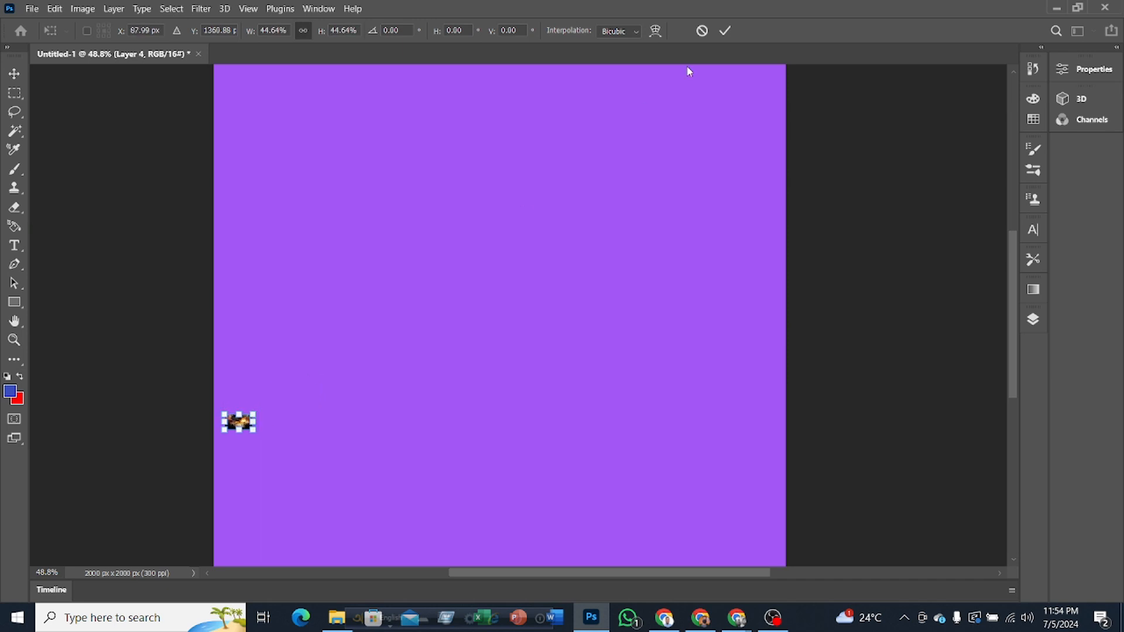
left_click(726, 32)
key("ctrl+t")
left_click_drag(254, 415, 732, 146)
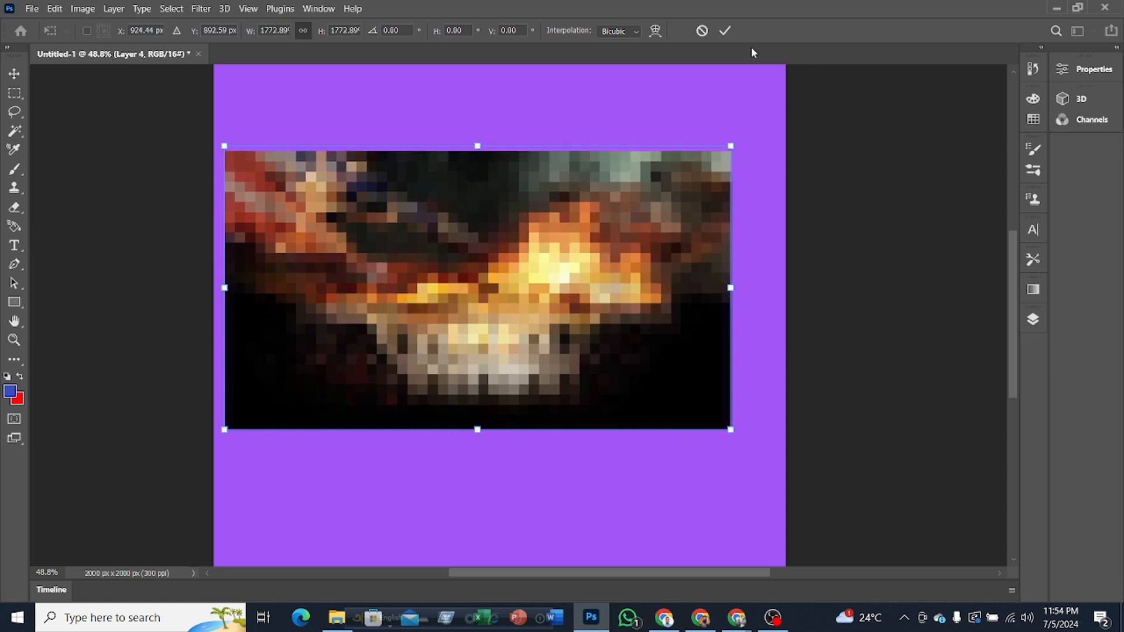
left_click(726, 30)
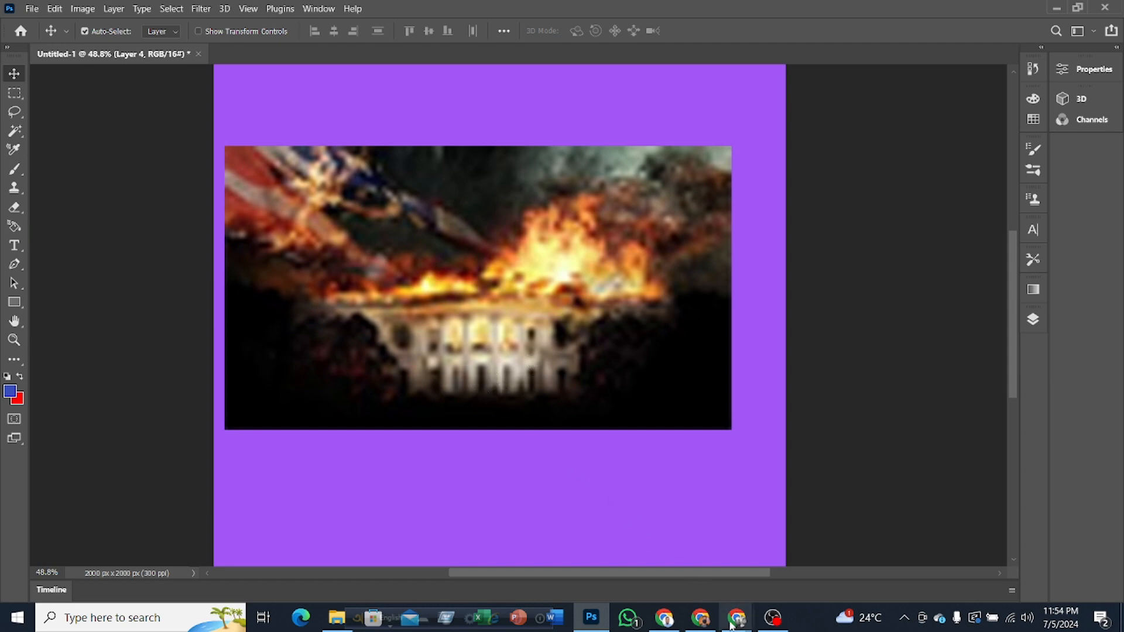
Step: Switch to the Google Meet call to check on the class, and return to Photoshop
mouse_move(742, 628)
left_click(679, 568)
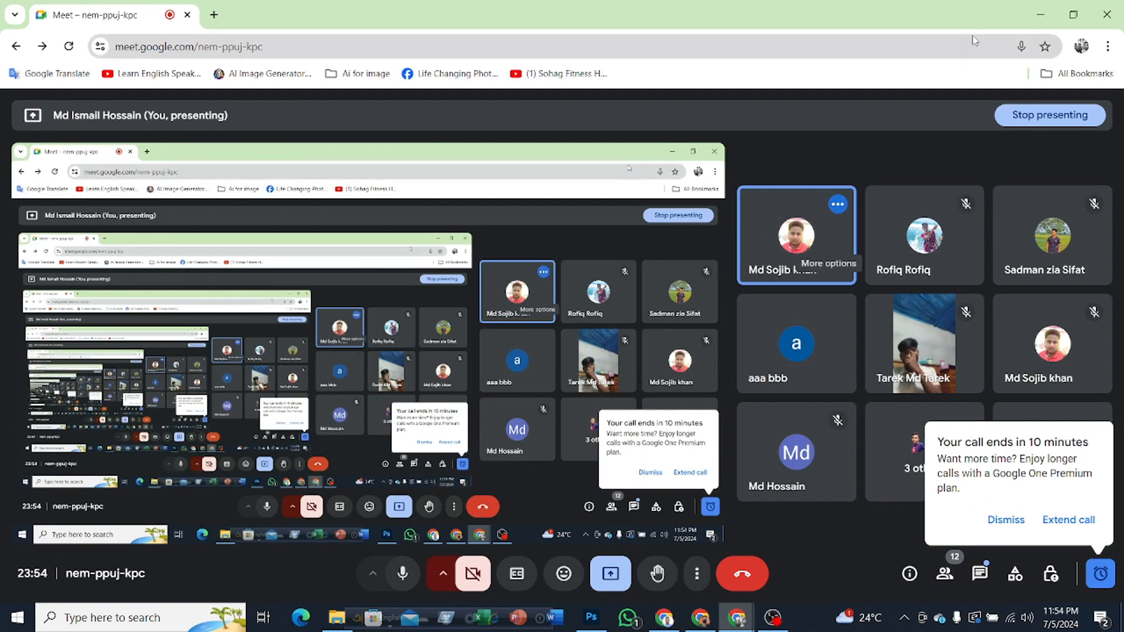
left_click(1038, 12)
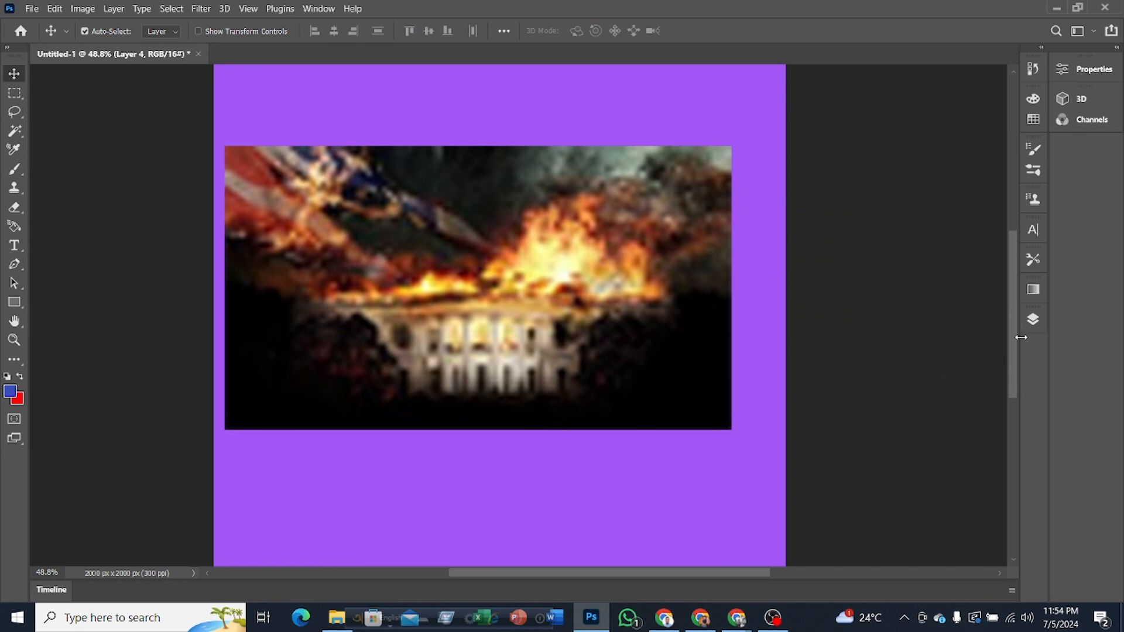
Step: Hide Layer 4, make Layer 4 copy visible and select it, toggling its visibility to identify its image
left_click(1034, 321)
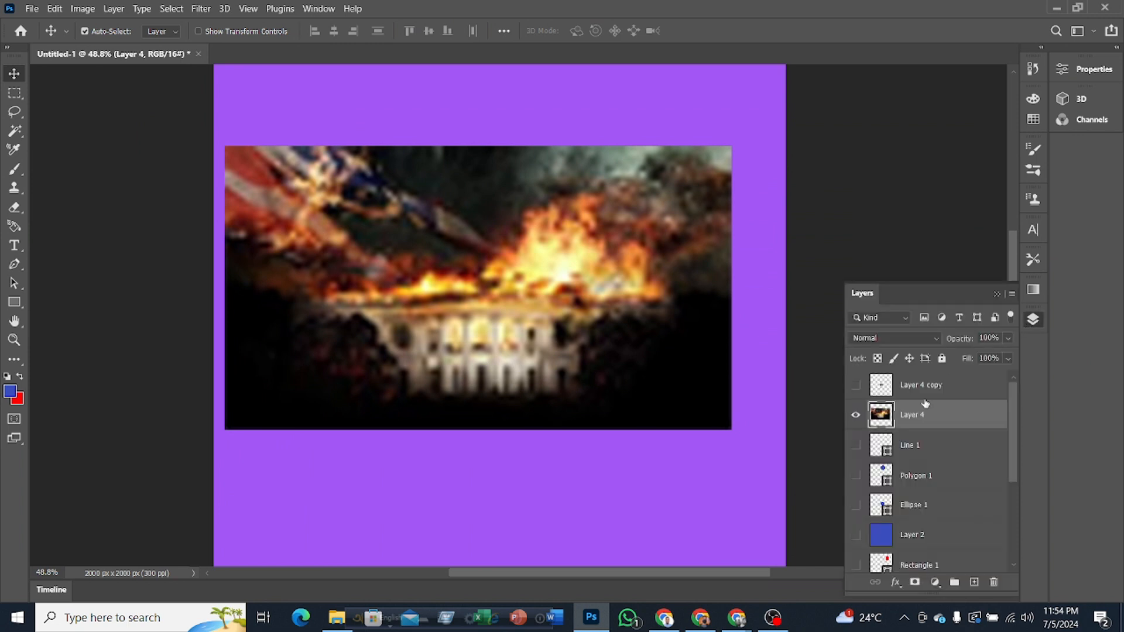
left_click(857, 414)
left_click(859, 387)
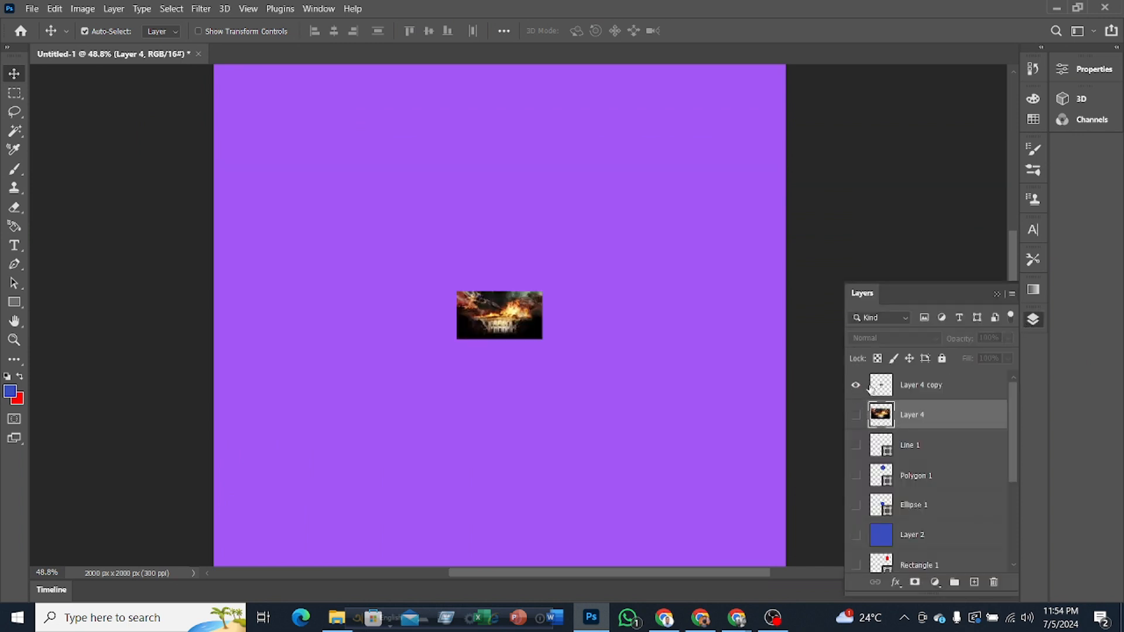
left_click(917, 391)
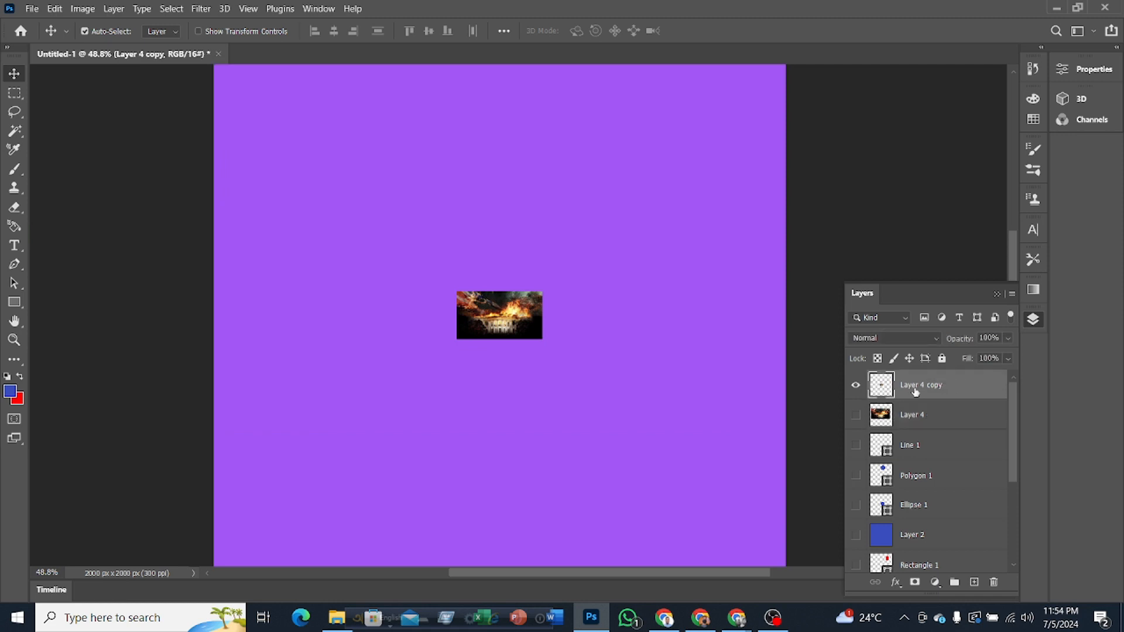
left_click(858, 386)
left_click(858, 386)
left_click(858, 386)
left_click(859, 387)
Step: Convert Layer 4 copy to a Smart Object
right_click(921, 390)
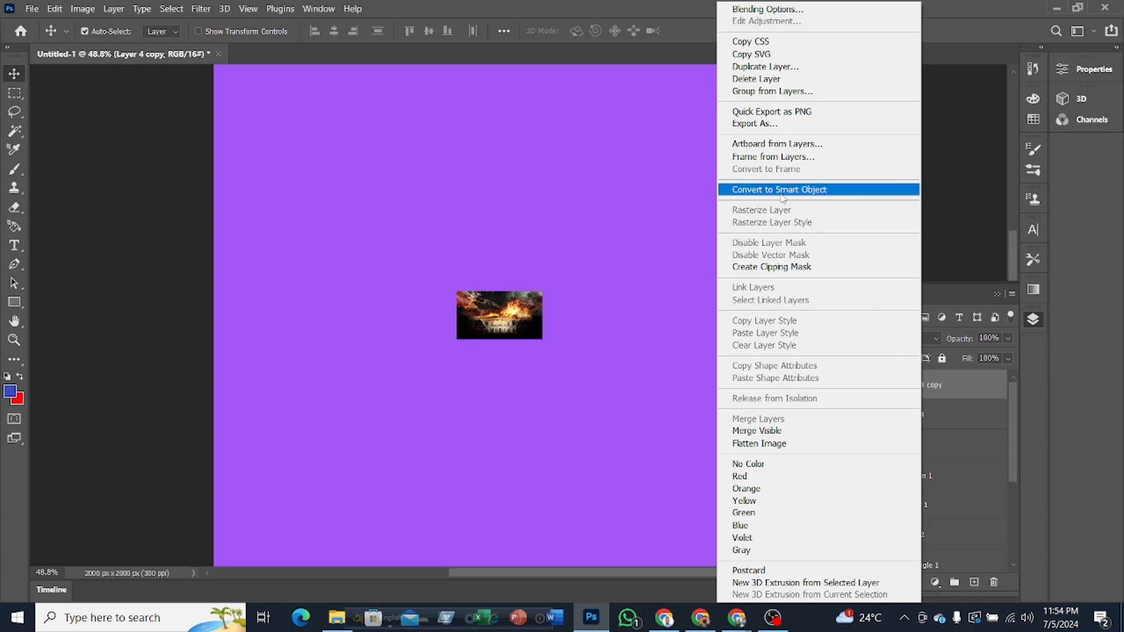
left_click(950, 389)
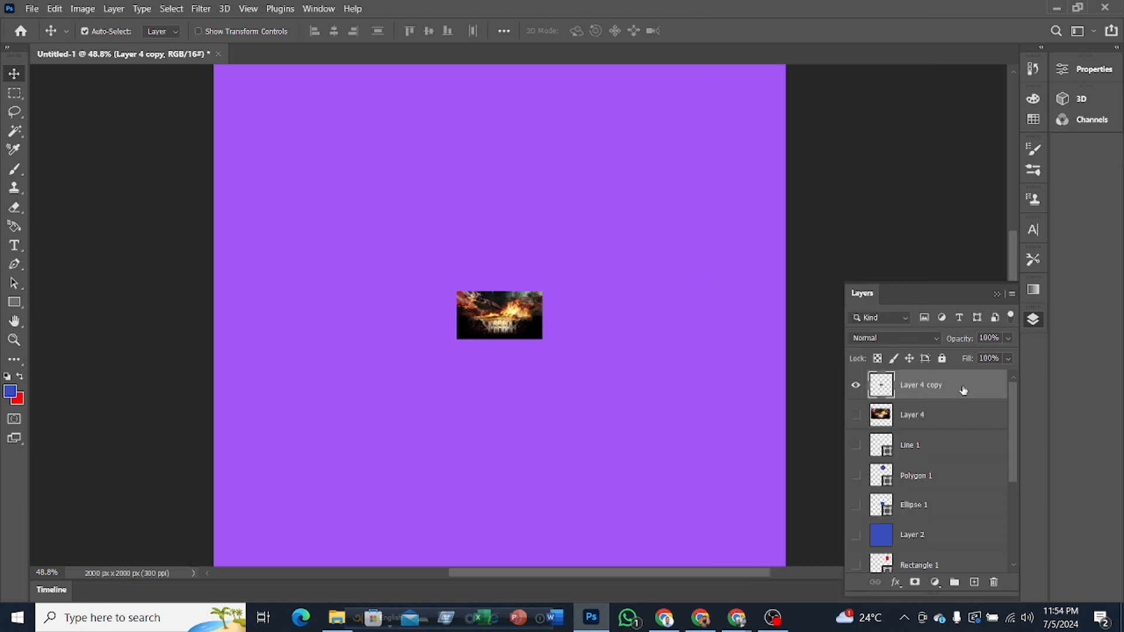
right_click(967, 390)
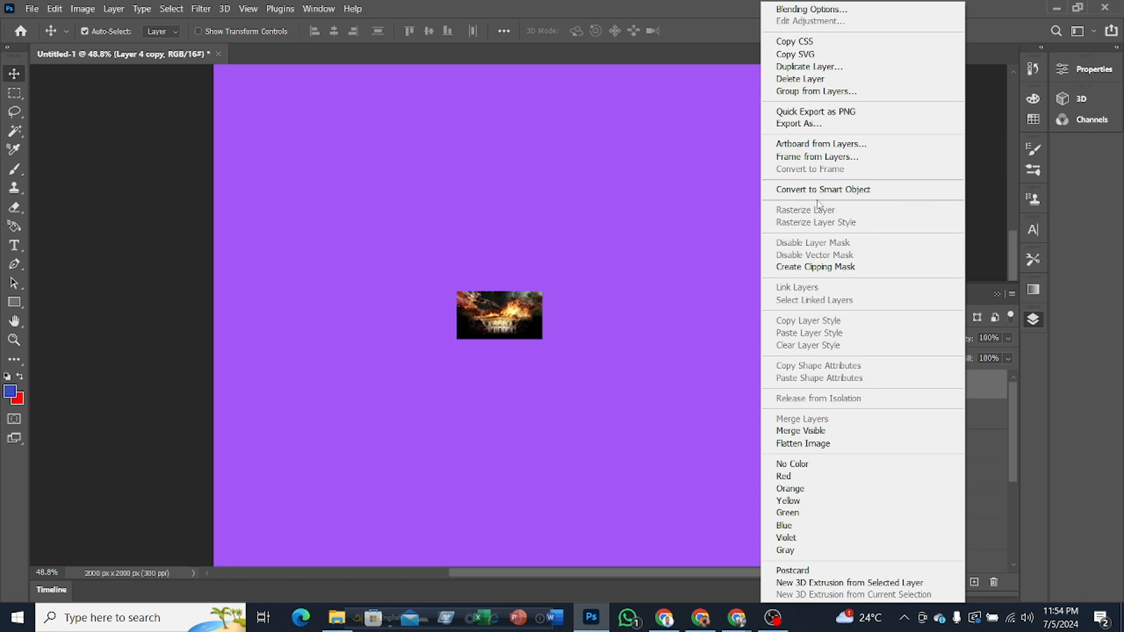
left_click(809, 190)
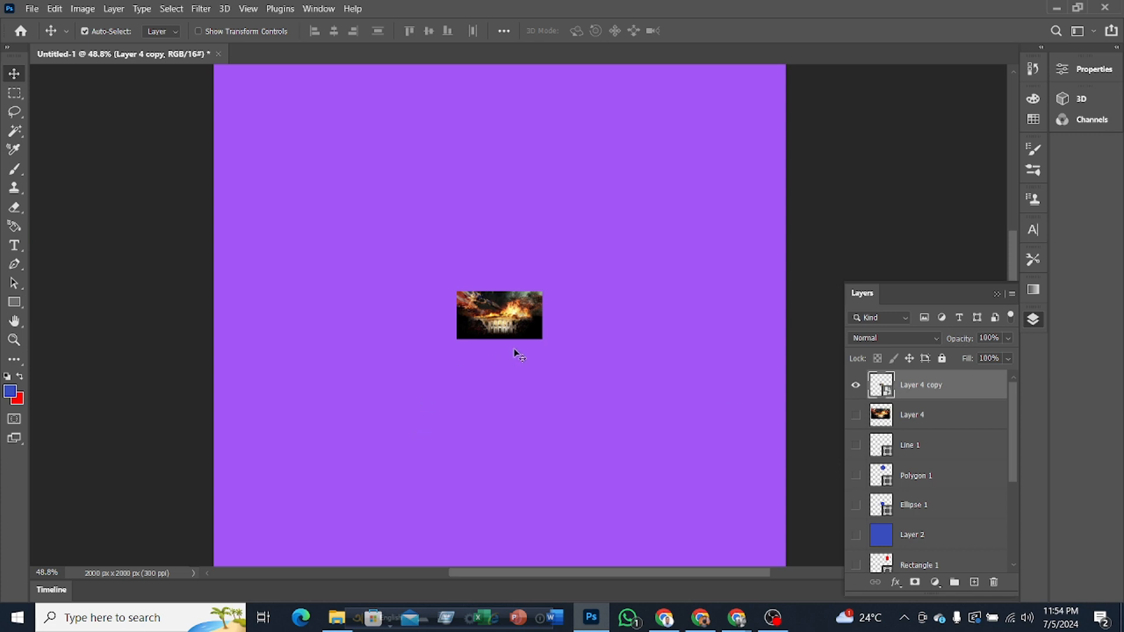
Step: Enlarge the Layer 4 copy Smart Object to about 452% and move it to the canvas's lower-left area
key("ctrl+t")
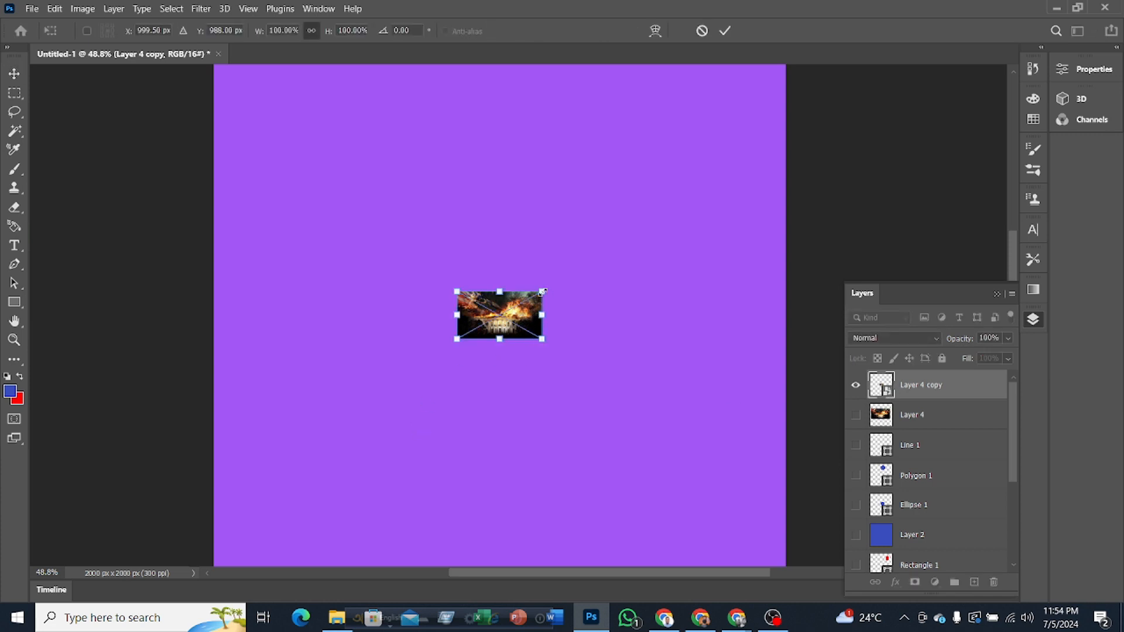
left_click_drag(542, 291, 843, 121)
left_click(725, 30)
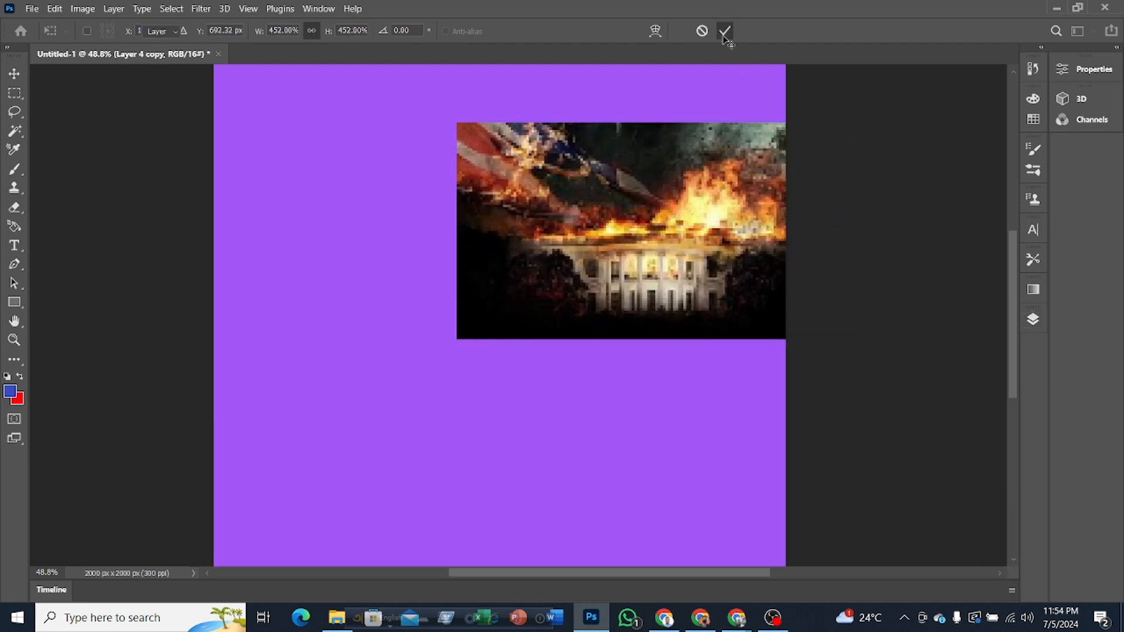
left_click_drag(639, 202, 395, 375)
Step: Shrink the Layer 4 copy Smart Object to about 70%, apply it, and enlarge it to about 568%
key("ctrl+t")
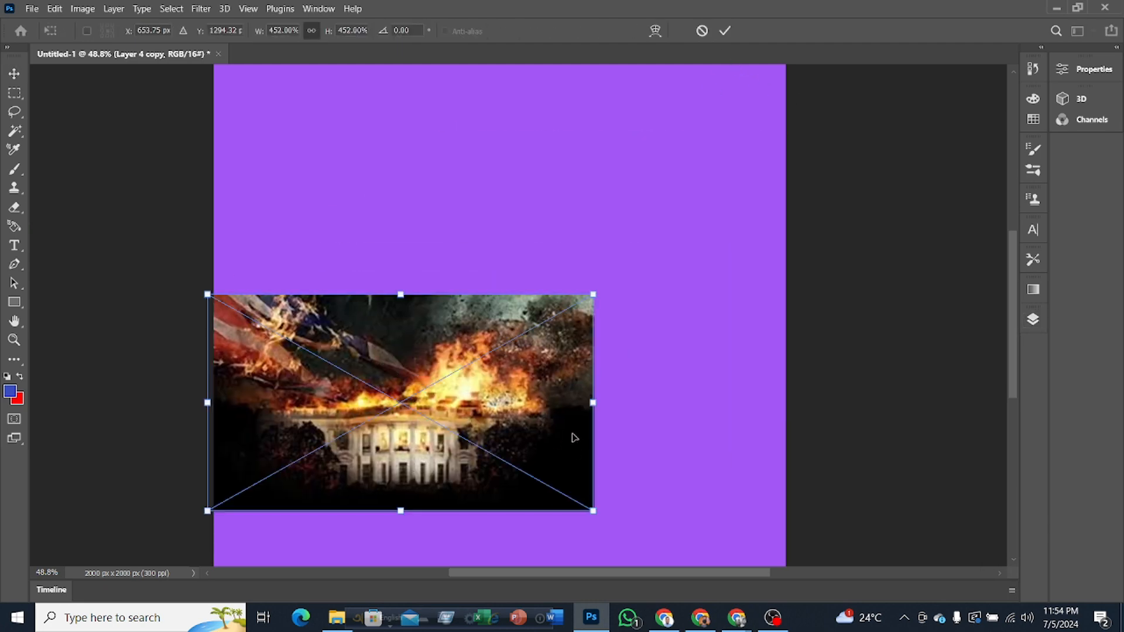
left_click_drag(265, 465, 267, 478)
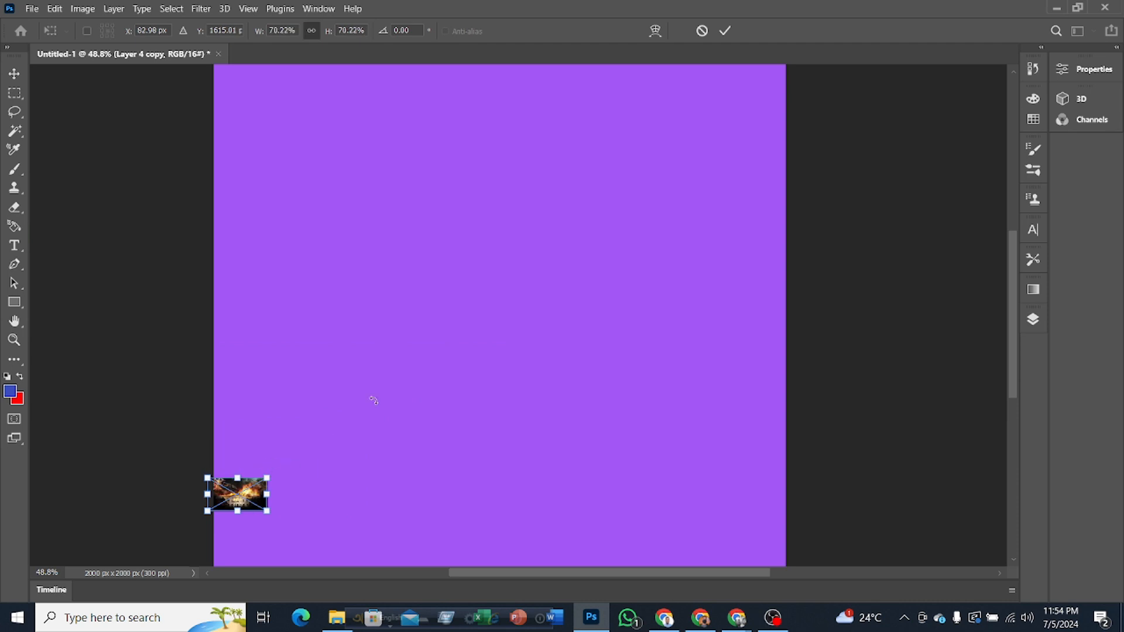
left_click(725, 30)
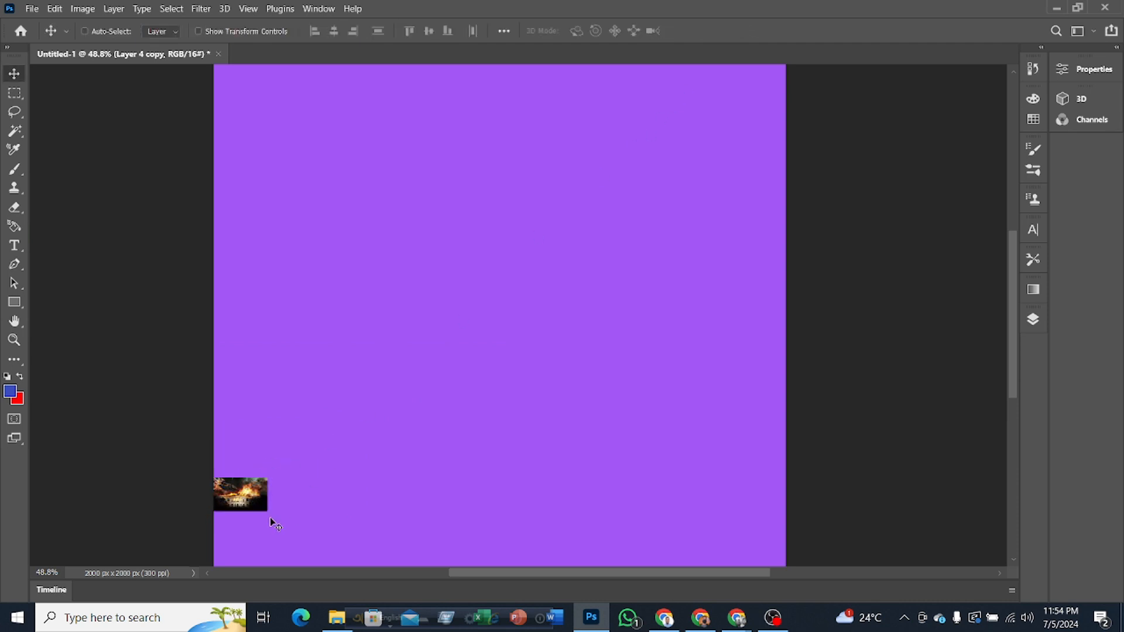
key("ctrl+t")
left_click_drag(270, 475, 679, 128)
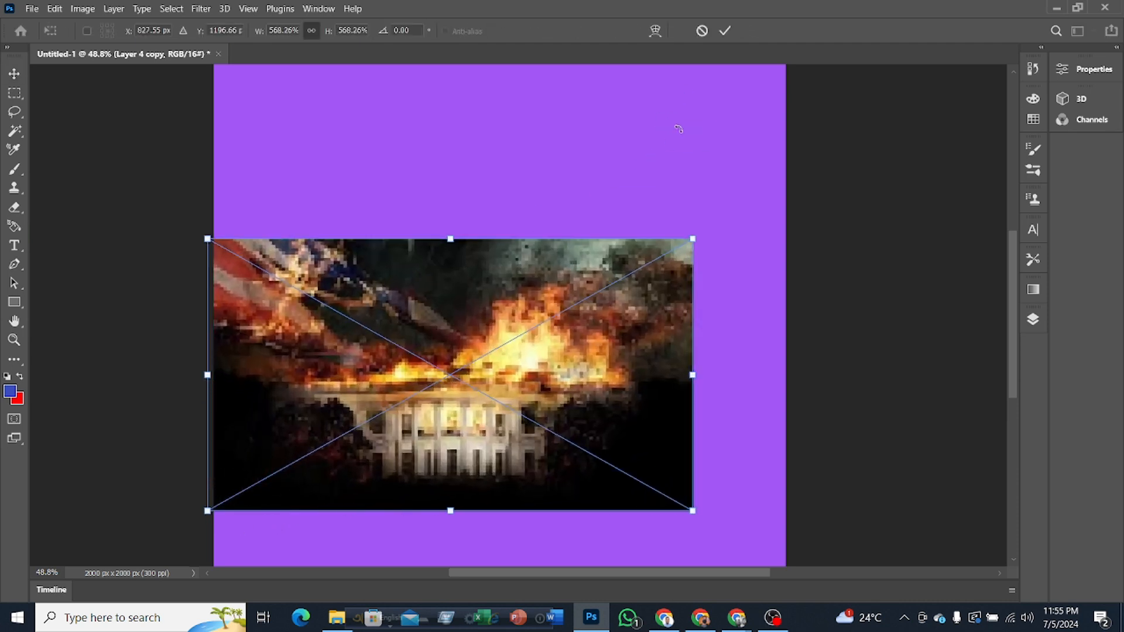
left_click(726, 31)
Step: Shrink the Smart Object to about 28%, apply it, and enlarge it again to about 596%
key("ctrl+t")
left_click_drag(693, 237, 228, 490)
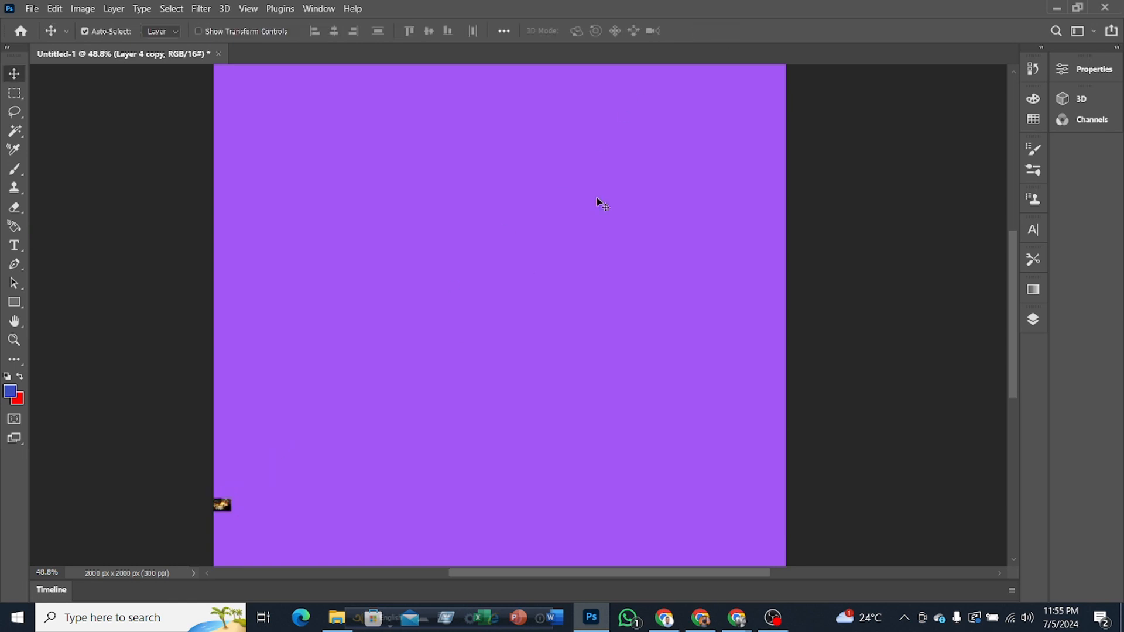
left_click(725, 30)
key("ctrl+t")
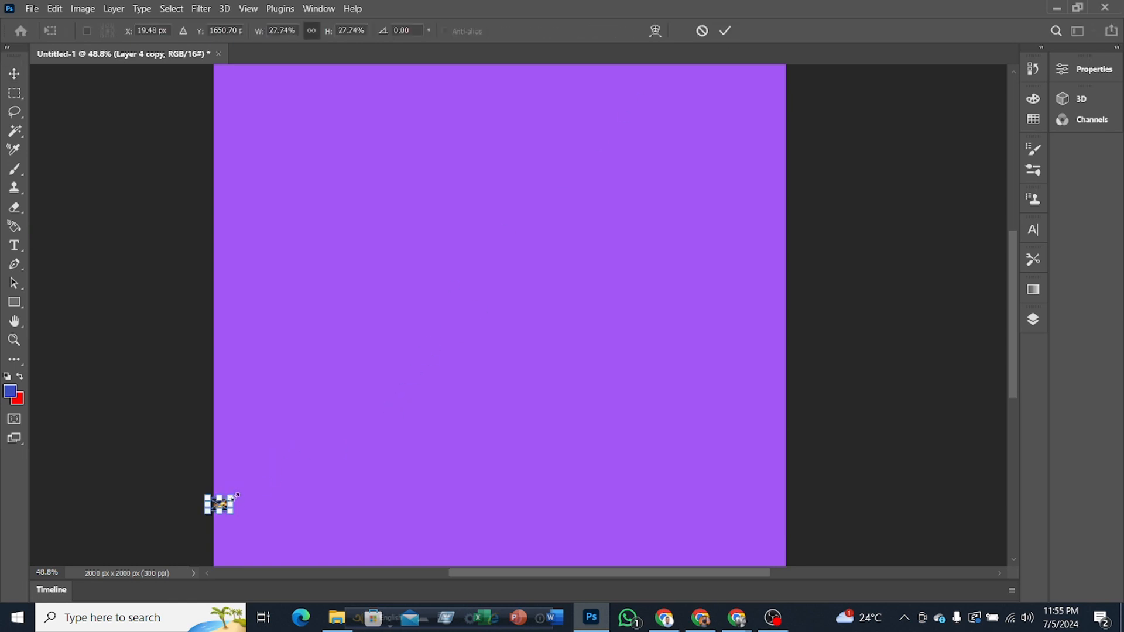
left_click_drag(237, 495, 655, 87)
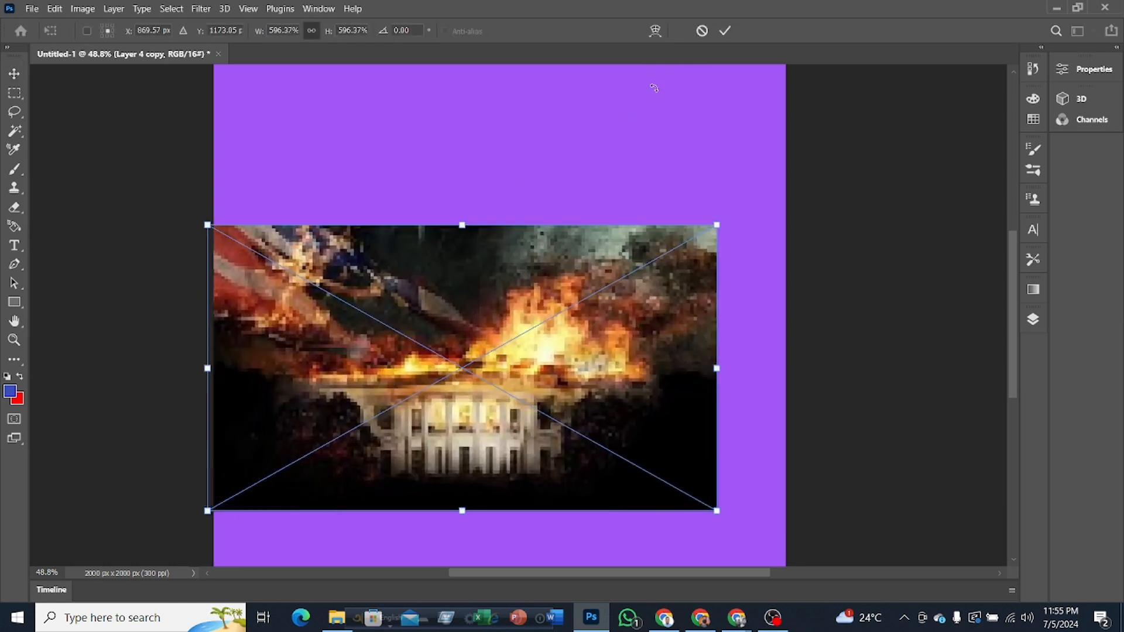
left_click(727, 30)
Step: Scale the Smart Object down to about 233% from its upper-left corner and move it near the canvas center
key("ctrl+t")
left_click_drag(206, 221, 519, 400)
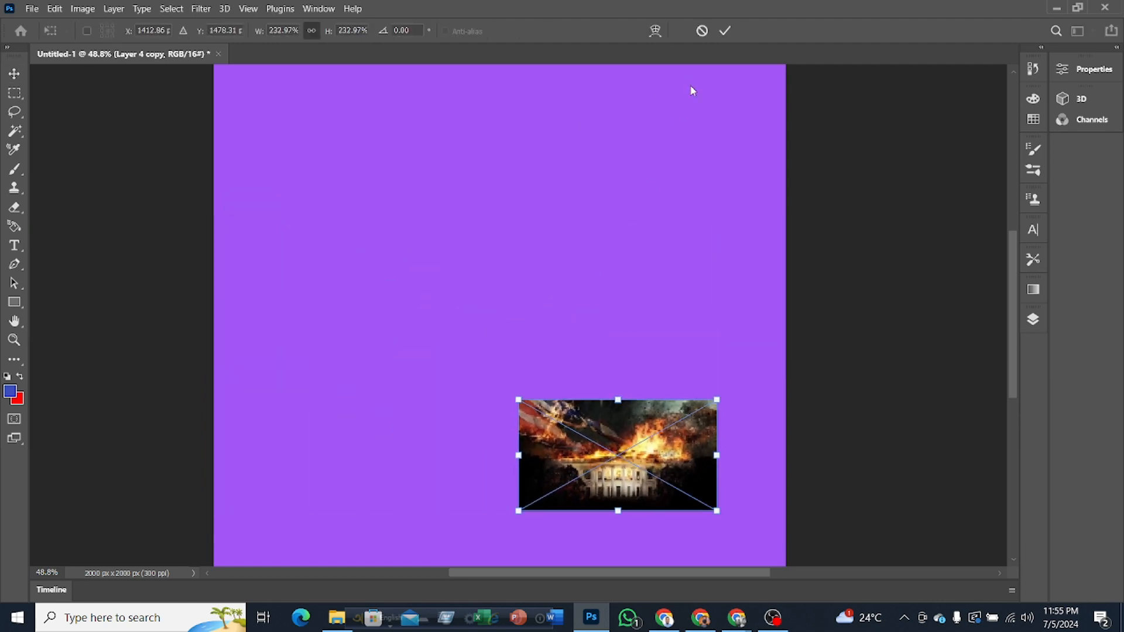
left_click(723, 30)
left_click_drag(616, 471, 482, 339)
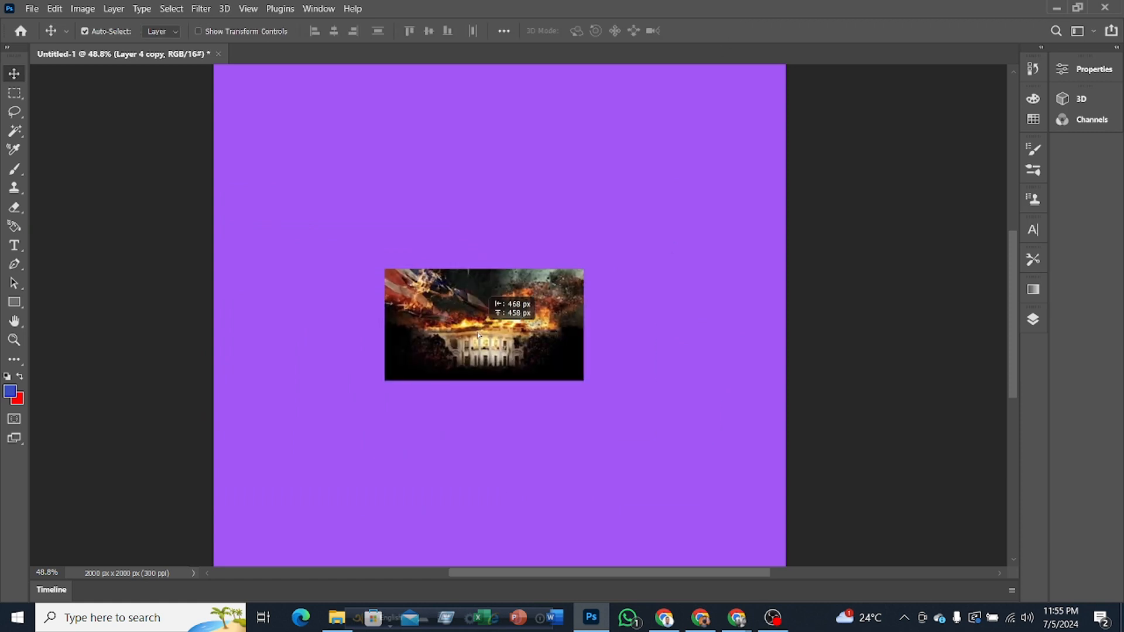
Step: Enlarge the Smart Object to about 565%, center it roughly on the canvas, and apply the transform
key("ctrl+t")
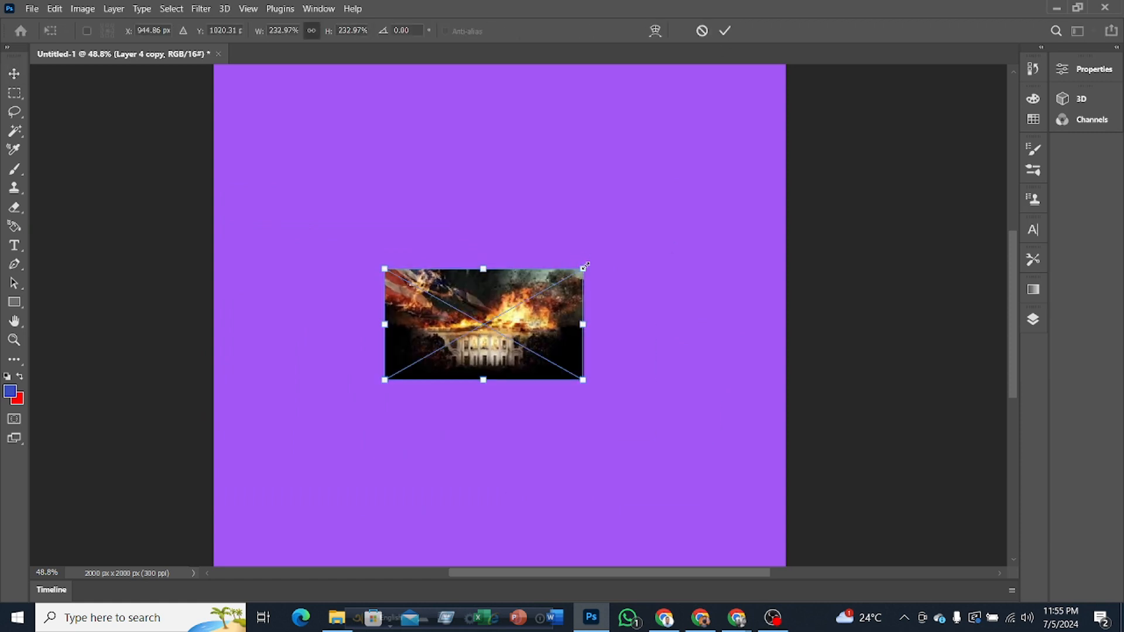
left_click_drag(586, 267, 866, 117)
left_click_drag(647, 194, 509, 249)
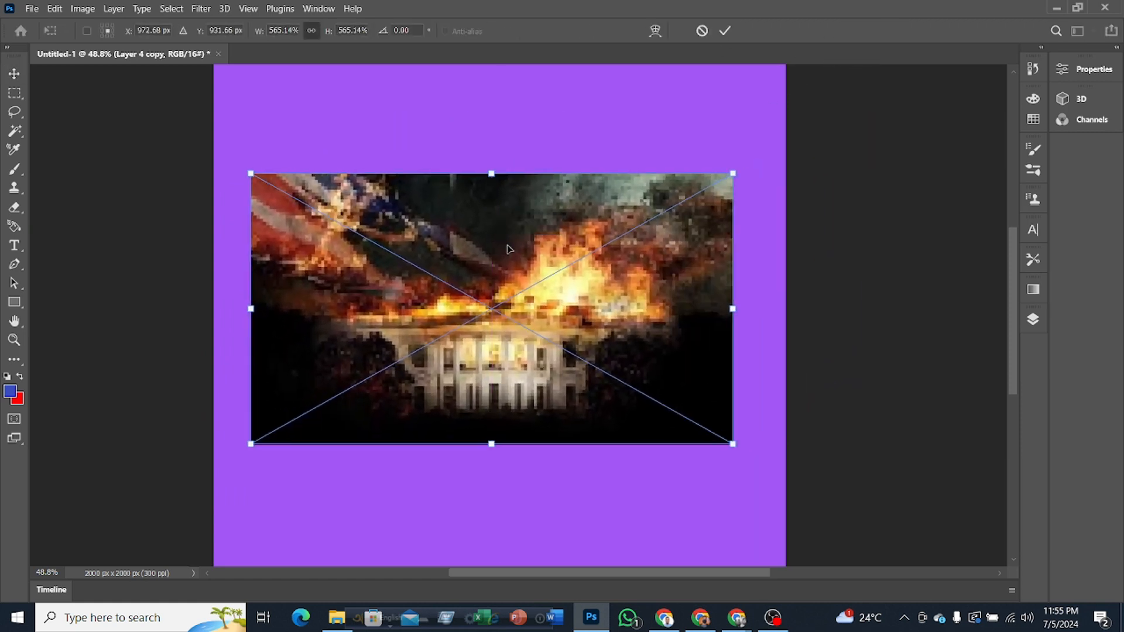
left_click(718, 32)
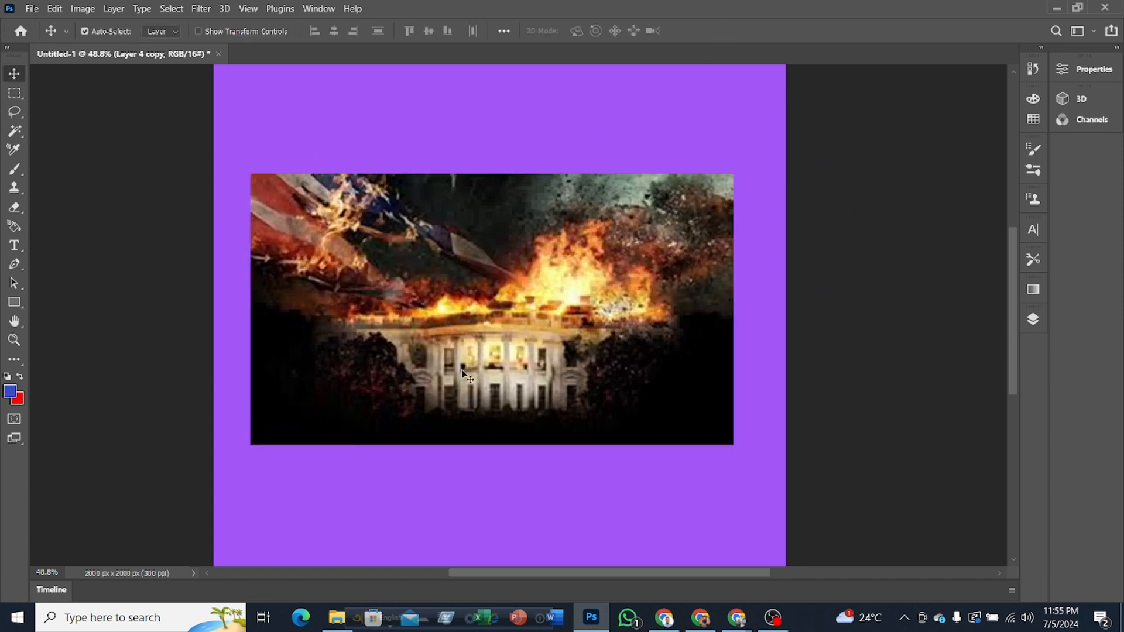
Step: Enlarge the Smart Object to about 1116% from the canvas's upper-left corner and reposition it so the building sits near the middle
scroll(560, 315, "down", 2)
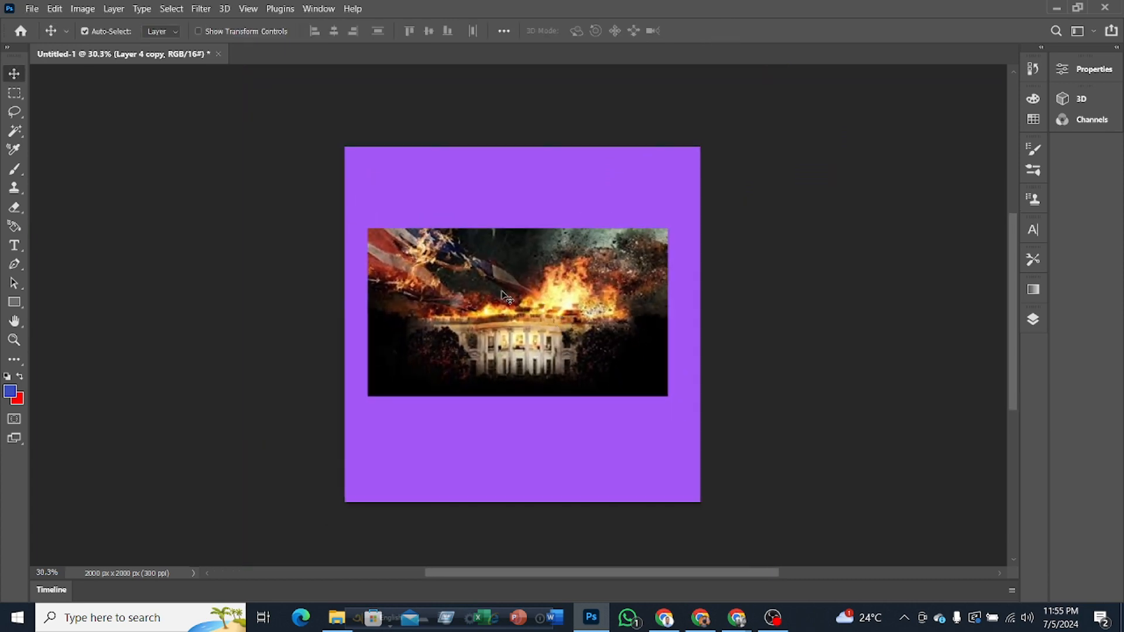
left_click_drag(500, 290, 477, 213)
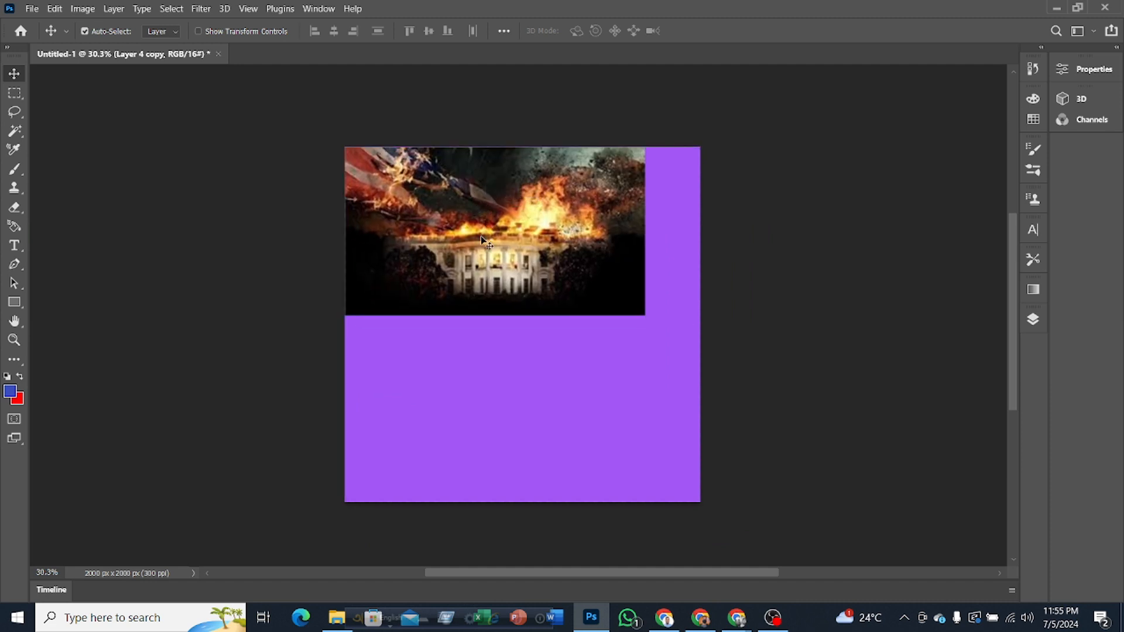
key("ctrl+t")
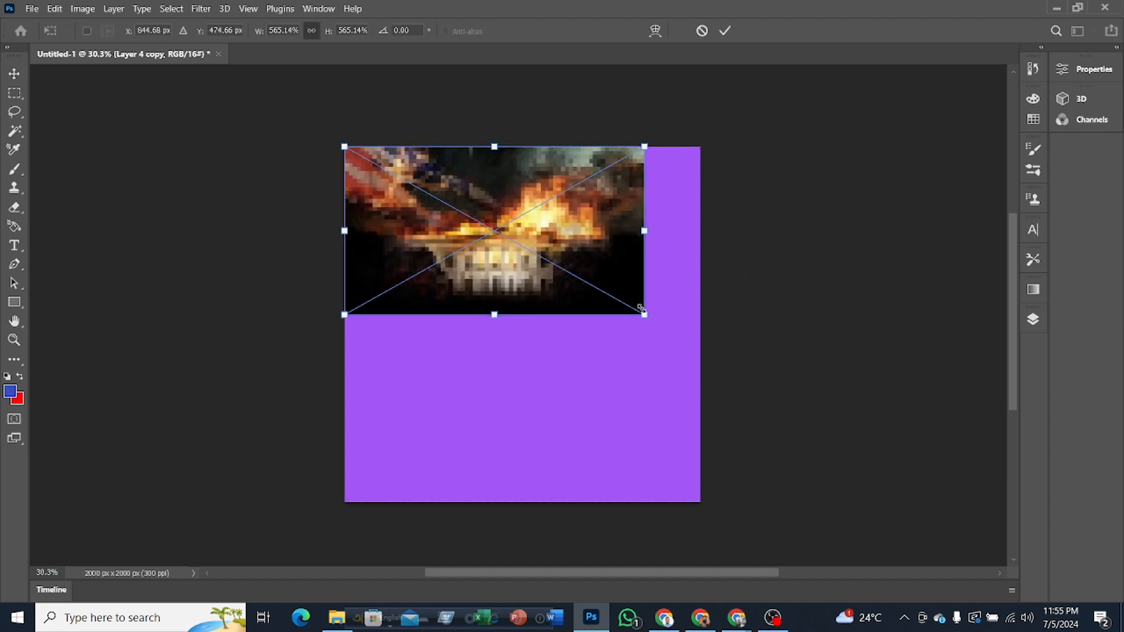
left_click_drag(641, 309, 794, 574)
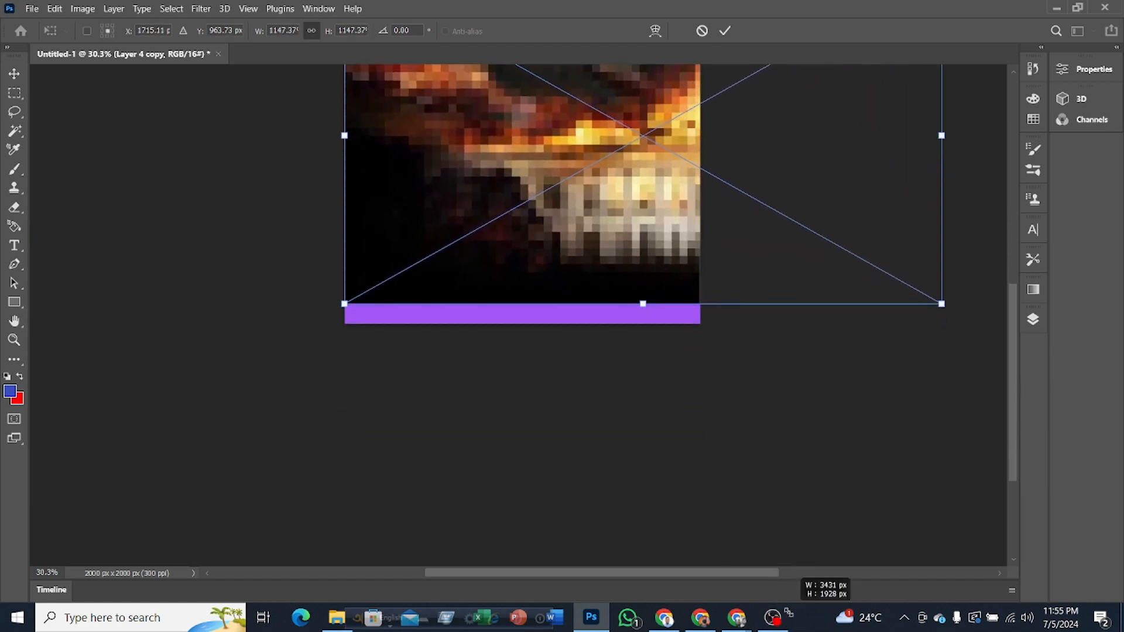
left_click_drag(790, 614, 689, 508)
scroll(527, 383, "up", 4)
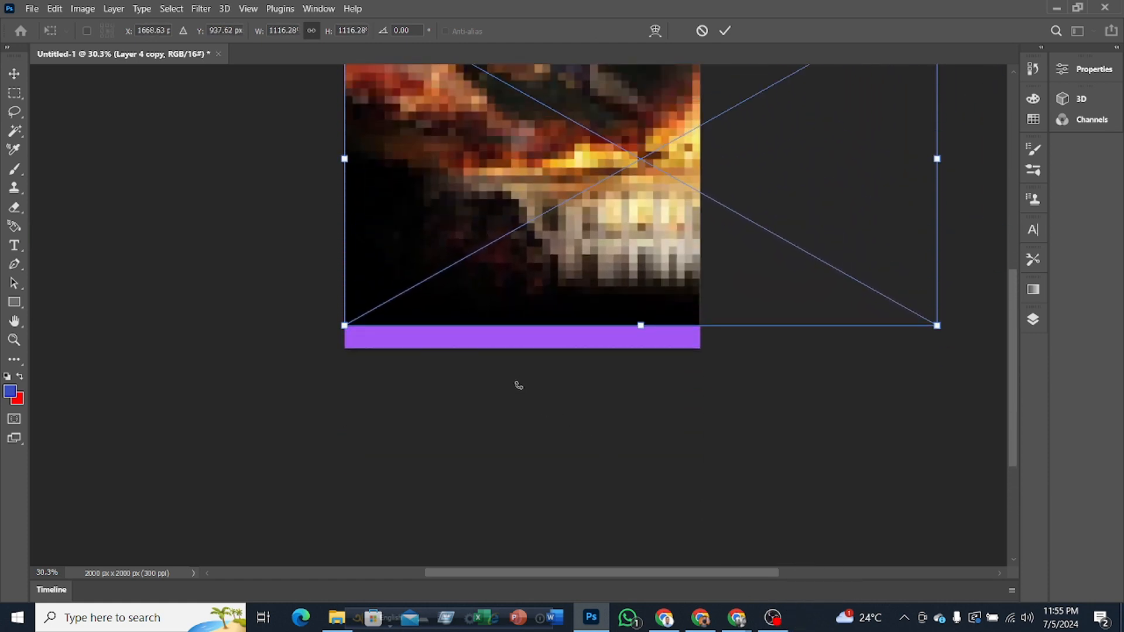
scroll(519, 385, "up", 3)
left_click(725, 30)
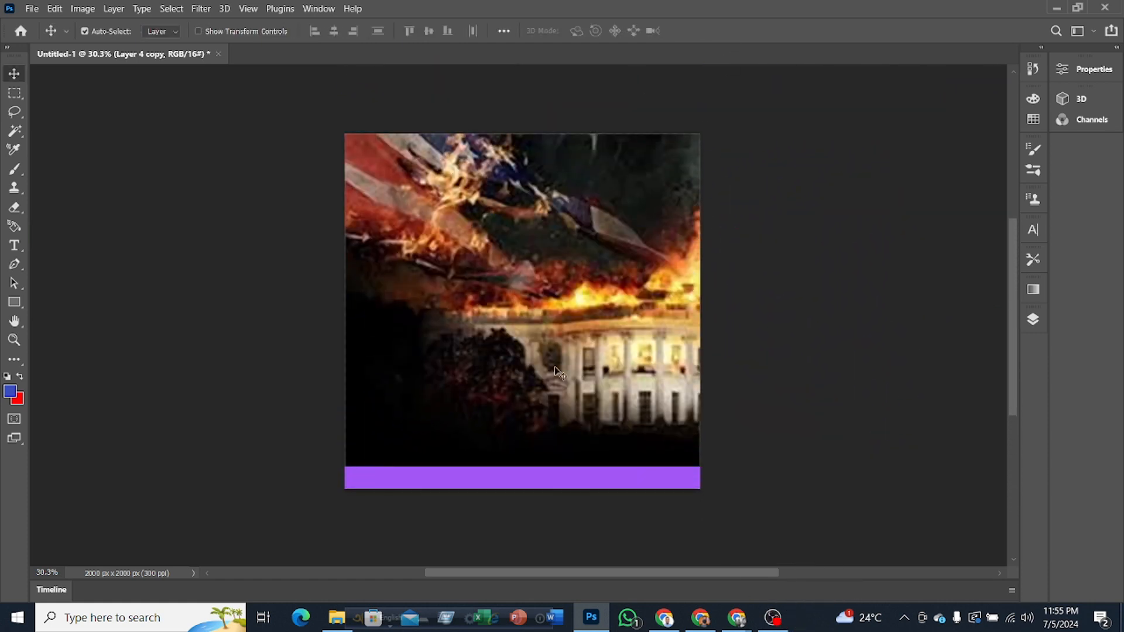
left_click_drag(541, 326, 626, 291)
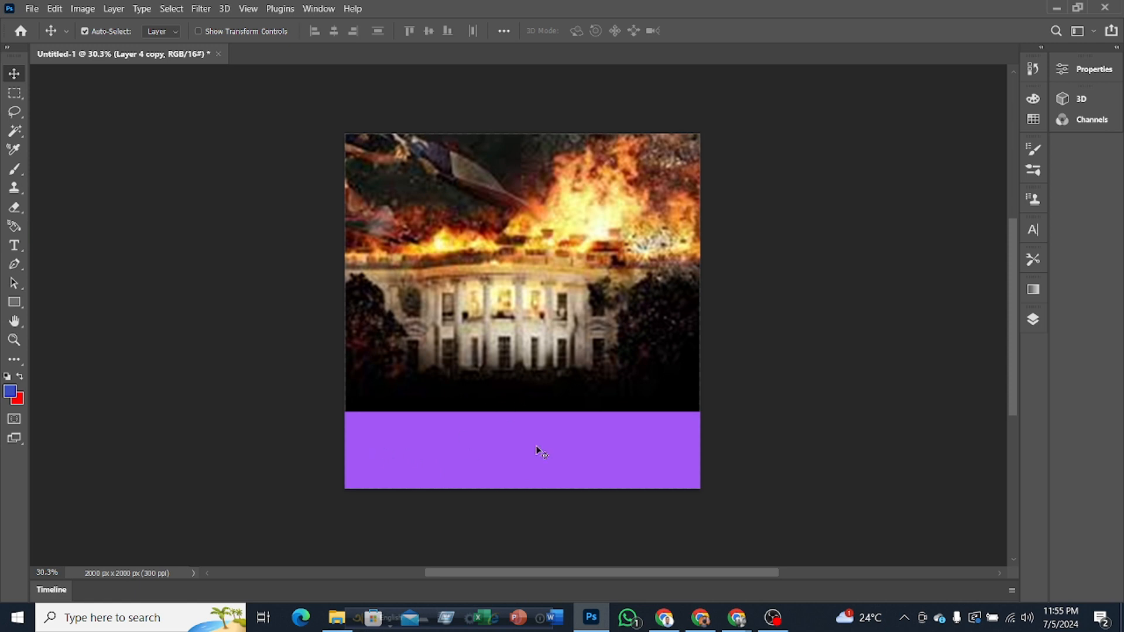
mouse_move(544, 342)
left_mouse_down()
mouse_move(511, 343)
mouse_move(555, 342)
left_mouse_up()
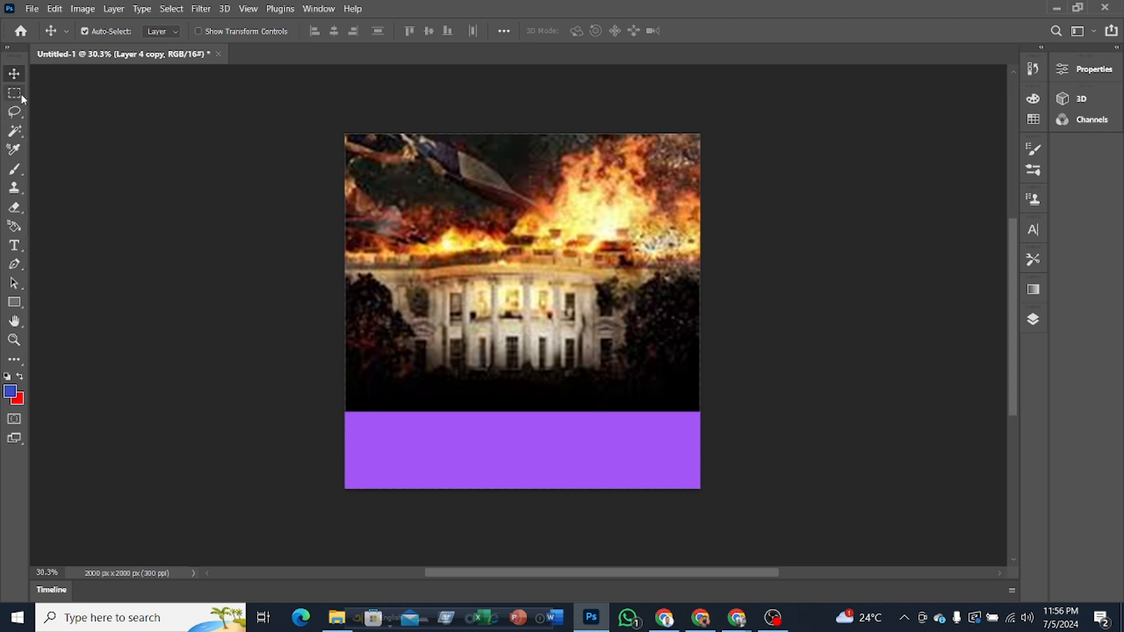
Step: Try a rectangular marquee selection across the bottom of the canvas, look through its commands, and clear the selection
left_click(1033, 319)
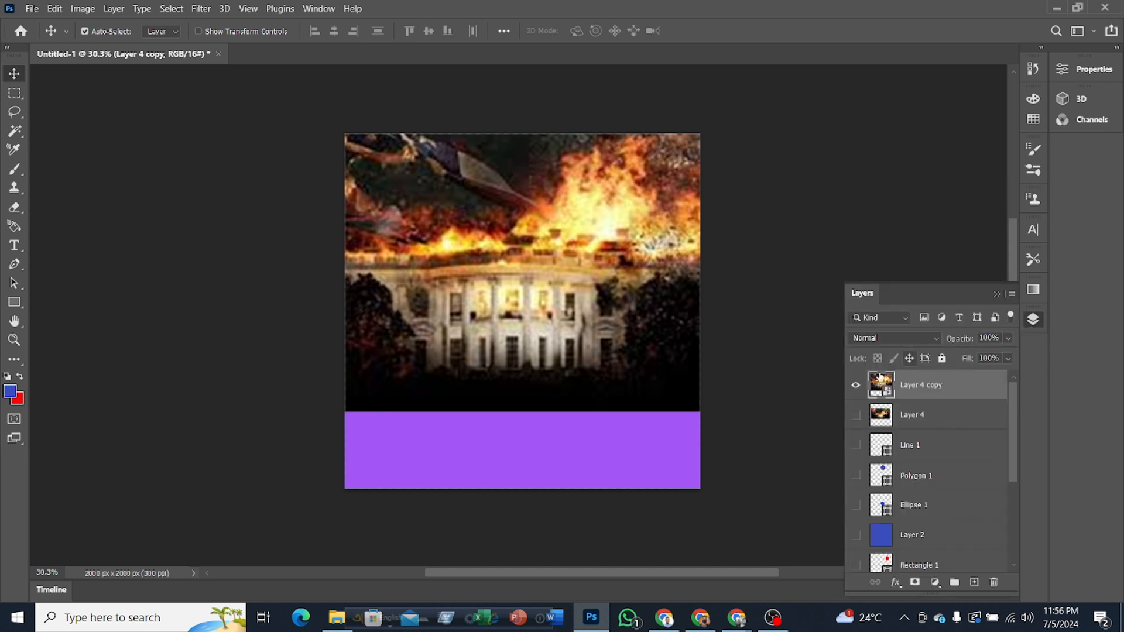
left_click(14, 95)
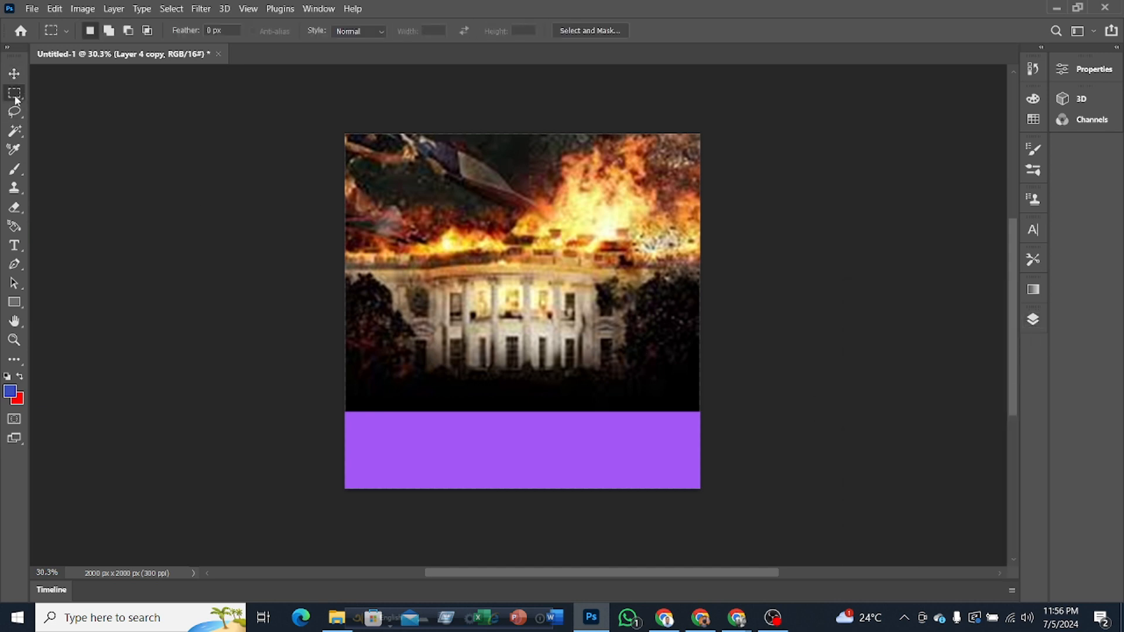
left_click(1035, 320)
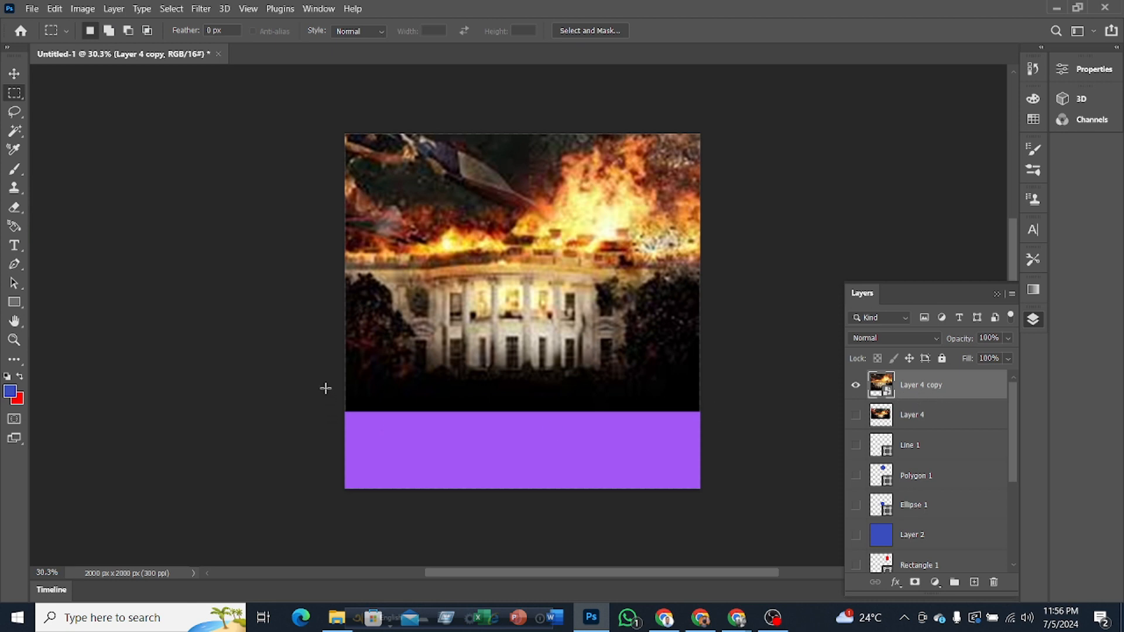
left_click_drag(322, 399, 736, 509)
right_click(532, 420)
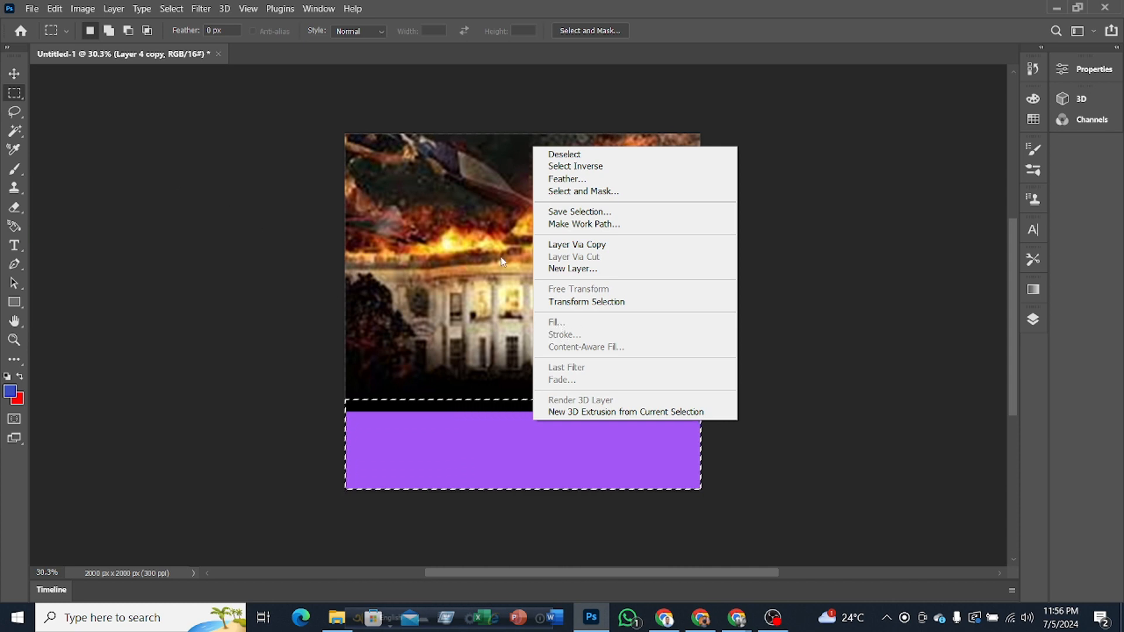
left_click(16, 82)
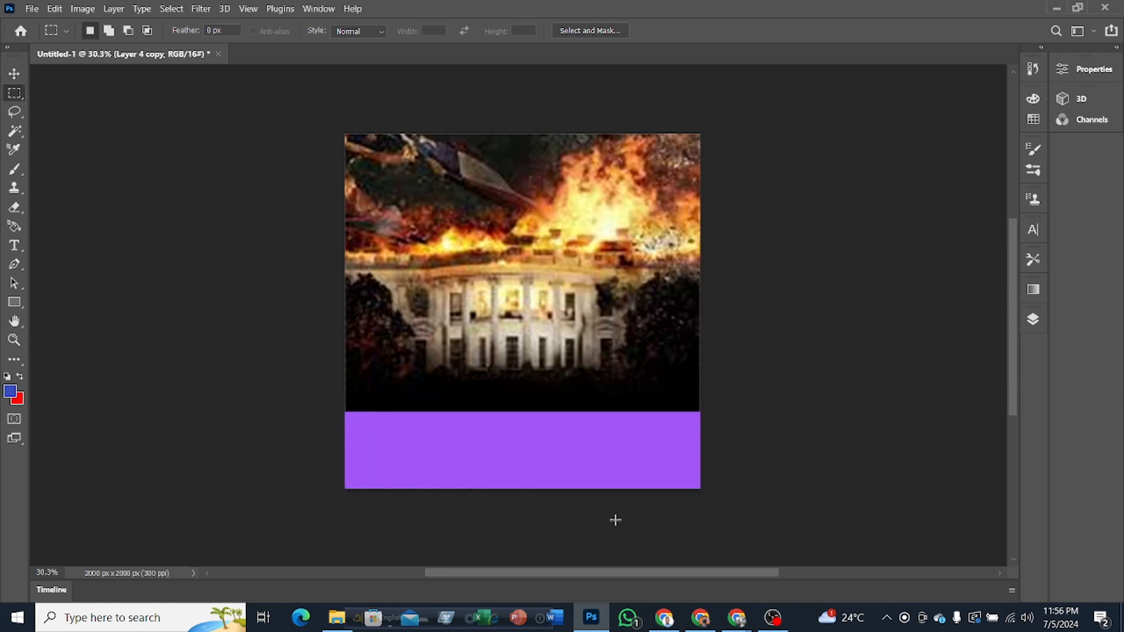
Step: Try adding a layer mask to Layer 4 copy, marquee-selecting the strip across the canvas bottom, viewing the selection's commands, and deselecting
left_click(1033, 320)
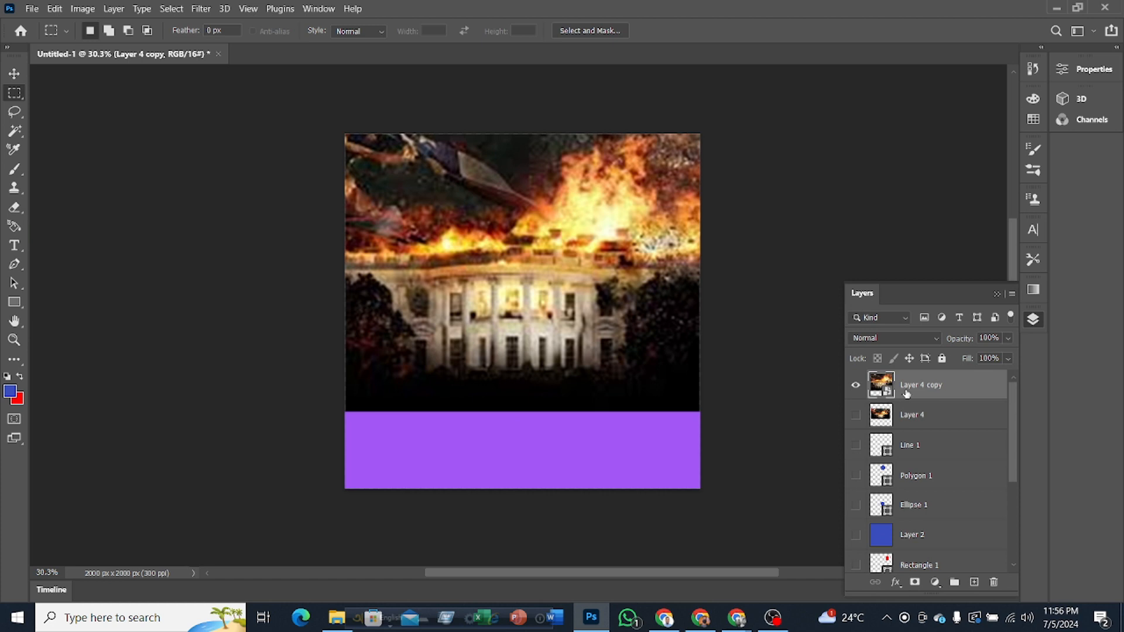
left_click(916, 582)
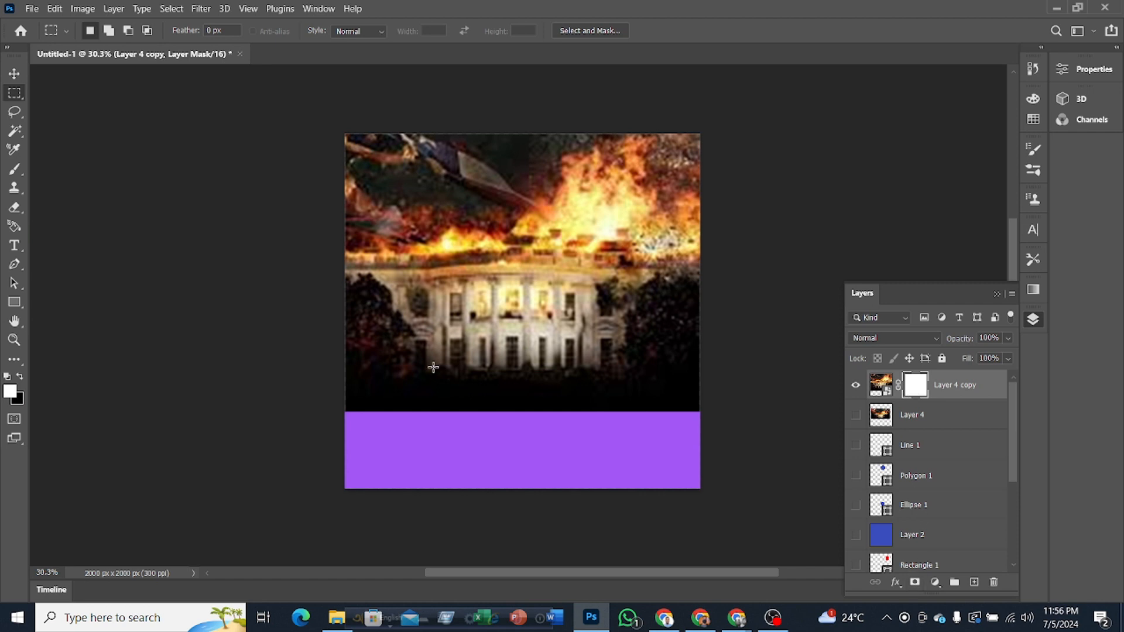
left_click_drag(332, 413, 329, 408)
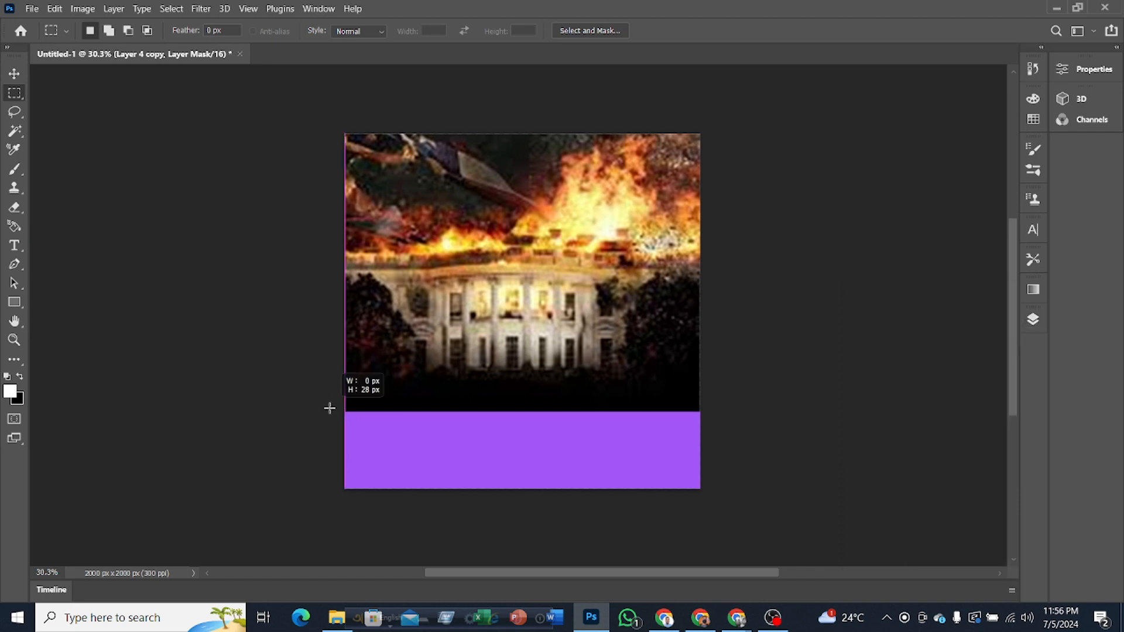
left_click_drag(591, 500, 730, 512)
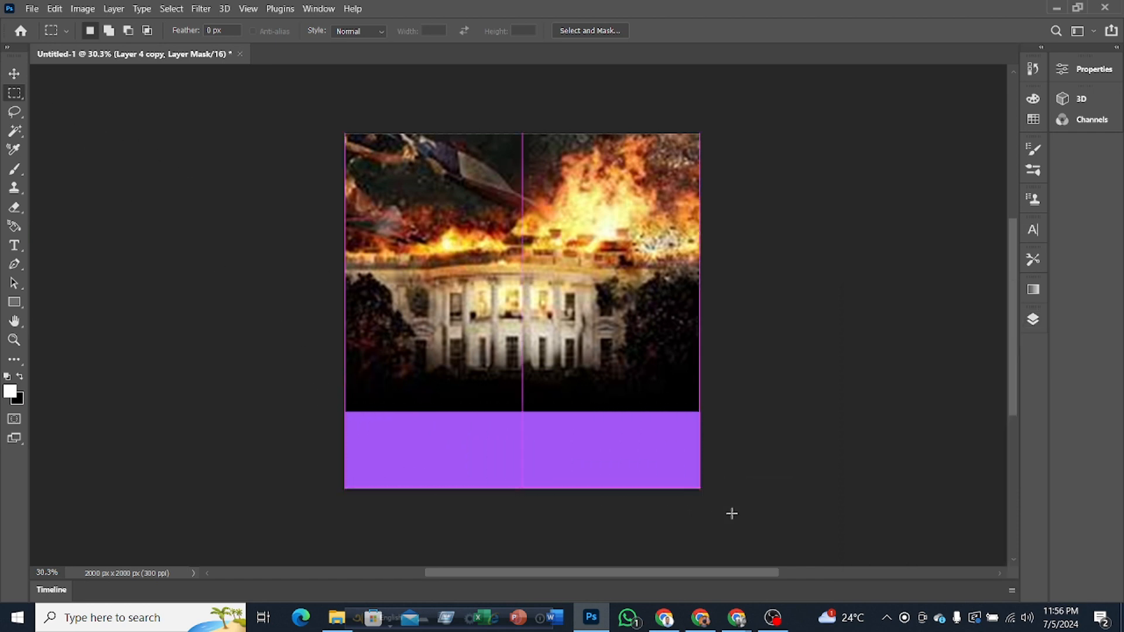
right_click(467, 448)
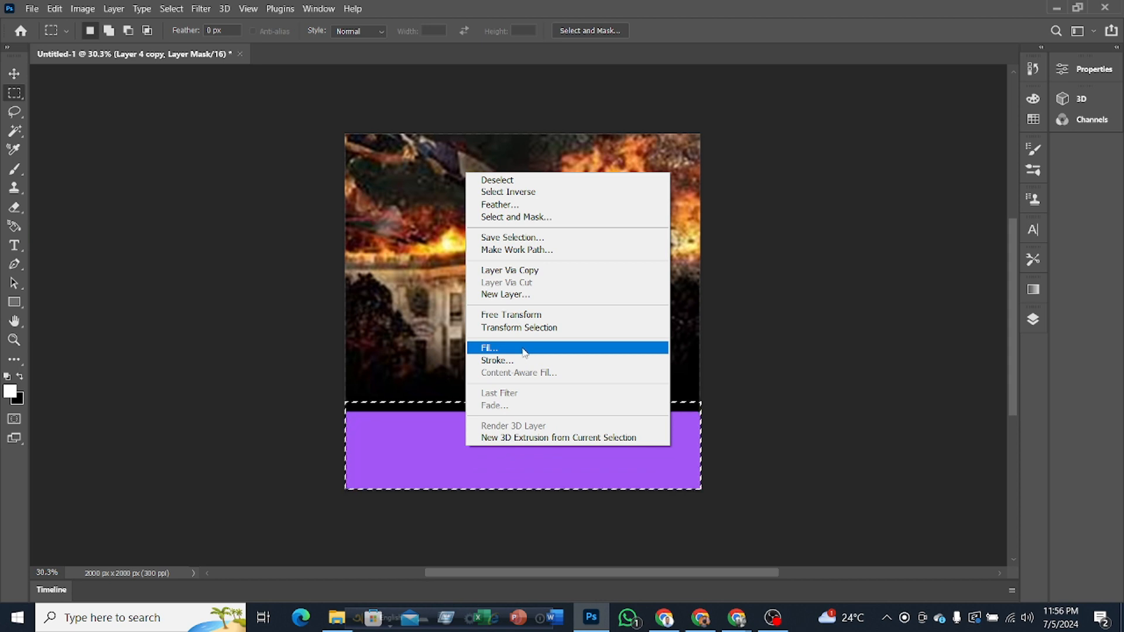
left_click(20, 73)
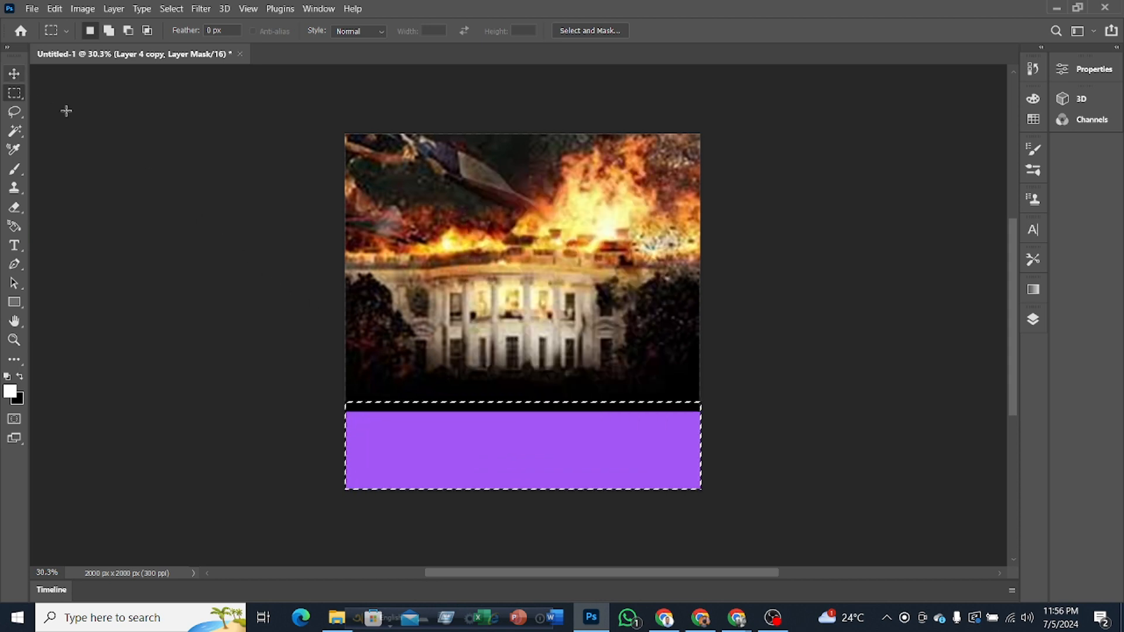
key("ctrl+d")
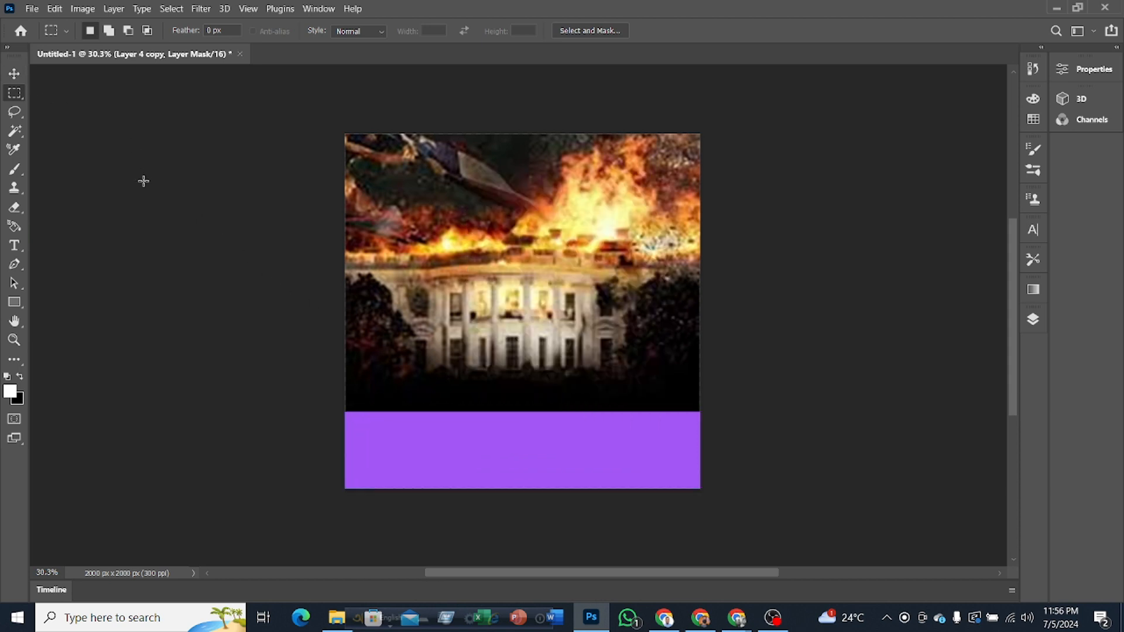
Step: Undo the marquee selection and the layer mask on Layer 4 copy, leaving nothing selected
key("ctrl+z")
key("ctrl+z")
left_click(15, 73)
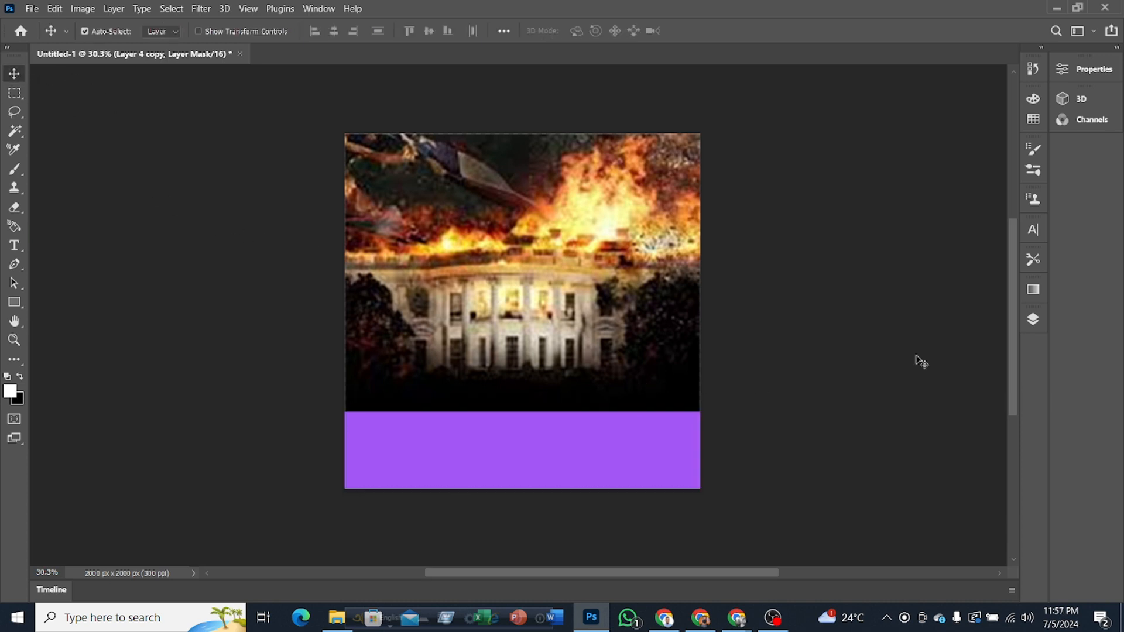
left_click(1033, 319)
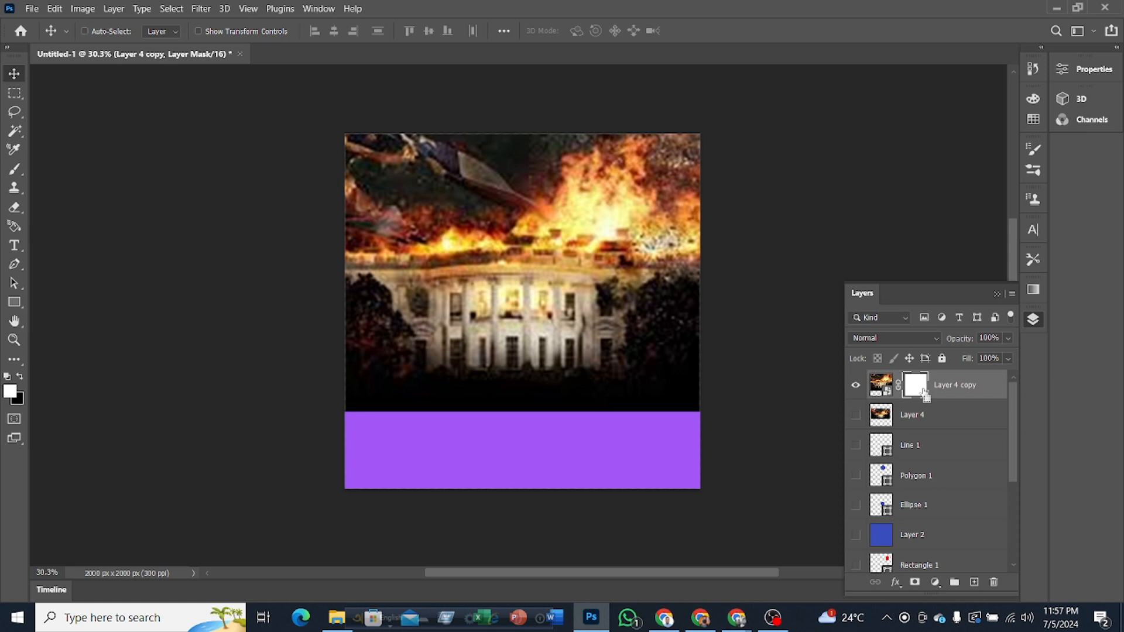
key("ctrl+z")
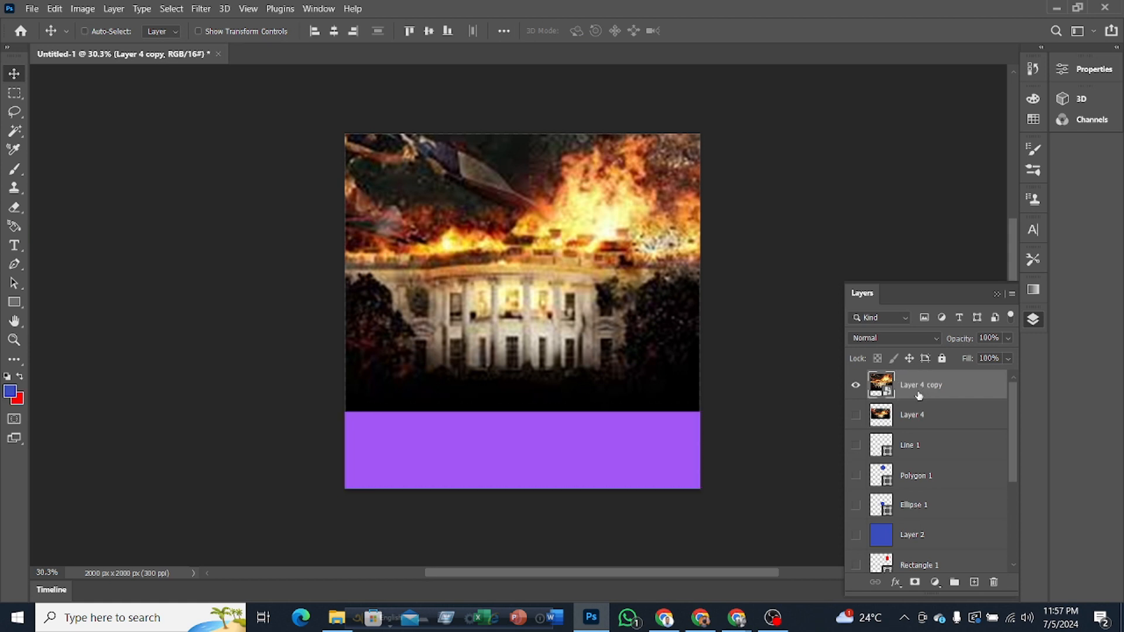
key("ctrl+d")
Step: Try a rectangular marquee across the canvas bottom on the unmasked Smart Object, check its available commands, and clear the selection
right_click(14, 95)
left_click_drag(345, 397, 734, 481)
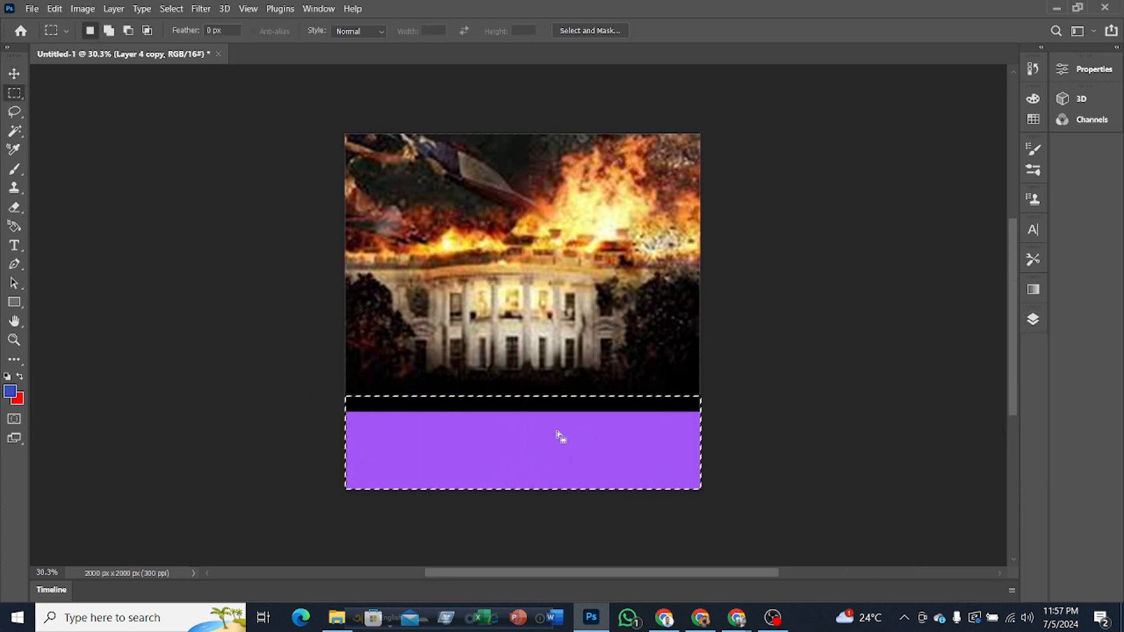
right_click(558, 432)
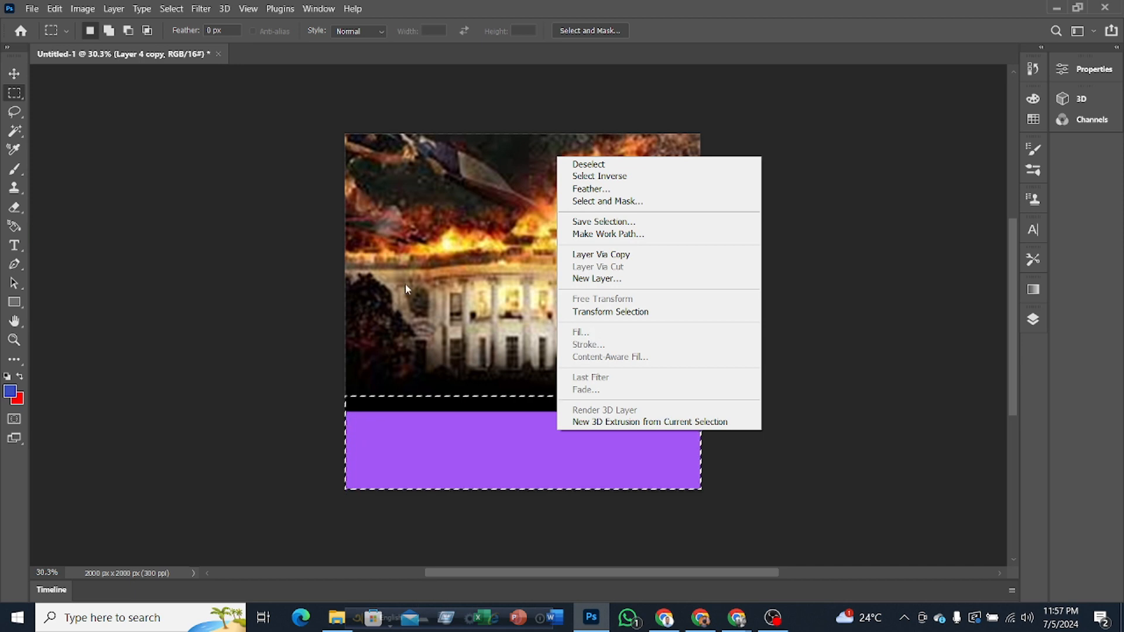
left_click(459, 444)
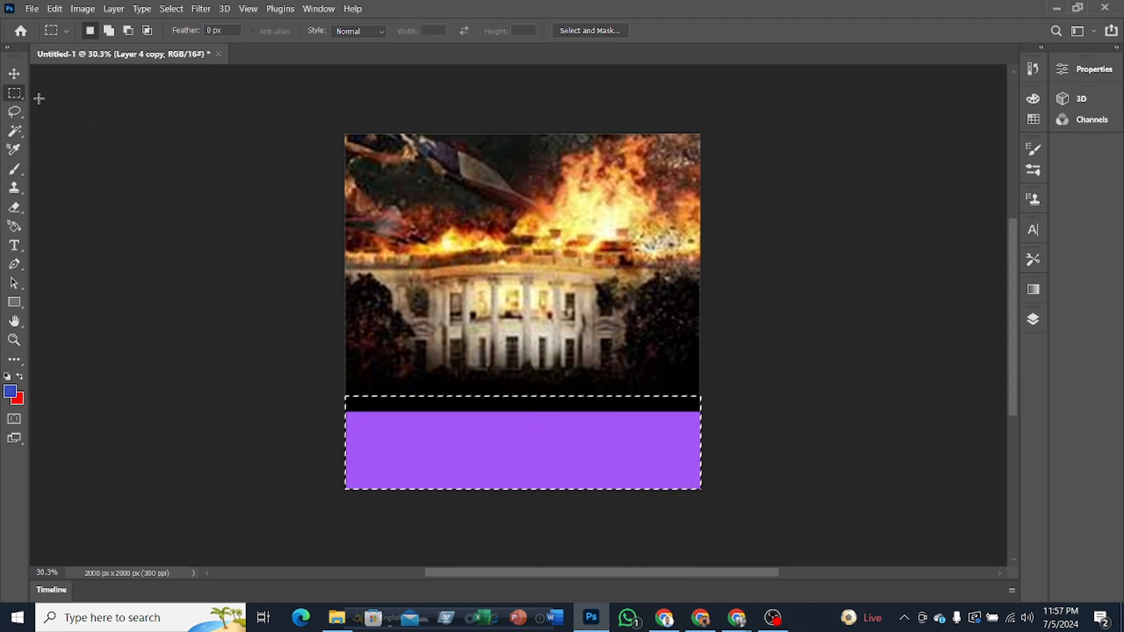
key("ctrl+d")
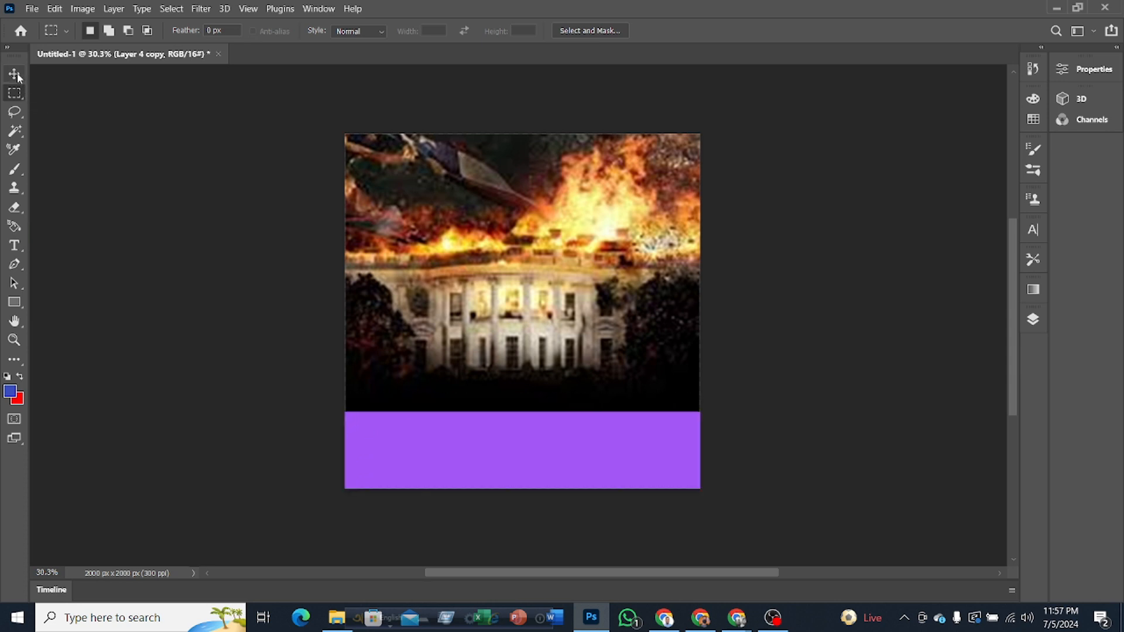
left_click(16, 75)
Step: Add a layer mask to Layer 4 copy and marquee-select the purple strip across the canvas bottom
left_click(1033, 320)
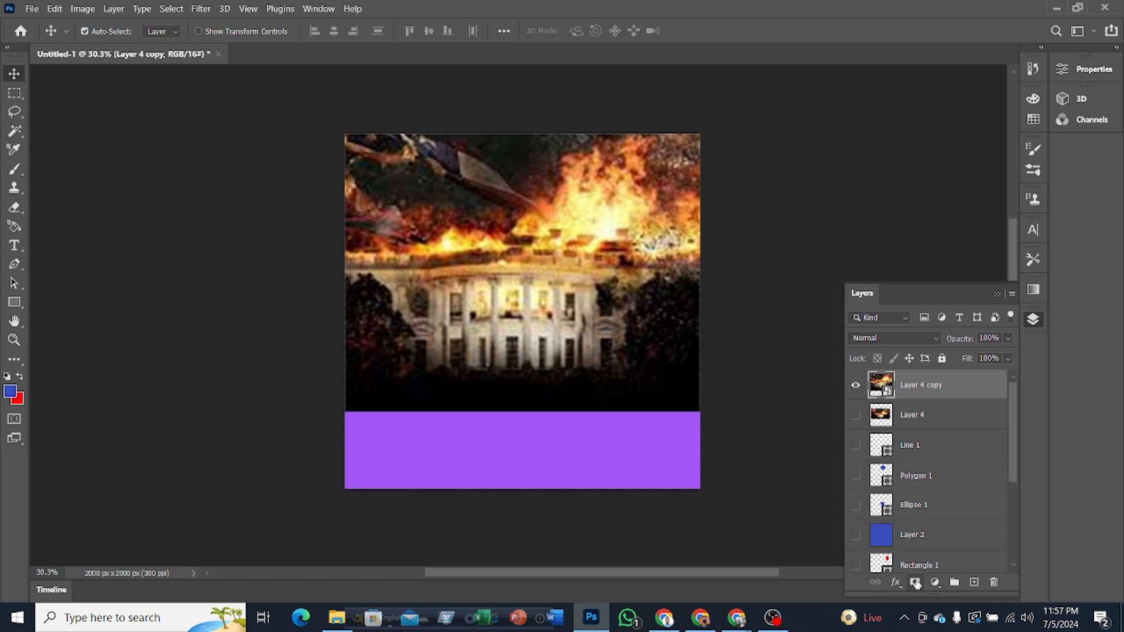
left_click(915, 583)
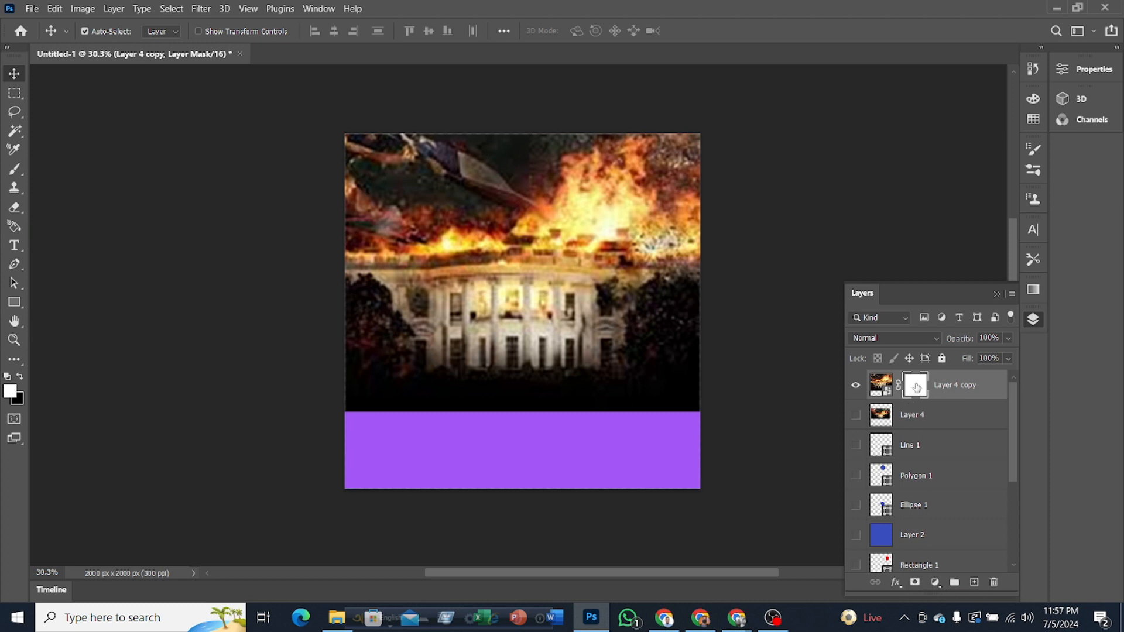
left_click(18, 94)
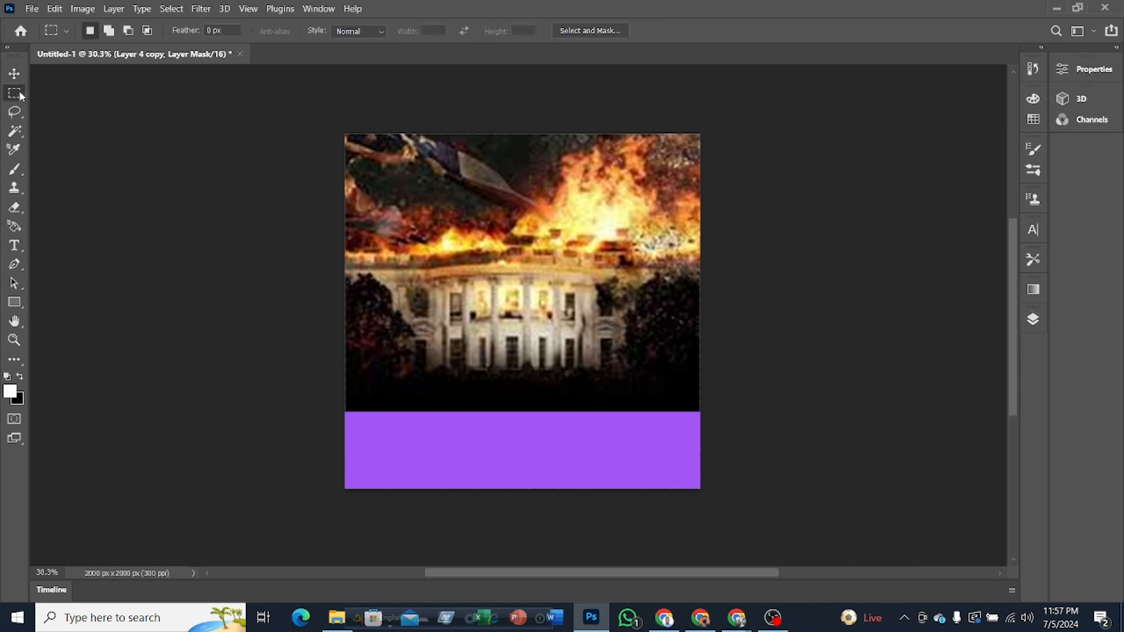
left_click_drag(326, 404, 773, 523)
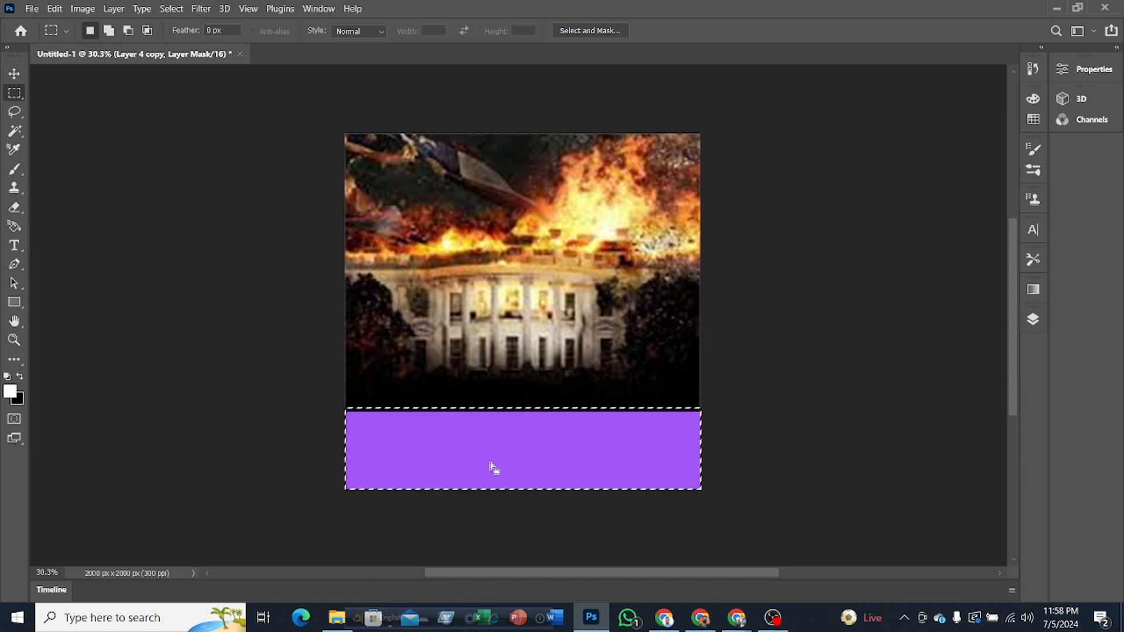
Step: Fill the selected bottom strip on the layer mask using Content-Aware contents, and clear the selection
right_click(510, 449)
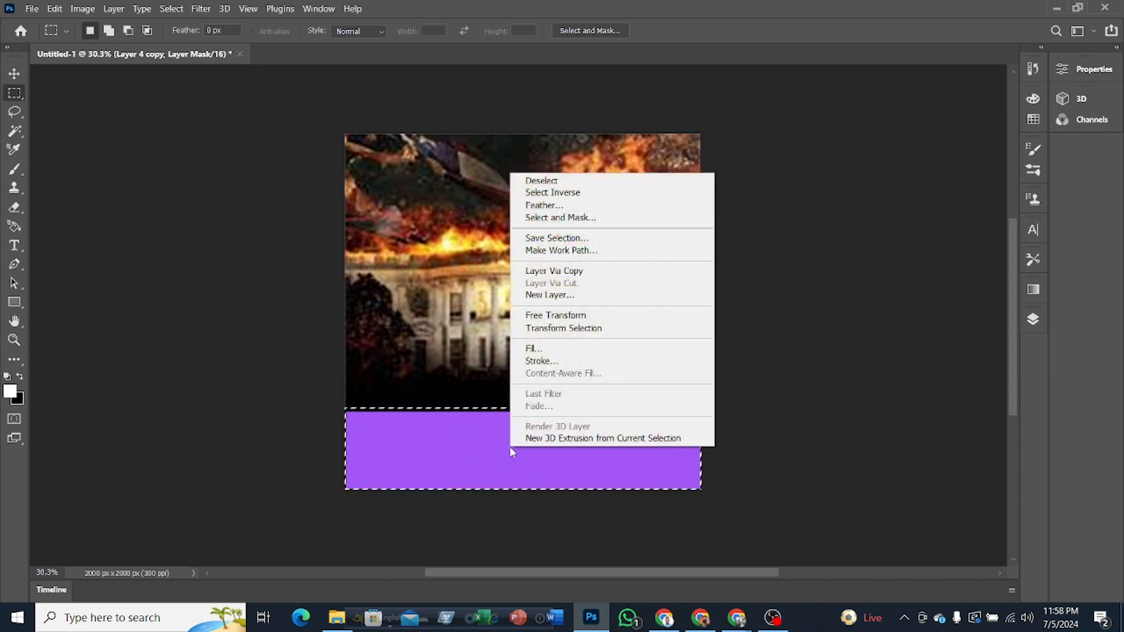
left_click(532, 349)
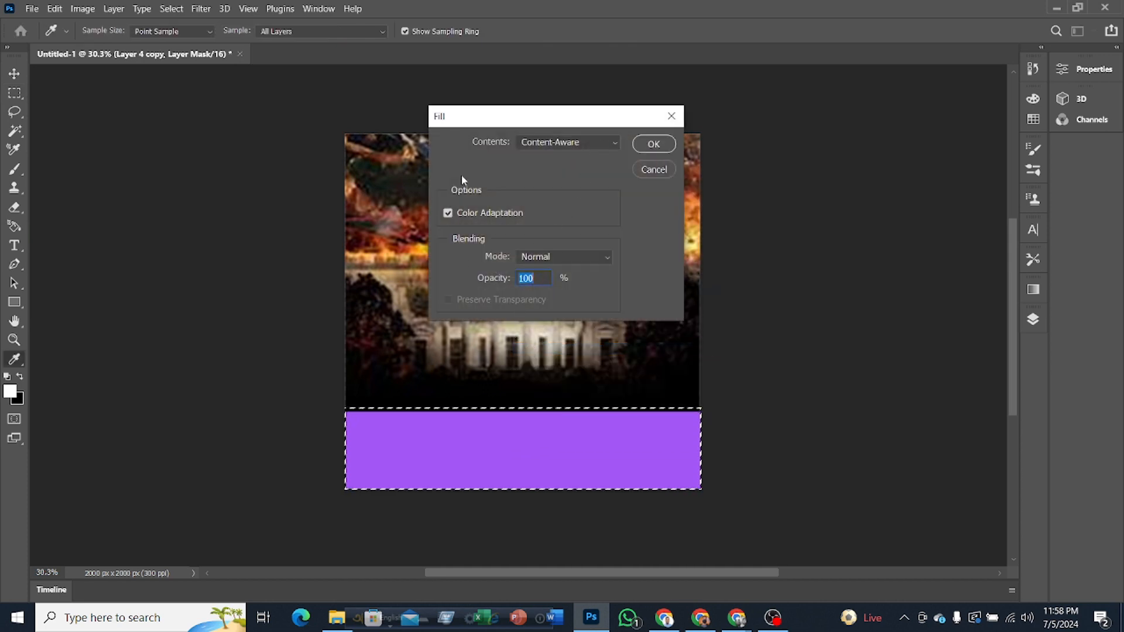
left_click_drag(489, 115, 531, 160)
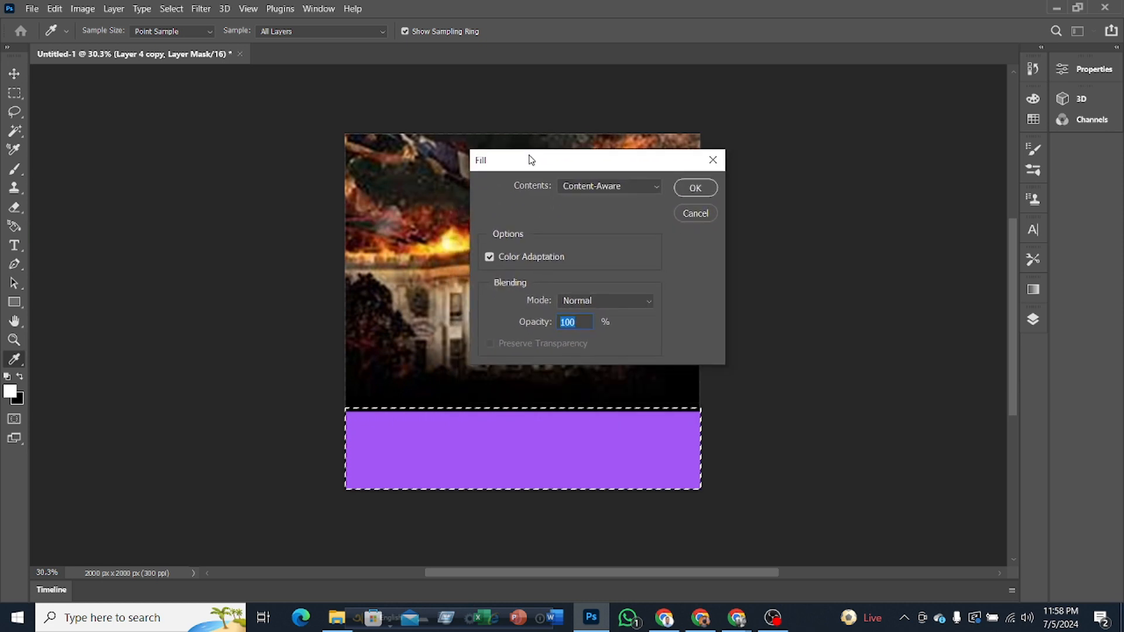
left_click(627, 185)
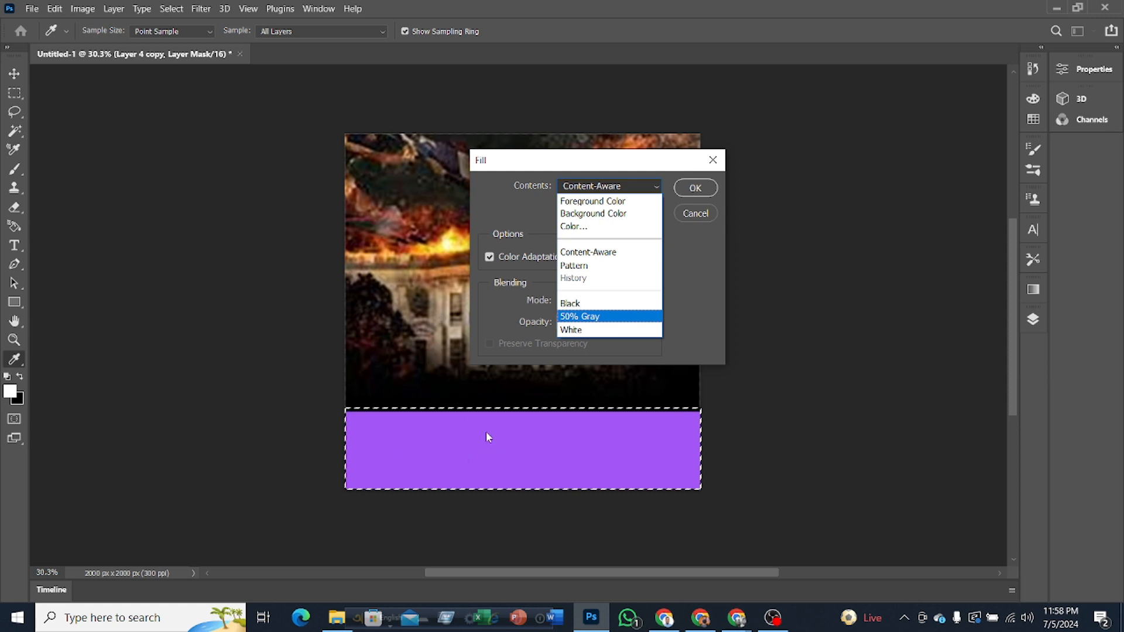
left_click(581, 253)
left_click(702, 188)
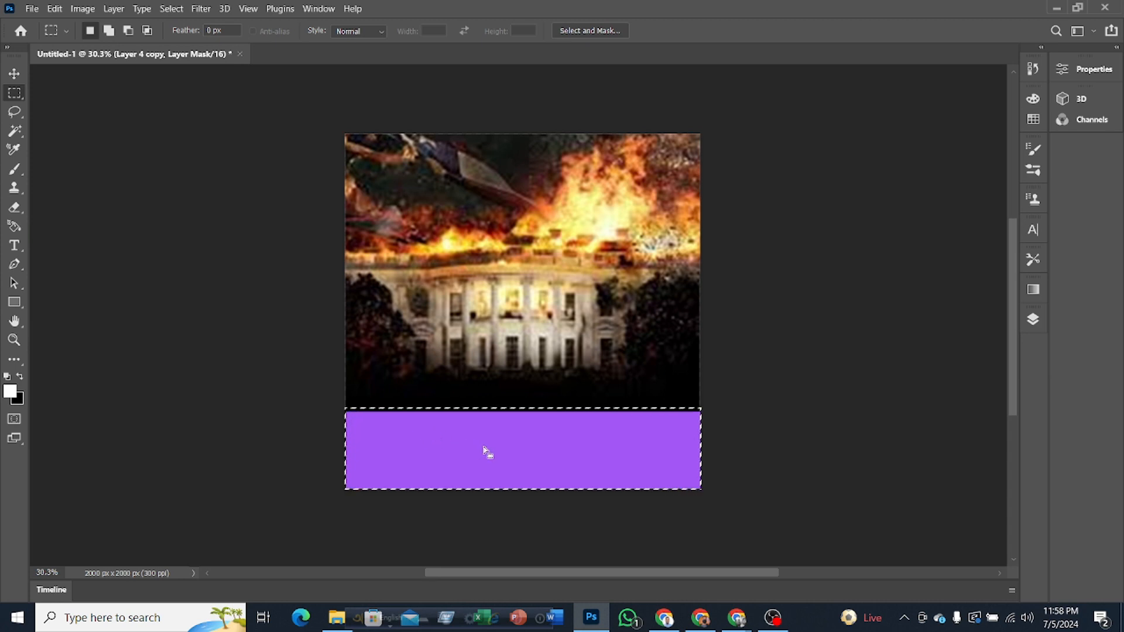
mouse_move(487, 453)
left_mouse_down()
mouse_move(488, 433)
mouse_move(581, 328)
mouse_move(499, 316)
mouse_move(476, 411)
mouse_move(490, 468)
mouse_move(484, 439)
mouse_move(482, 453)
left_mouse_up()
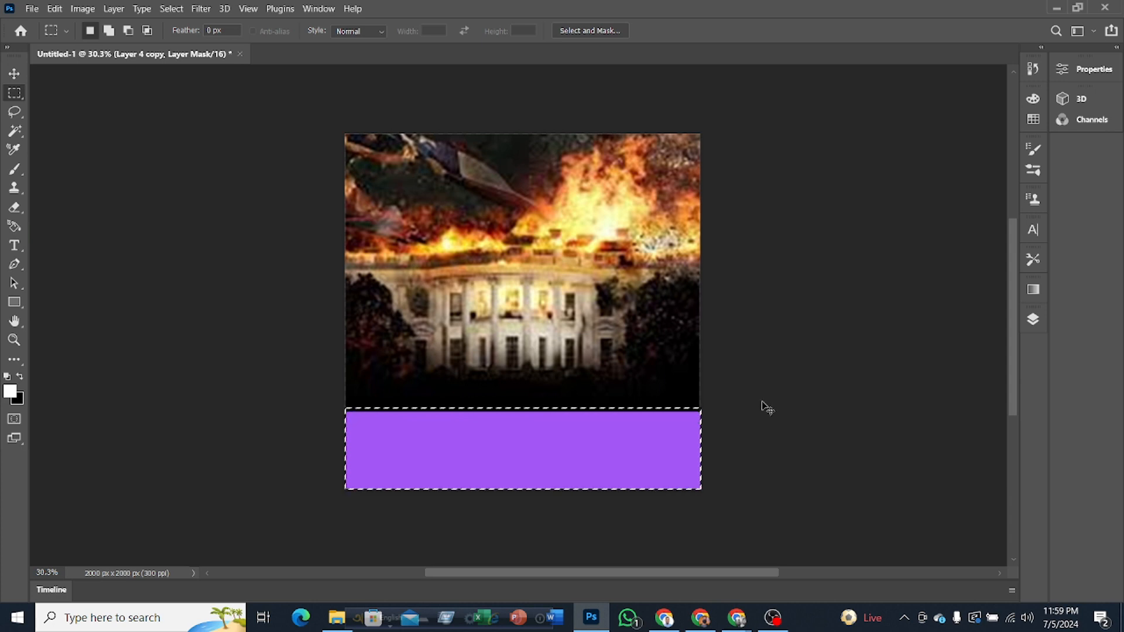
left_click(556, 444)
Step: Marquee-select the lower half of the canvas, apply a Content-Aware fill on the layer mask, and deselect
left_click_drag(304, 318, 798, 535)
right_click(534, 392)
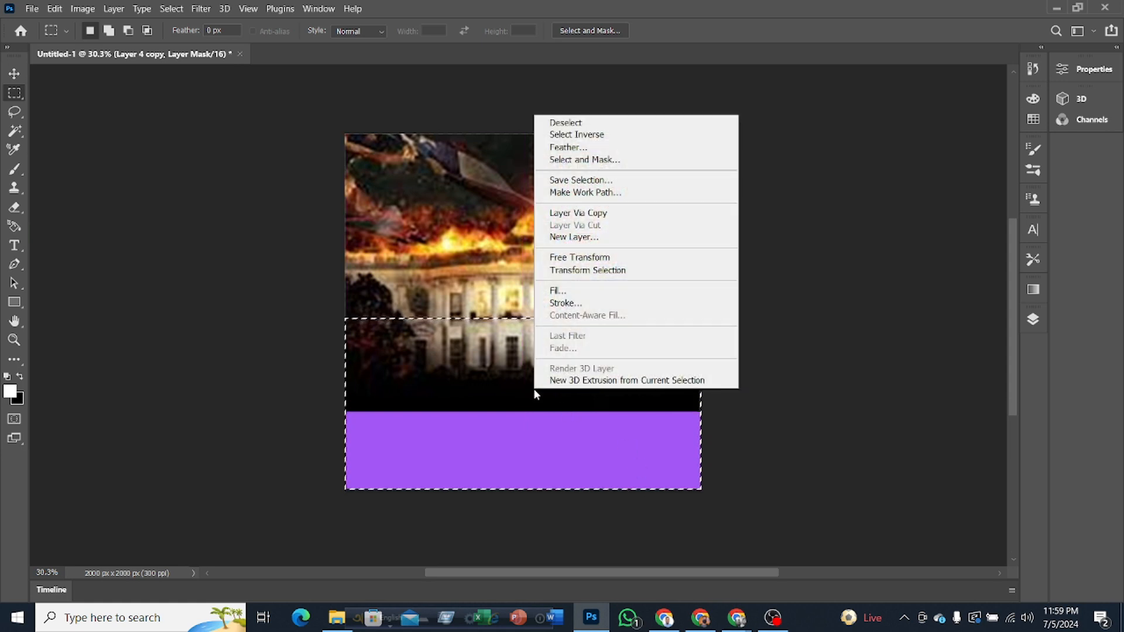
left_click(568, 291)
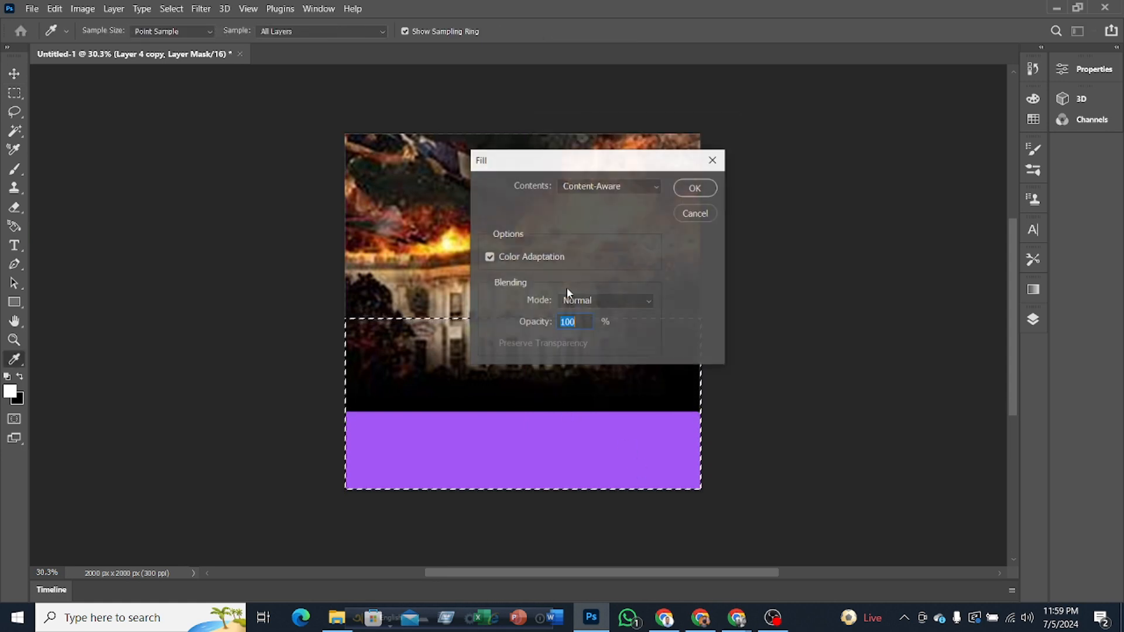
left_click(692, 188)
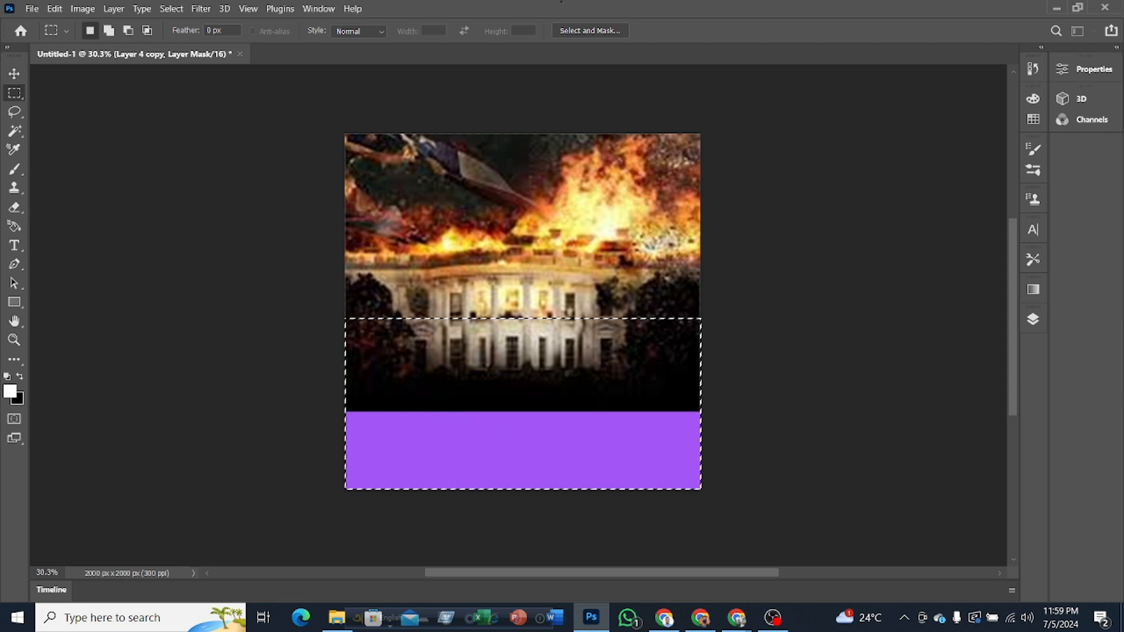
key("ctrl+d")
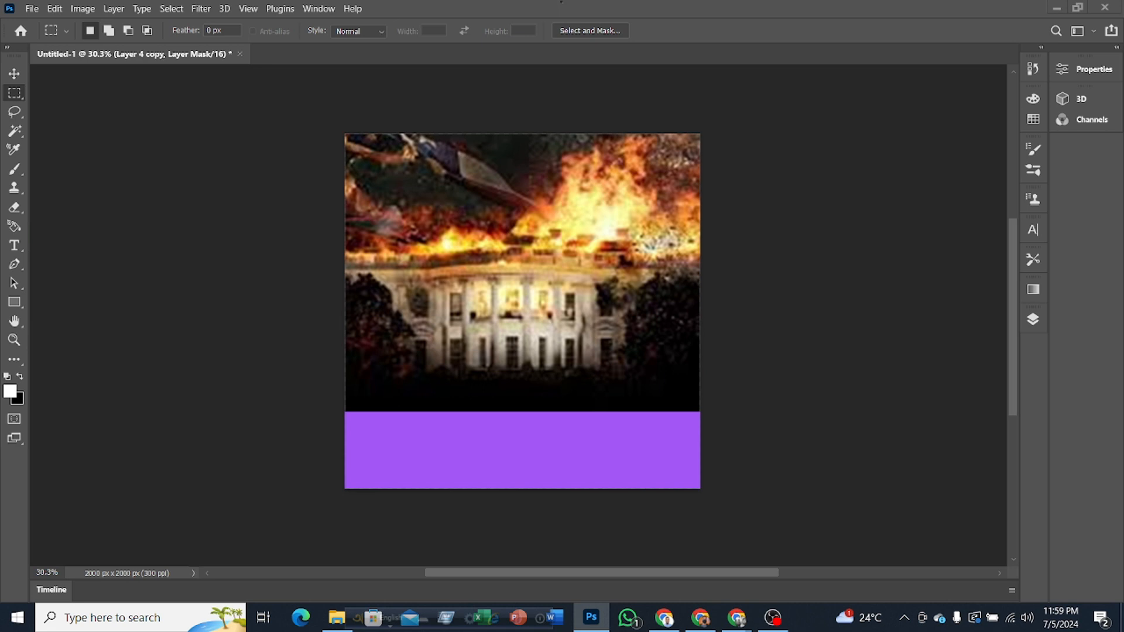
Step: Restore the lower-half selection, try moving it up over the building, undo the move, and clear the selection
key("ctrl+z")
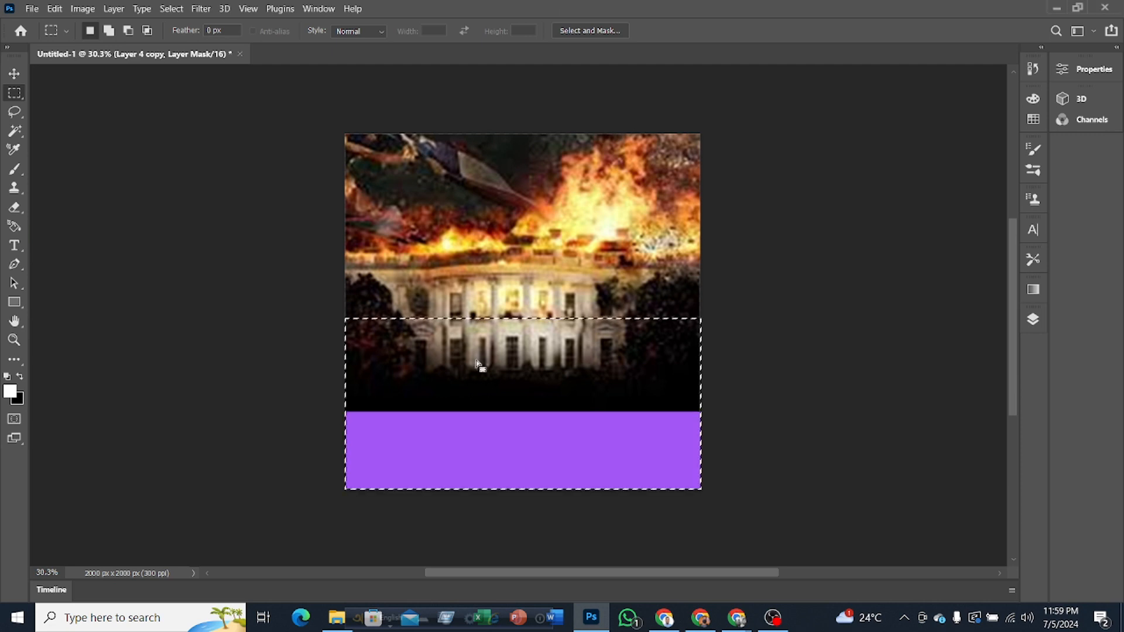
left_click_drag(513, 372, 523, 212)
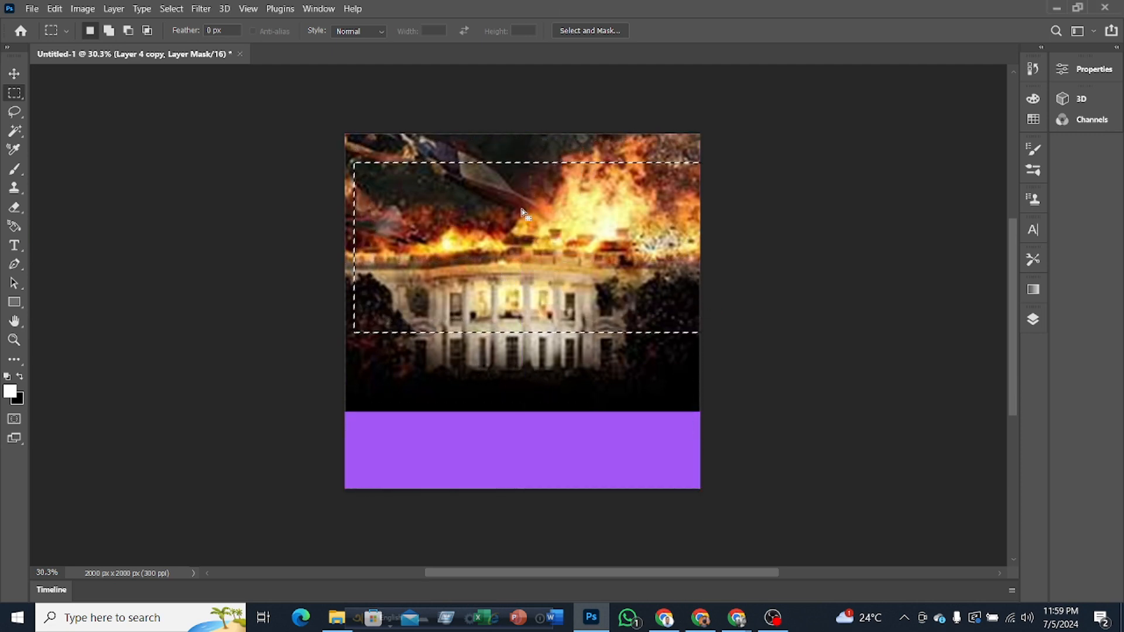
key("ctrl+z")
left_click(1032, 324)
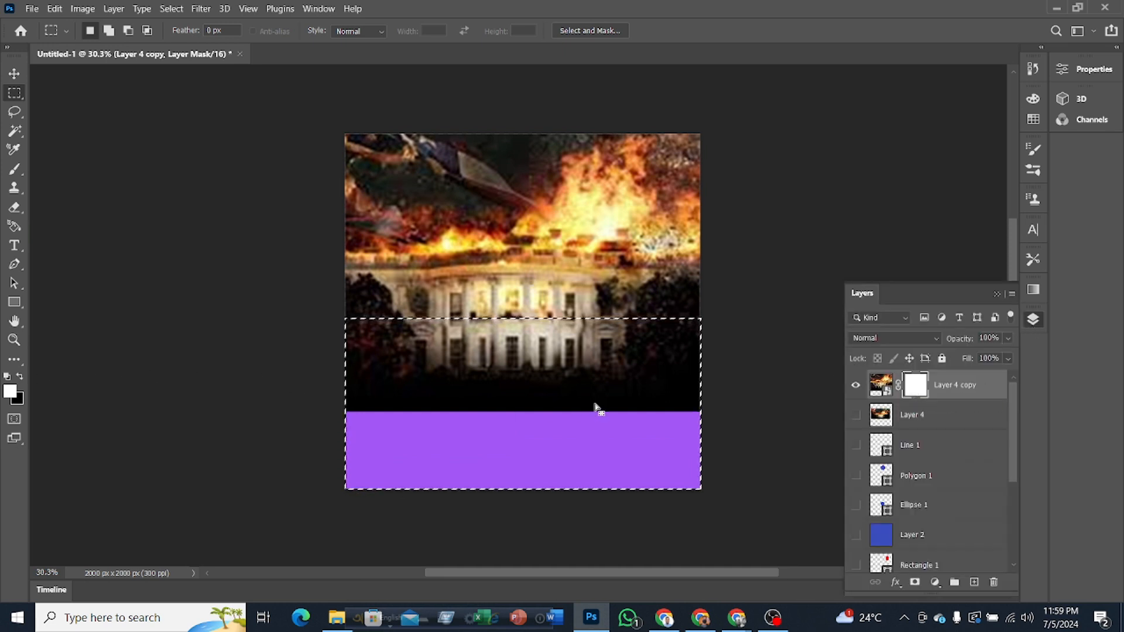
left_click(698, 414)
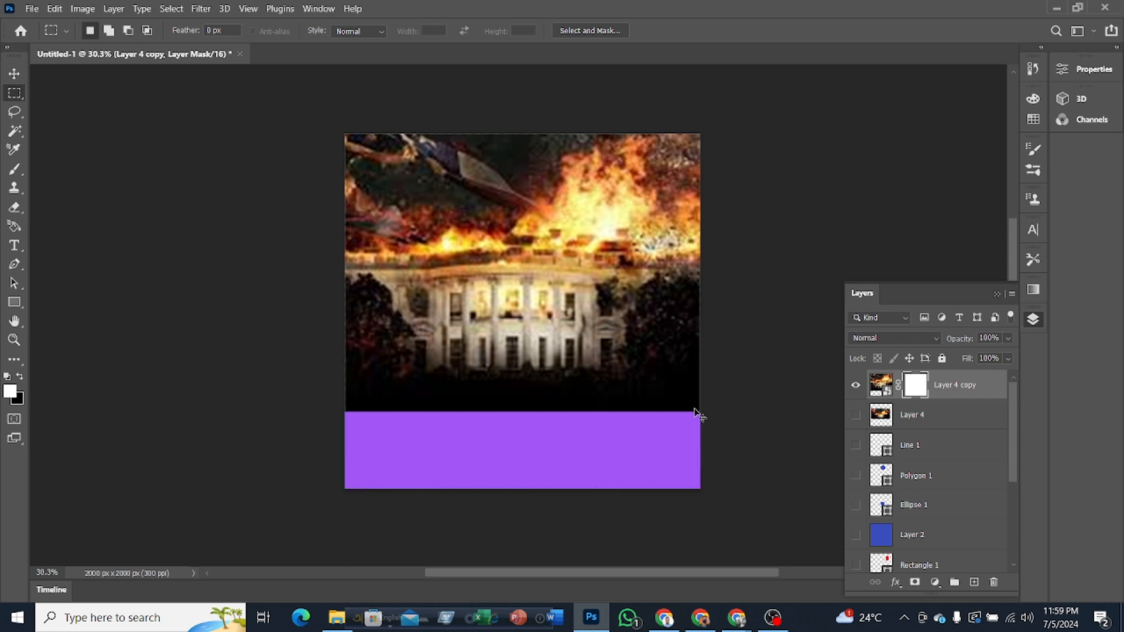
Step: Swap the foreground color to black, marquee-select the canvas's lower part from the building's lower windows down, and apply a Content-Aware fill
left_click(20, 376)
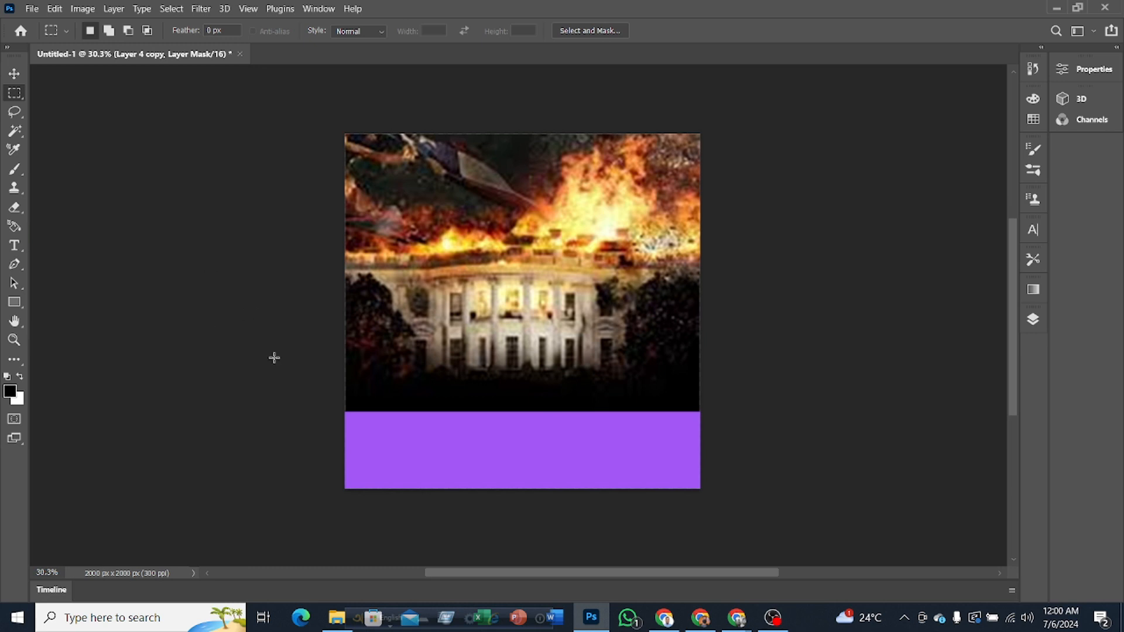
left_click_drag(314, 351, 755, 515)
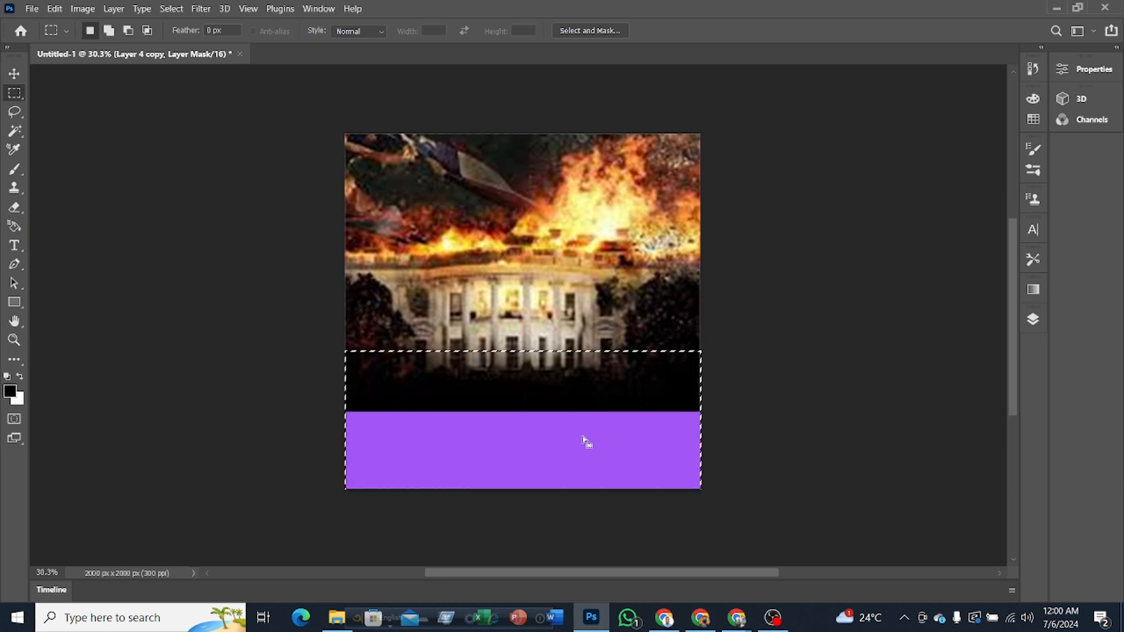
right_click(545, 402)
left_click(569, 303)
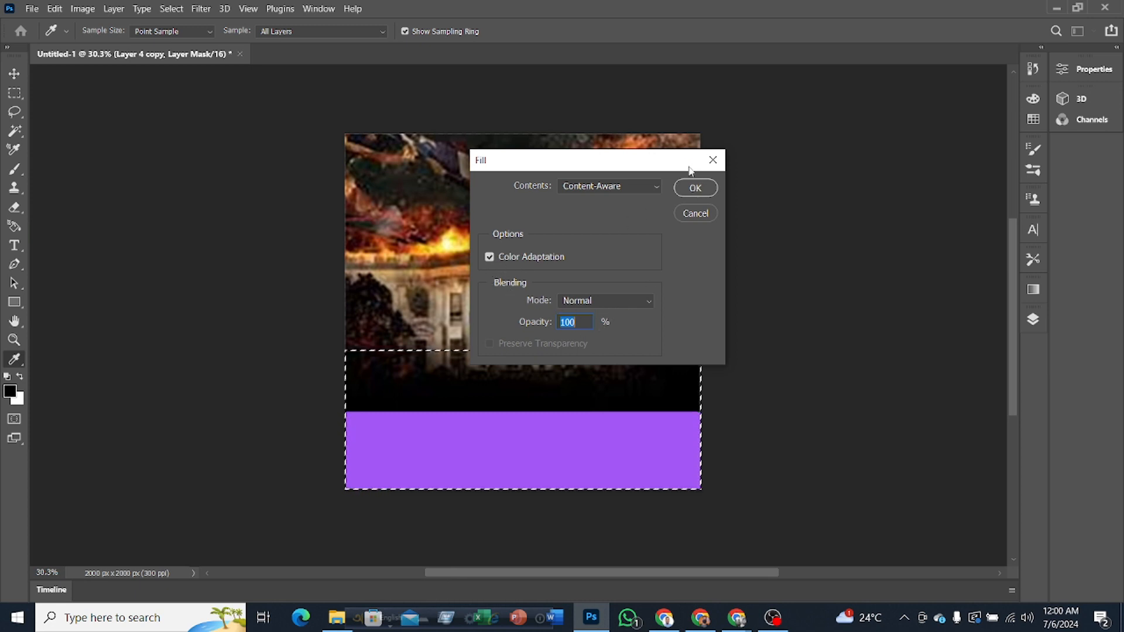
left_click(695, 188)
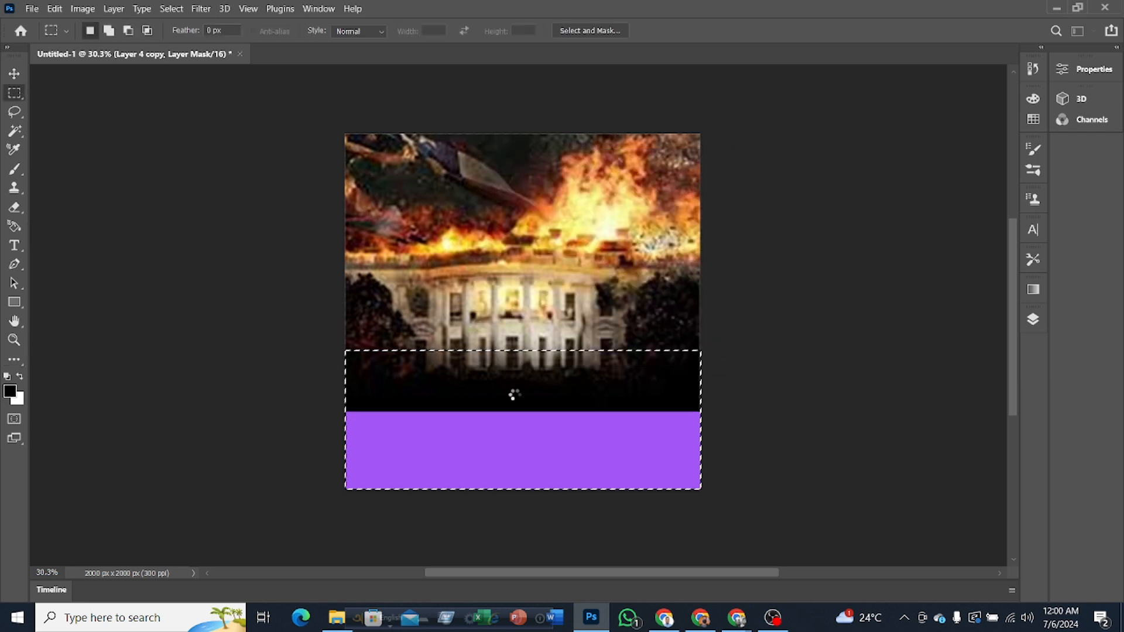